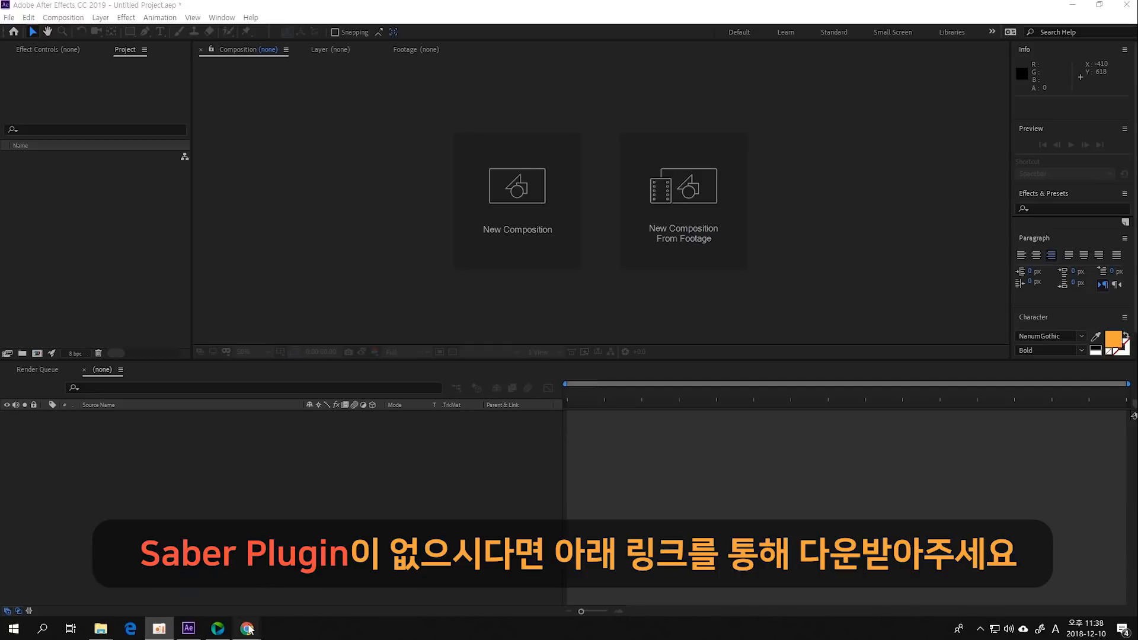
Switch to Chrome, download the Windows version of the Saber plug-in from the Video Copilot page and show the file in its folder.
left_click(248, 629)
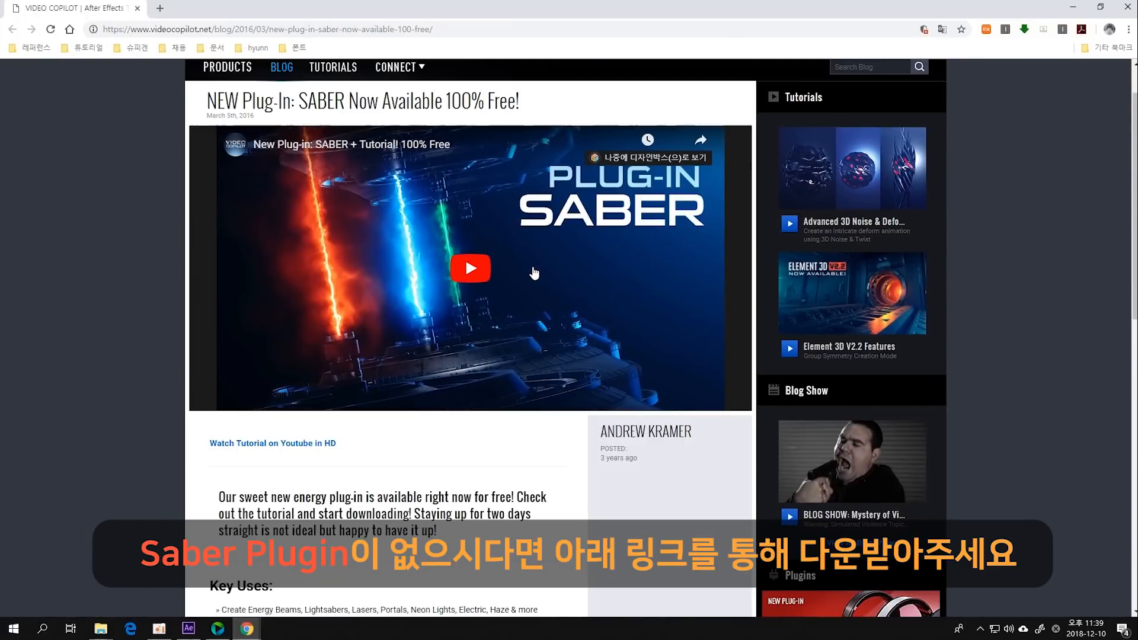
scroll(524, 285, "down", 8)
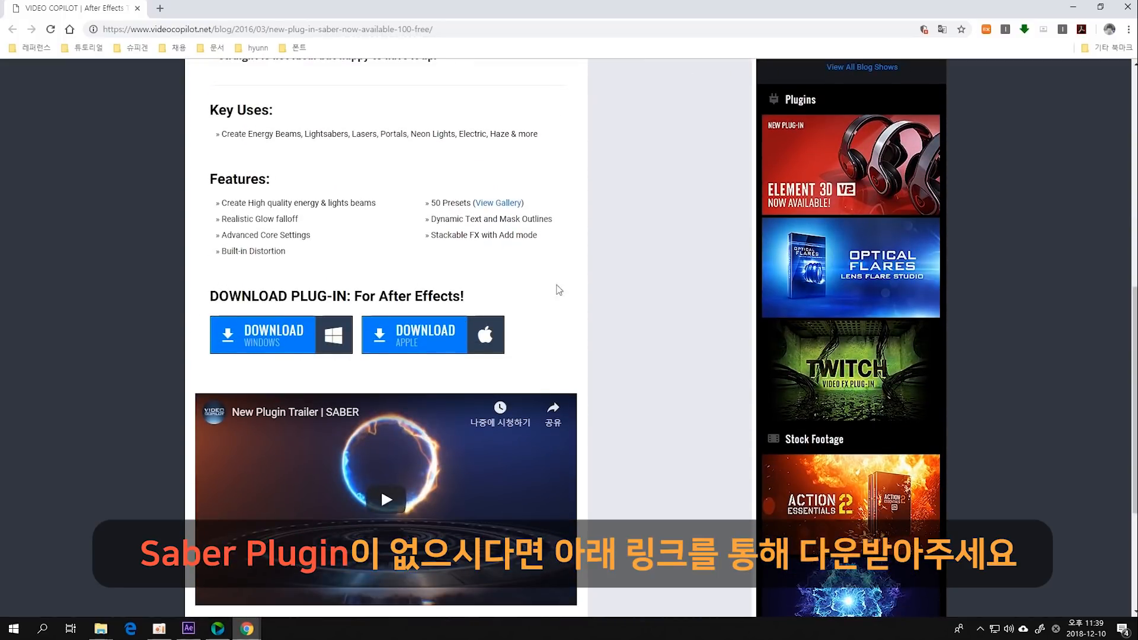
left_click(303, 346)
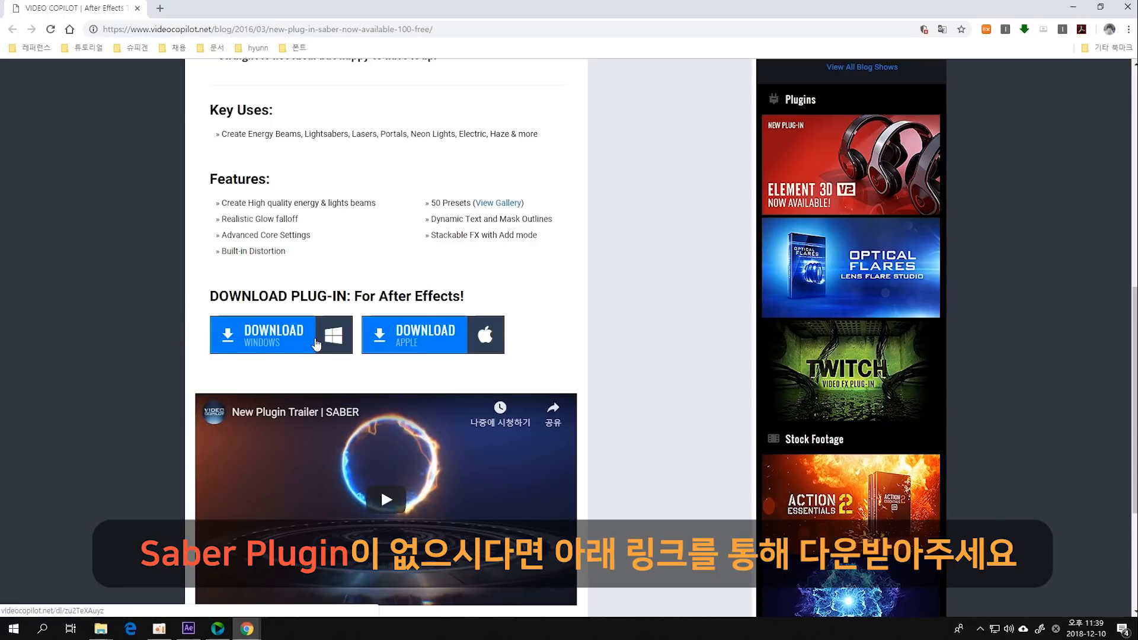
left_click(124, 604)
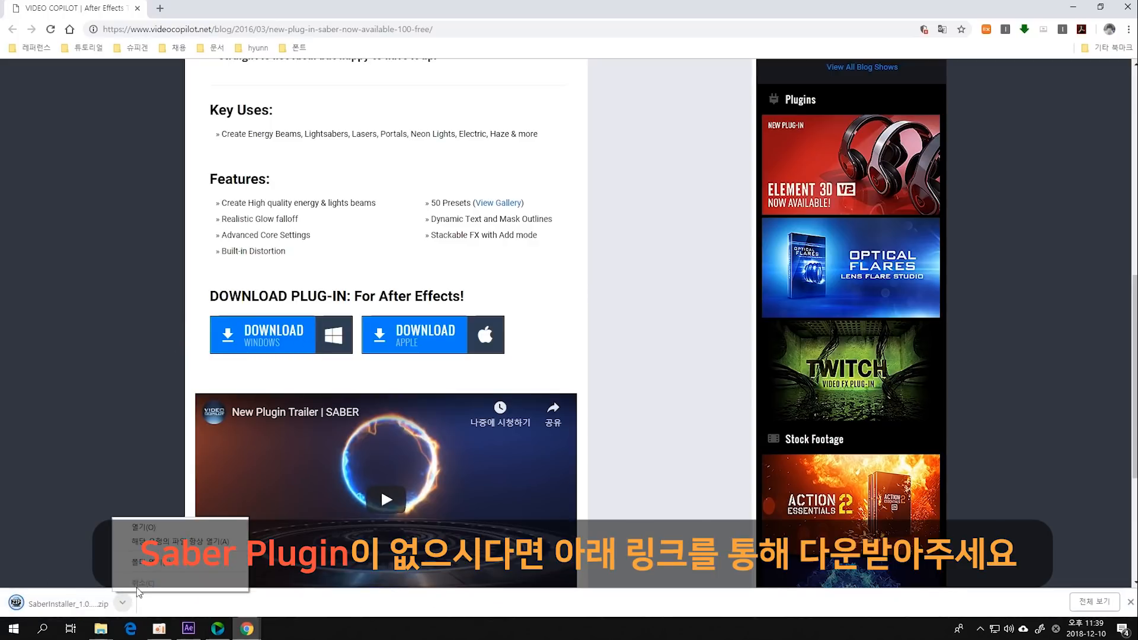
left_click(143, 562)
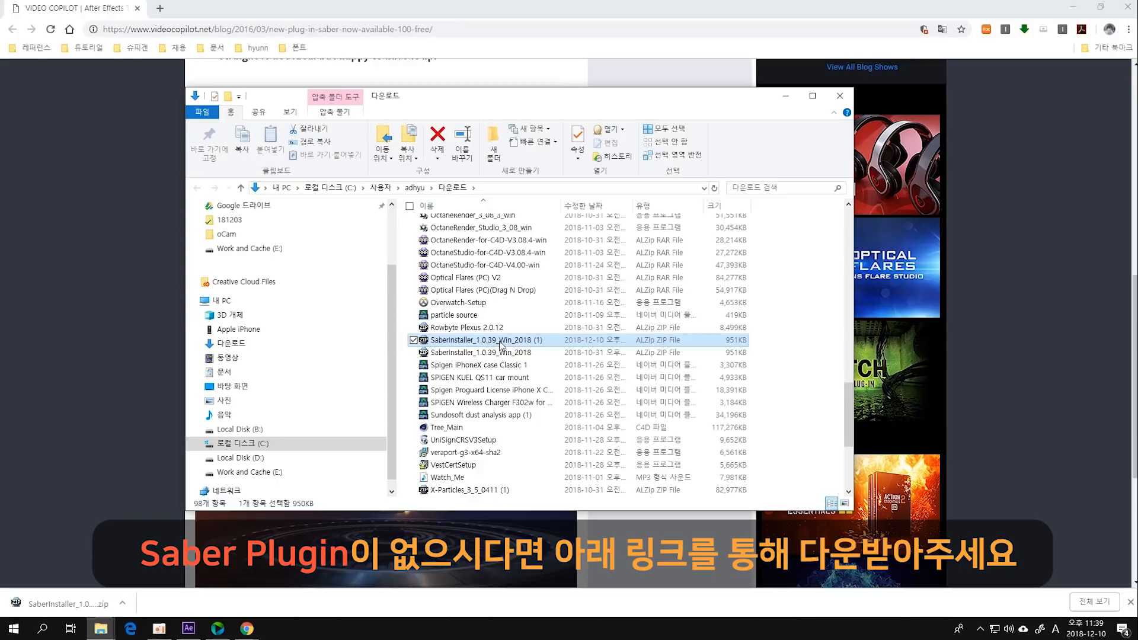
Extract the newly downloaded SaberInstaller_1.0.39_Win_2018 (1) archive and launch the installer inside it.
right_click(499, 343)
left_click(474, 342)
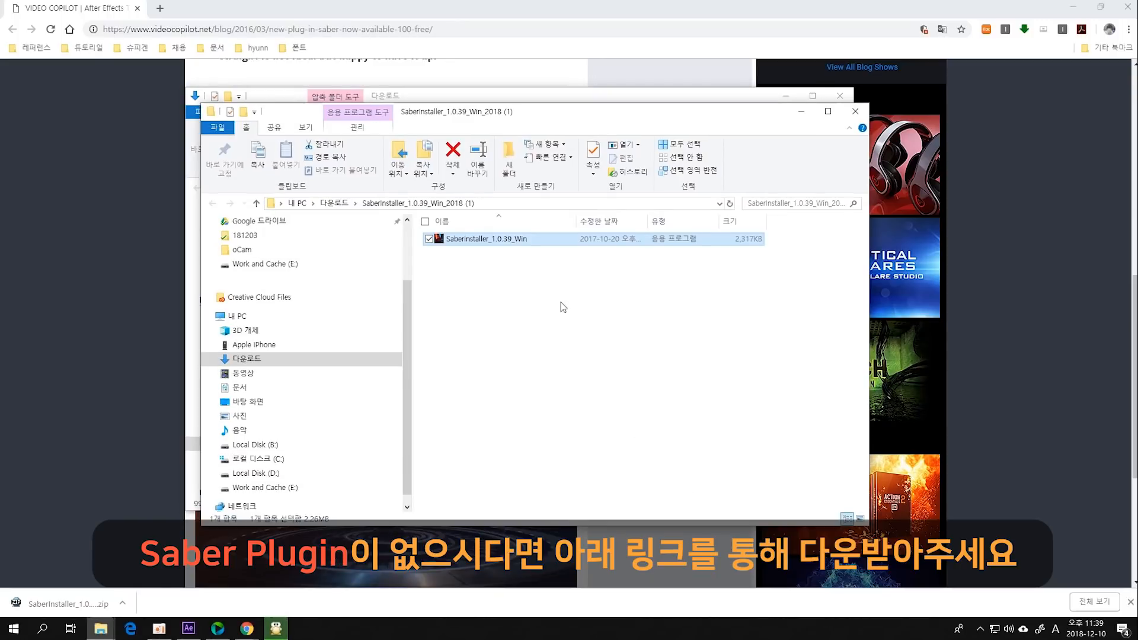
double_click(462, 239)
left_click(530, 272)
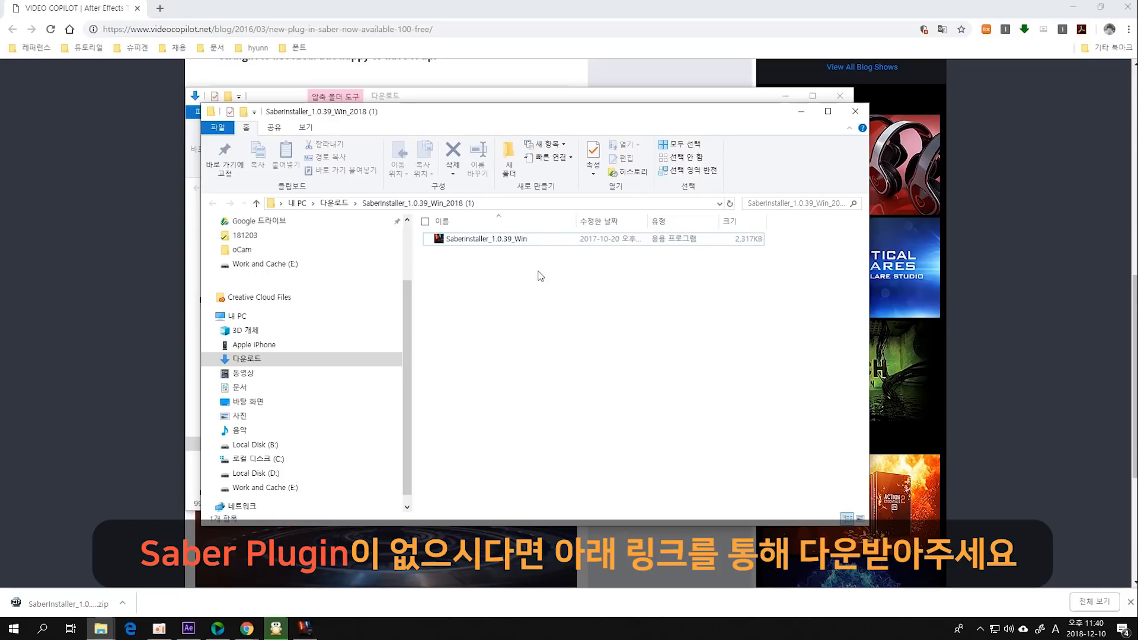
Browse drive C to Program Files > Adobe > Adobe After Effects CC 2019 > Support Files > Plug-ins > VideoCopilot to check for the Saber plug-in file.
scroll(314, 445, "down", 1)
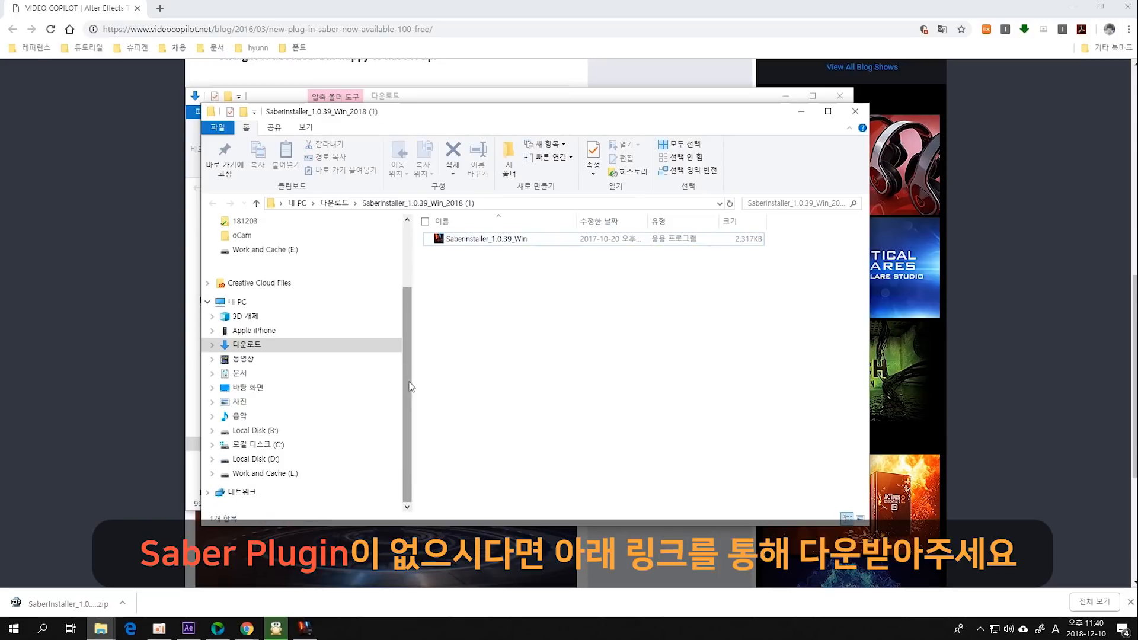
left_click(313, 449)
left_click(525, 268)
double_click(525, 268)
double_click(510, 251)
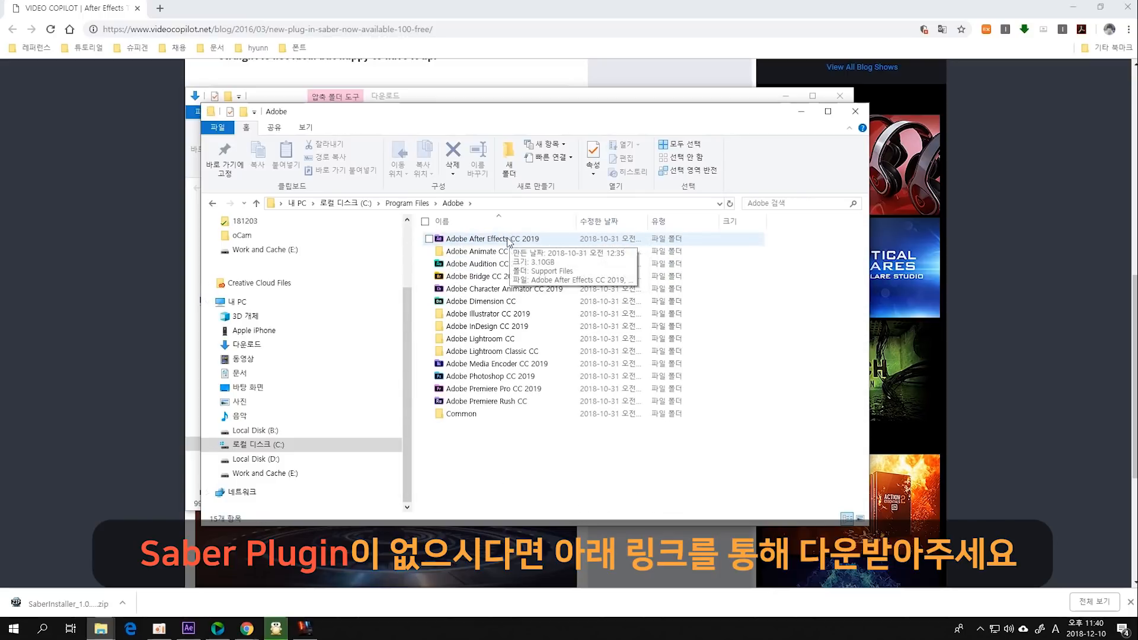
double_click(520, 240)
double_click(520, 238)
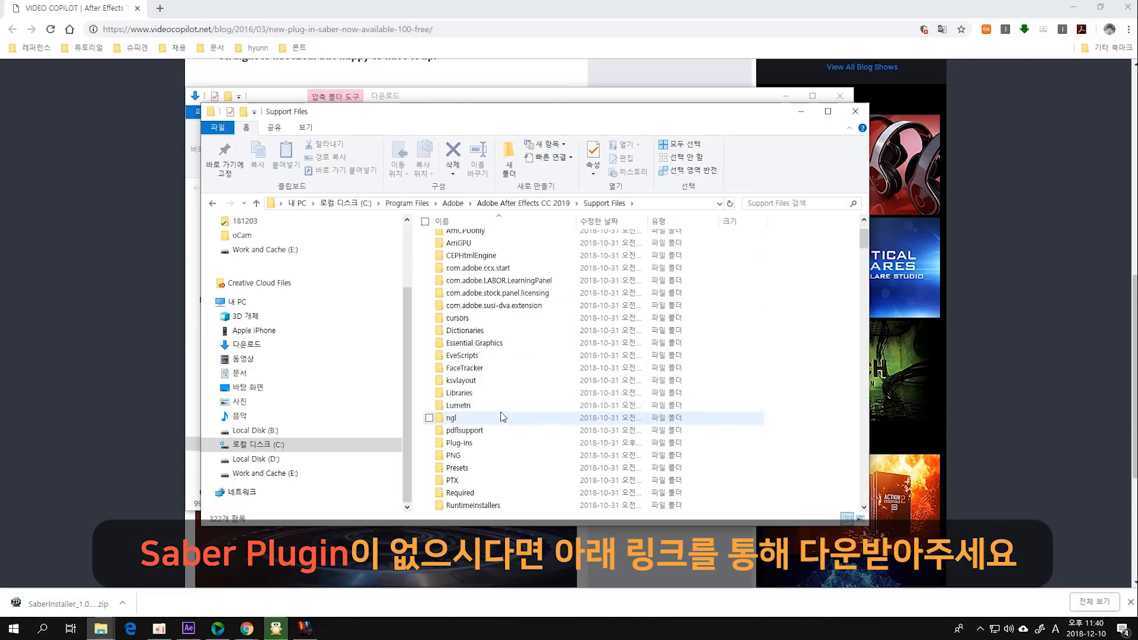
double_click(499, 435)
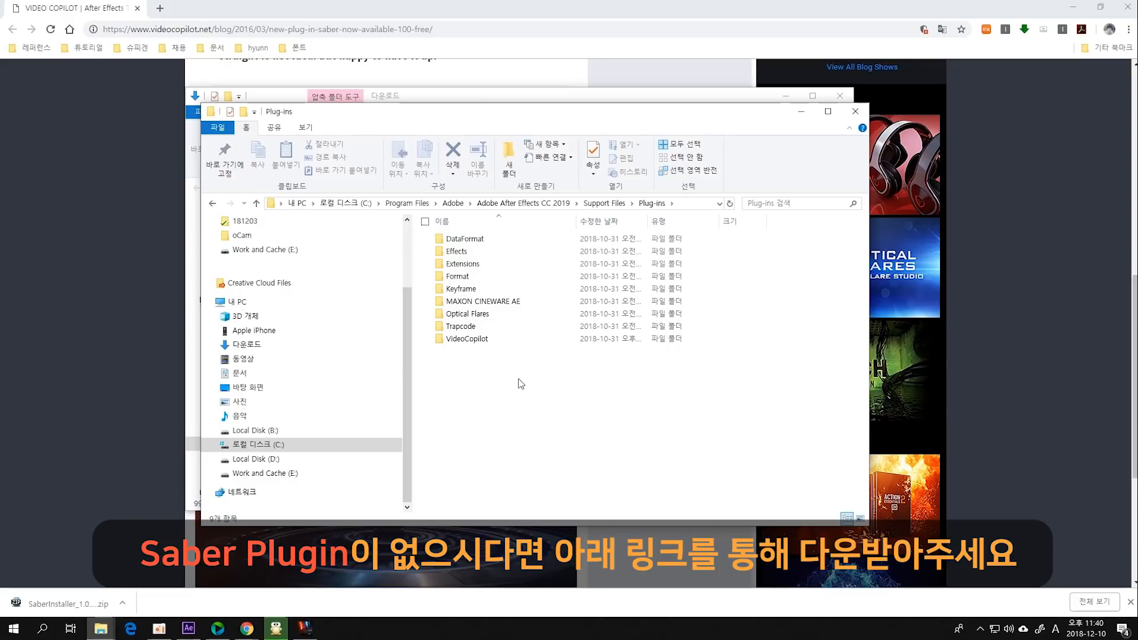
left_click_drag(447, 358, 513, 377)
double_click(474, 342)
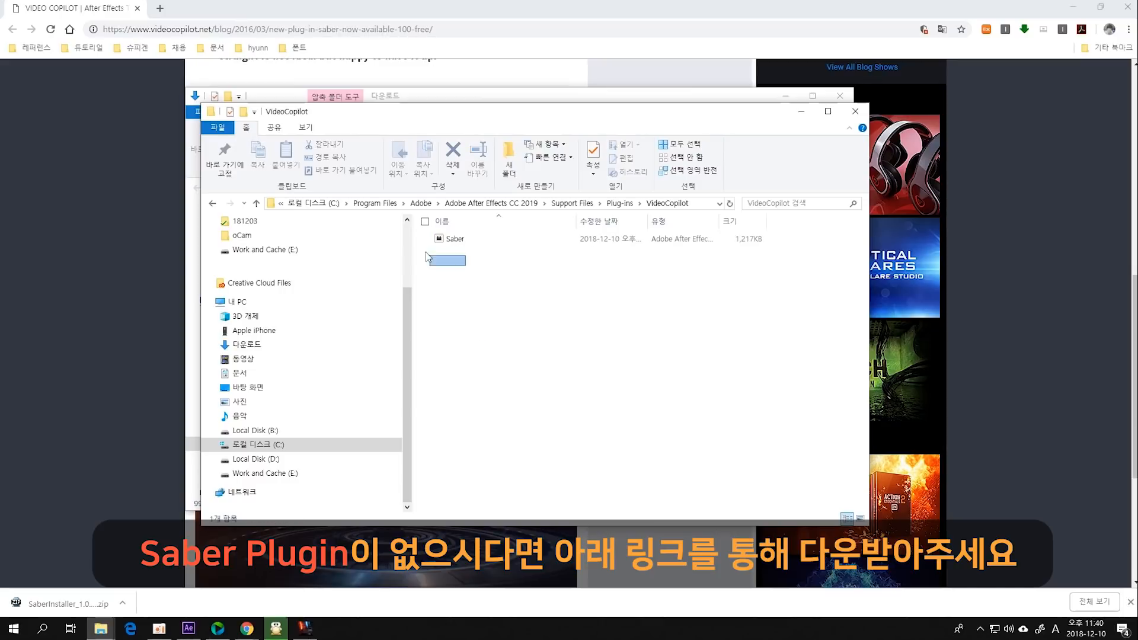
Close the Saber installer and the extraction window, and return to After Effects.
left_click_drag(544, 289, 519, 316)
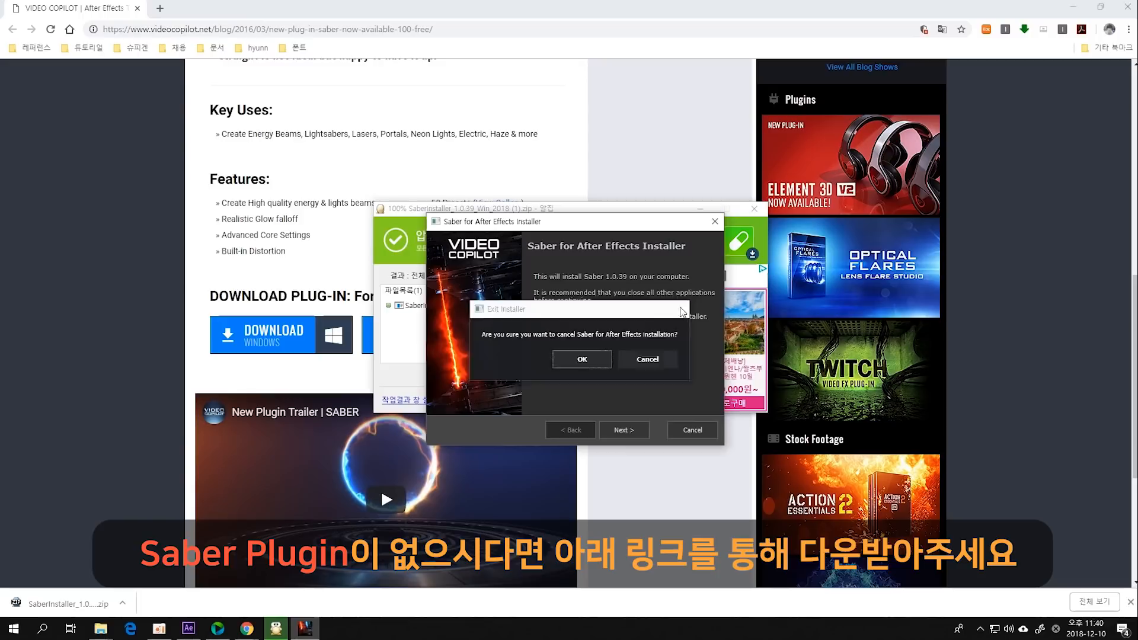
left_click(756, 211)
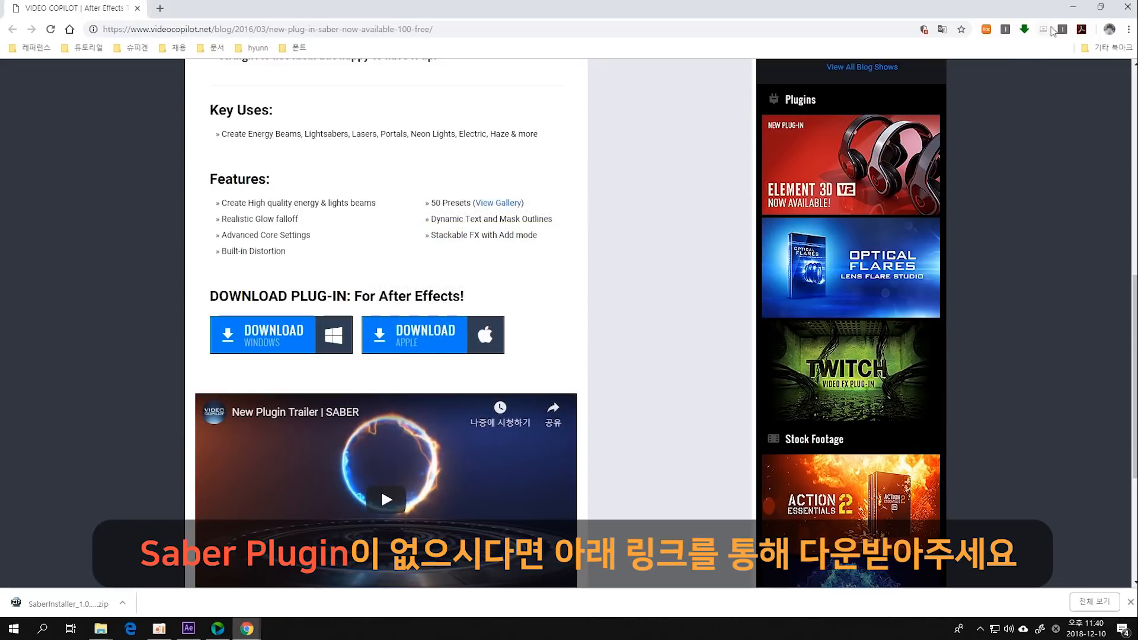
left_click(1073, 6)
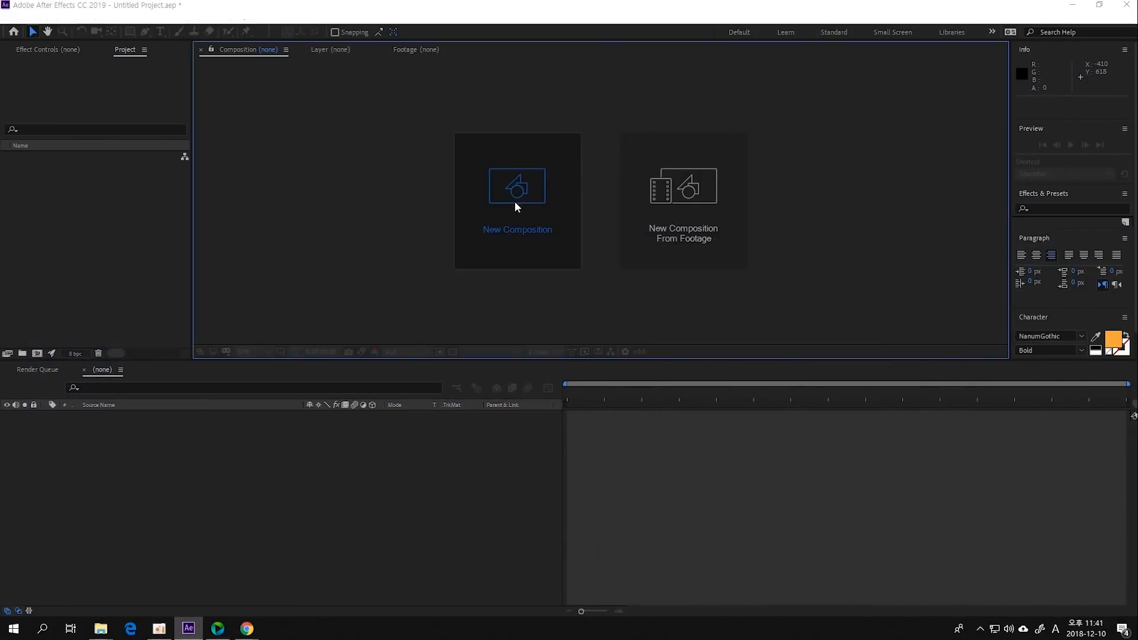
Create a 1080 x 1080 px composition named HUD with a duration of 0:00:20:26.
left_click(513, 204)
left_click(379, 217)
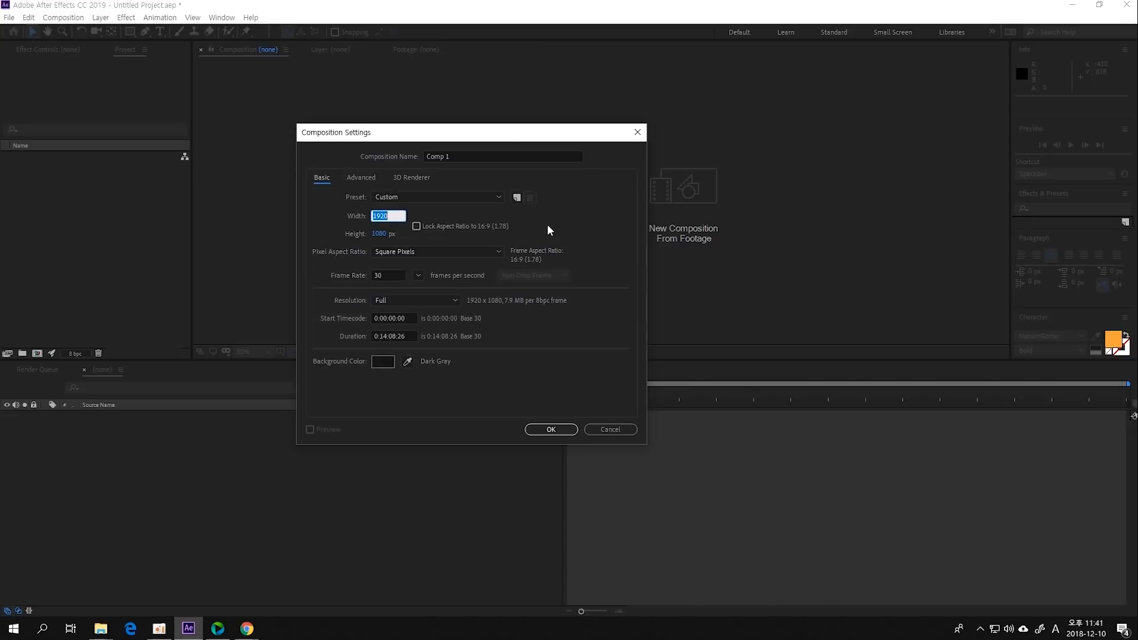
type("1080")
key("Tab")
type("1080")
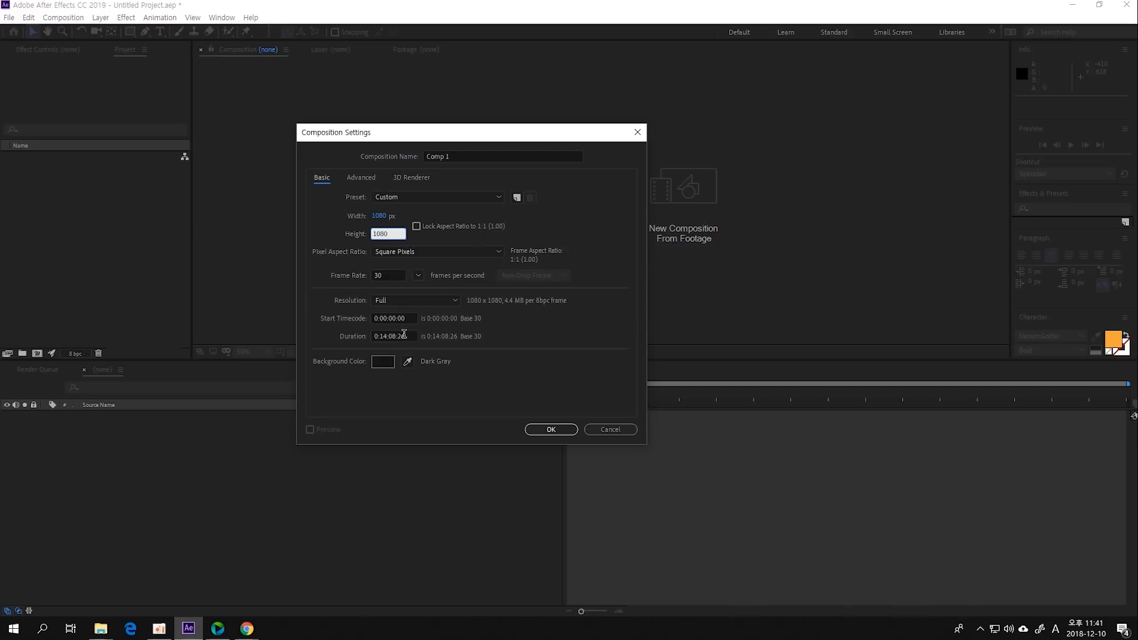
left_click(386, 334)
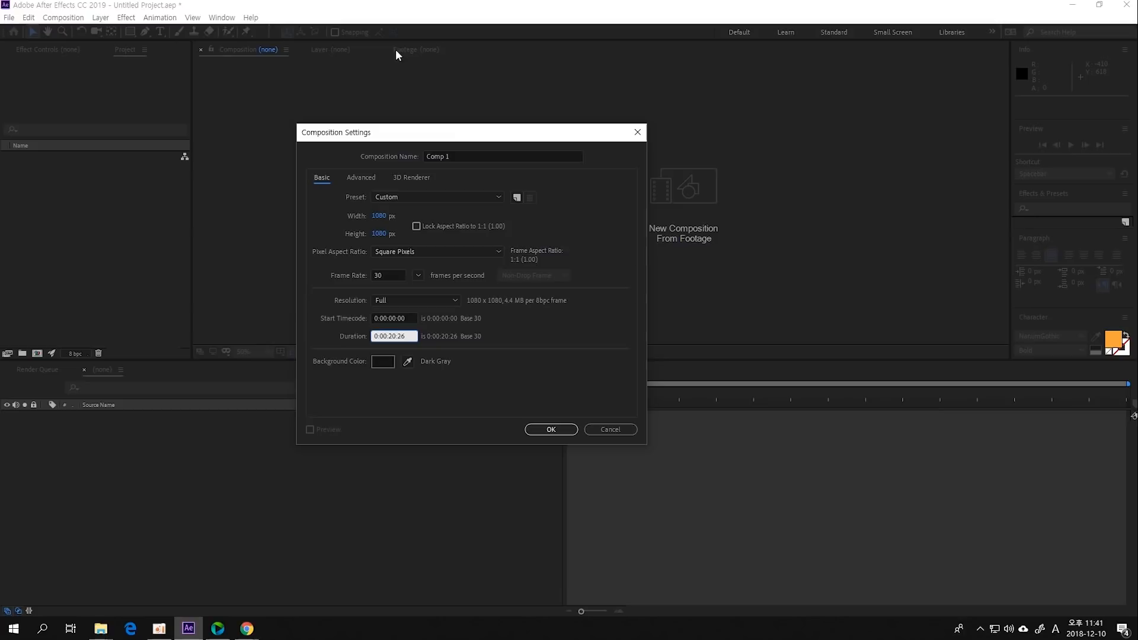
left_click(462, 156)
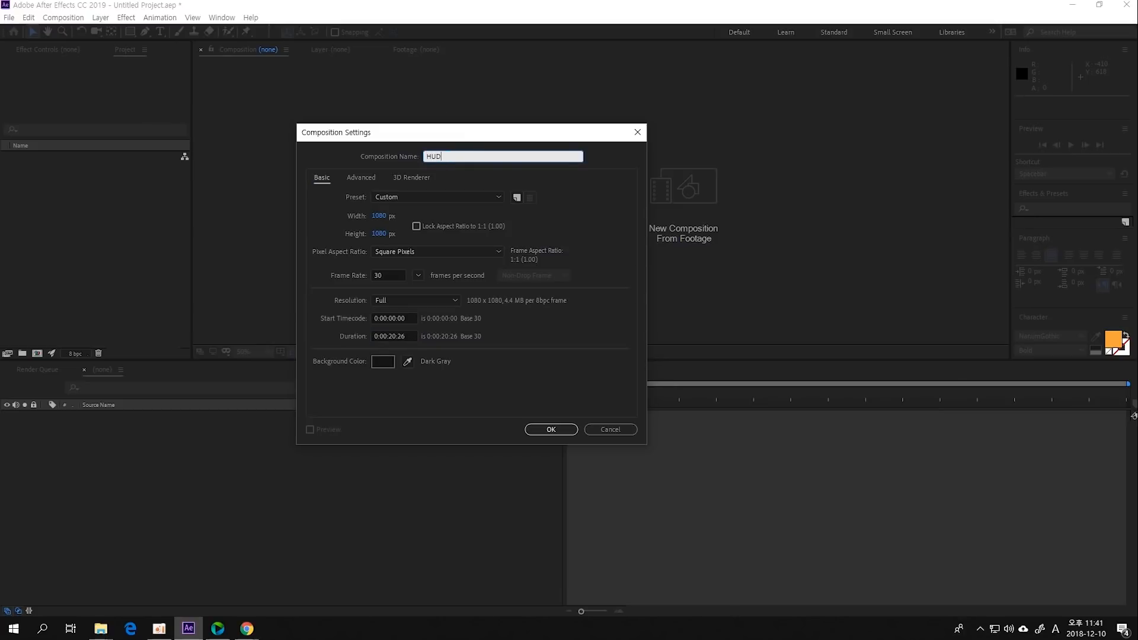
type("HUD")
left_click(550, 429)
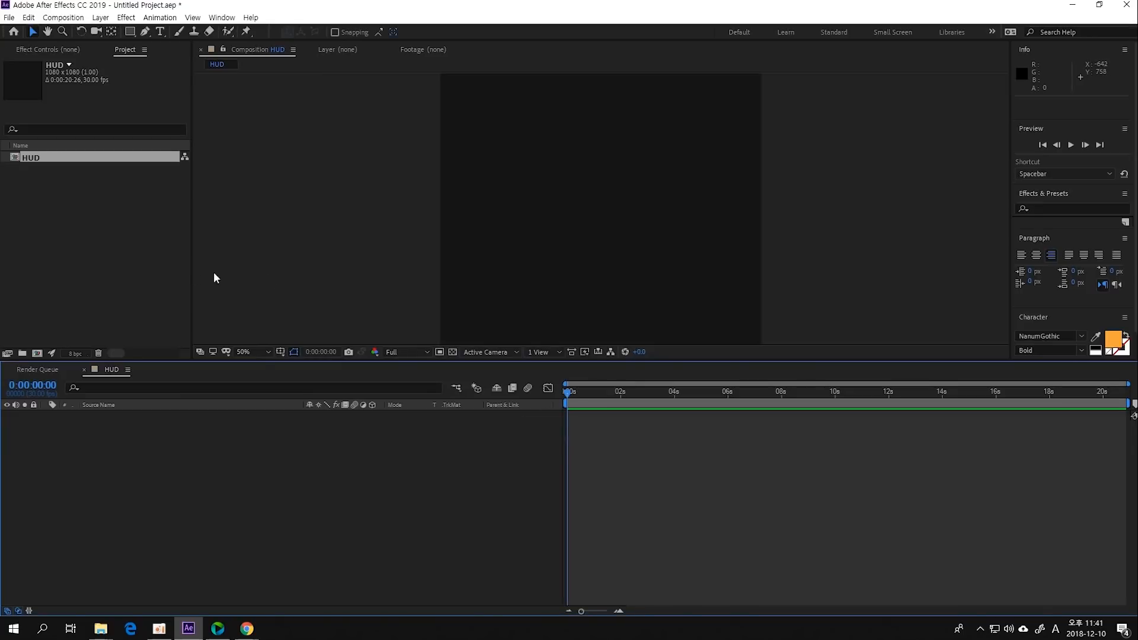
Add a black (000000) solid layer at composition size to the HUD composition.
left_click_drag(461, 361, 481, 388)
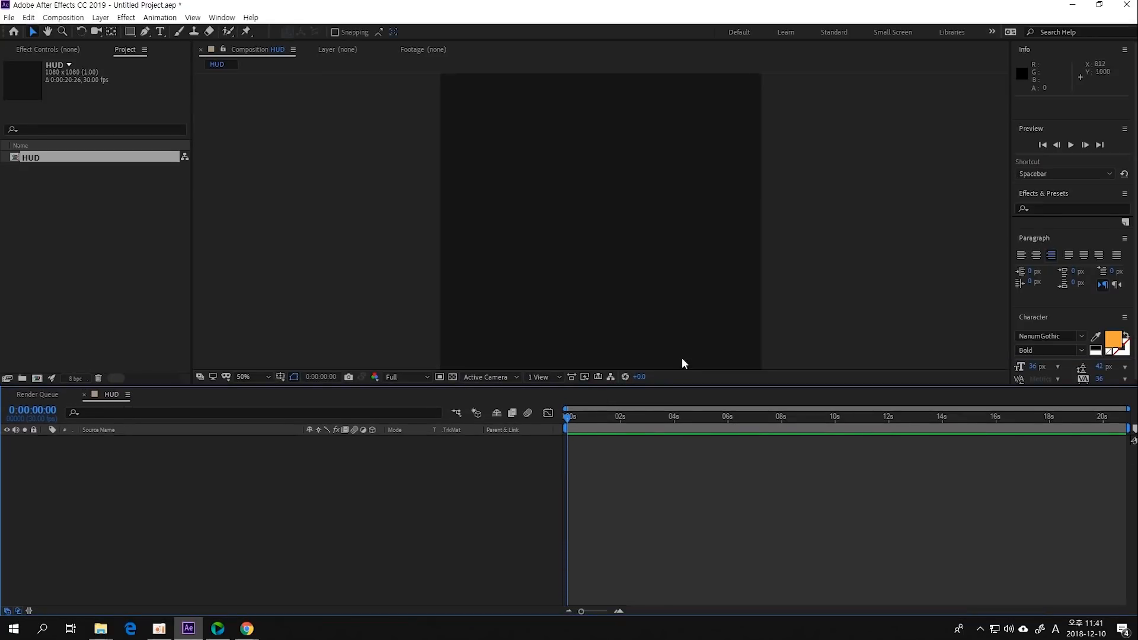
left_click_drag(554, 251, 529, 247)
left_click_drag(531, 387, 540, 406)
right_click(330, 483)
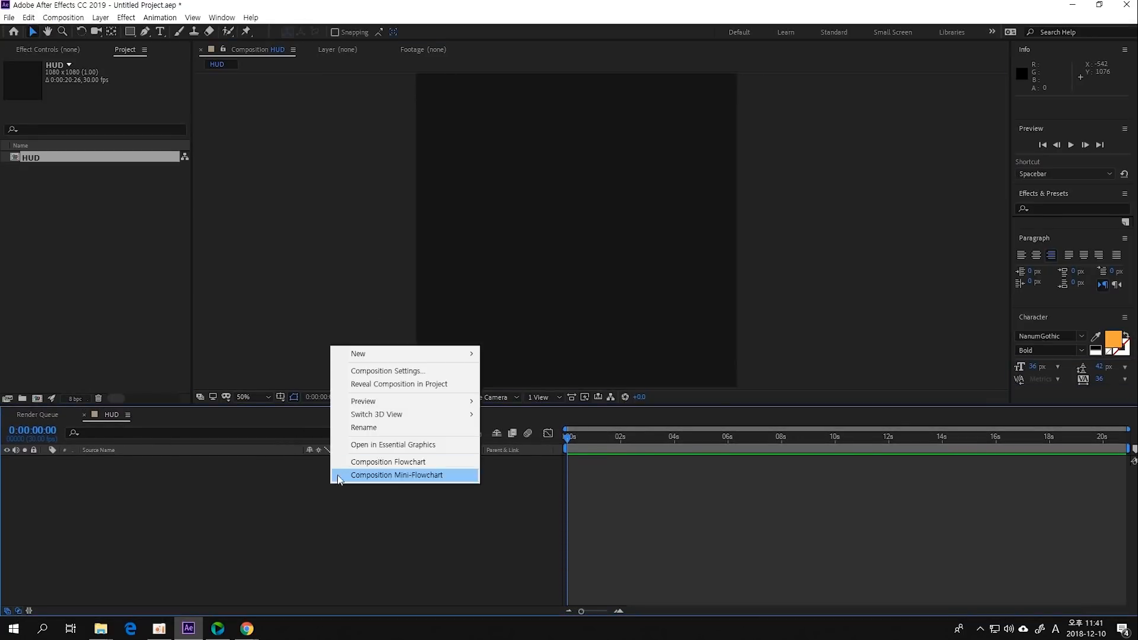
mouse_move(409, 363)
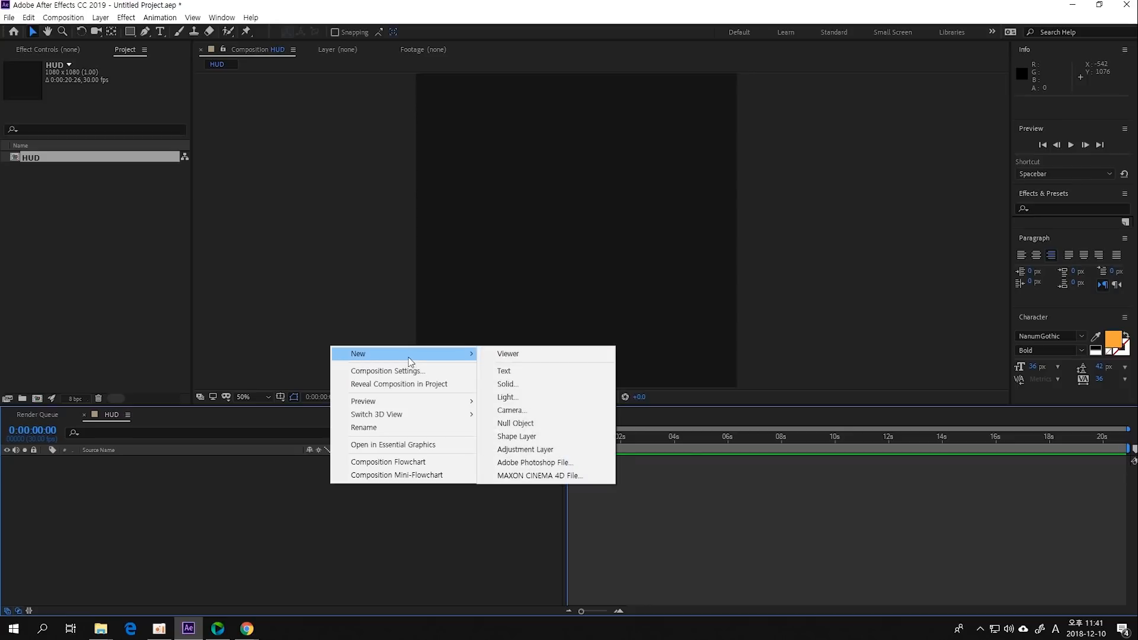
left_click(558, 385)
left_click(300, 333)
mouse_move(894, 233)
left_mouse_down()
mouse_move(802, 275)
mouse_move(726, 342)
left_mouse_up()
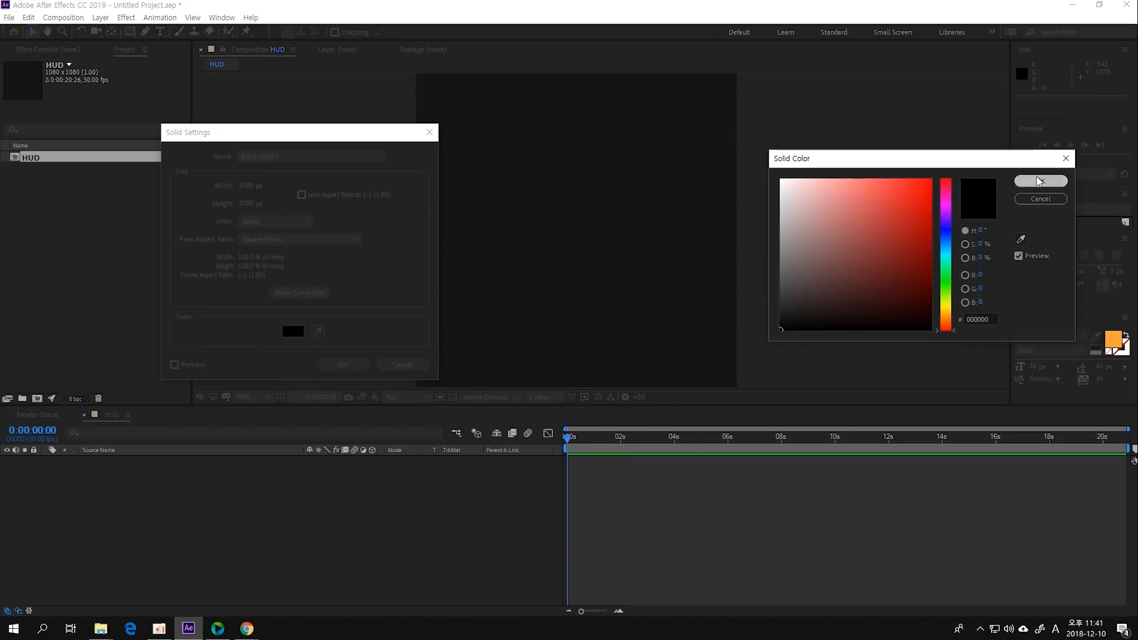
left_click(1041, 180)
left_click(362, 367)
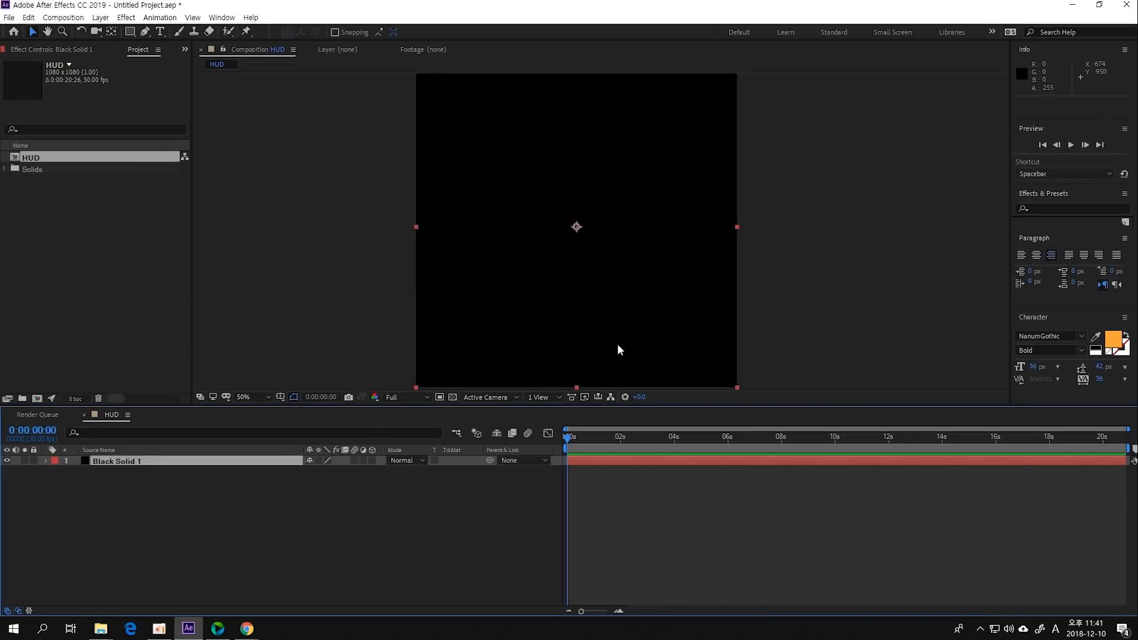
left_click(854, 188)
left_click(94, 462)
left_click_drag(538, 167, 561, 275)
key("ctrl+z")
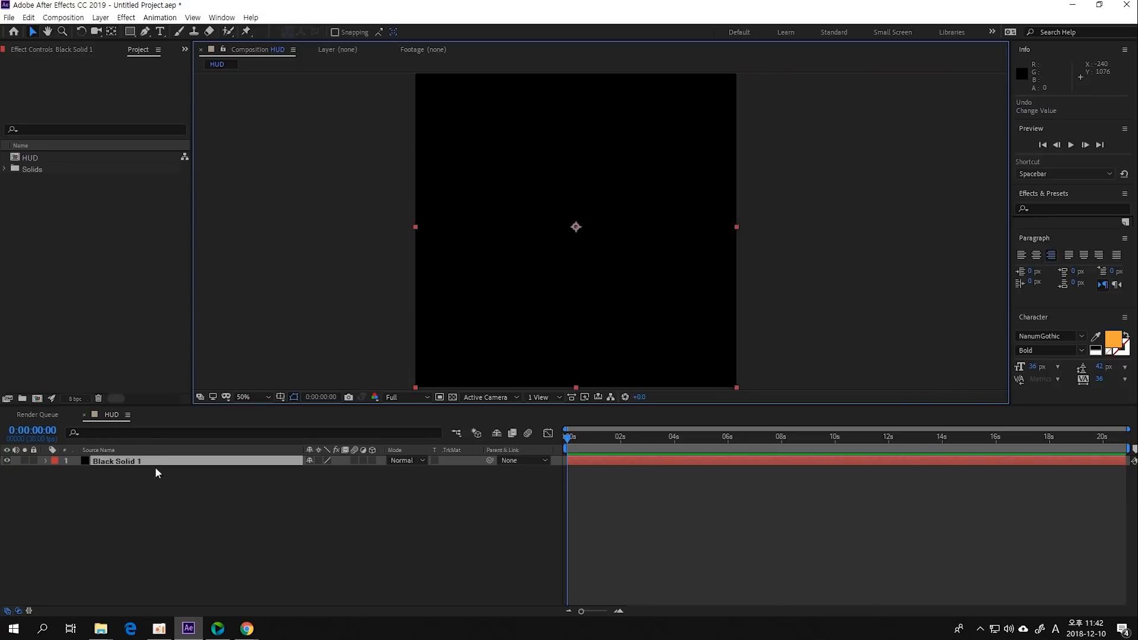
Rename the black solid layer to Background.
right_click(123, 462)
left_click(146, 450)
type("Back")
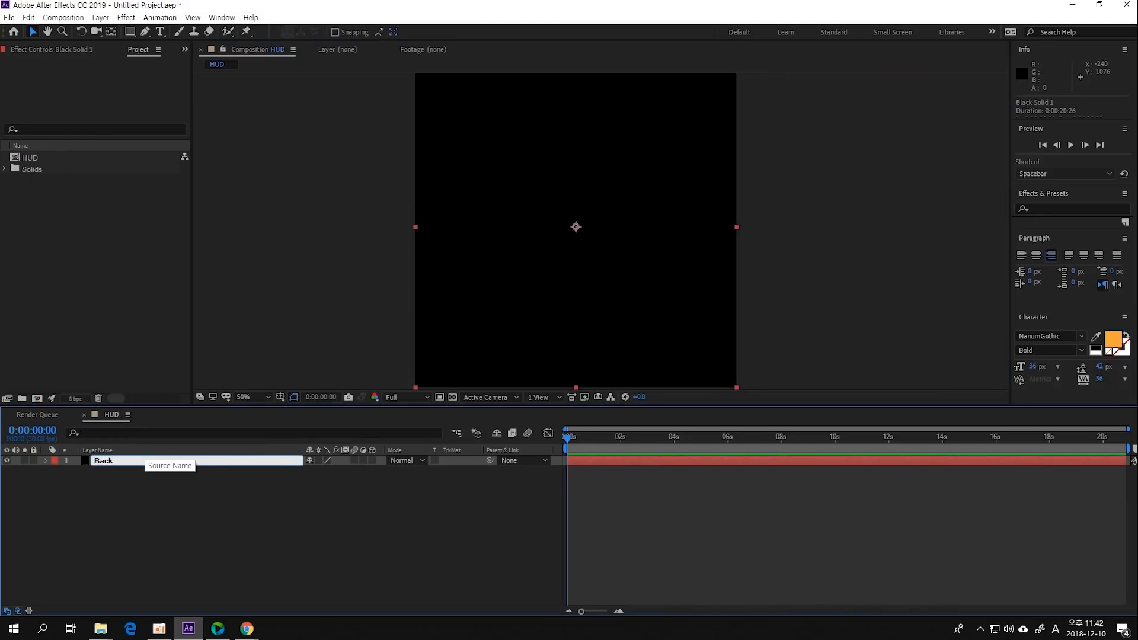
type("ground")
key("Return")
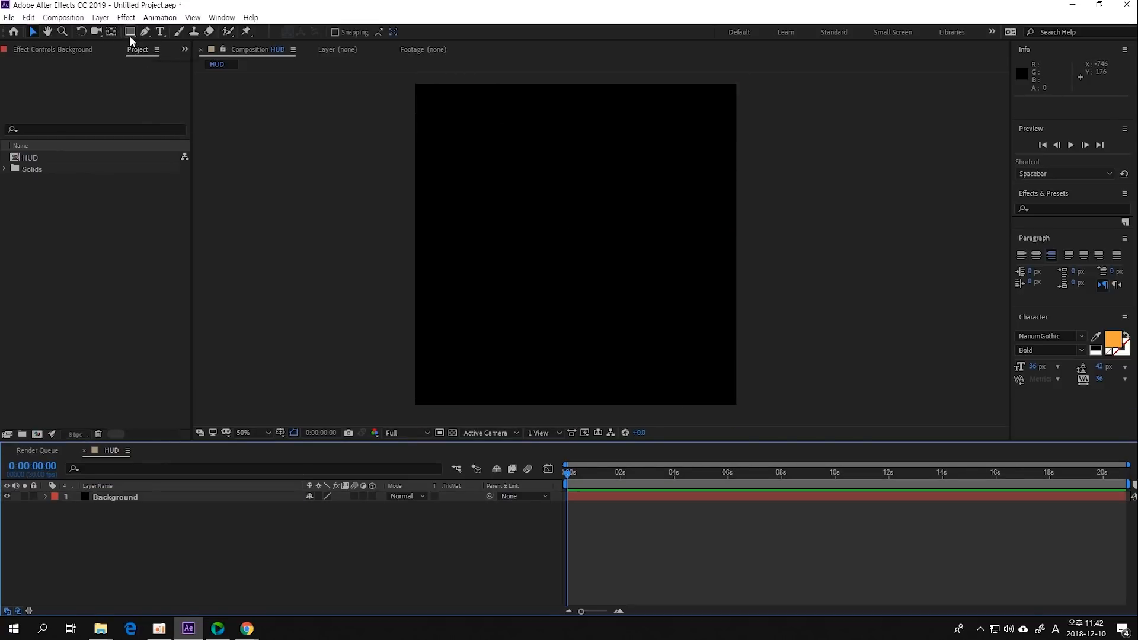
Draw a perfect circle about 784 px in diameter with an orange outline around the composition's center, using the Ellipse tool.
left_click_drag(131, 41, 200, 56)
left_click_drag(484, 145, 683, 345)
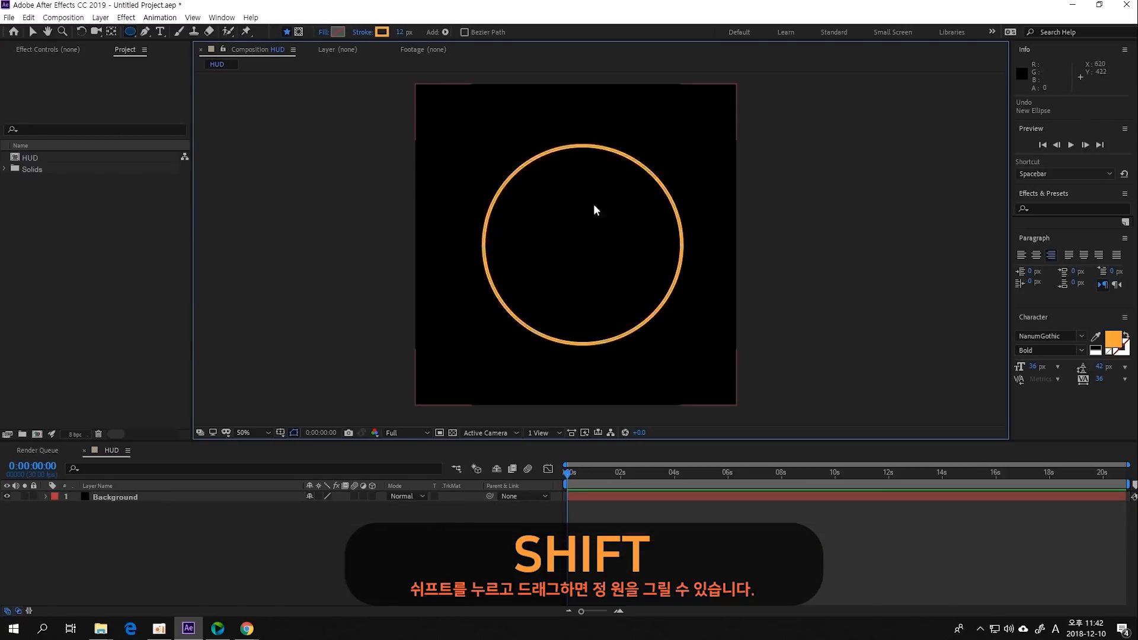
left_click_drag(460, 124, 694, 271)
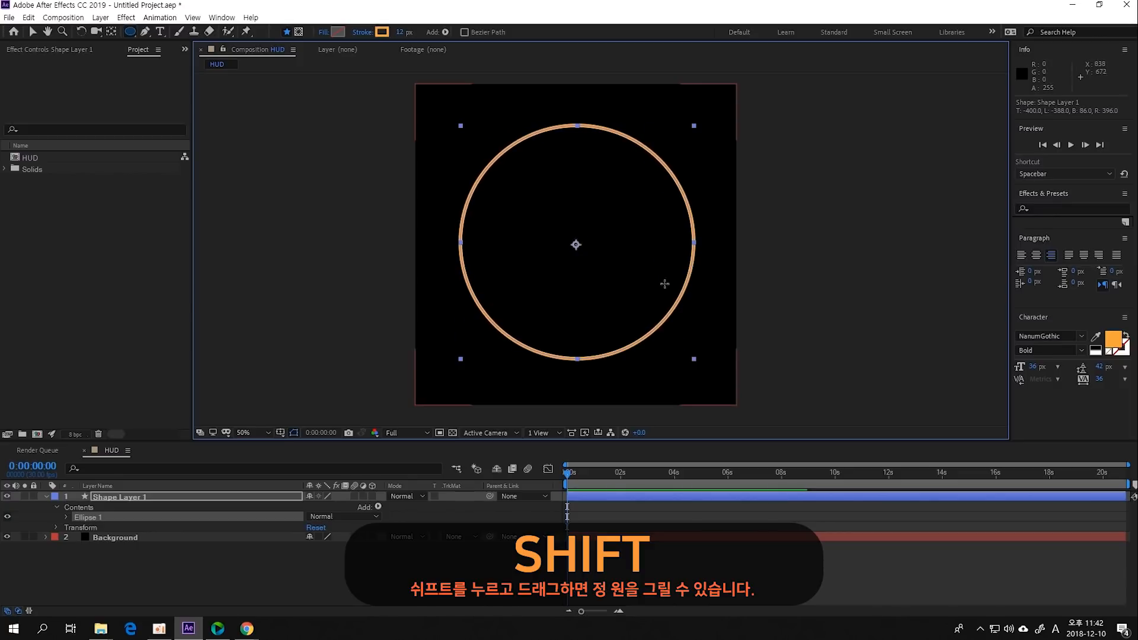
Center the circle layer's anchor point in its layer content and return to the Selection tool.
key("y")
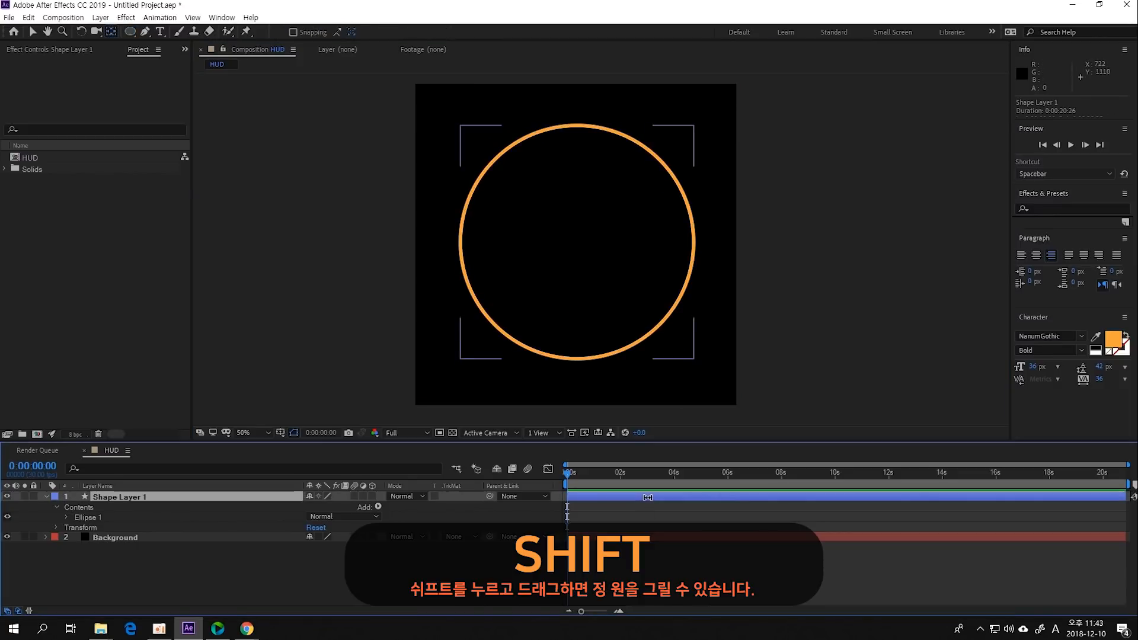
left_click_drag(578, 245, 534, 259)
key("ctrl+alt+Home")
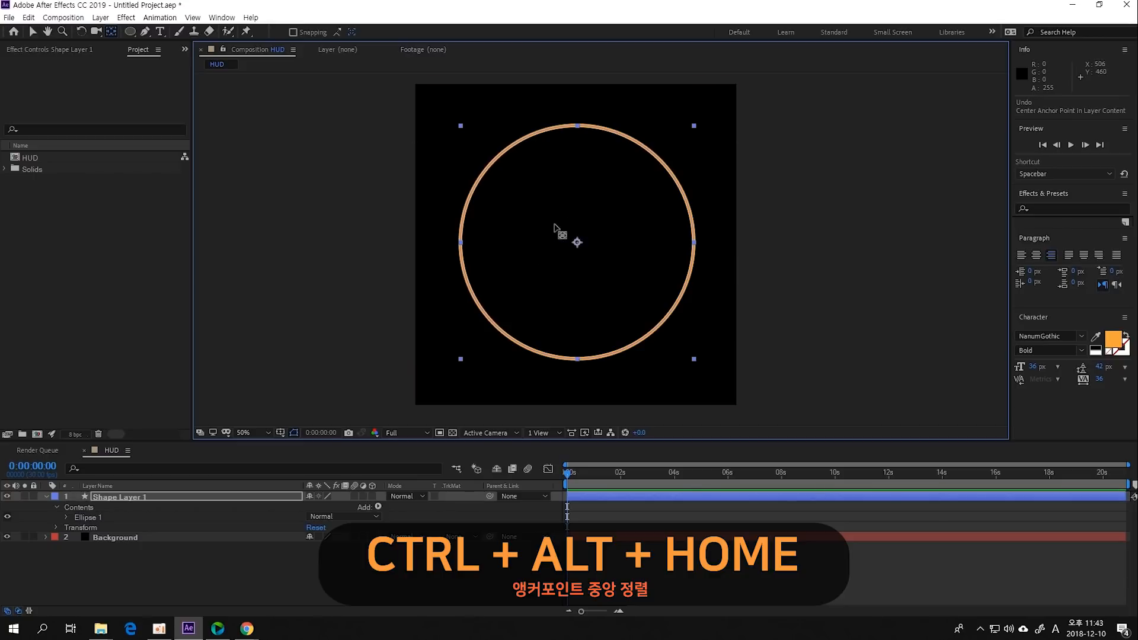
key("v")
Scale the circle down proportionally around its center to about two thirds of its size.
left_click_drag(605, 231, 545, 252)
key("ctrl+z")
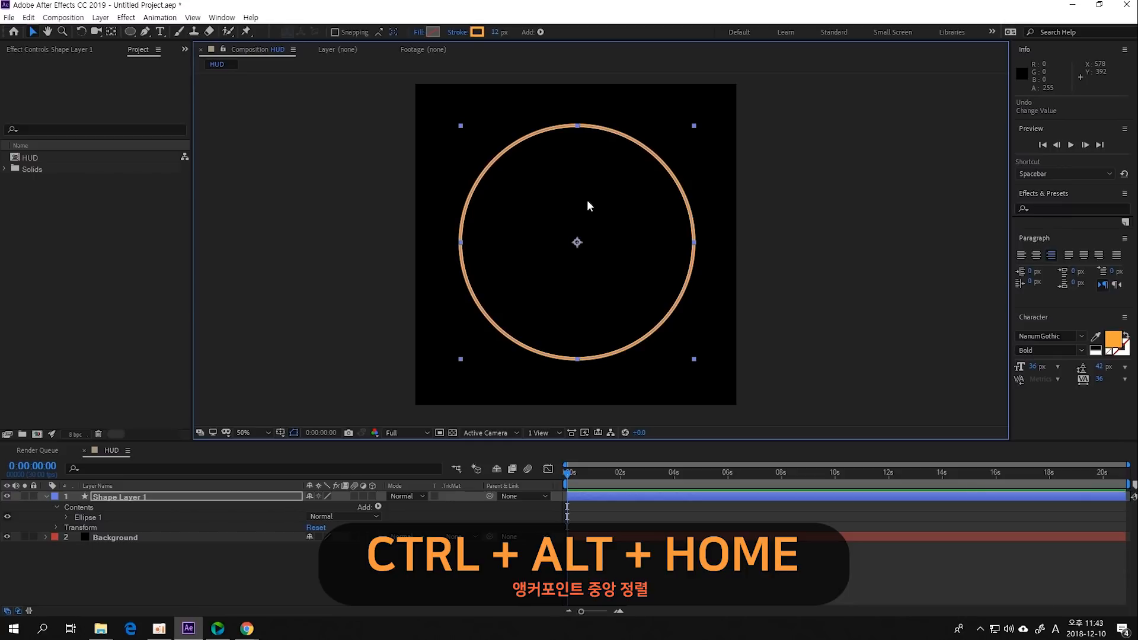
left_click(606, 236)
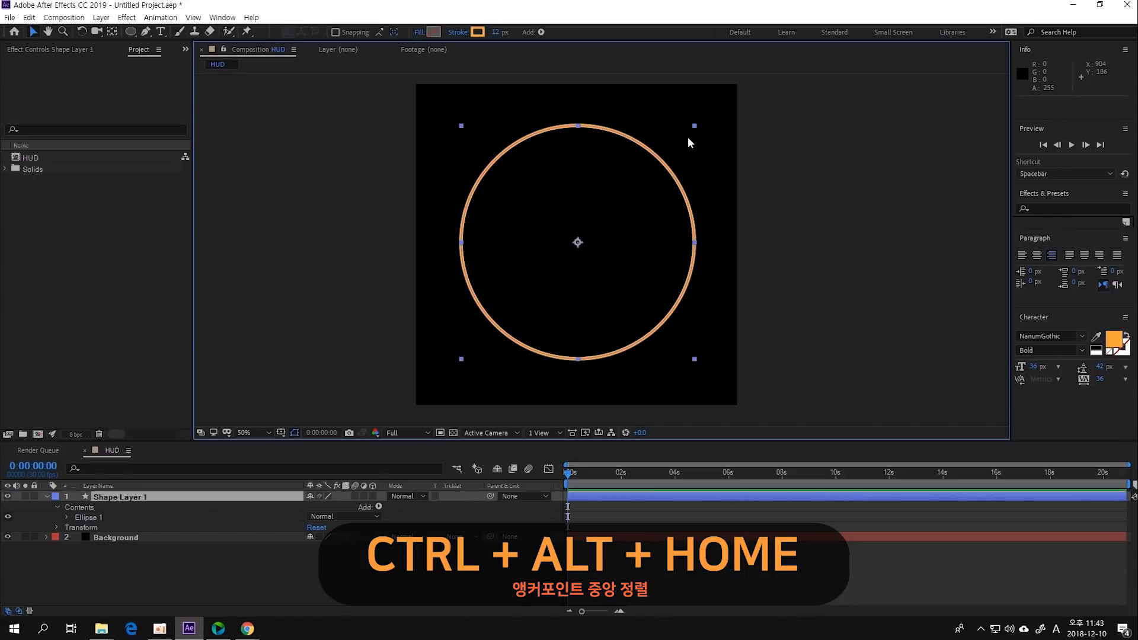
left_click_drag(695, 125, 674, 162)
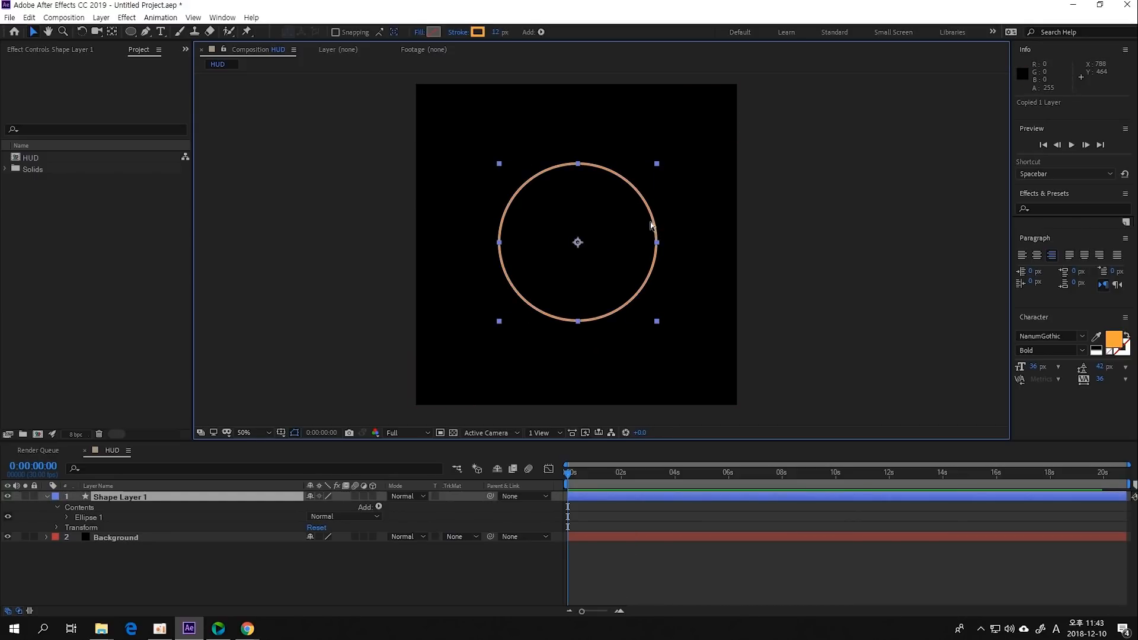
Add a copy of the circle layer scaled proportionally to 78% with its stroke width set to 70 px.
key("ctrl+v")
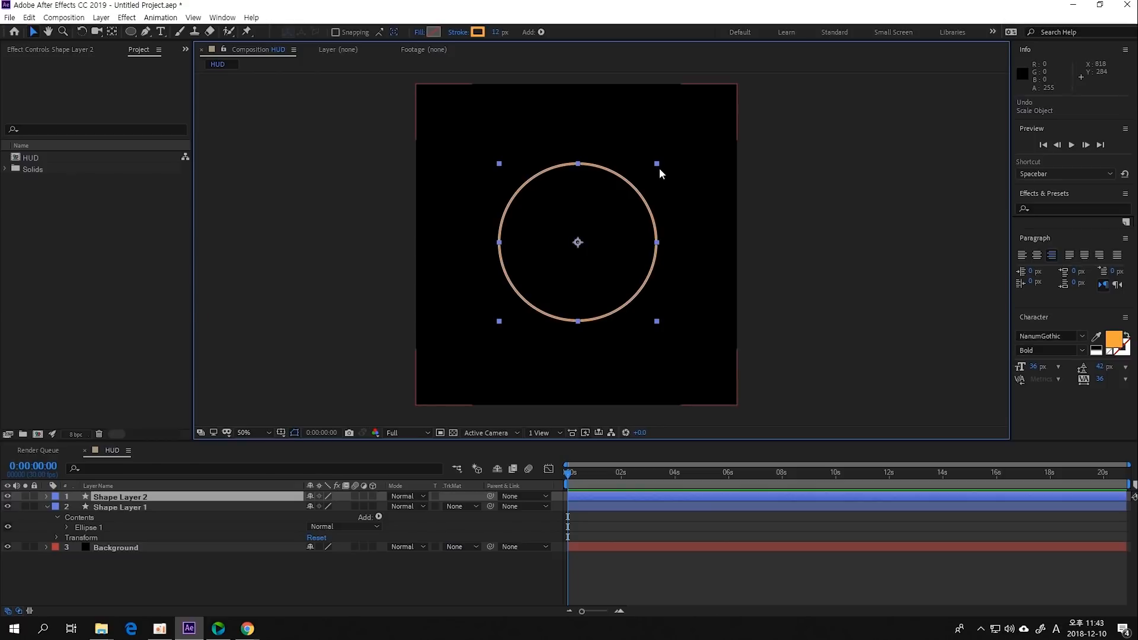
left_click_drag(658, 162, 677, 149)
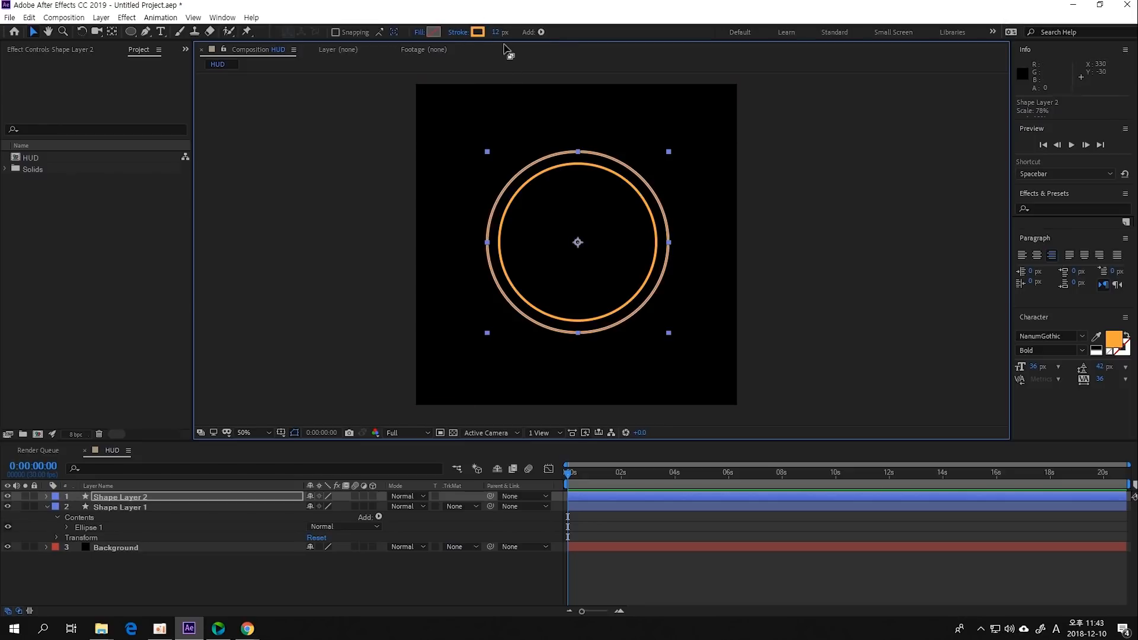
left_click_drag(500, 35, 535, 35)
key("ctrl+z")
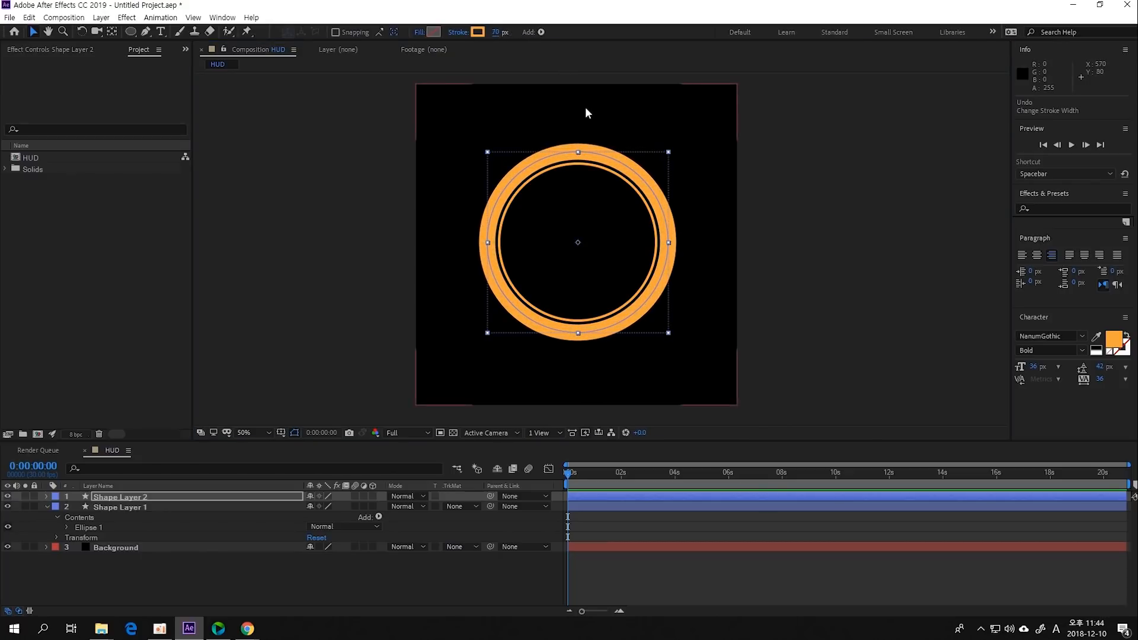
key("ctrl+z")
Paste another copy of Shape Layer 1 and scale it proportionally to 90%, outside the thick ring.
left_click(127, 508)
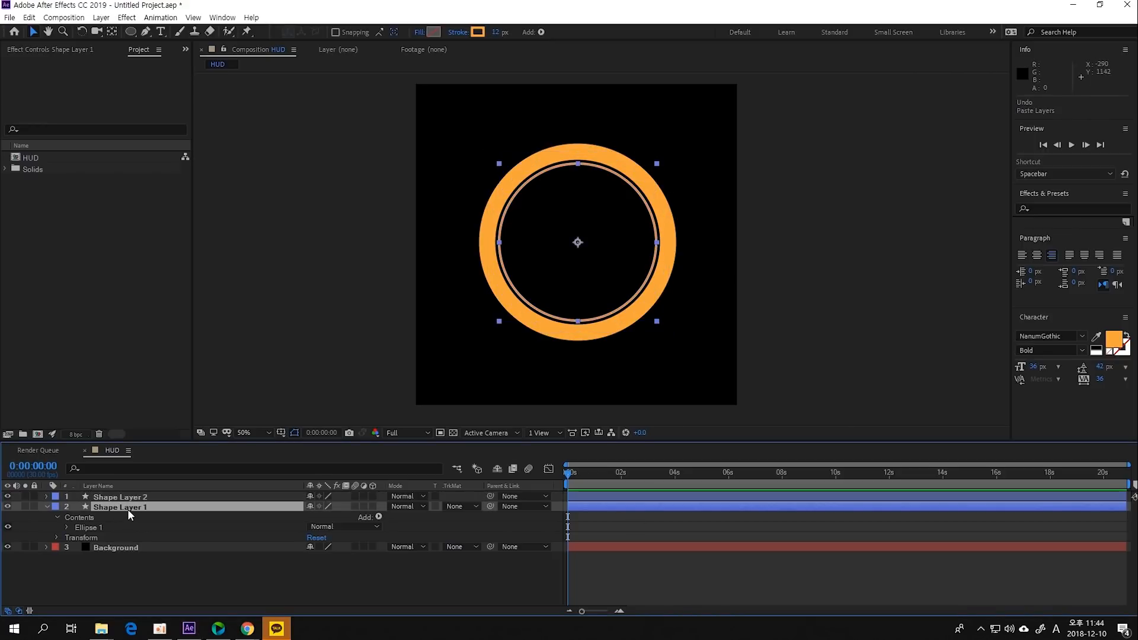
key("ctrl+v")
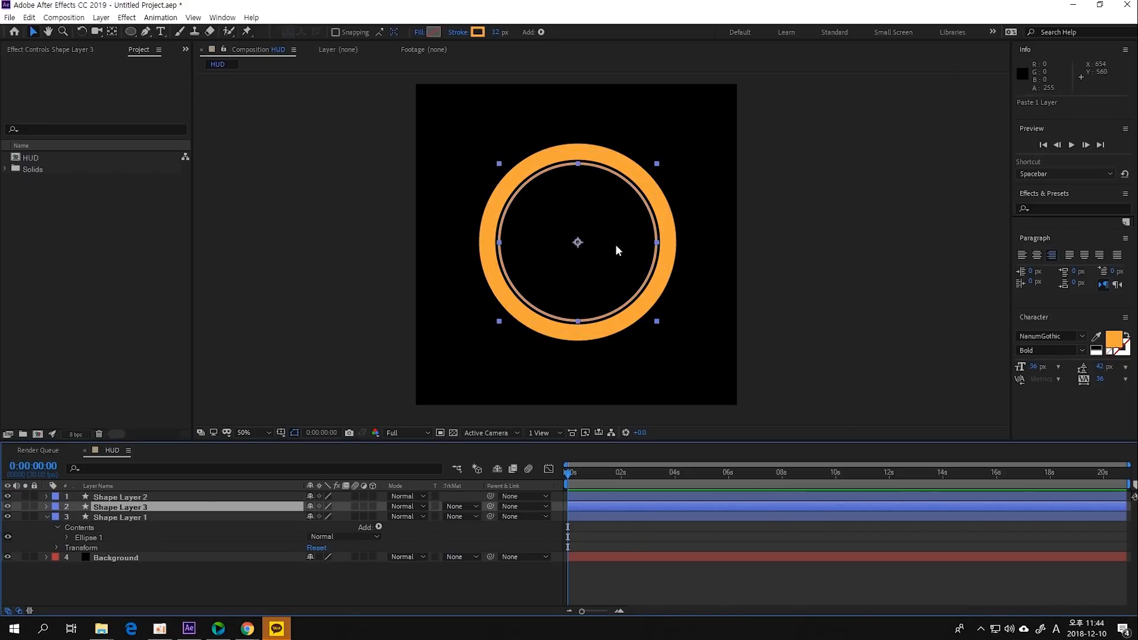
left_click_drag(657, 165, 694, 137)
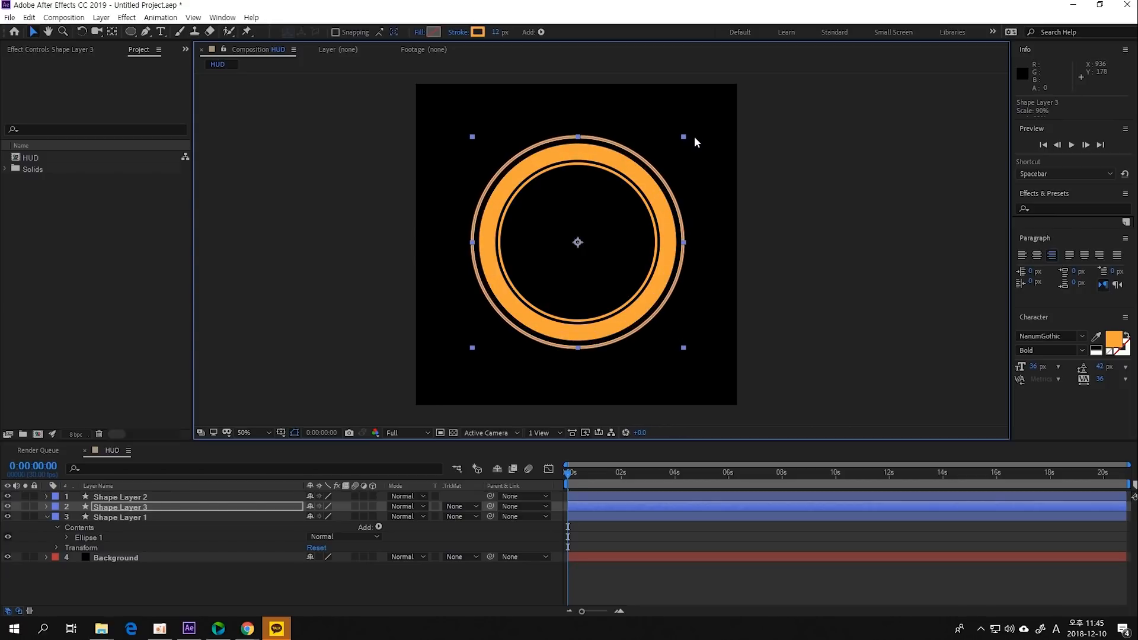
Add dashes to the stroke of Shape Layer 3's ellipse and set the dash length to 8.
left_click(625, 506)
left_click(581, 534)
left_click(582, 508)
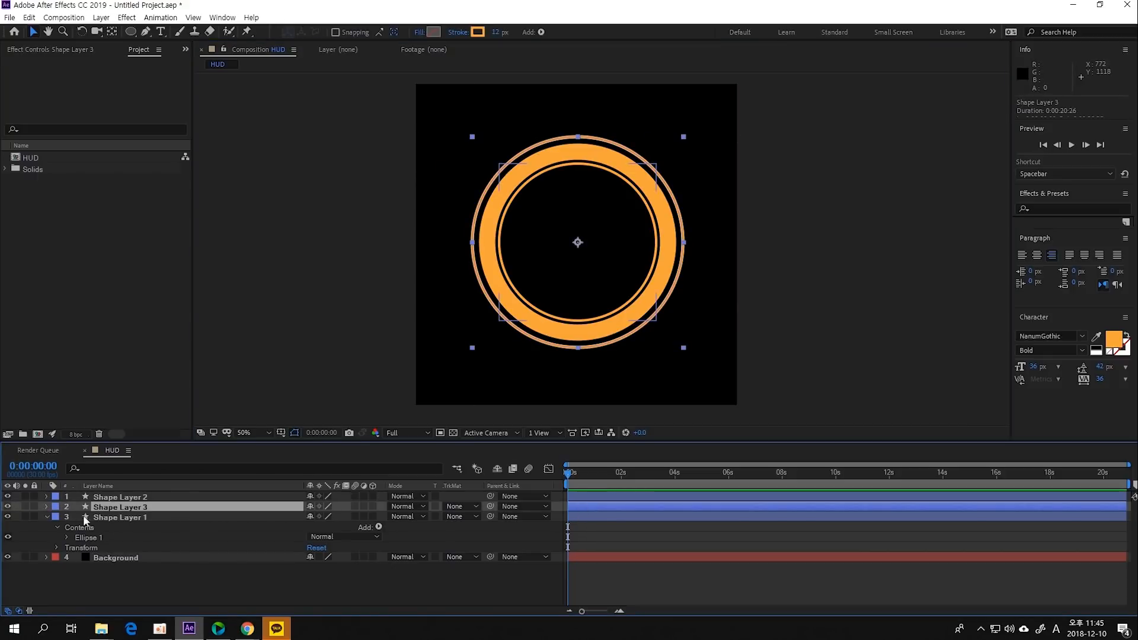
left_click(46, 507)
left_click(58, 517)
left_click(58, 518)
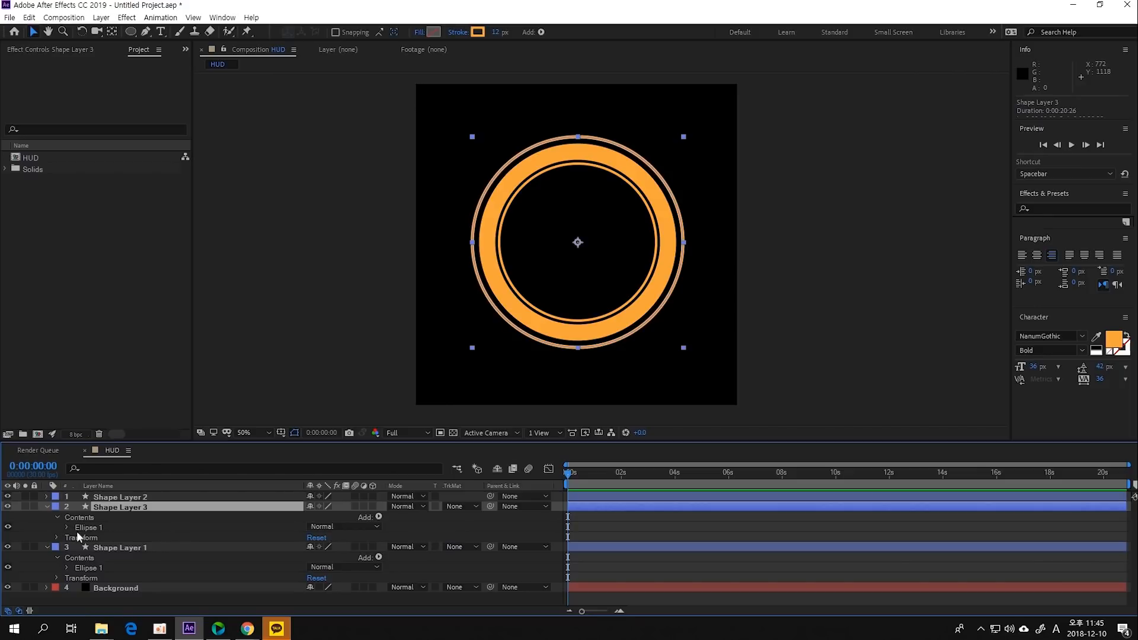
left_click(67, 527)
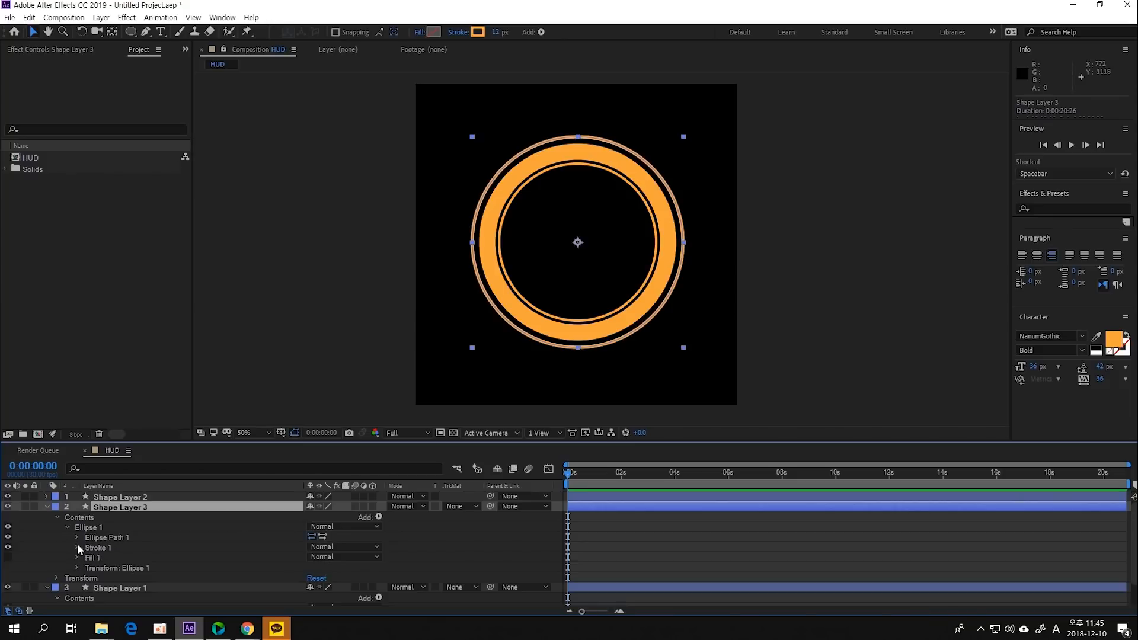
left_click(77, 548)
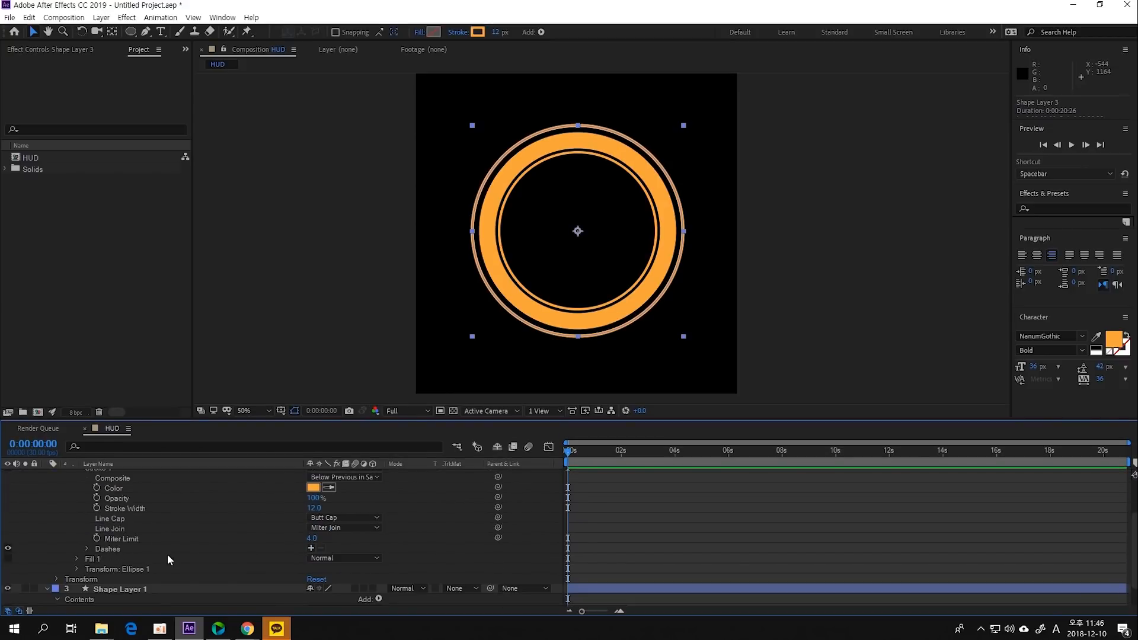
left_click(311, 548)
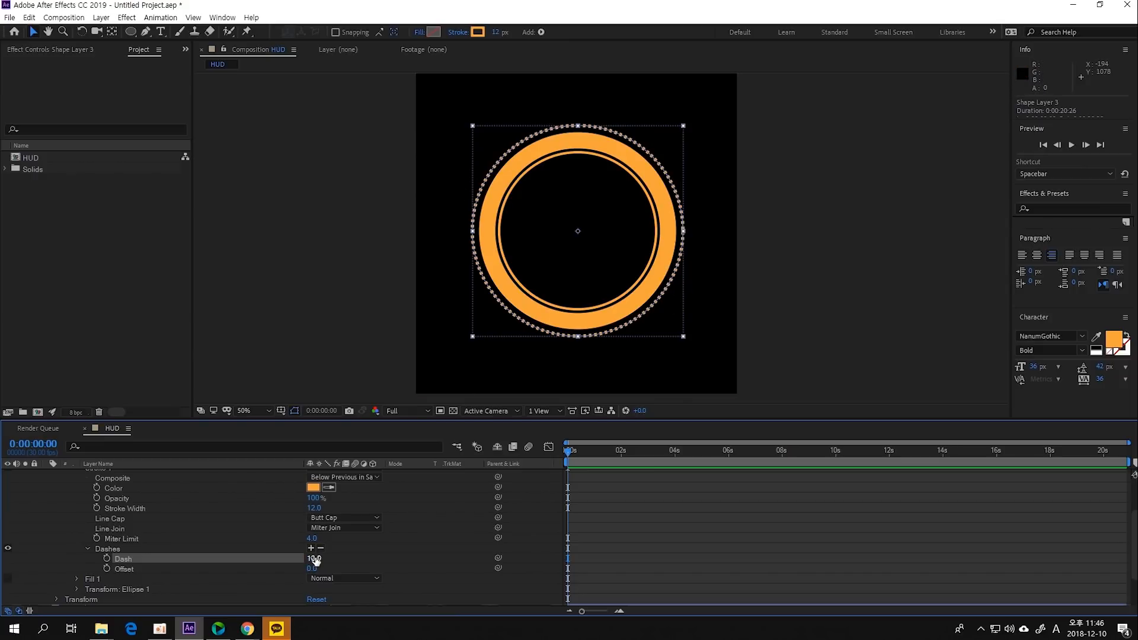
mouse_move(314, 562)
left_mouse_down()
mouse_move(329, 558)
mouse_move(314, 566)
left_mouse_up()
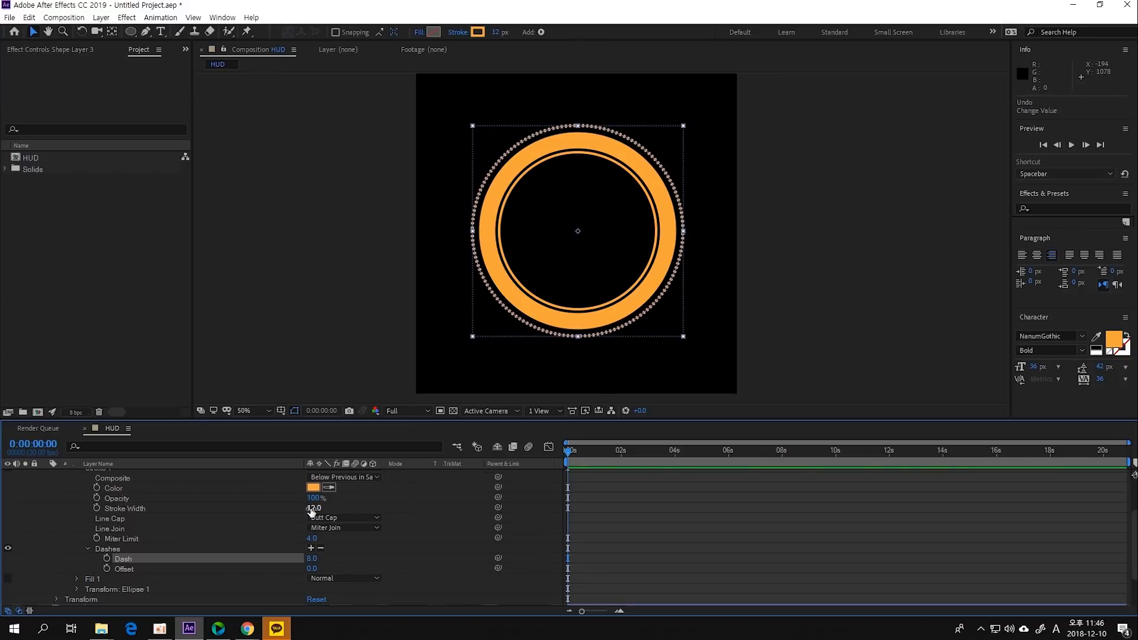
left_click(396, 556)
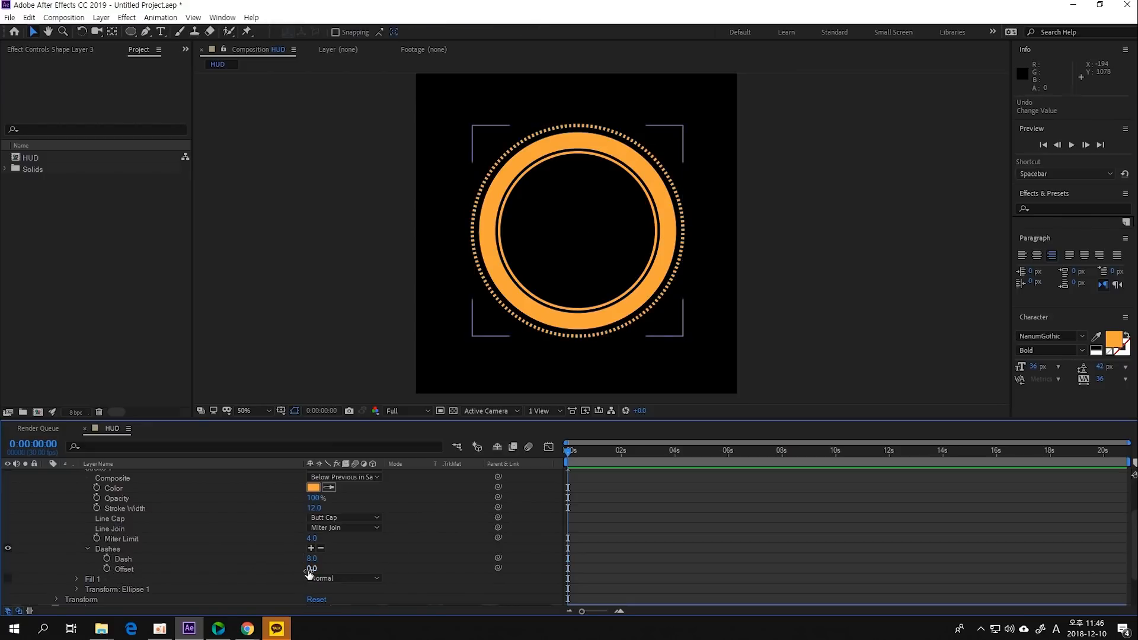
Try out different dash offset values on the outermost circle, restoring the original offset.
left_click_drag(311, 569, 389, 568)
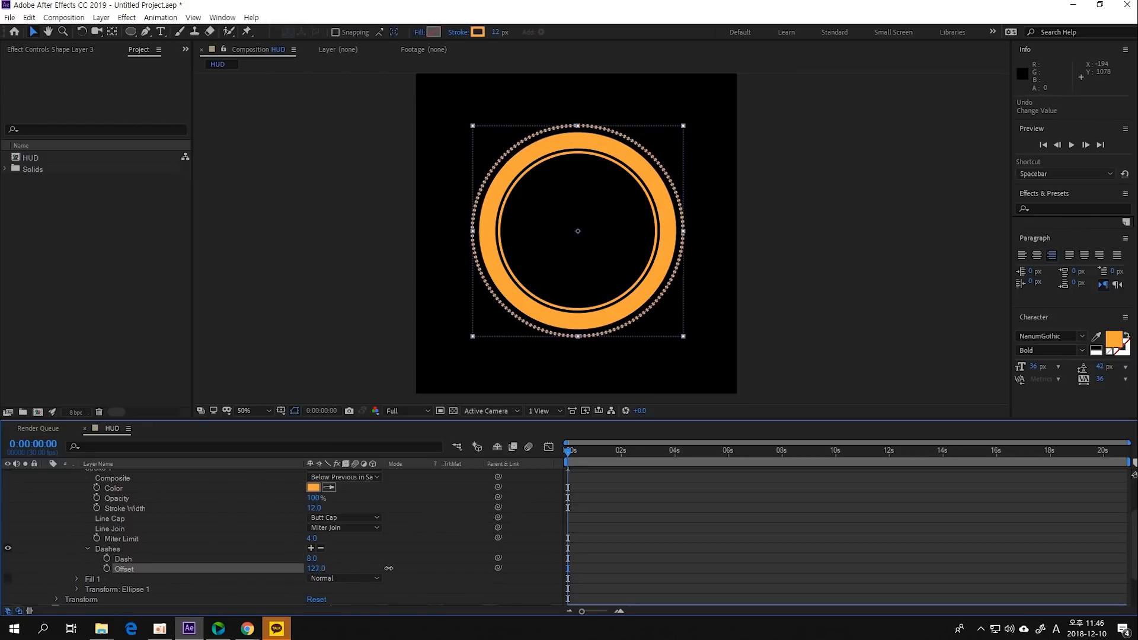
left_click_drag(483, 568, 391, 563)
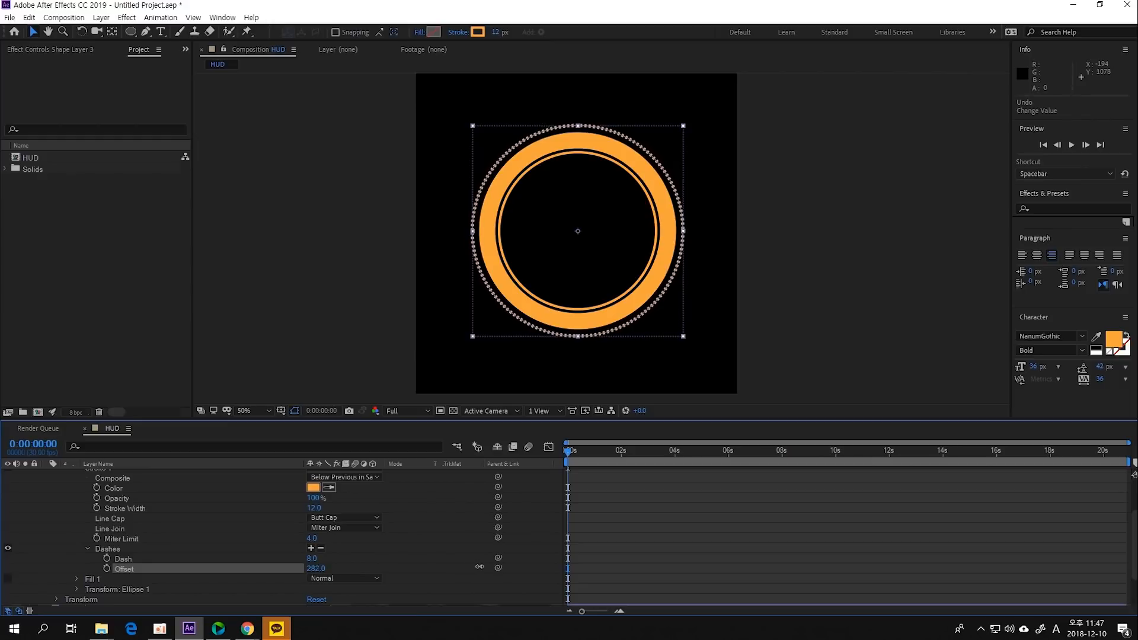
left_click_drag(497, 568, 222, 591)
key("ctrl+z")
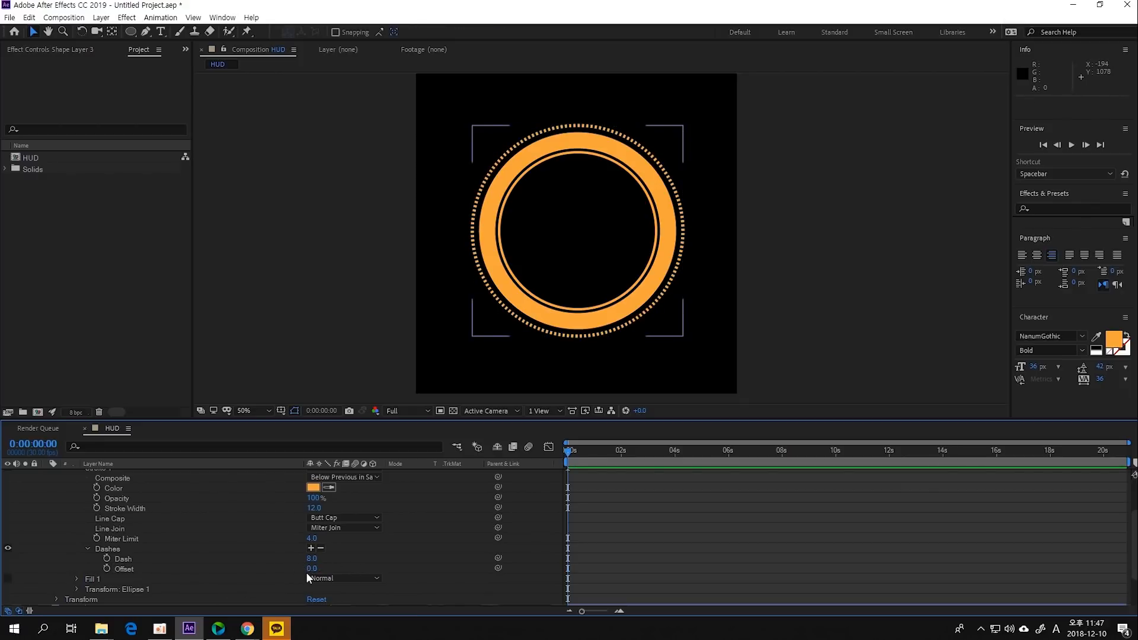
mouse_move(310, 569)
left_mouse_down()
mouse_move(254, 577)
mouse_move(313, 574)
left_mouse_up()
key("ctrl+z")
Keyframe the dash offset from 0 at the start to -250 at 0:00:20:01 and preview the animation.
left_click(107, 569)
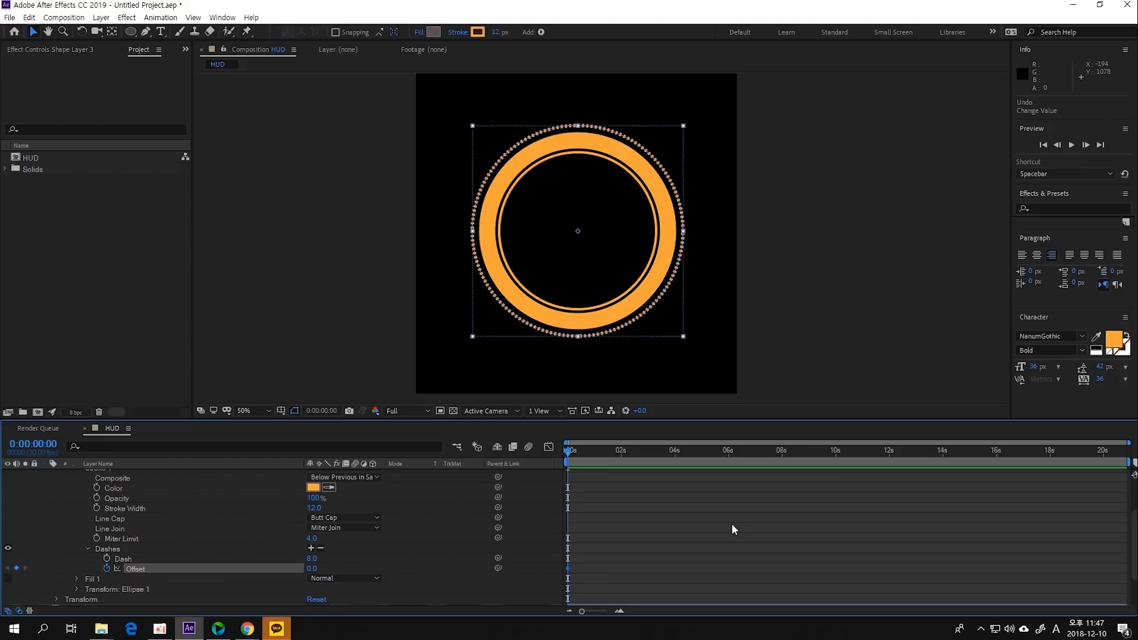
left_click_drag(604, 451, 1106, 474)
left_click_drag(313, 570, 317, 569)
left_click(313, 569)
type("-250")
key("Return")
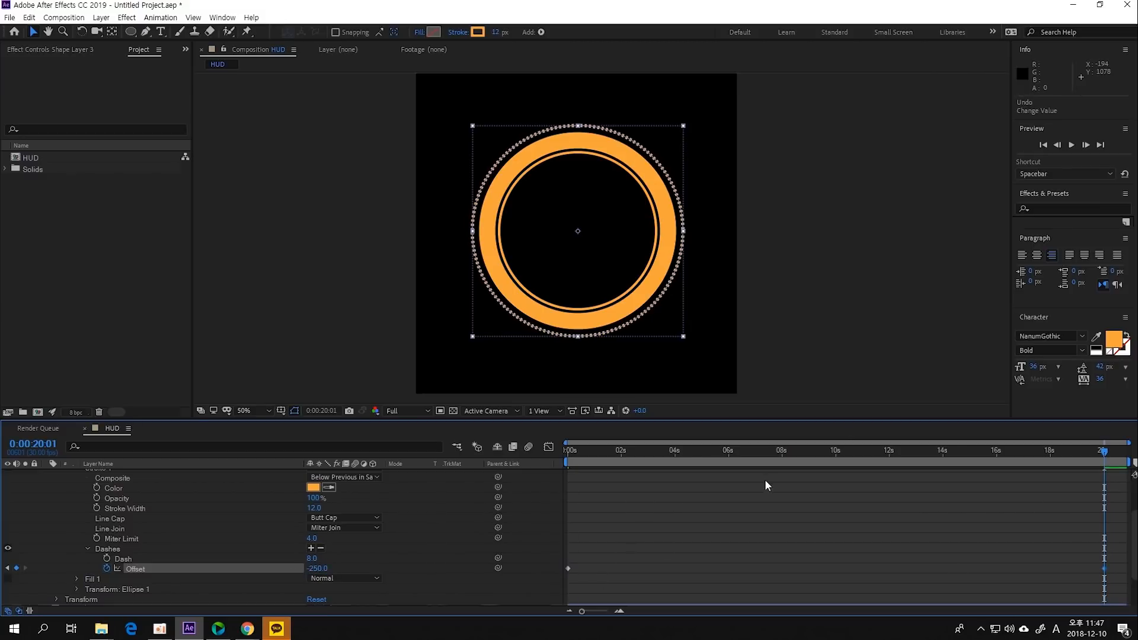
left_click_drag(902, 449, 521, 481)
key("space")
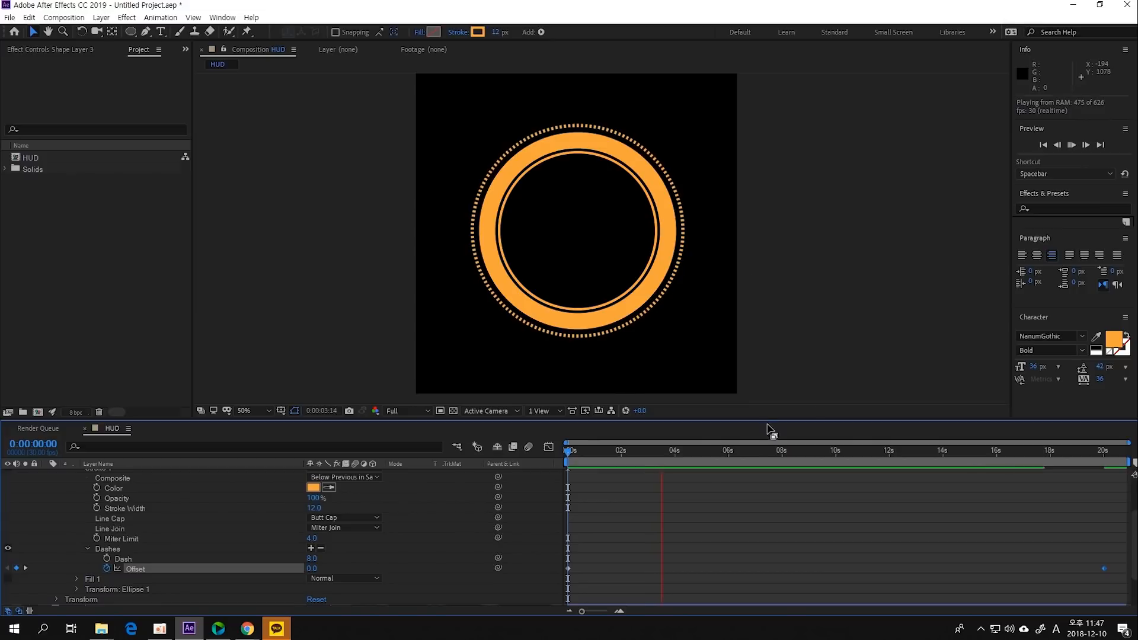
Change the dash offset keyframe at 0:00:20:01 to -2000 and preview the faster rotation.
left_click(738, 452)
left_click_drag(762, 460, 1089, 476)
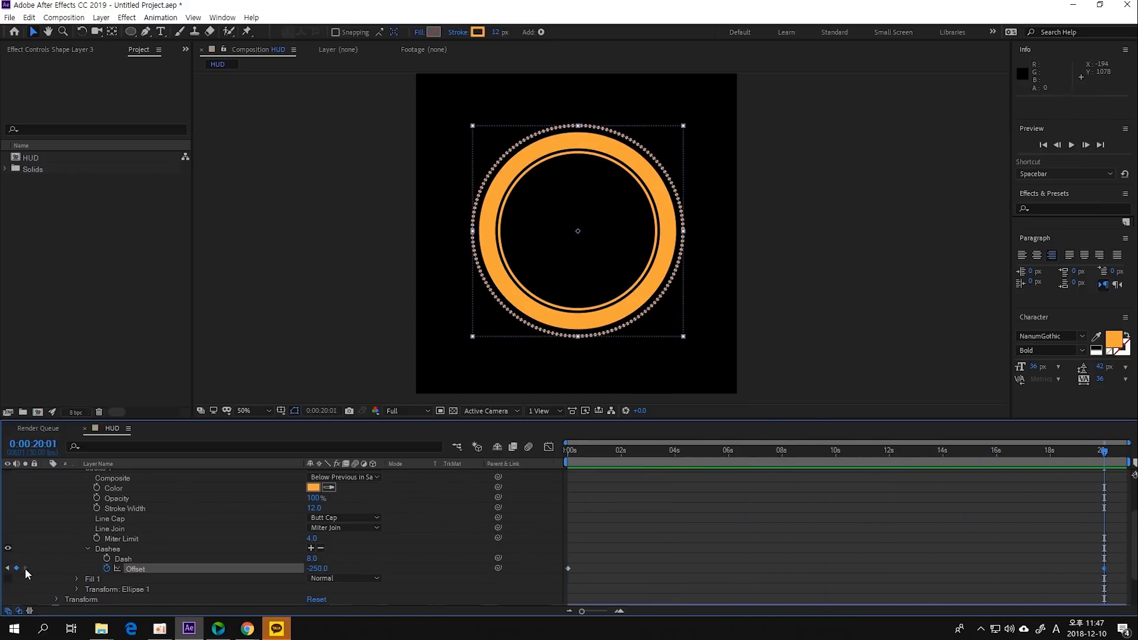
left_click(26, 568)
left_click(25, 568)
left_click(317, 568)
type("-")
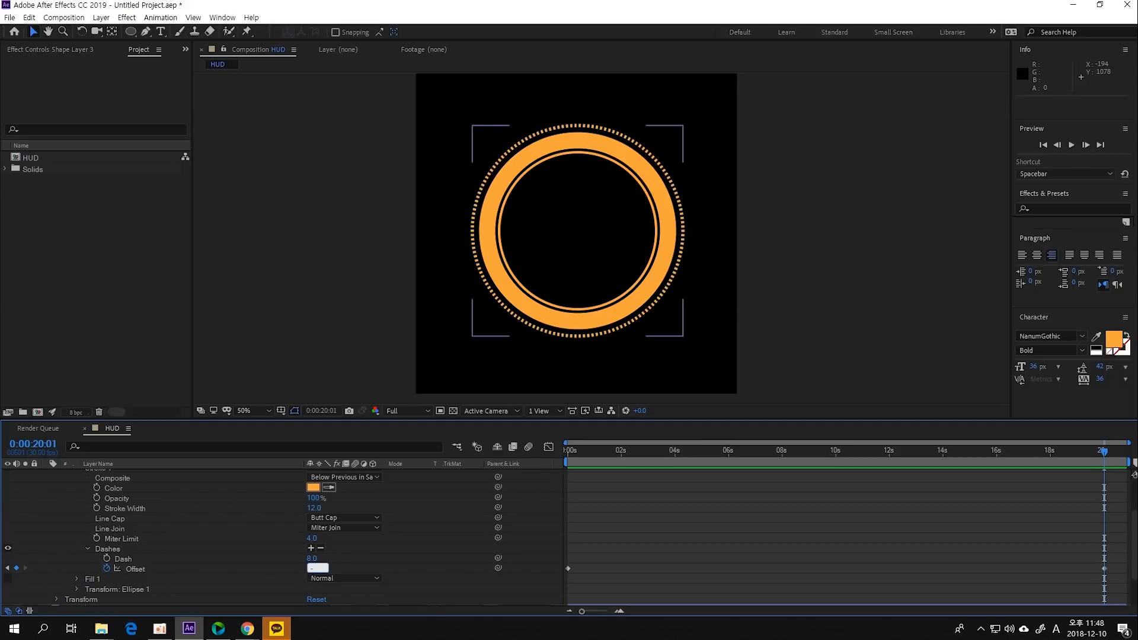
key("Return")
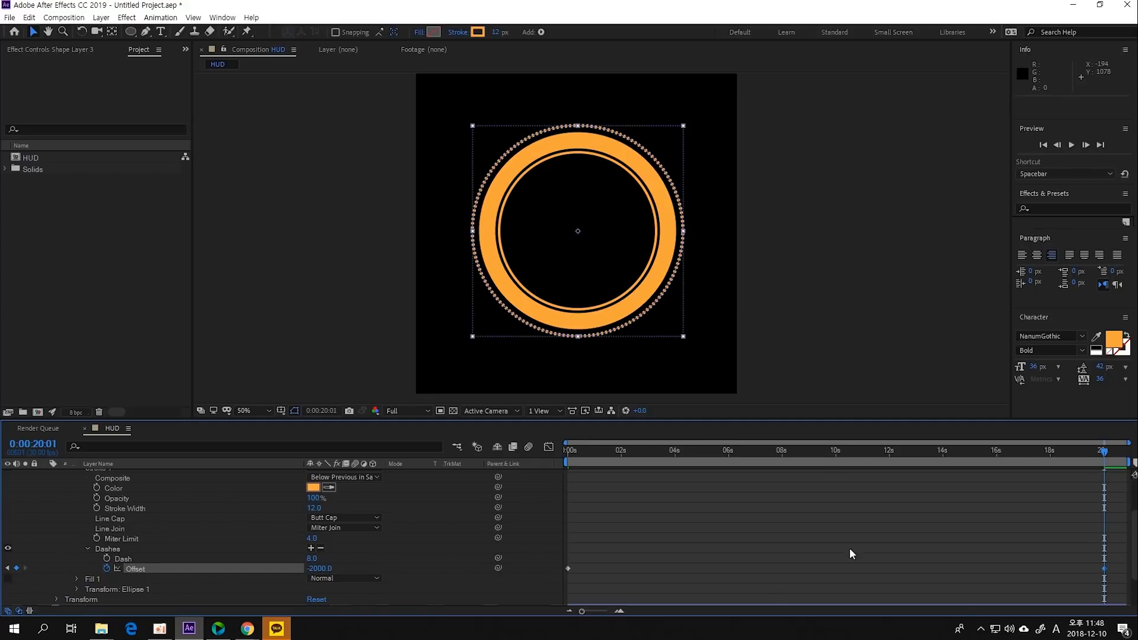
left_click(821, 565)
key("space")
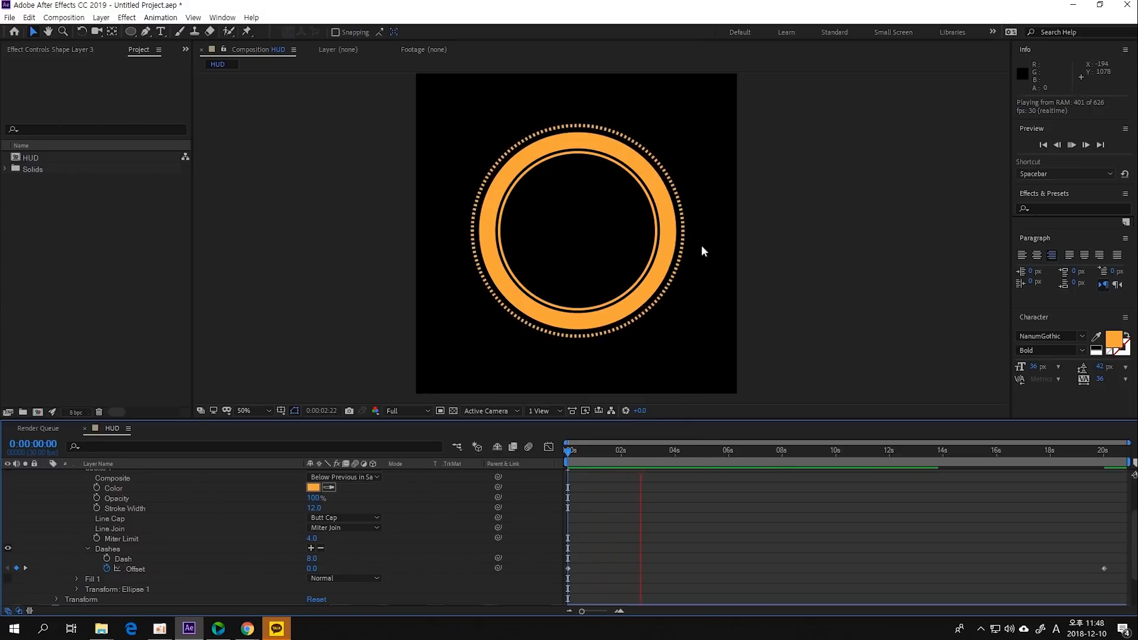
key("space")
Collapse the expanded properties of all layers in the timeline and select Shape Layer 3.
scroll(43, 507, "up", 3)
left_click(48, 486)
left_click(134, 496)
key("u")
left_click(207, 549)
left_click(129, 487)
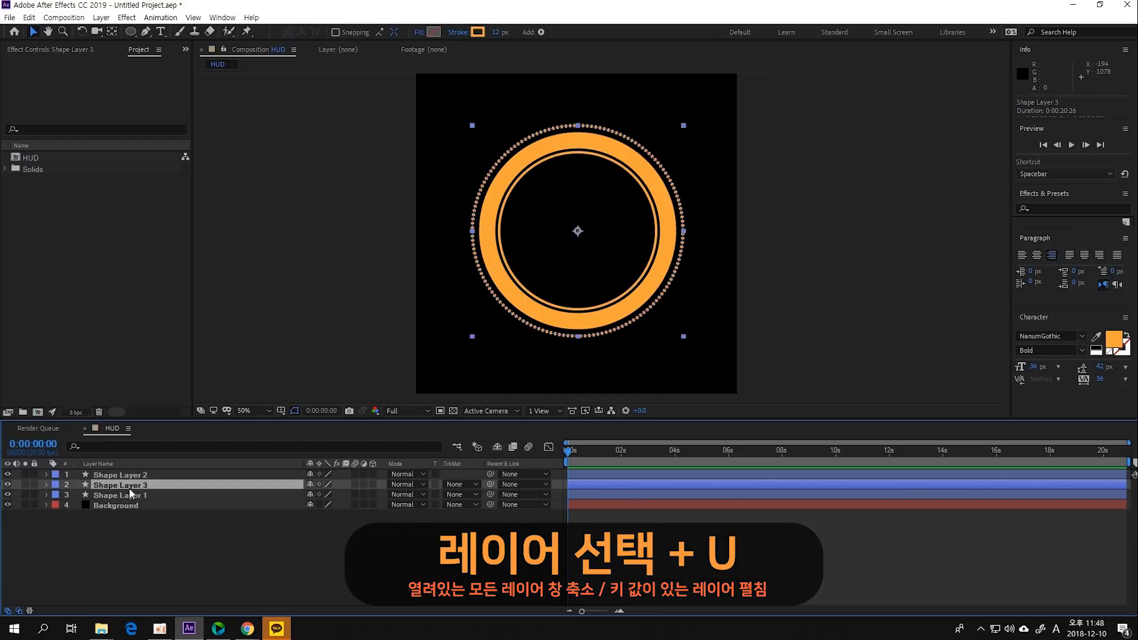
Toggle the visibility of Shape Layer 3 off and on to identify its ring in the composition.
left_click(7, 485)
left_click(7, 485)
left_click(8, 485)
left_click(8, 485)
left_click(8, 484)
left_click(8, 485)
left_click(8, 485)
left_click(8, 485)
Rename Shape Layer 3 to "dotted line" and move it to the top of the layer stack.
right_click(144, 489)
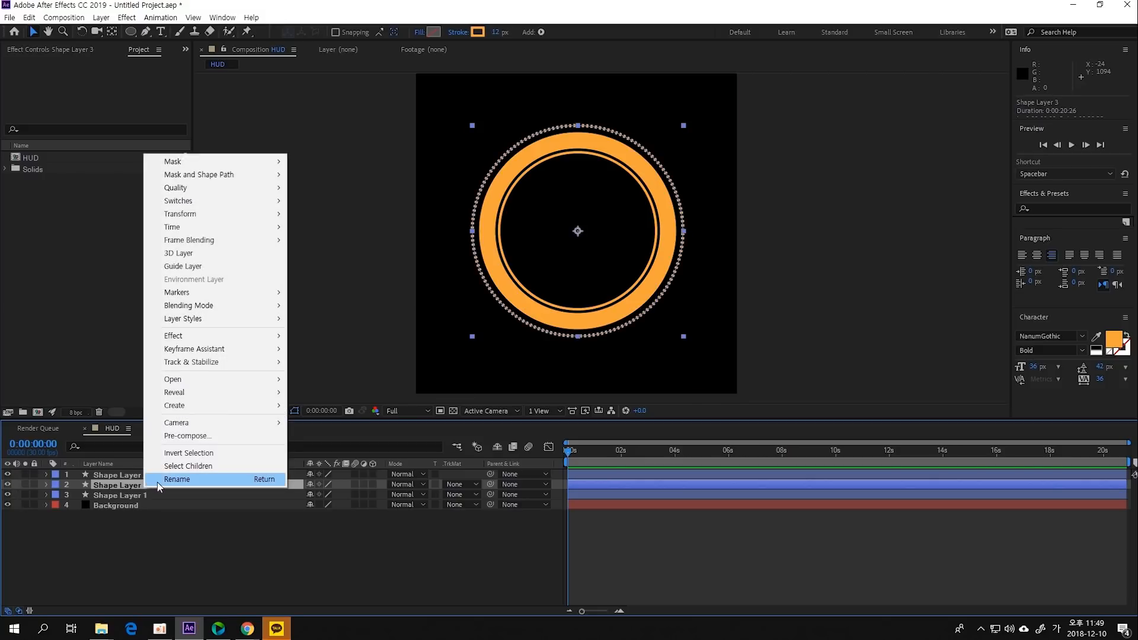
left_click(159, 480)
type("do")
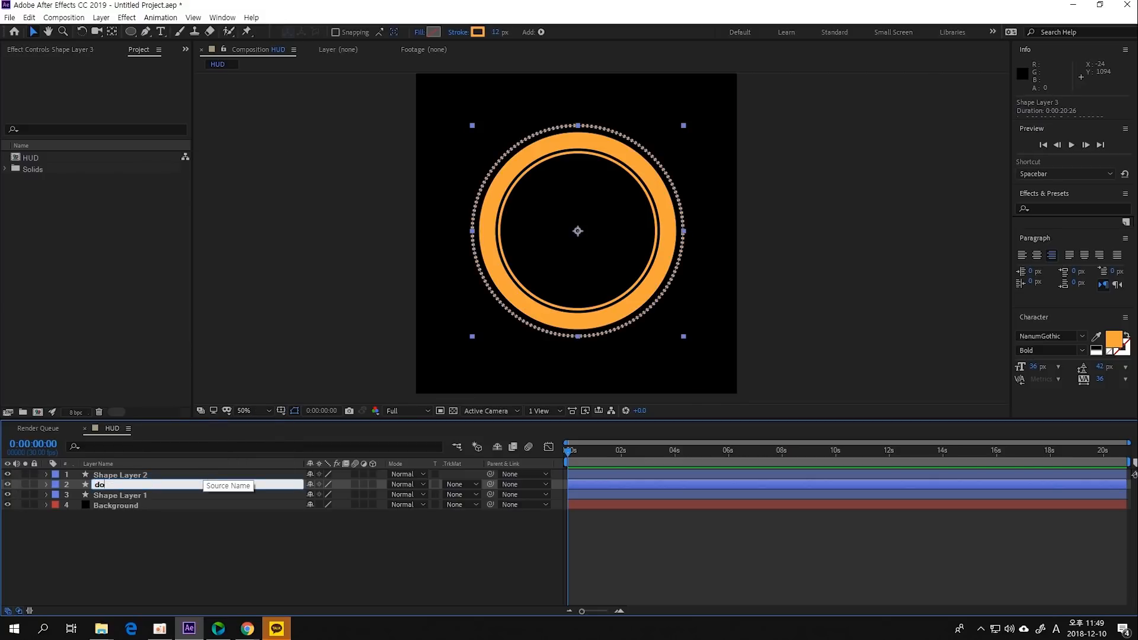
type("tted line")
key("Return")
left_click_drag(113, 486, 118, 475)
left_click(134, 532)
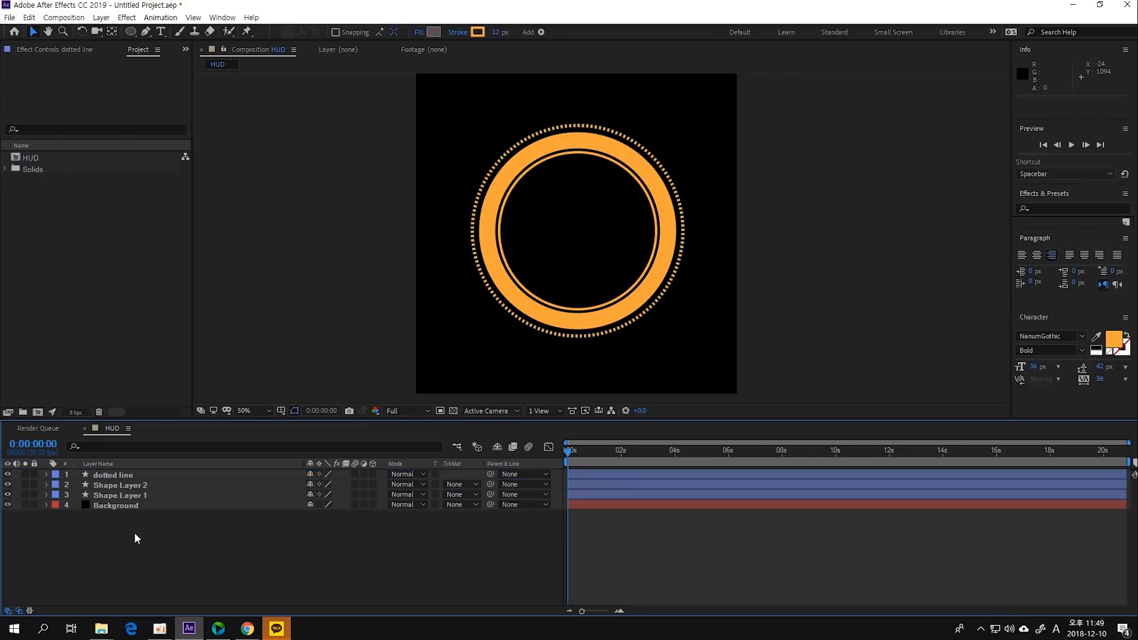
Add a copy of the dotted line layer scaled proportionally to 98% with its stroke width set to 59 px.
left_click(269, 474)
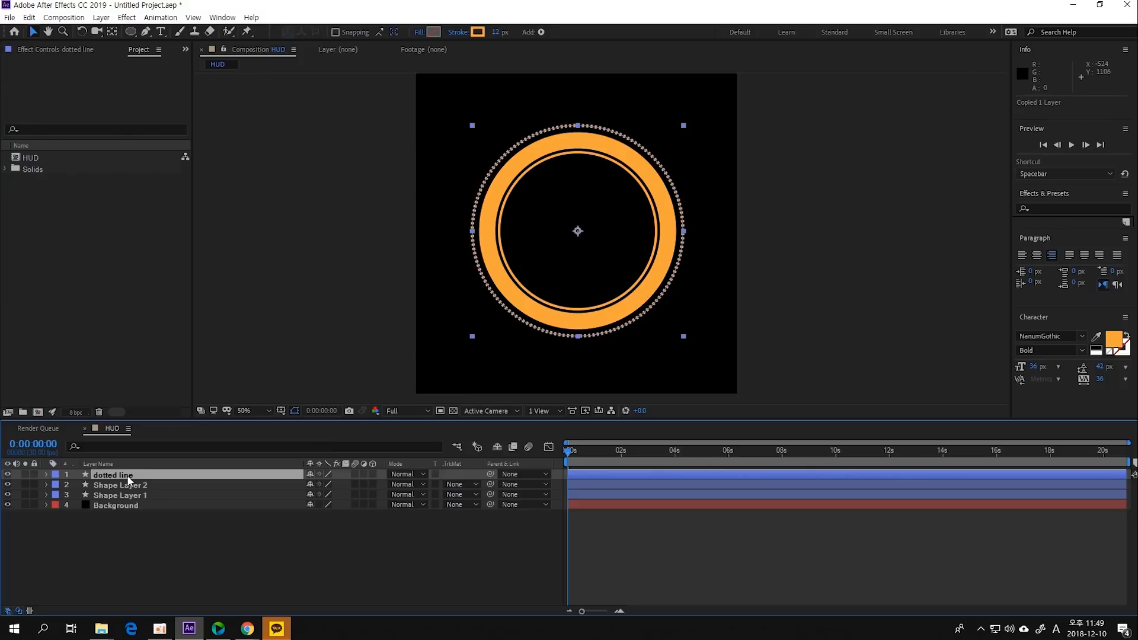
key("ctrl+v")
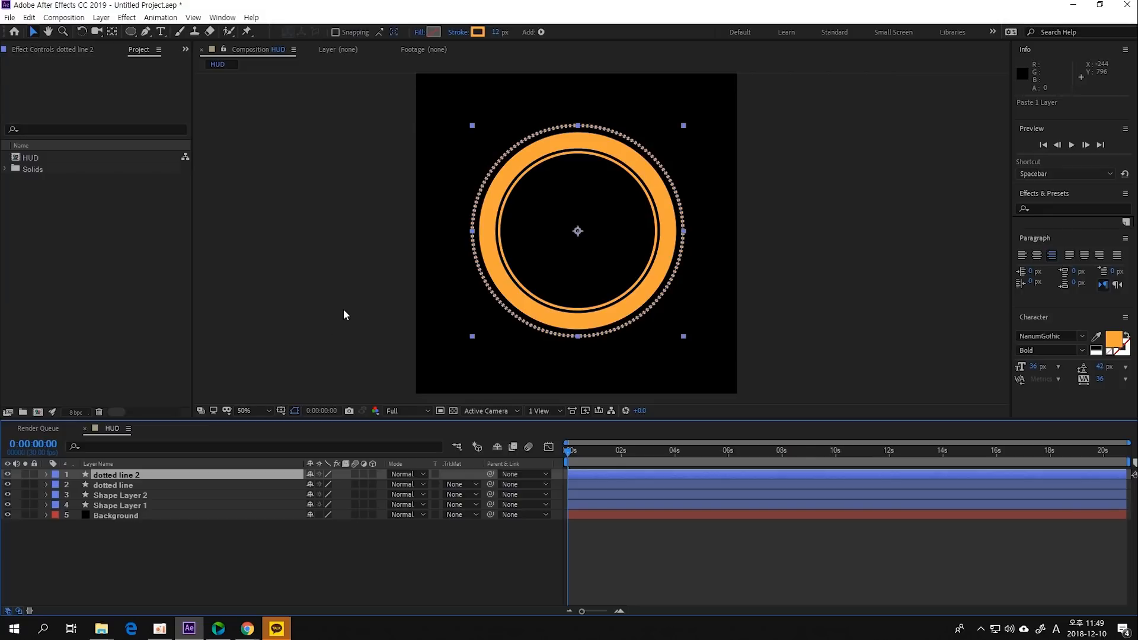
left_click_drag(688, 123, 702, 115)
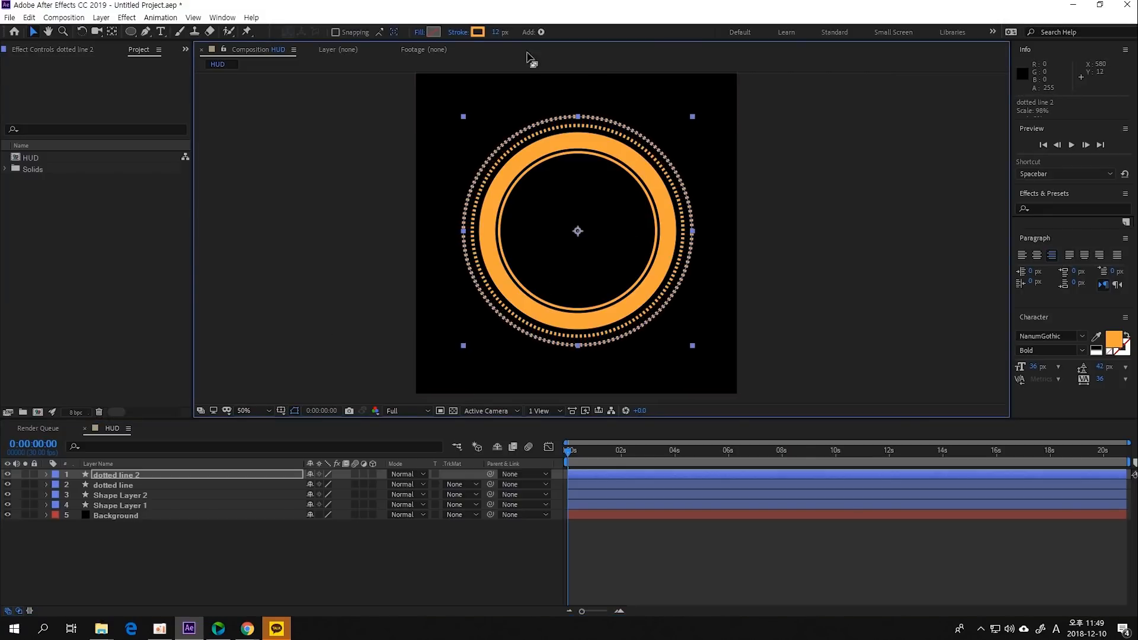
left_click_drag(495, 32, 523, 27)
Set the opacity of the dotted line 2 layer to 50% and deselect everything.
left_click(122, 477)
key("t")
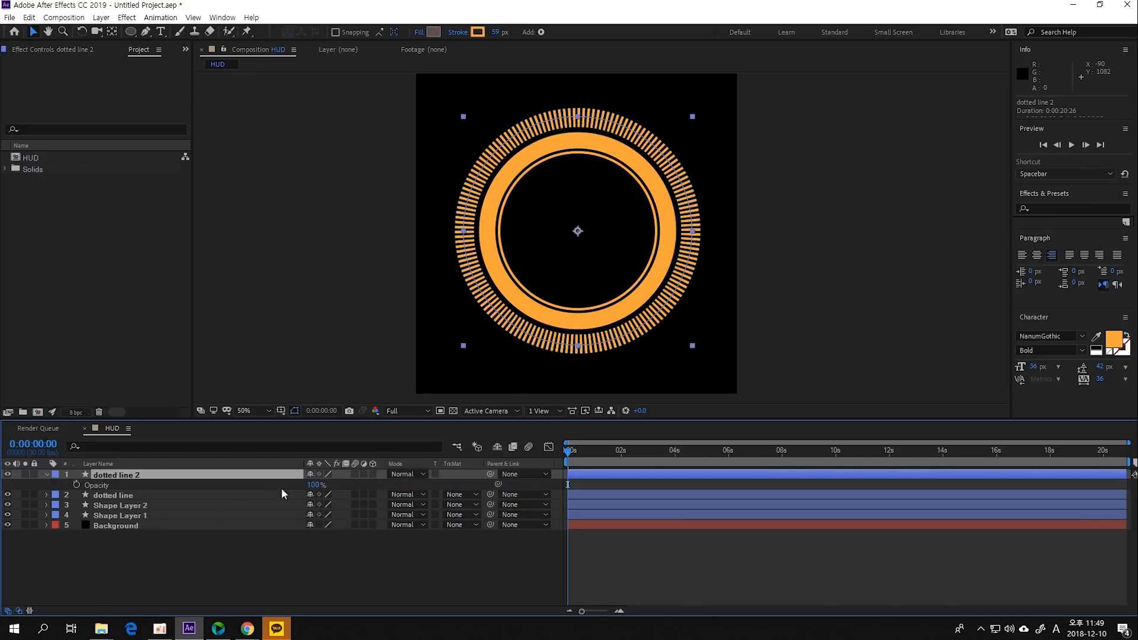
left_click(316, 485)
type("50")
key("Return")
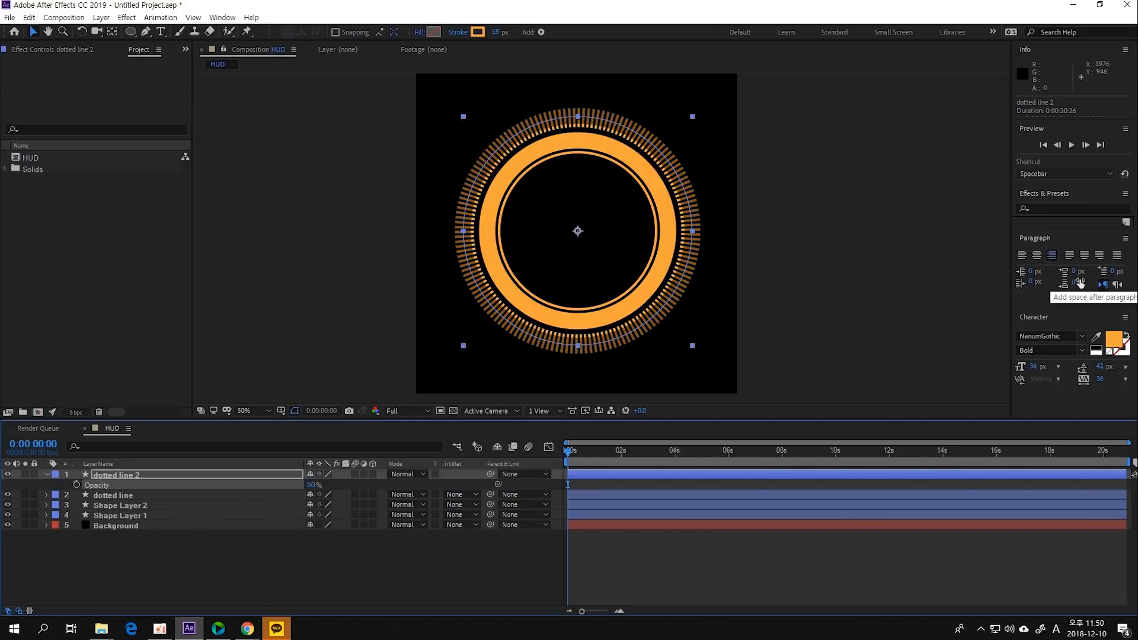
key("F2")
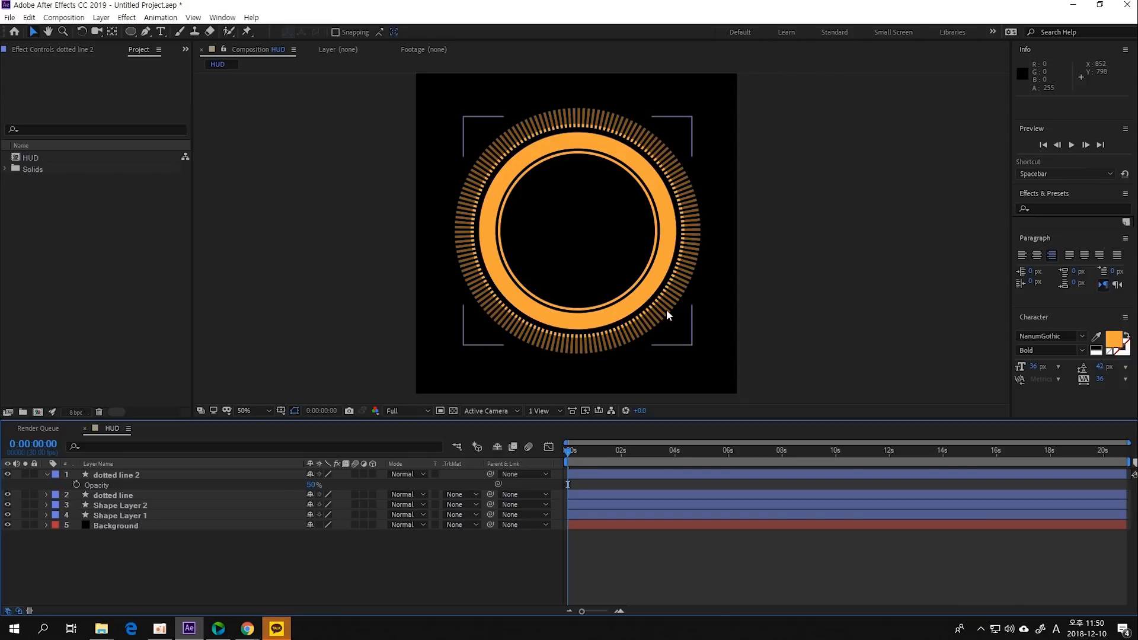
Examine up close how the faded outer dashes of dotted line 2 meet the bright dashes of dotted line.
left_click(104, 496)
left_click(130, 477)
key("period")
key("period")
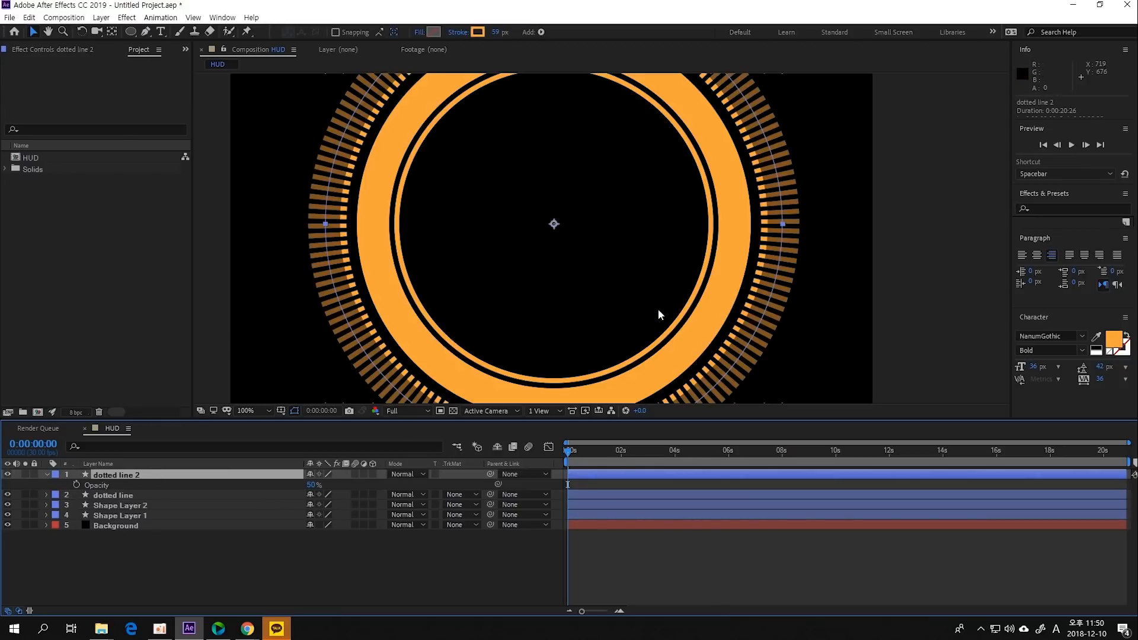
key("period")
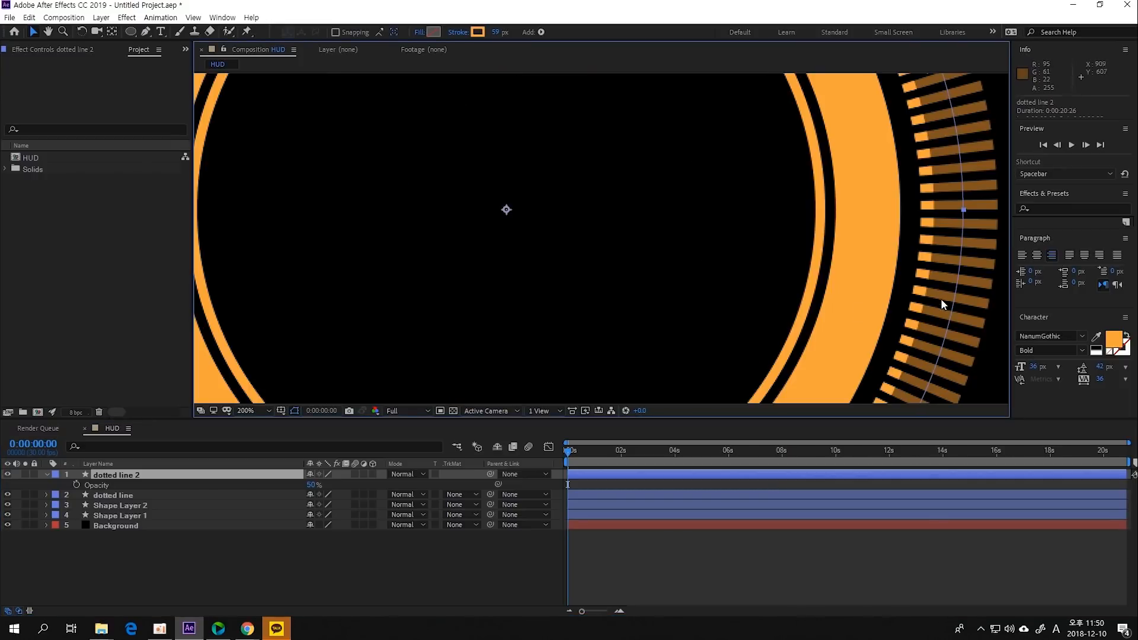
key("comma")
key("comma")
key("period")
key("comma")
Add a copy of the dotted line layer at the top of the stack, scaled proportionally to 62% inside the inner ring.
left_click(153, 494)
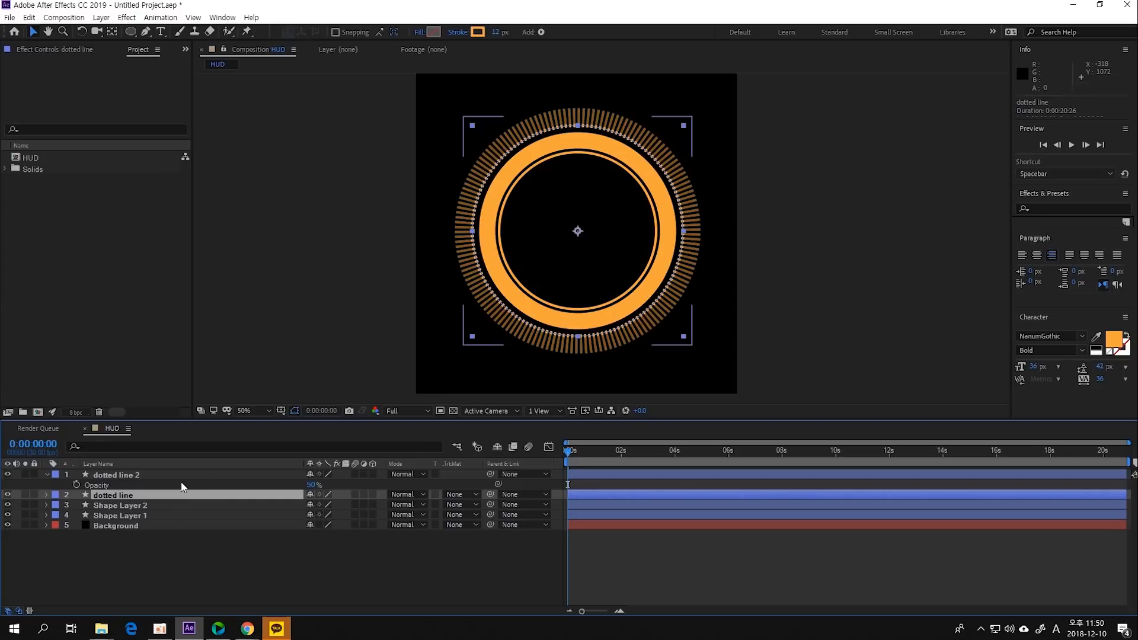
key("ctrl+v")
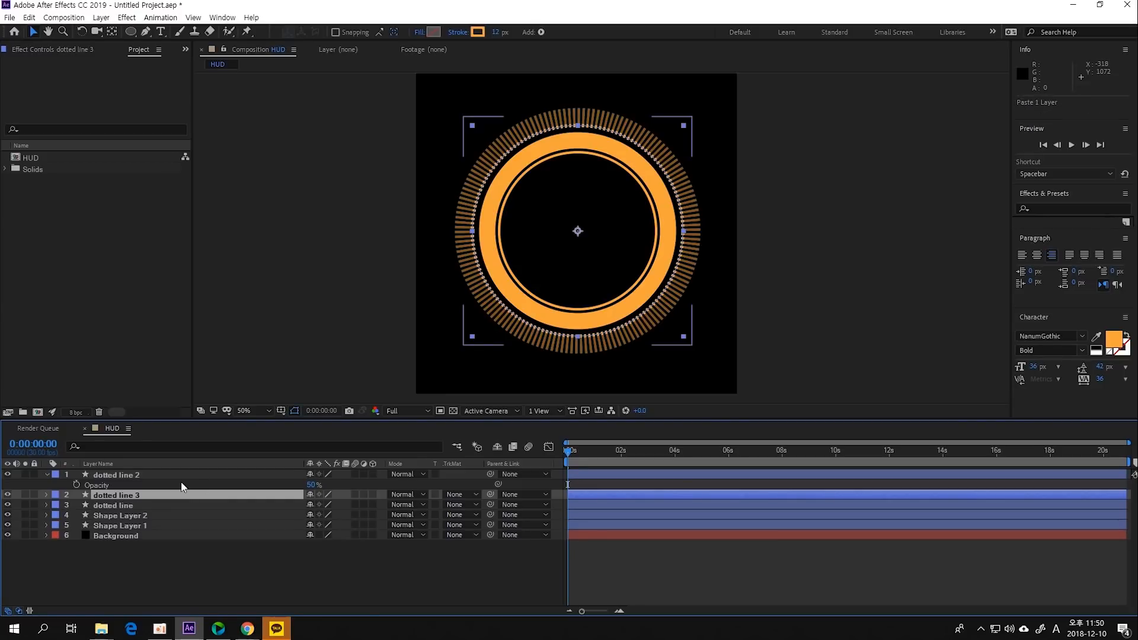
left_click_drag(178, 494, 143, 478)
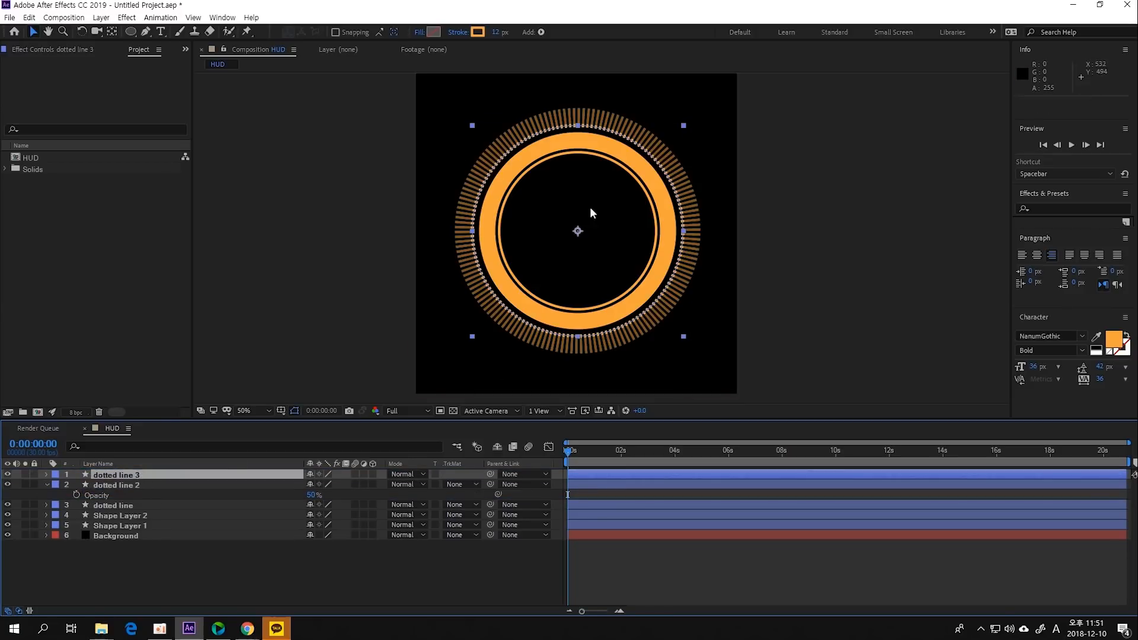
left_click_drag(684, 126, 662, 160)
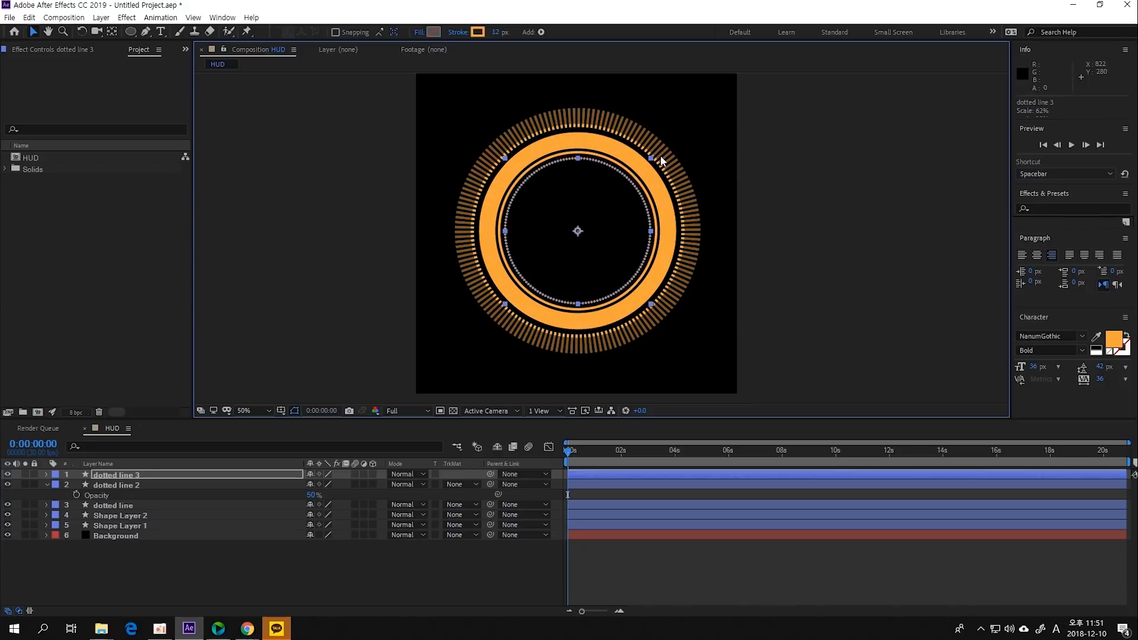
left_click(732, 179)
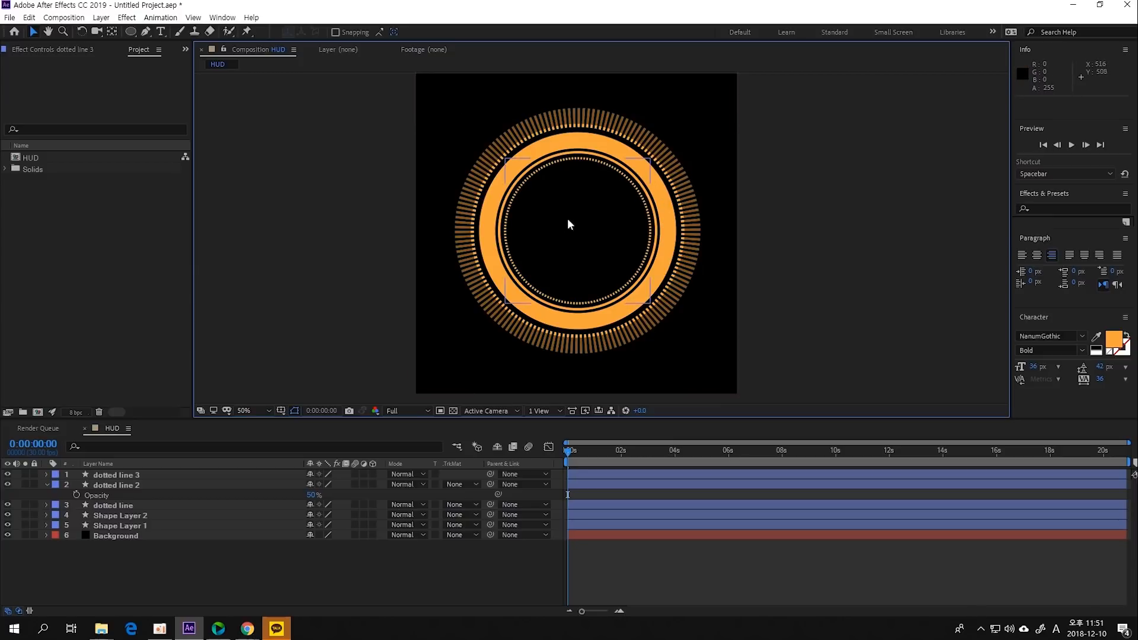
Preview the animation and set dotted line 3's Offset keyframe at 0:00:20:01 to 2000 to reverse its dash motion.
key("space")
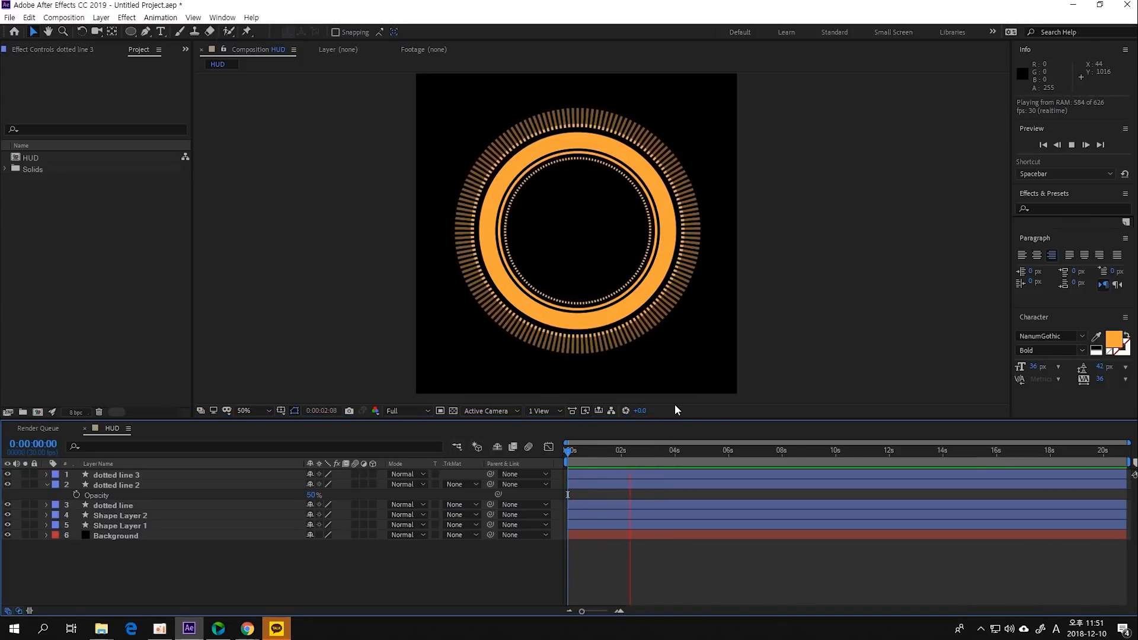
key("space")
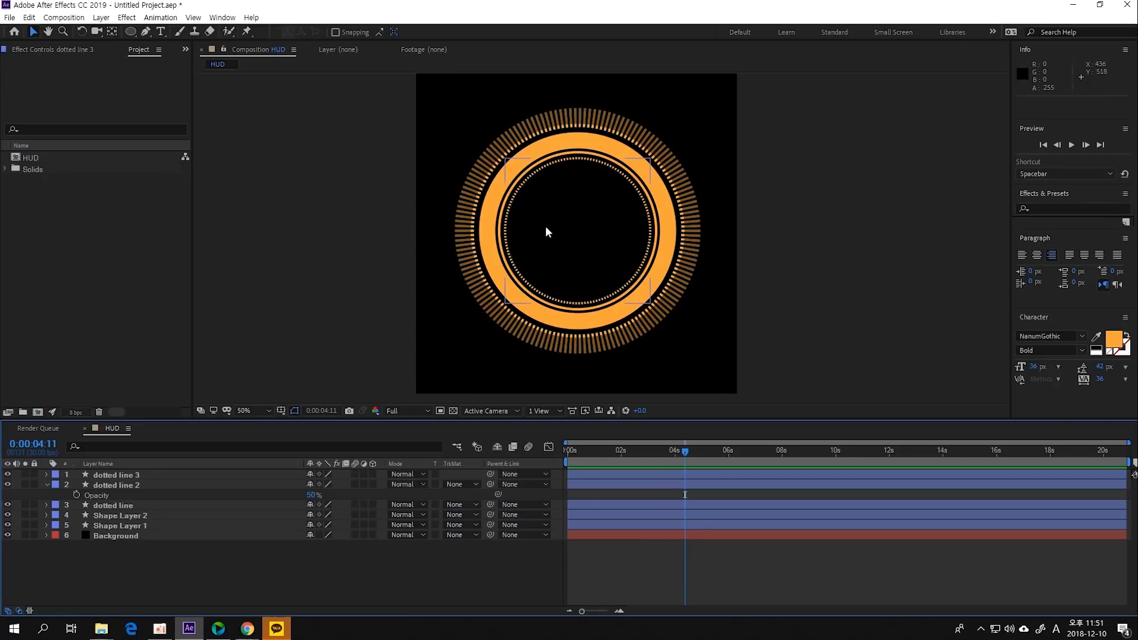
left_click(543, 210)
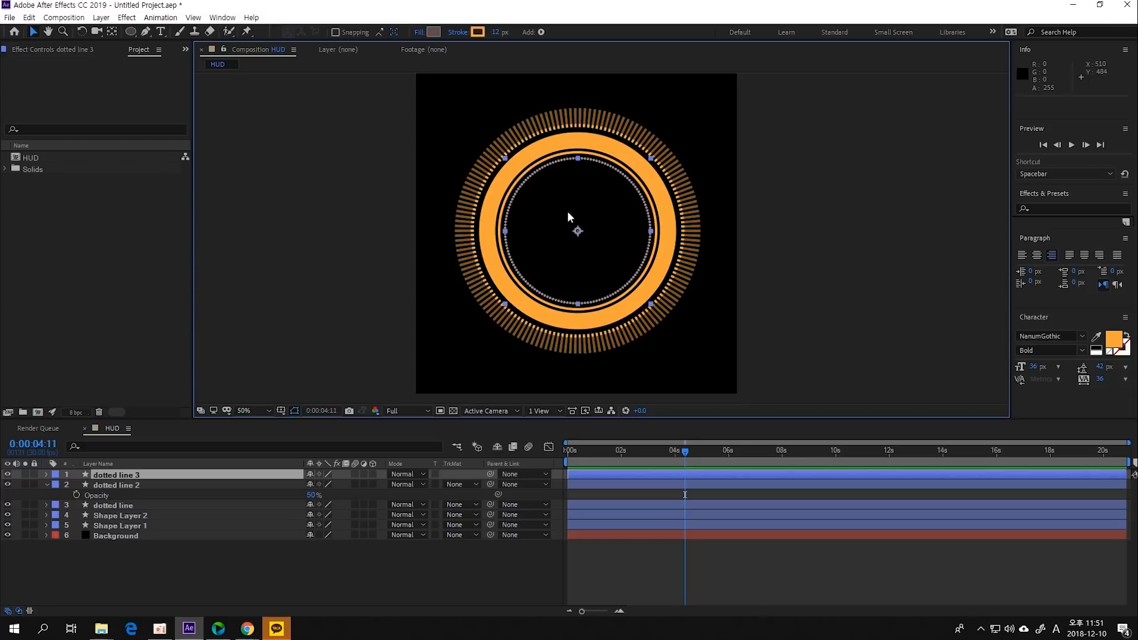
key("u")
left_click_drag(696, 449, 1102, 466)
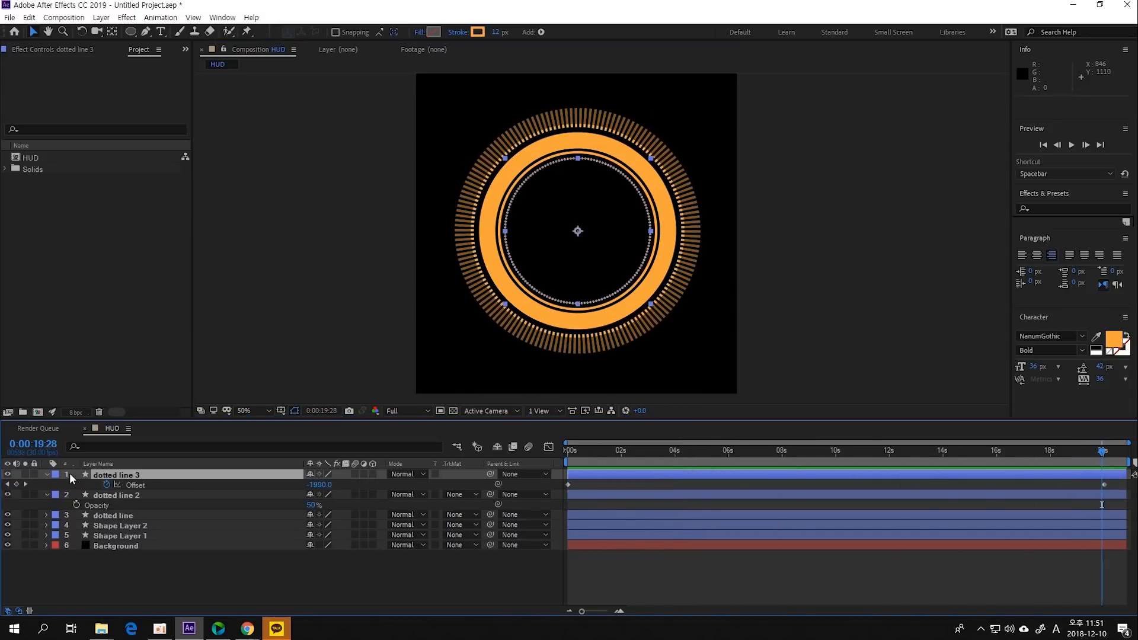
left_click(26, 484)
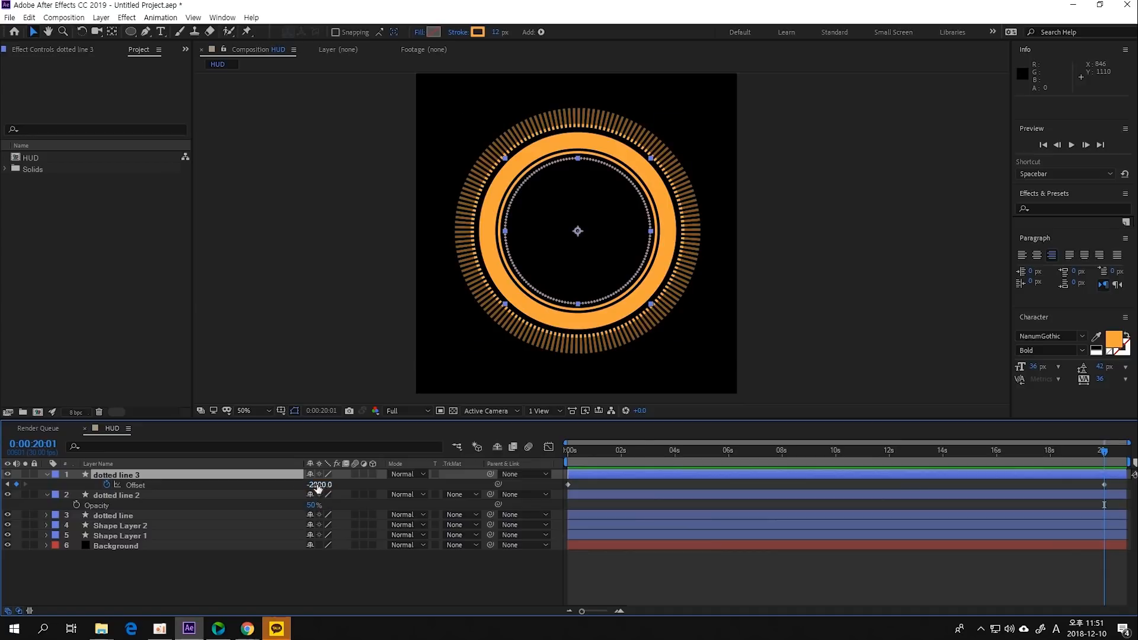
left_click(318, 484)
type("2")
key("Return")
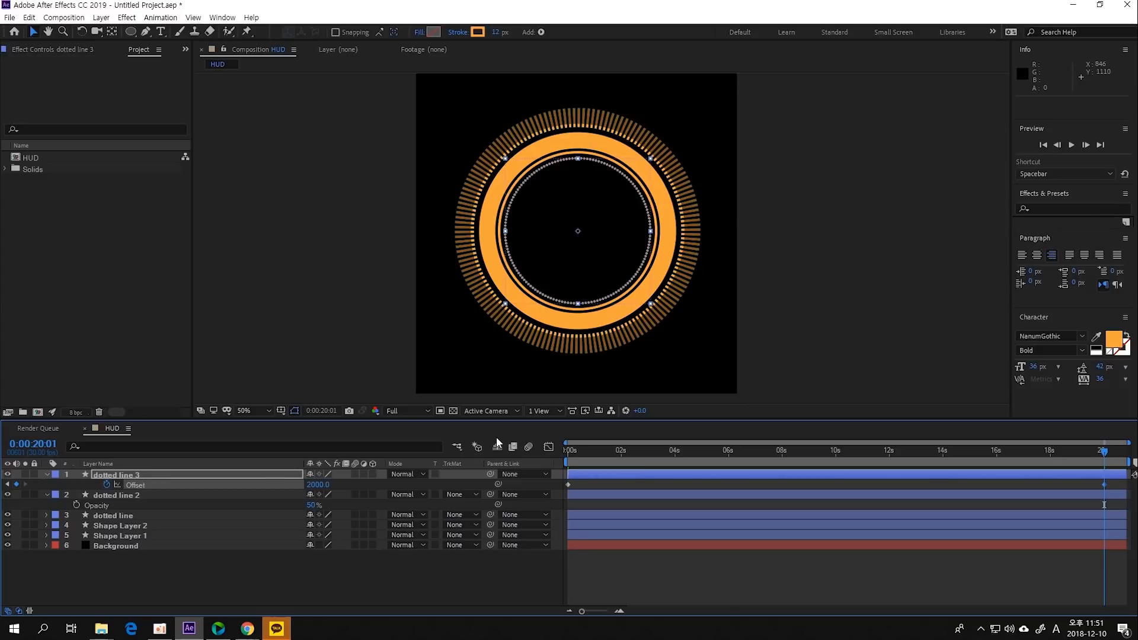
Play the composition from the start to check the dash motion of the innermost ring, and return to the first frame.
left_click(703, 507)
left_click_drag(667, 457, 537, 439)
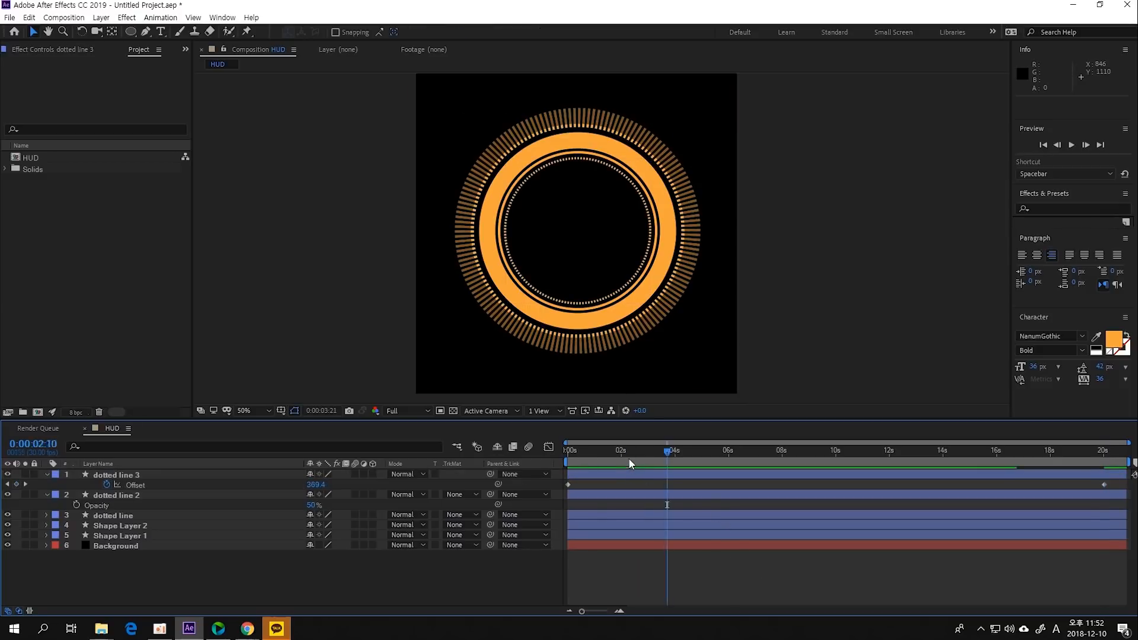
key("space")
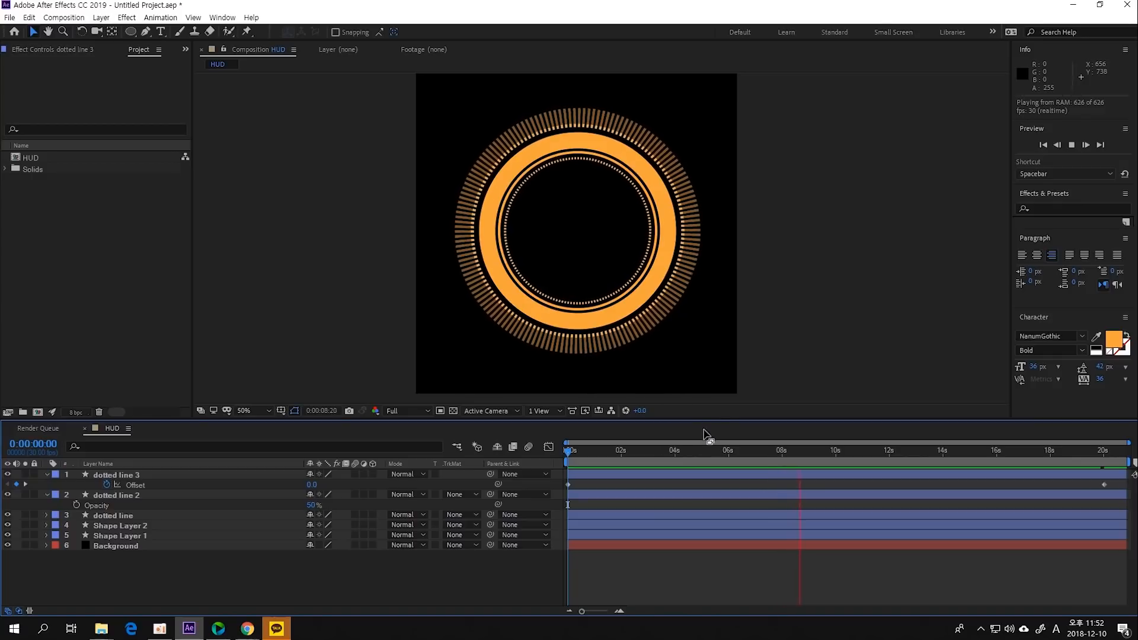
left_click_drag(734, 456, 548, 466)
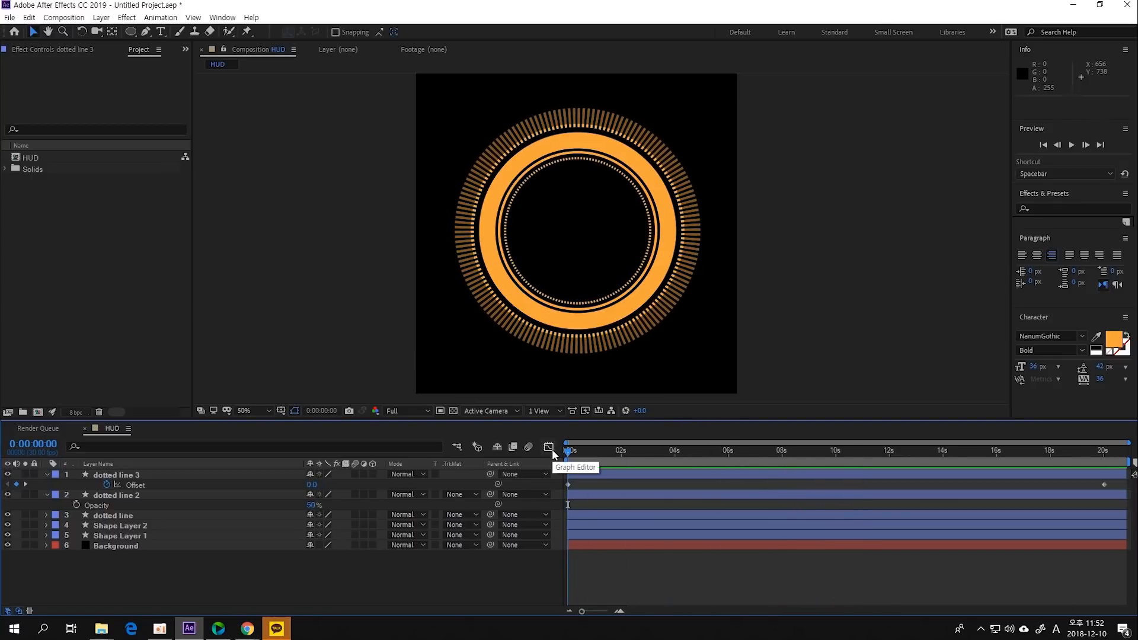
scroll(735, 290, "up", 1)
scroll(773, 280, "down", 1)
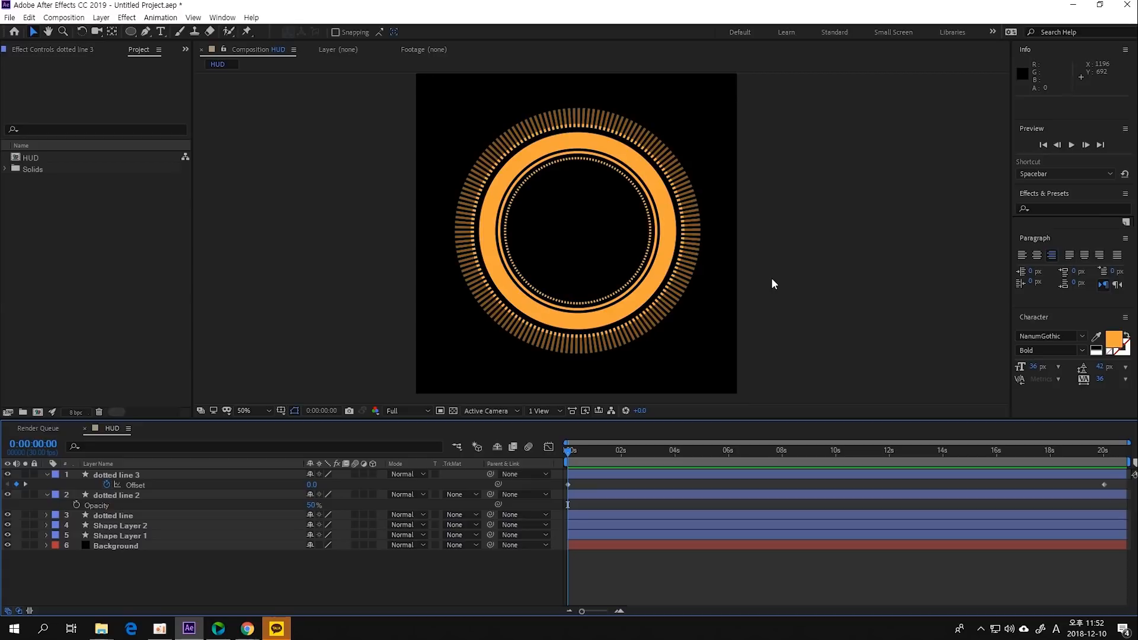
Set the opacity of Shape Layer 2, the thick ring, to 60% and deselect everything.
left_click(119, 536)
left_click(118, 525)
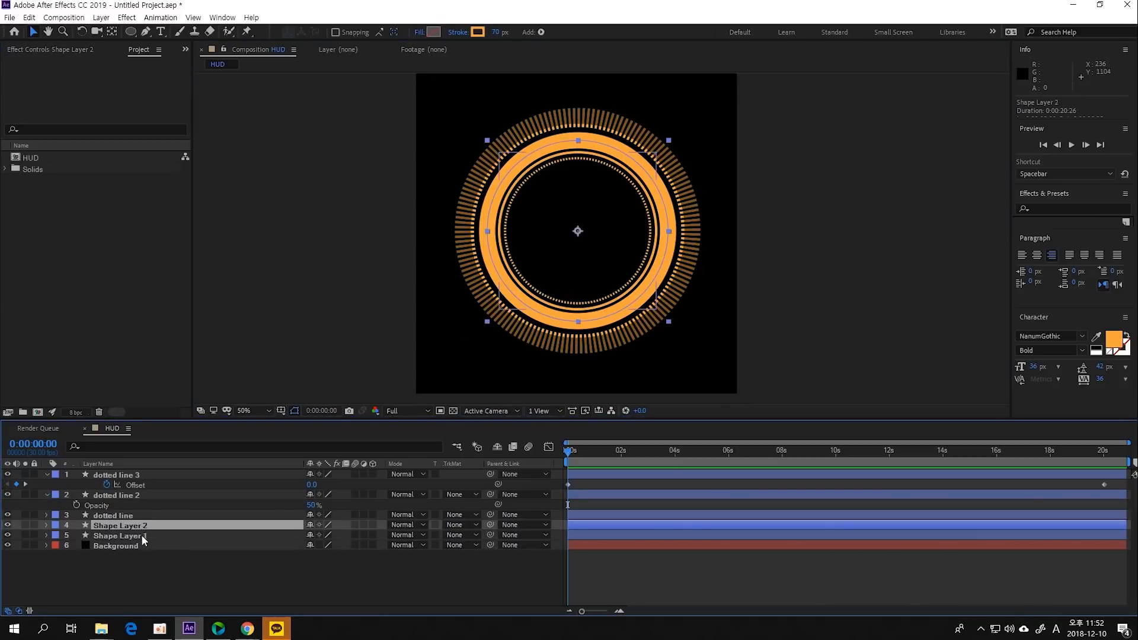
left_click(164, 533)
left_click(167, 525)
key("t")
left_click(317, 534)
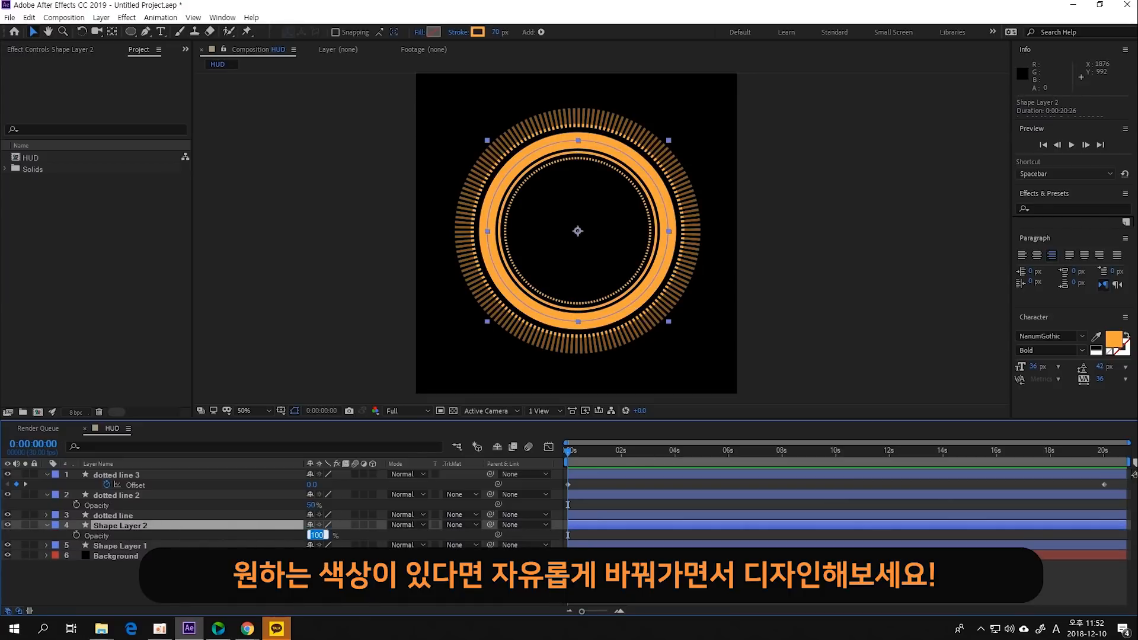
type("60")
key("Return")
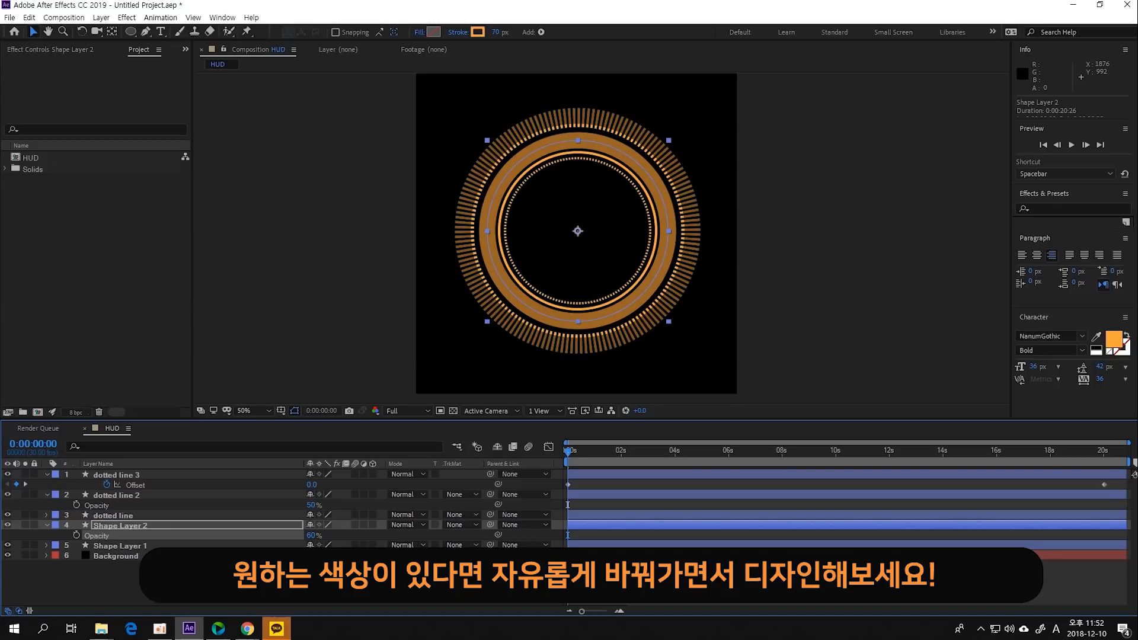
left_click(819, 225)
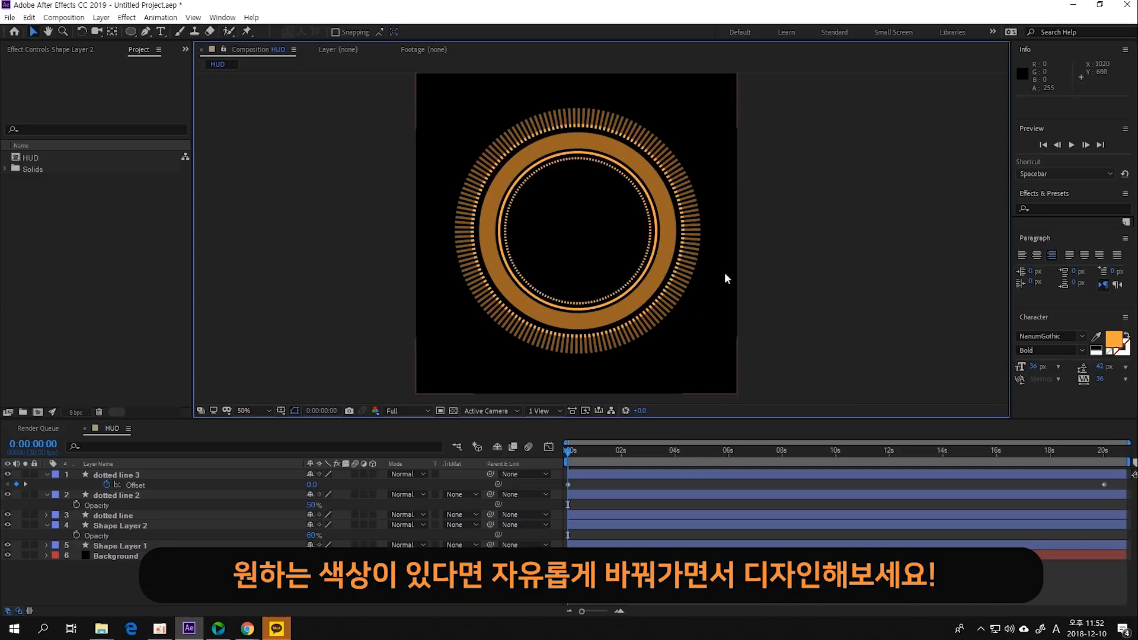
Draw a small closed lightning-bolt outline with a 1 px stroke on Shape Layer 3 above the center of the rings, using the Pen tool.
scroll(581, 198, "down", 1)
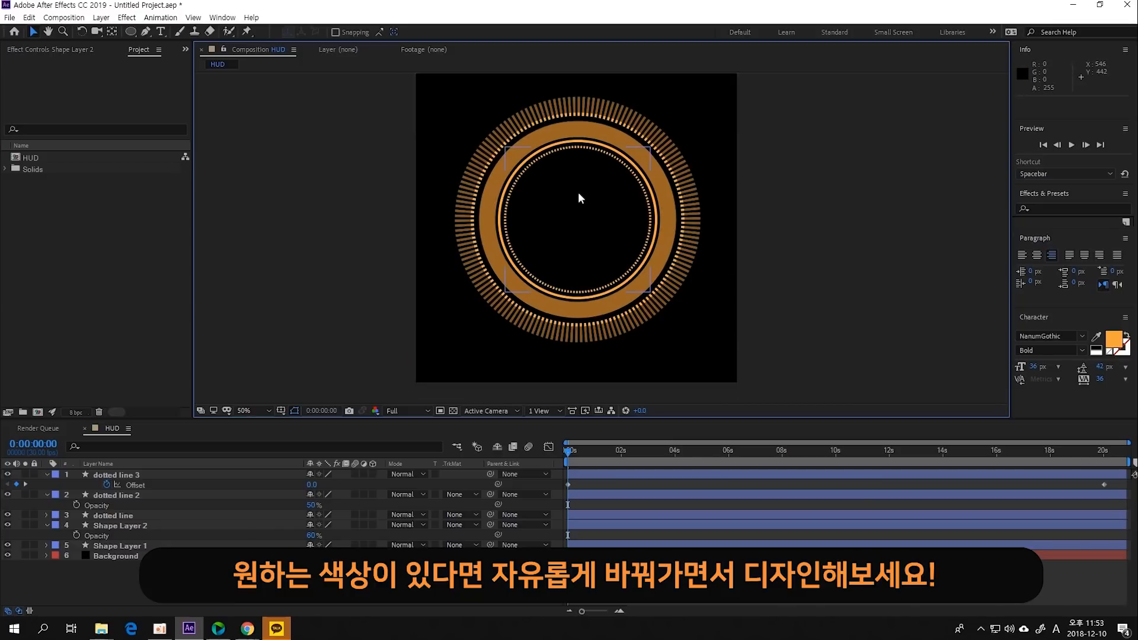
scroll(590, 230, "up", 2)
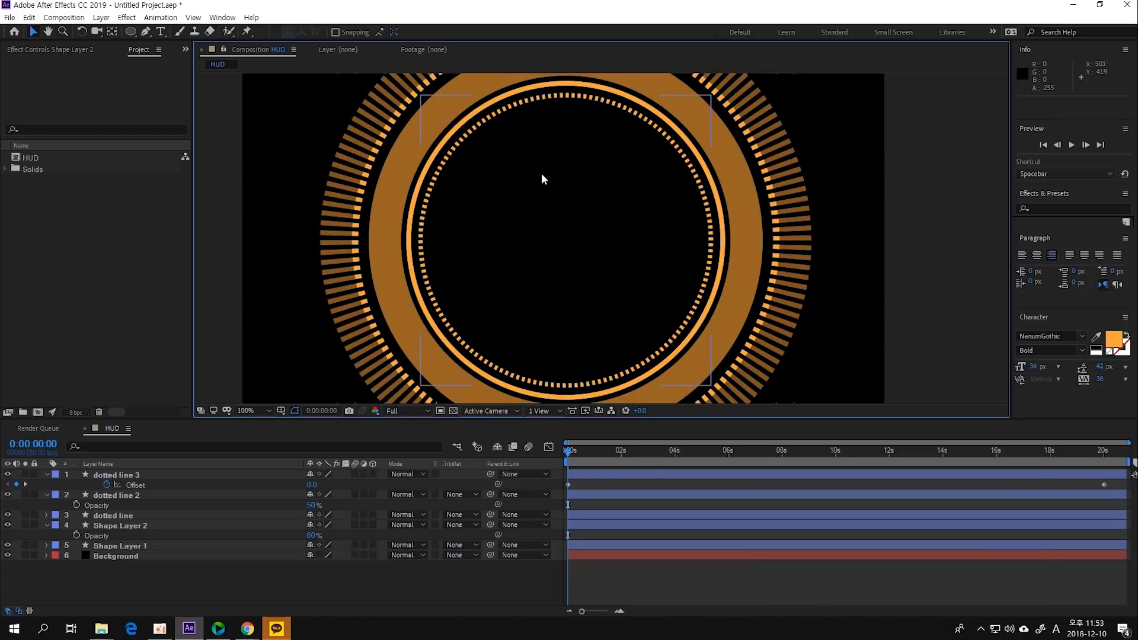
scroll(574, 161, "up", 1)
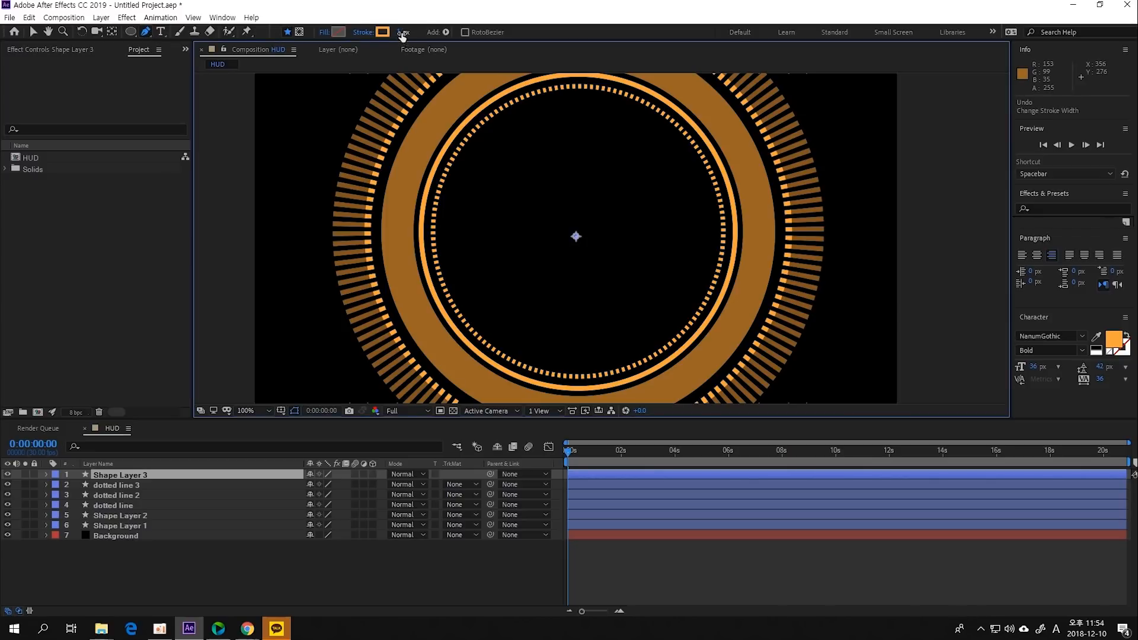
left_click(400, 33)
key("Return")
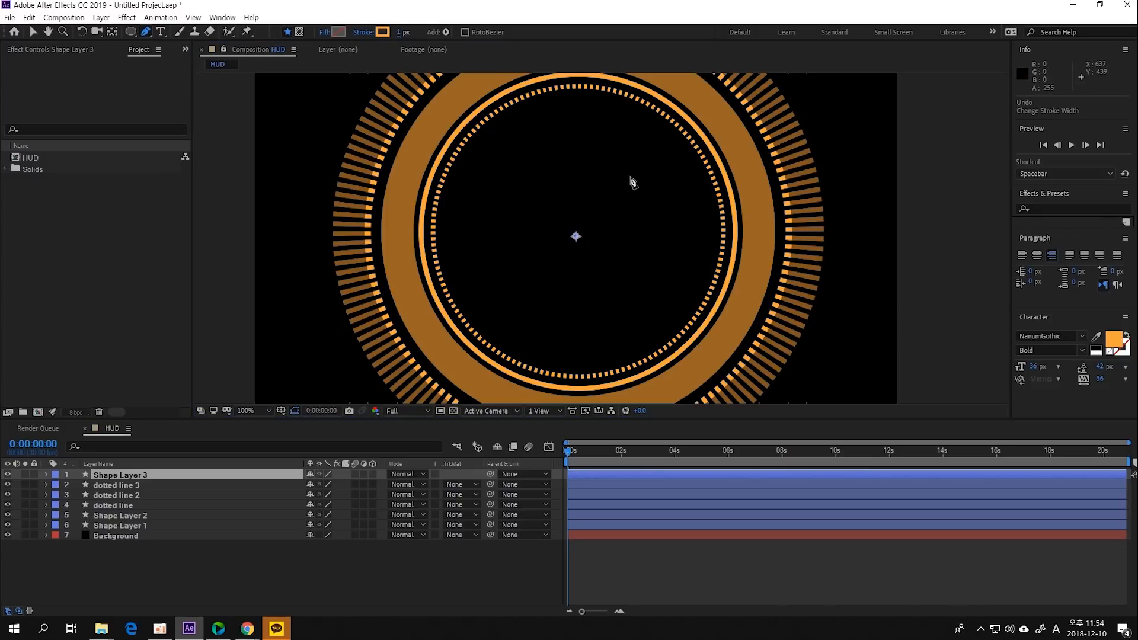
left_click(557, 169)
left_click(584, 169)
left_click(575, 190)
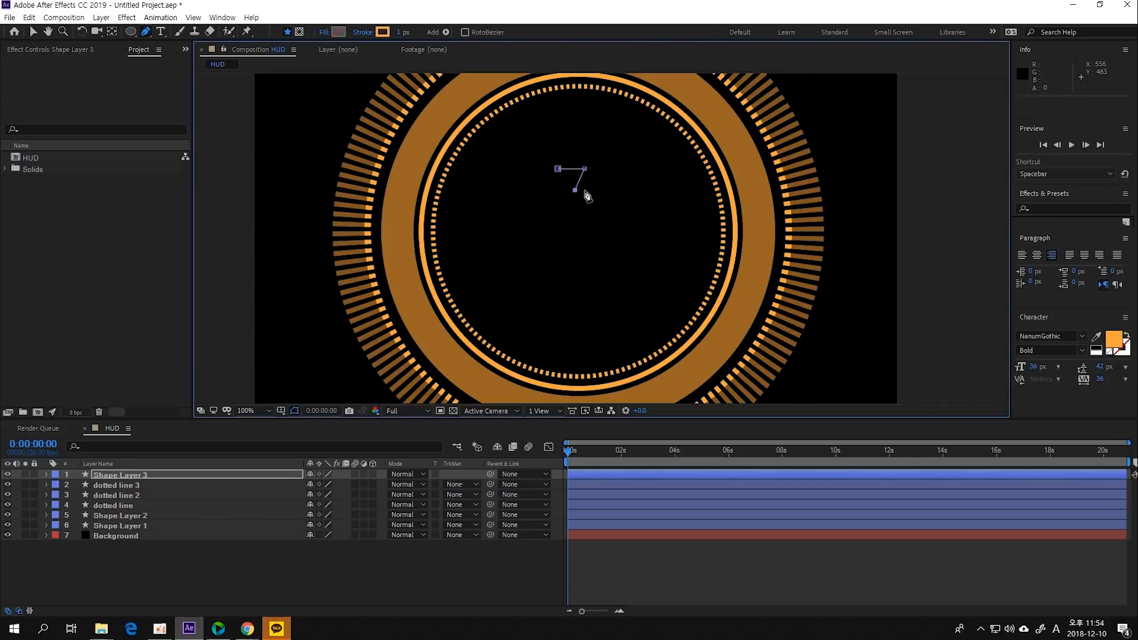
left_click(585, 190)
left_click(565, 222)
left_click(567, 190)
left_click(554, 191)
left_click(557, 169)
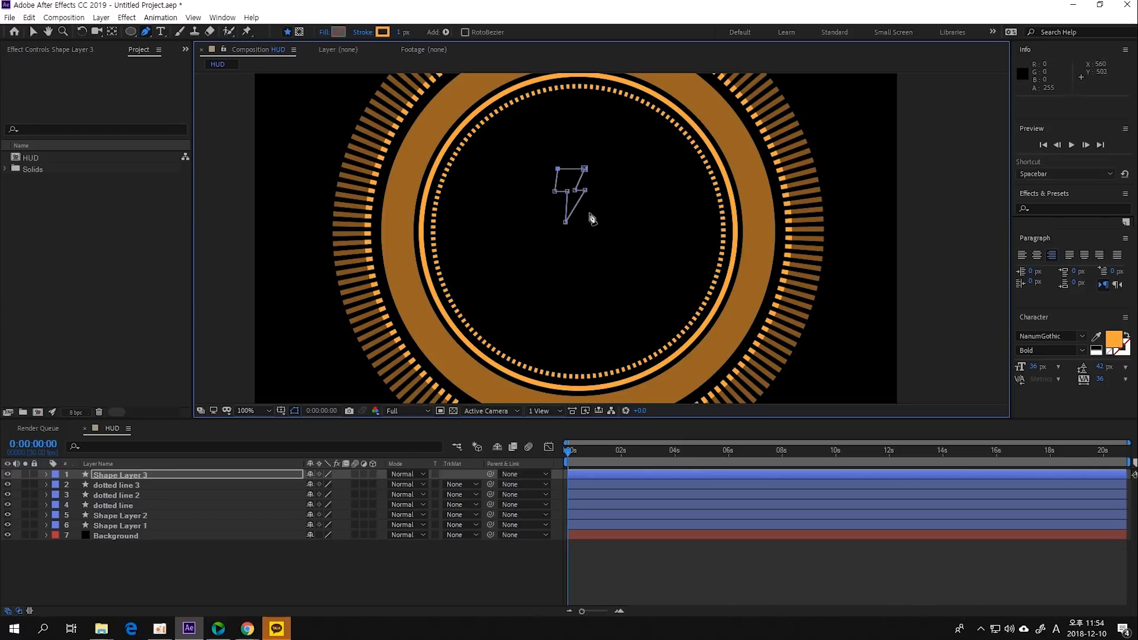
Refine the lightning bolt's outline by slanting its lower tip outward to the left, narrowing its middle and widening its top edge.
scroll(599, 196, "up", 4)
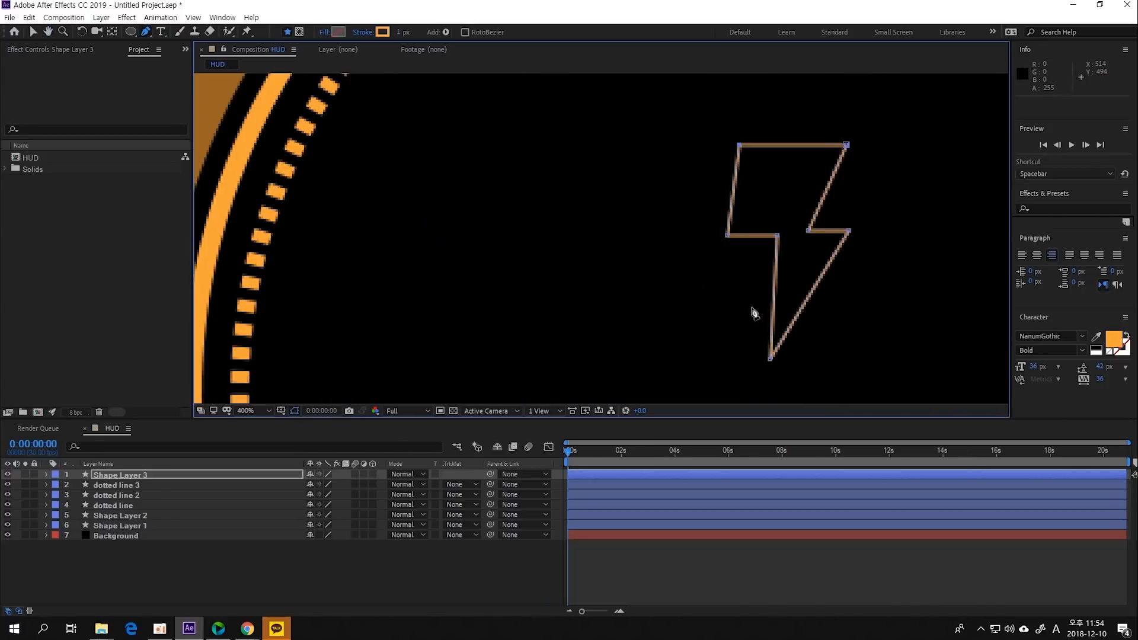
left_click_drag(741, 306, 617, 272)
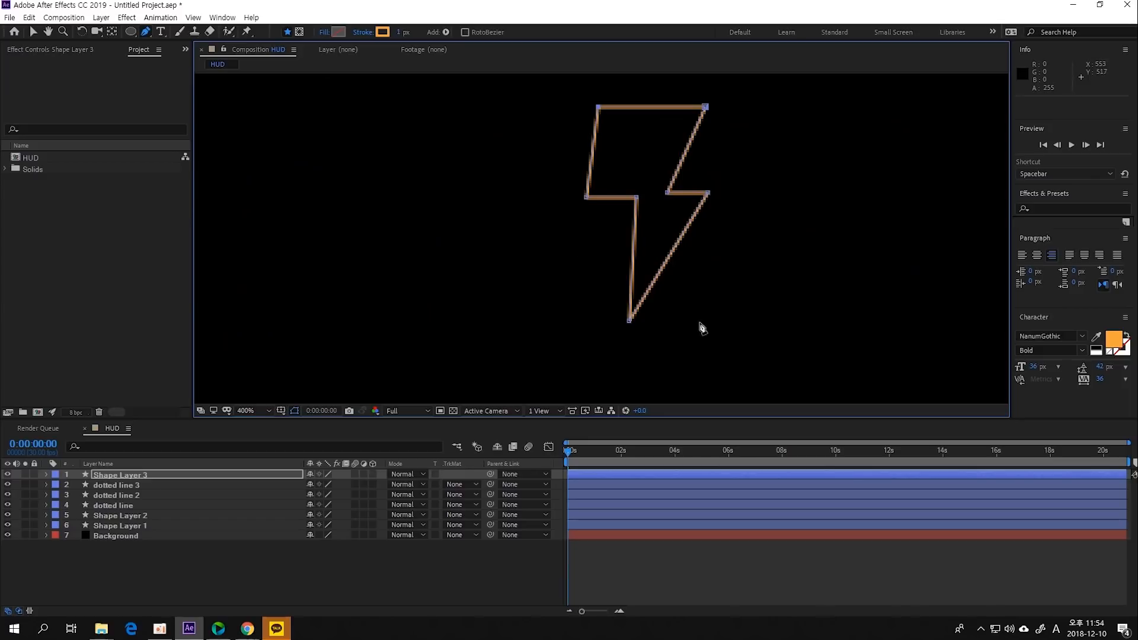
left_click_drag(630, 321, 606, 319)
left_click_drag(668, 193, 628, 197)
left_click_drag(705, 107, 717, 107)
left_click_drag(597, 107, 600, 106)
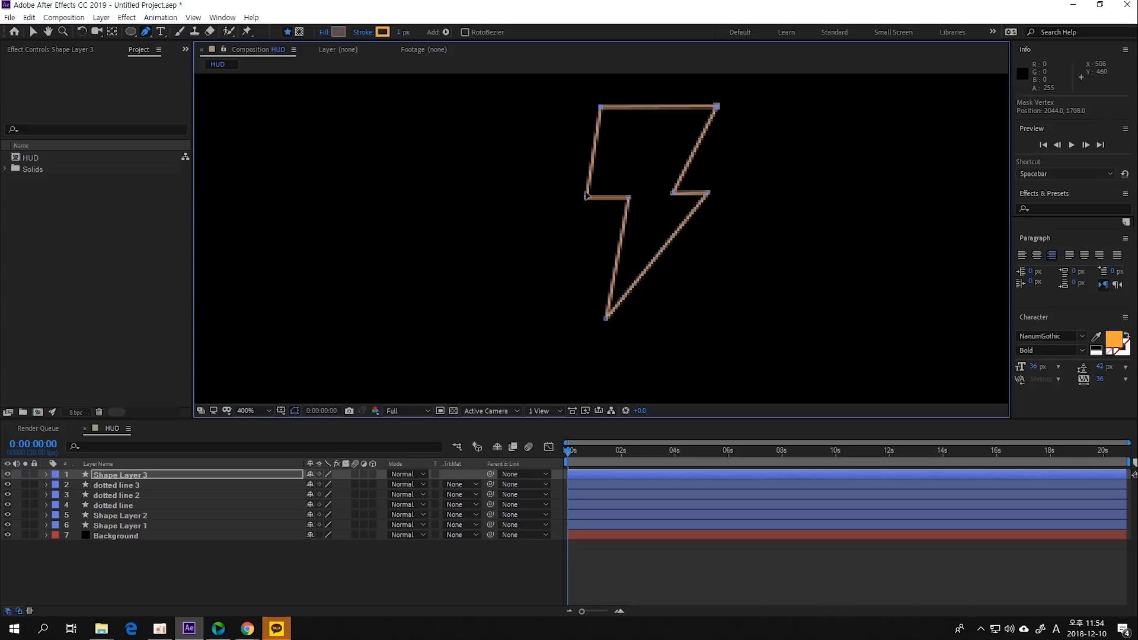
Set the lightning bolt's stroke width to 0 px and its fill to a bright orange, about RGB 255, 163, 32.
left_click_drag(404, 36, 348, 41)
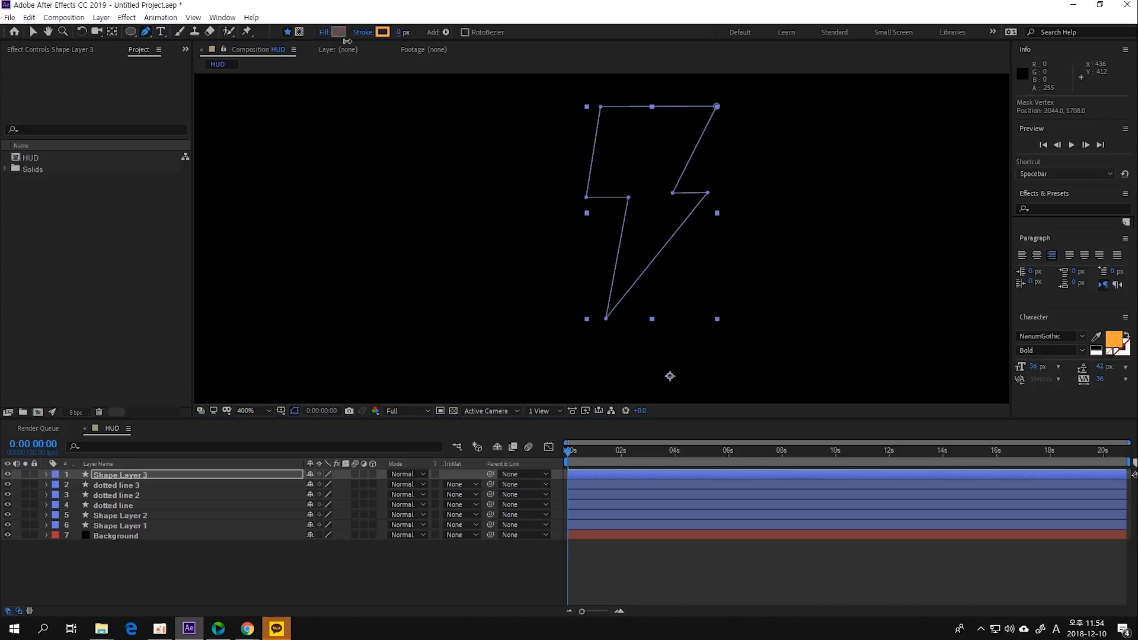
left_click(338, 32)
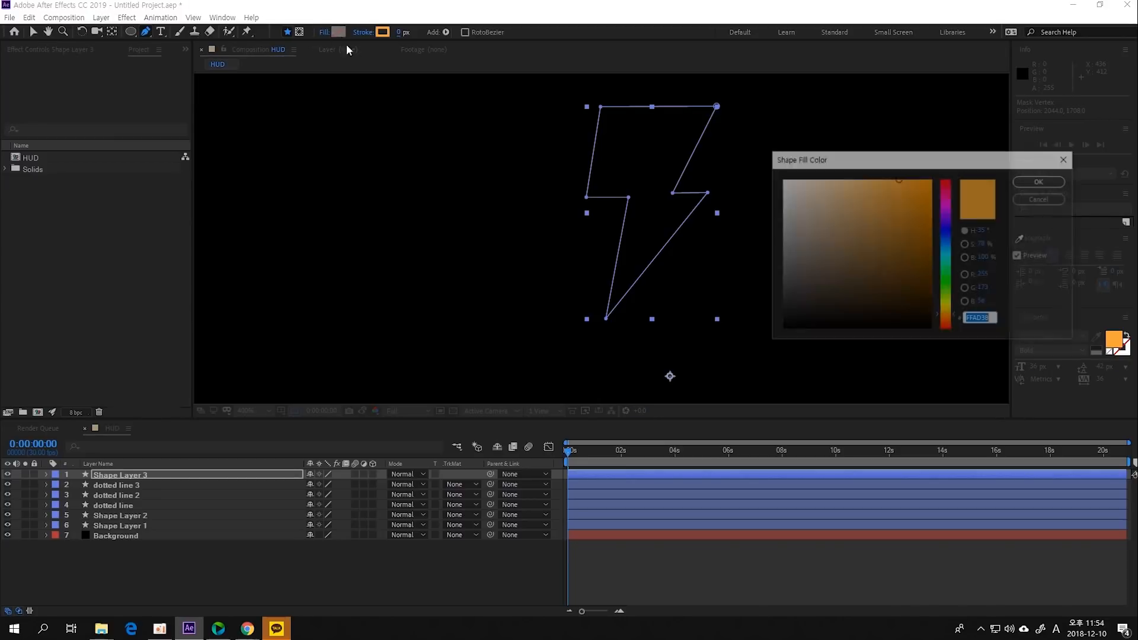
left_click(887, 231)
left_click_drag(888, 232, 923, 153)
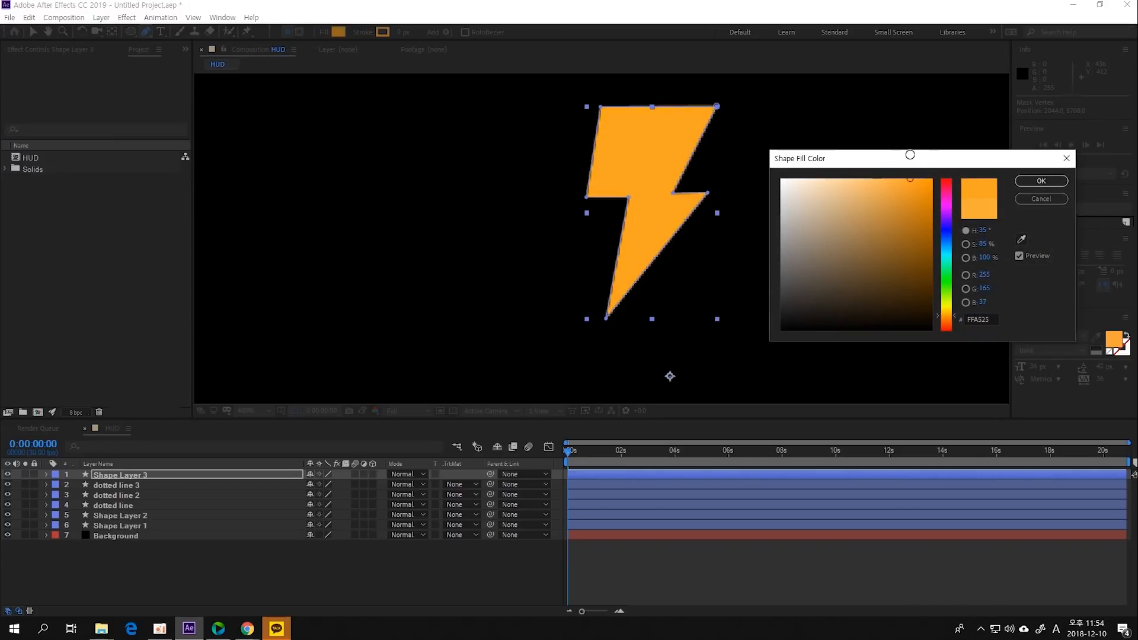
left_click(1039, 181)
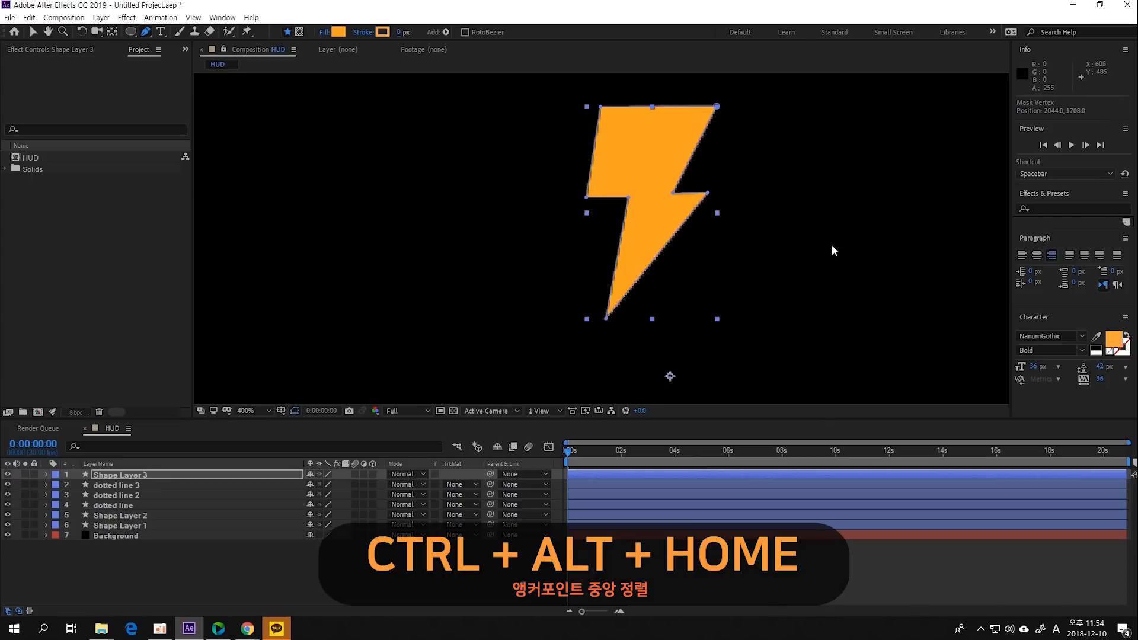
Center Shape Layer 3's anchor point on the lightning bolt.
key("ctrl+alt+Home")
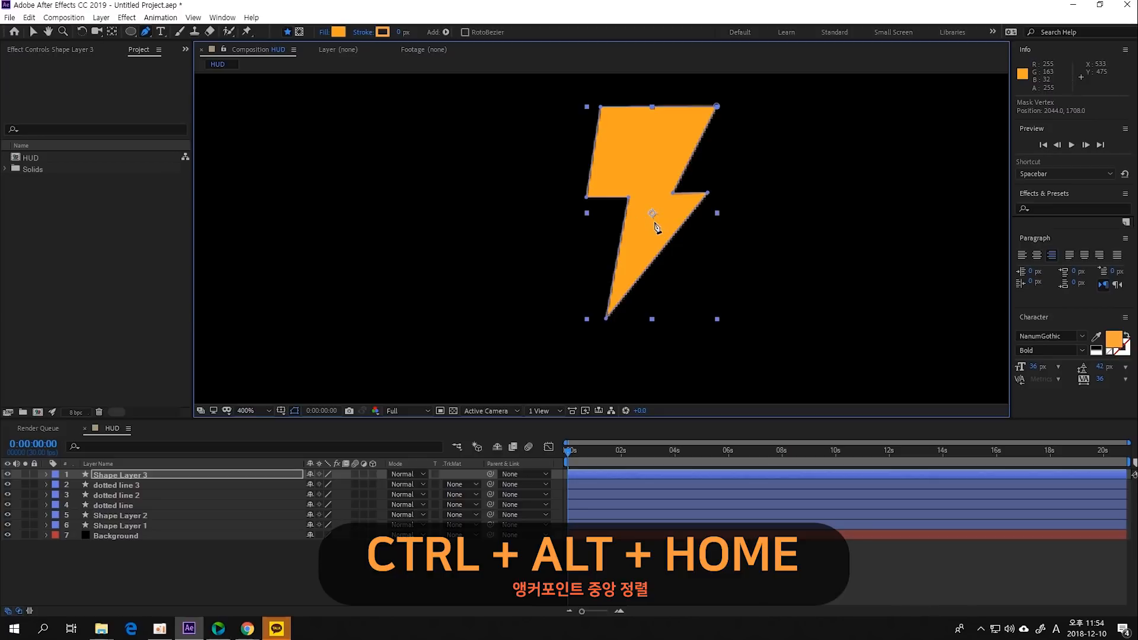
Undo the anchor point change, reselect Shape Layer 3 and center its anchor point on the lightning bolt again.
key("ctrl+z")
key("v")
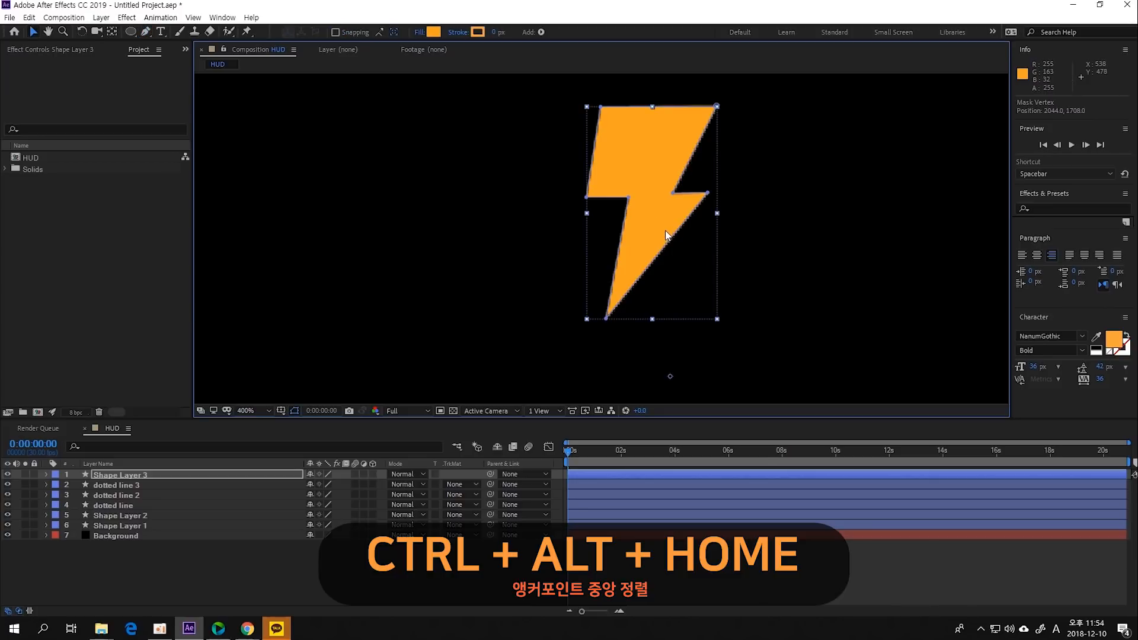
left_click(628, 475)
key("ctrl+alt+Home")
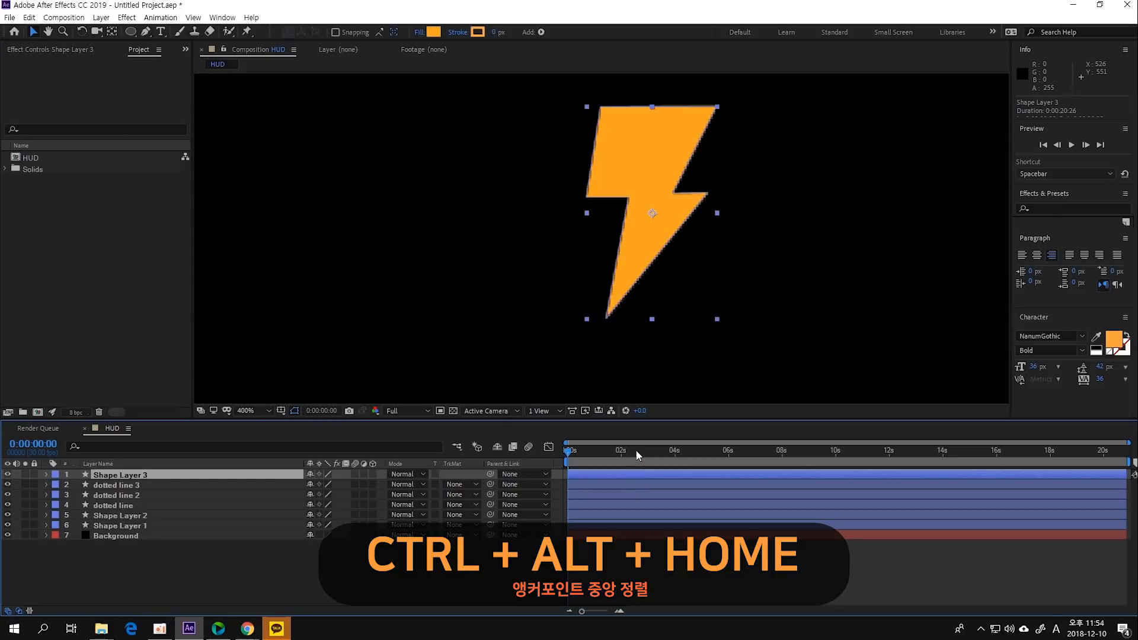
Try rotating and scaling the lightning bolt around its centered anchor point, undoing both changes.
key("r")
left_click_drag(321, 485, 345, 480)
key("ctrl+z")
key("s")
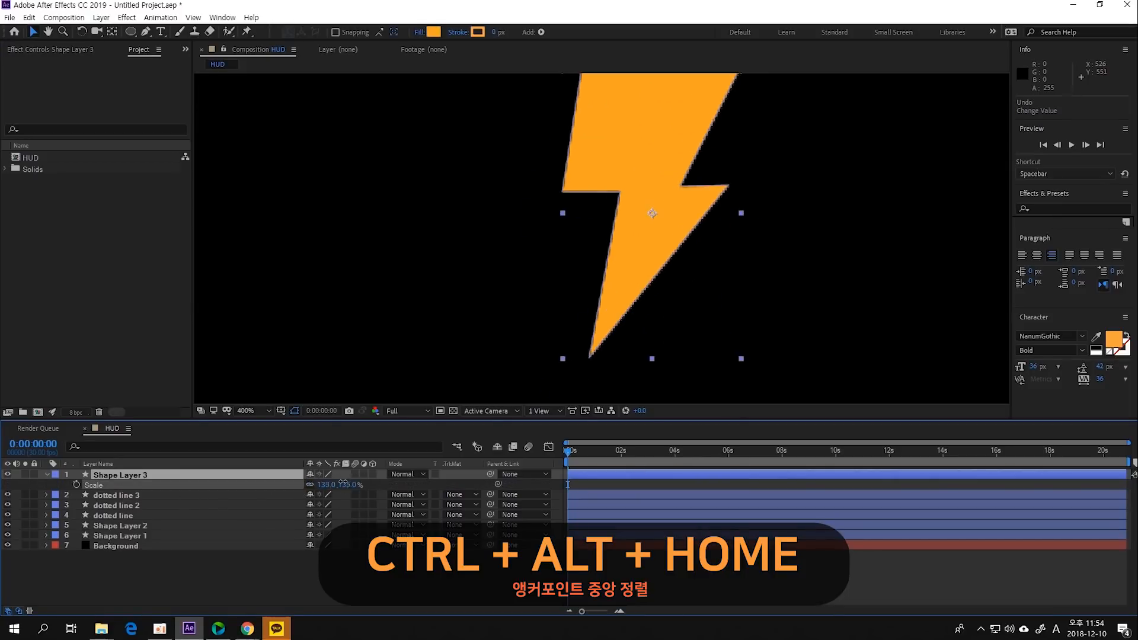
key("ctrl+z")
Place the lightning bolt on the rings' vertical centerline, in the upper part of the inner circle.
scroll(616, 222, "down", 2)
left_click_drag(616, 221, 634, 195)
left_click_drag(624, 214, 624, 209)
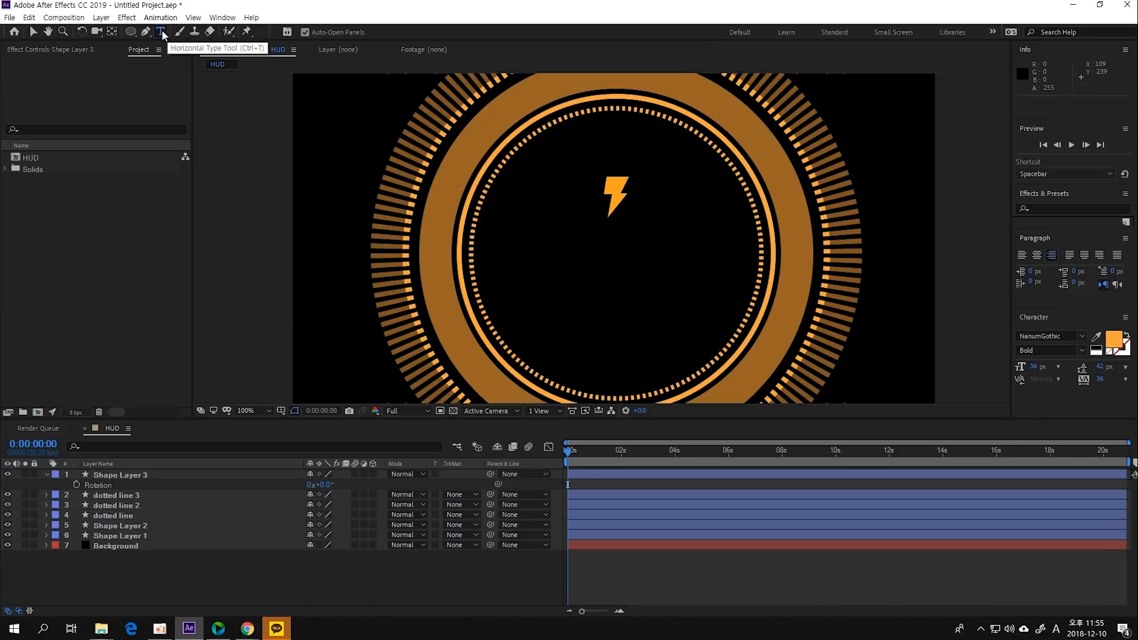
Add a text layer reading "POWER CHARGING" in the lower half of the inner circle.
left_click(555, 330)
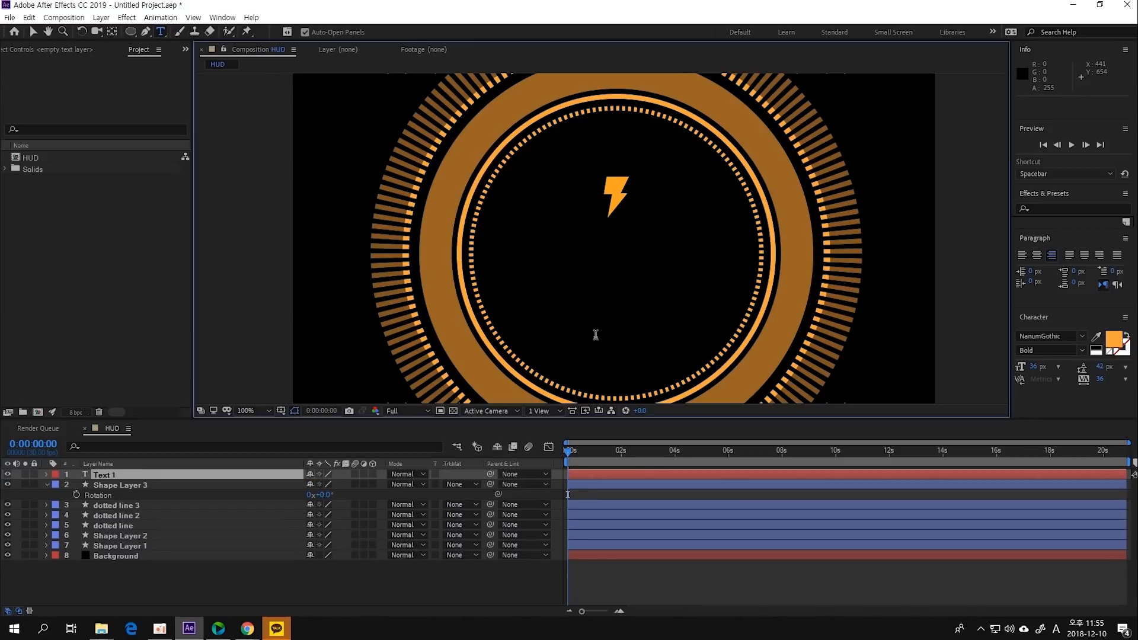
type("POWER ")
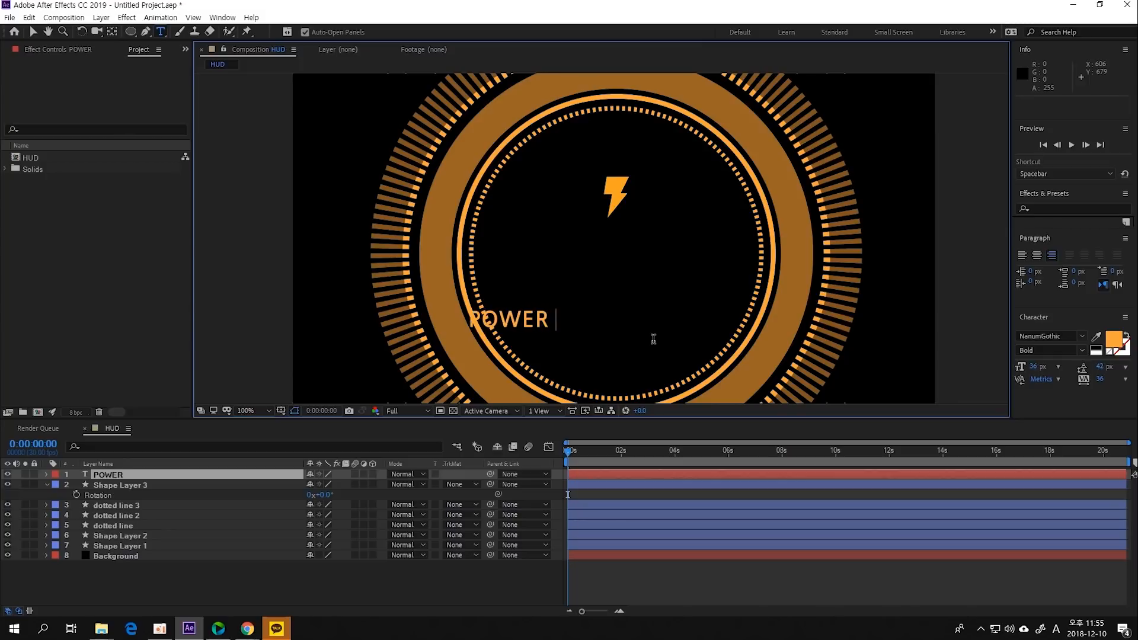
type("CHARGING")
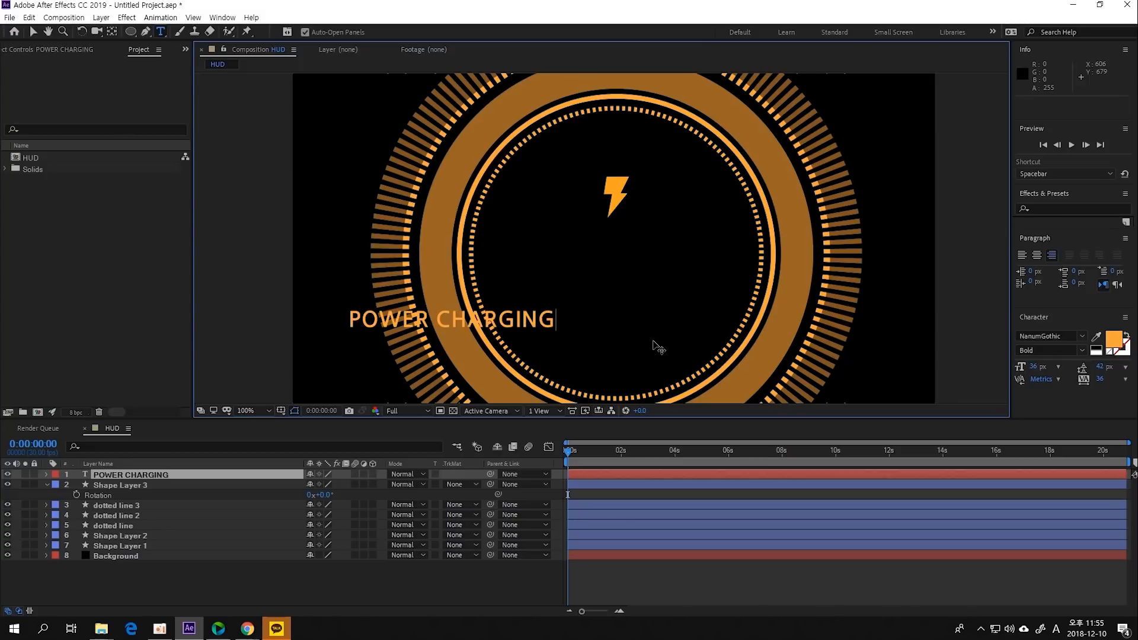
Center the POWER CHARGING text's anchor point, scale the text down and place it centered below the lightning bolt.
left_click(34, 31)
left_click_drag(507, 335, 663, 335)
key("ctrl+alt+Home")
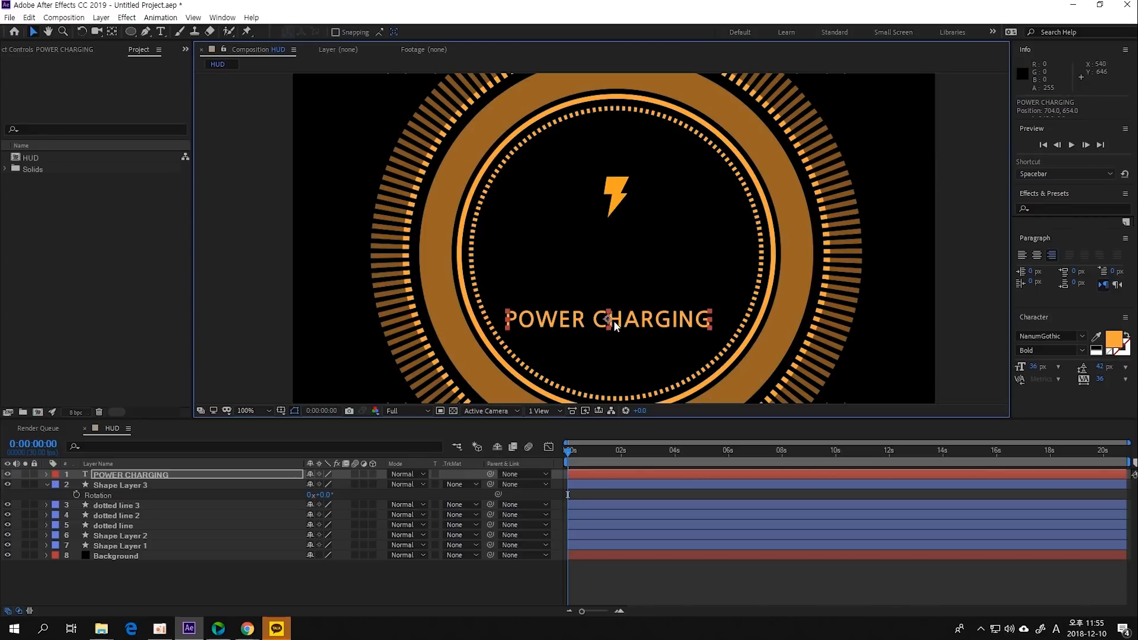
left_click_drag(711, 326, 676, 328)
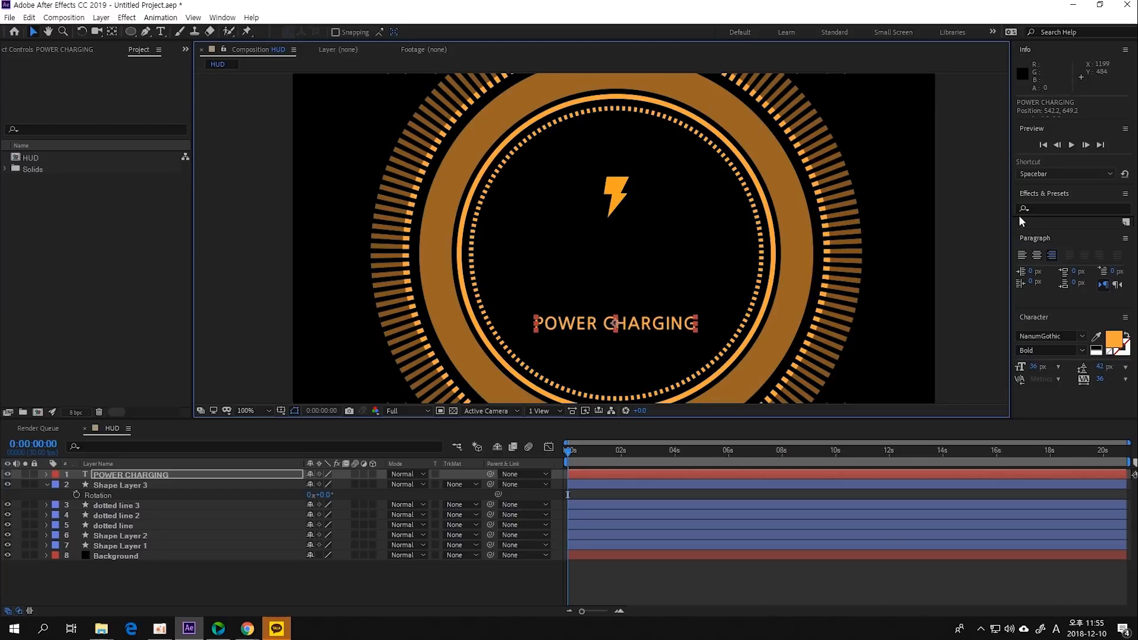
Change the POWER CHARGING text's font to Industry Bold.
left_click(1066, 335)
type("hy")
type("indust")
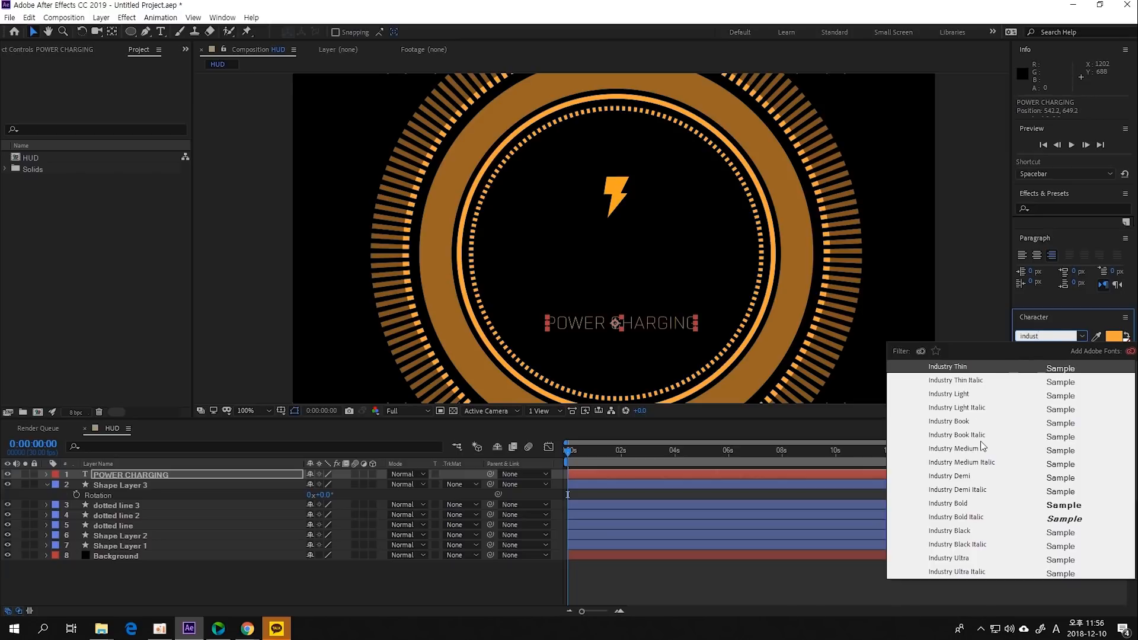
left_click(985, 505)
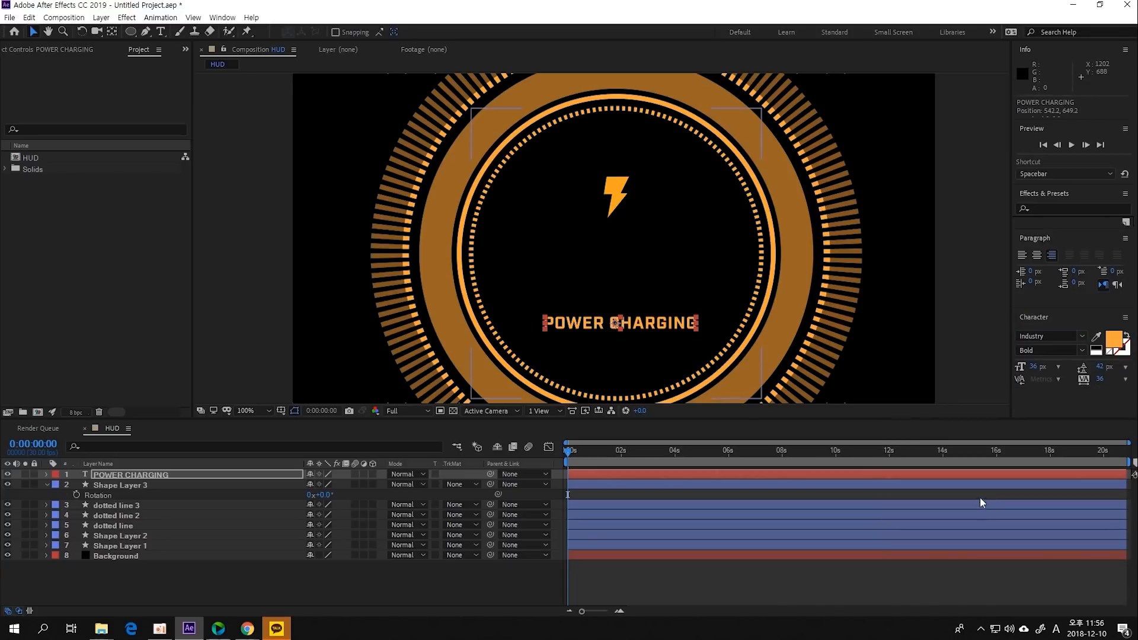
Realign the POWER CHARGING text to the rings' center and nudge the lightning bolt slightly up to position 544.4, 427.4.
left_click(702, 329)
left_click_drag(803, 322, 791, 310)
scroll(628, 300, "up", 1)
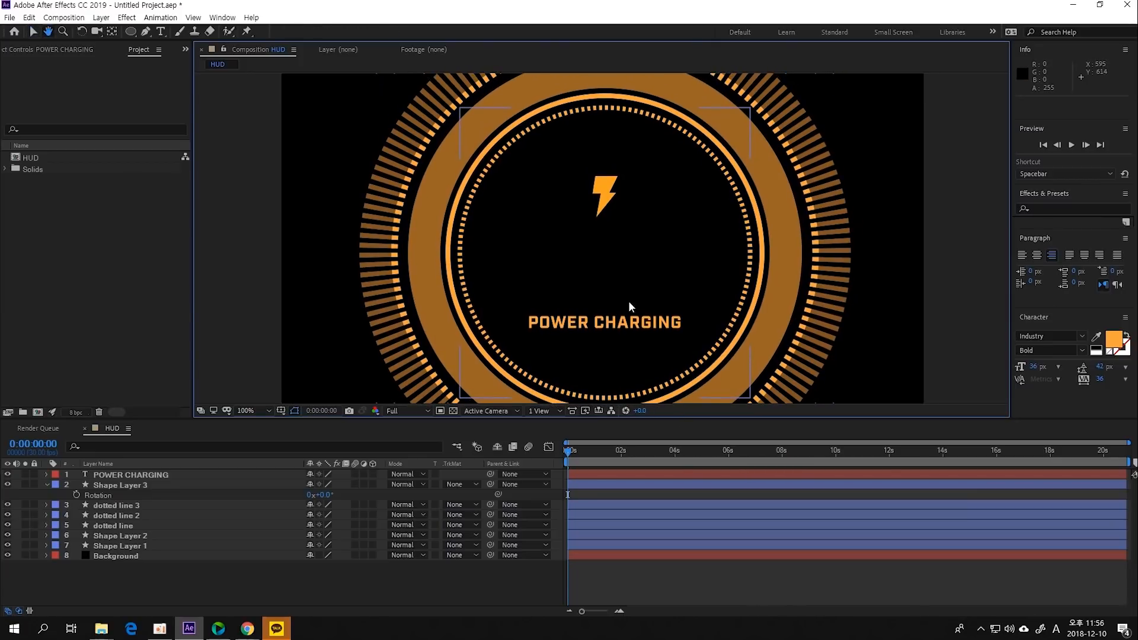
left_click_drag(636, 267, 652, 267)
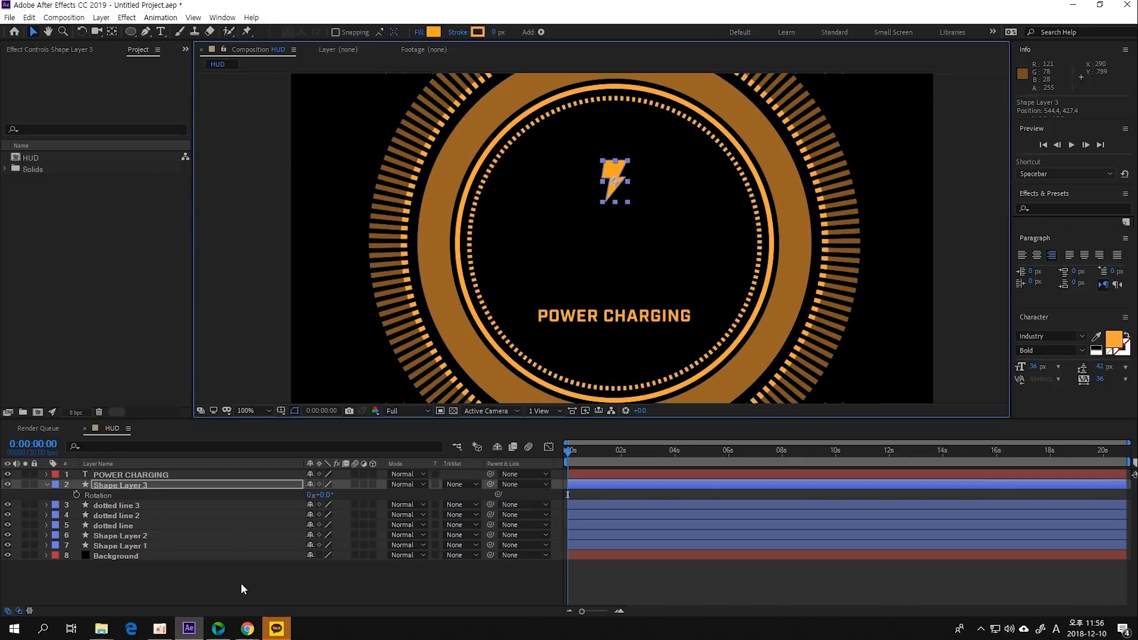
Create a black 1080 x 1080 px solid named "Number" and move it to the top of the layer stack.
right_click(240, 583)
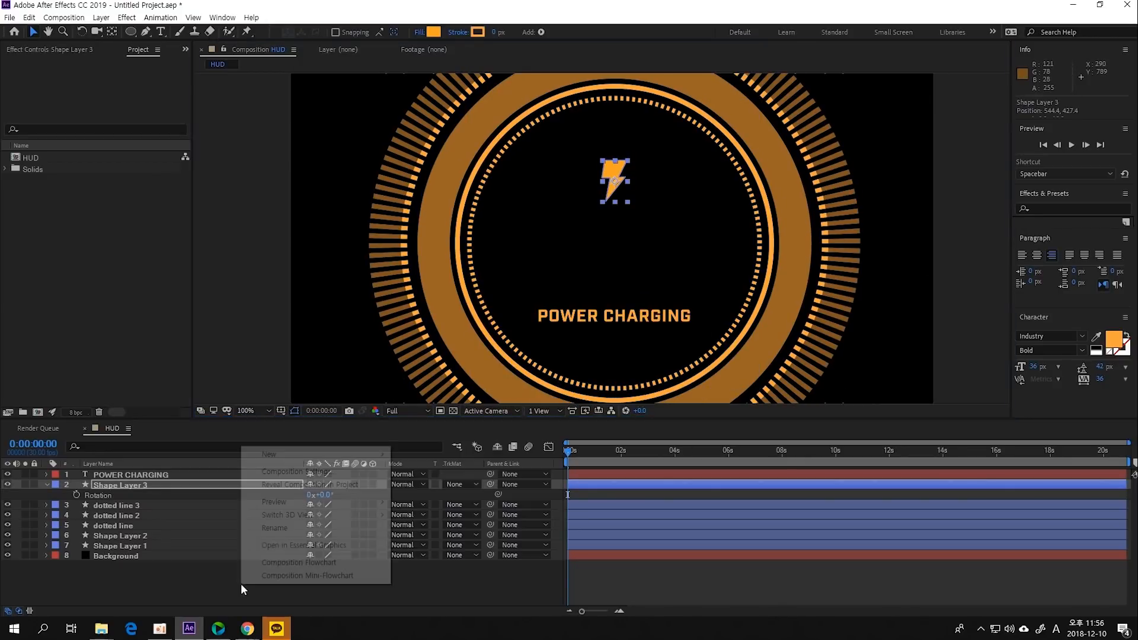
mouse_move(304, 456)
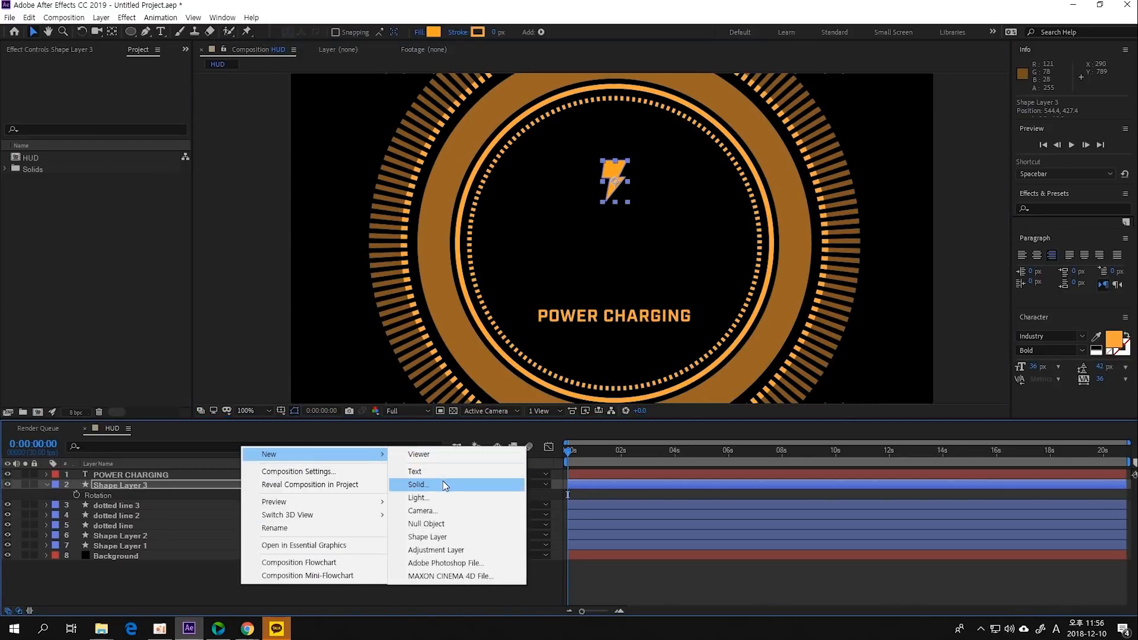
left_click(446, 485)
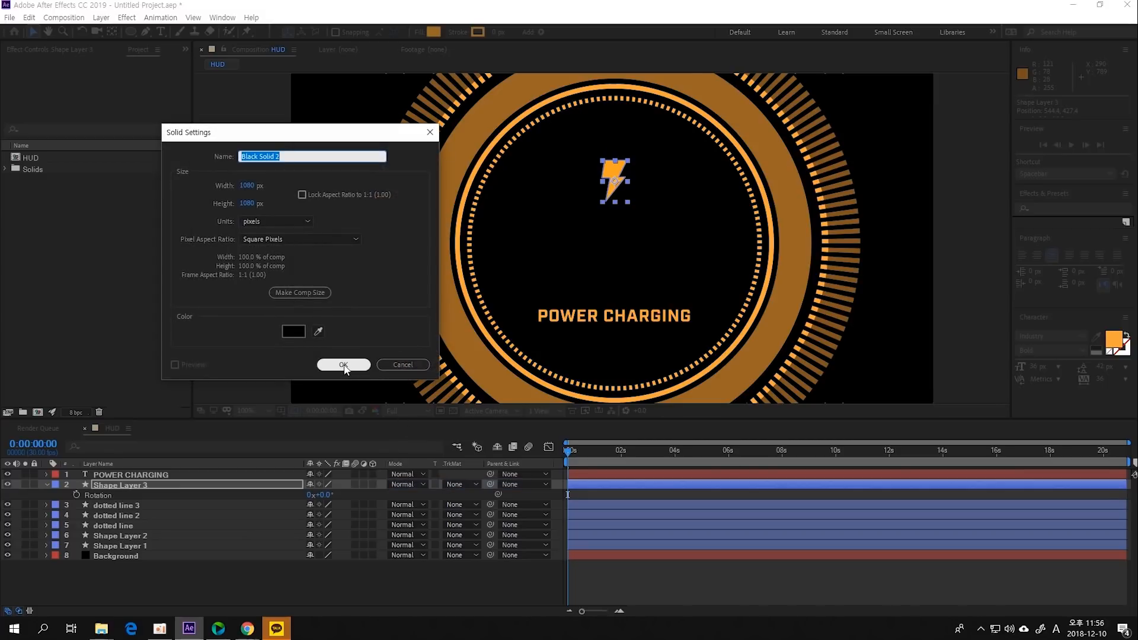
left_click(292, 332)
left_click(1041, 180)
left_click_drag(324, 158, 187, 162)
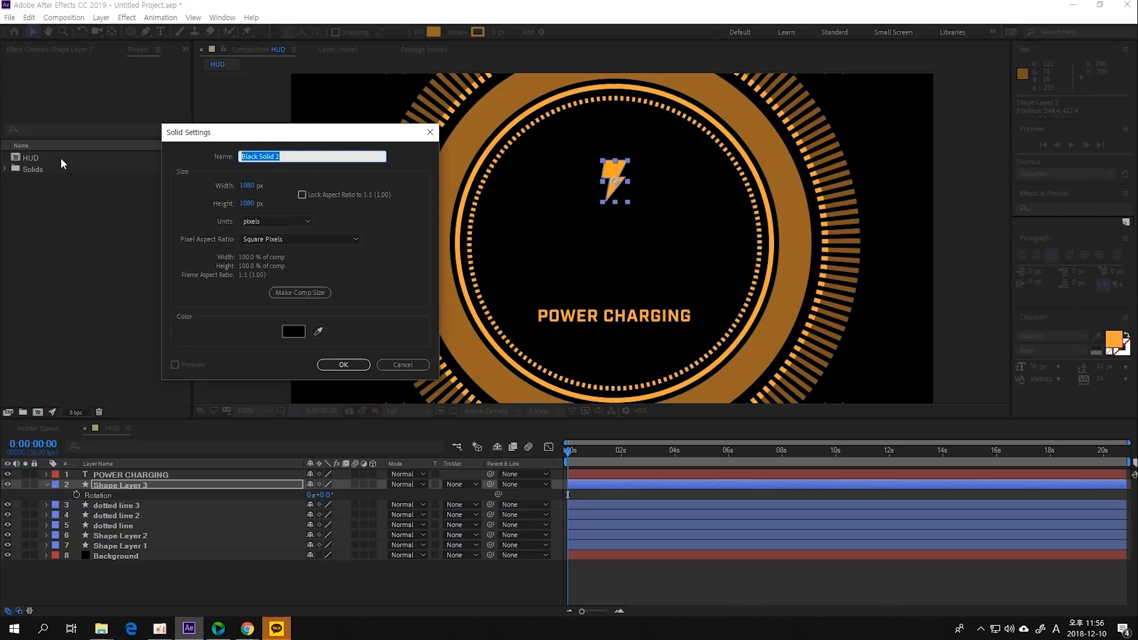
type("Number")
key("Return")
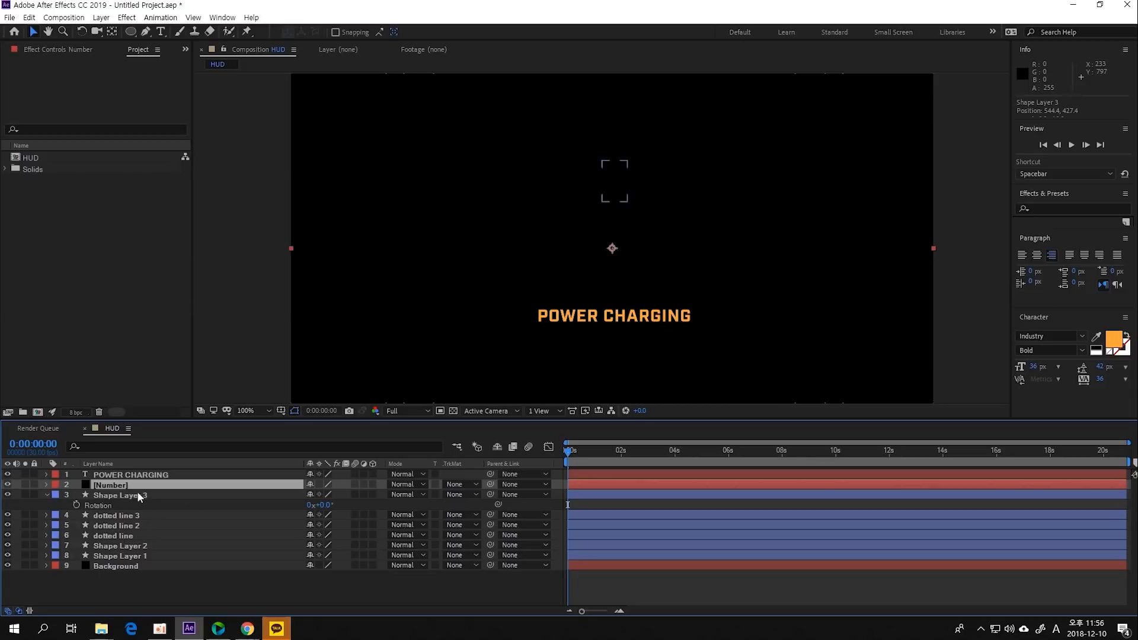
left_click_drag(111, 491, 113, 473)
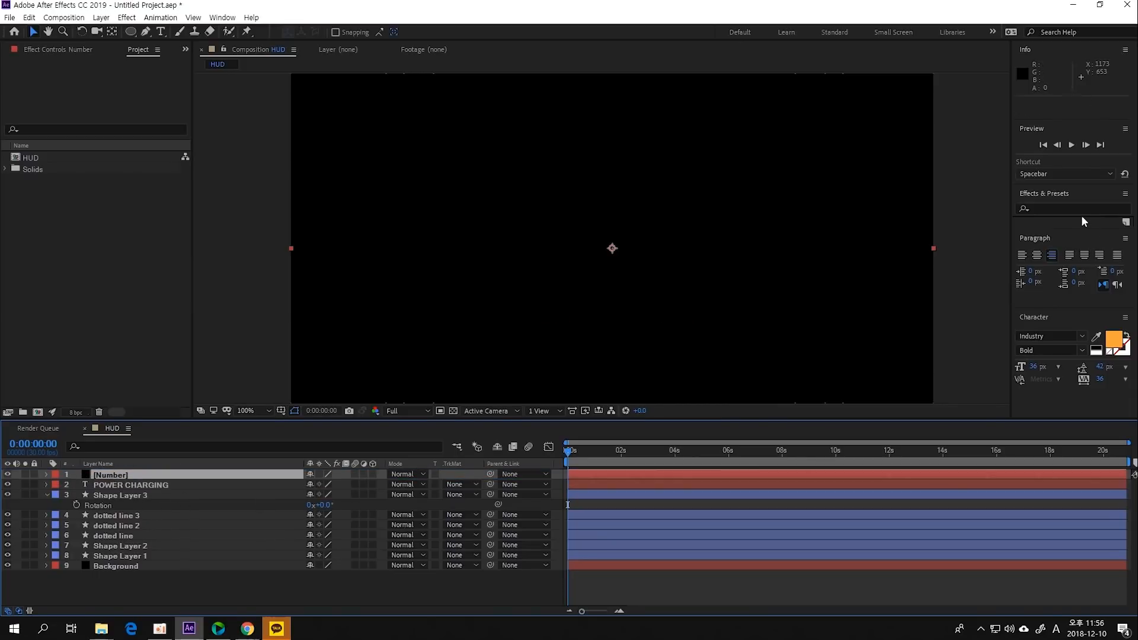
Find the Numbers effect and apply it to the Number layer.
left_click(1040, 209)
type("number")
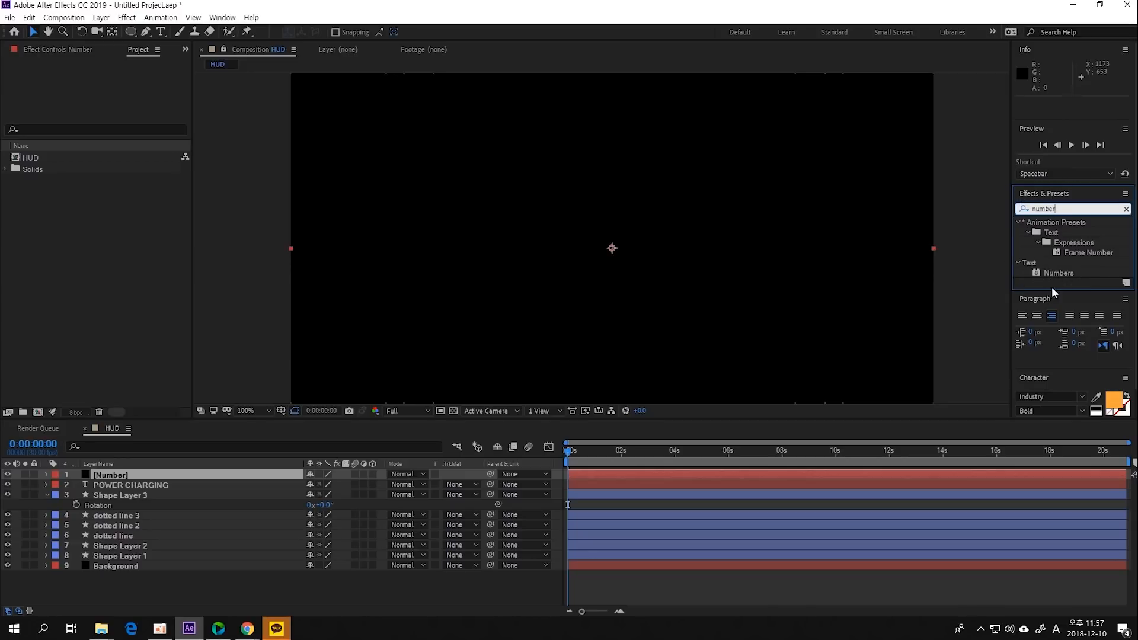
left_click_drag(1057, 274, 156, 475)
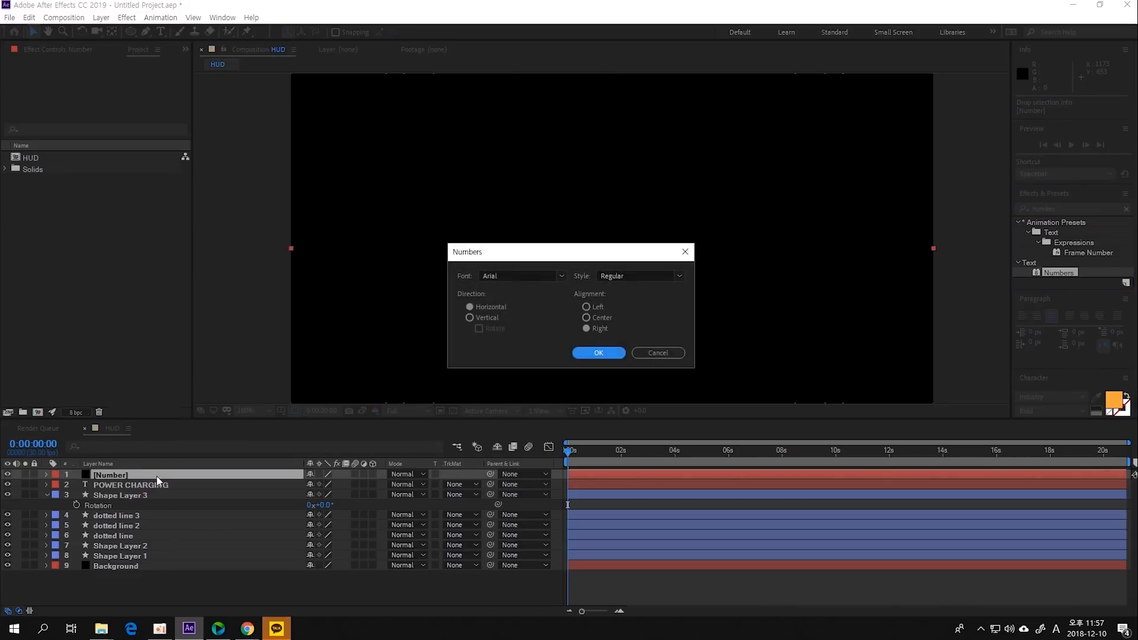
left_click_drag(574, 256, 622, 211)
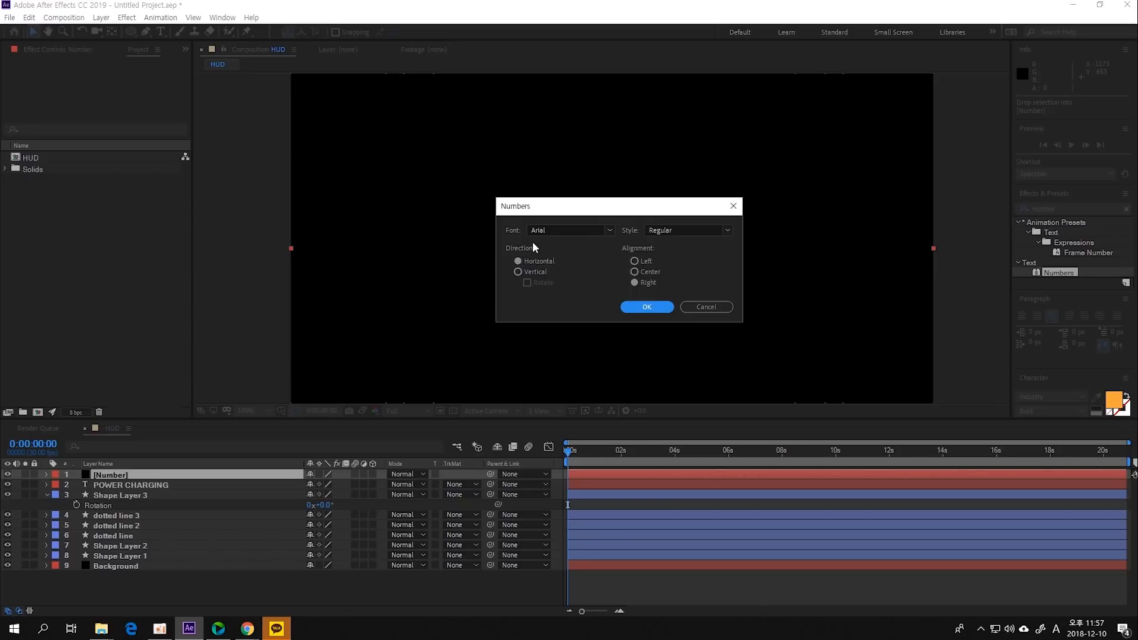
Configure the Numbers effect with the Industry font, Black style and left alignment, and accept the settings.
left_click(582, 227)
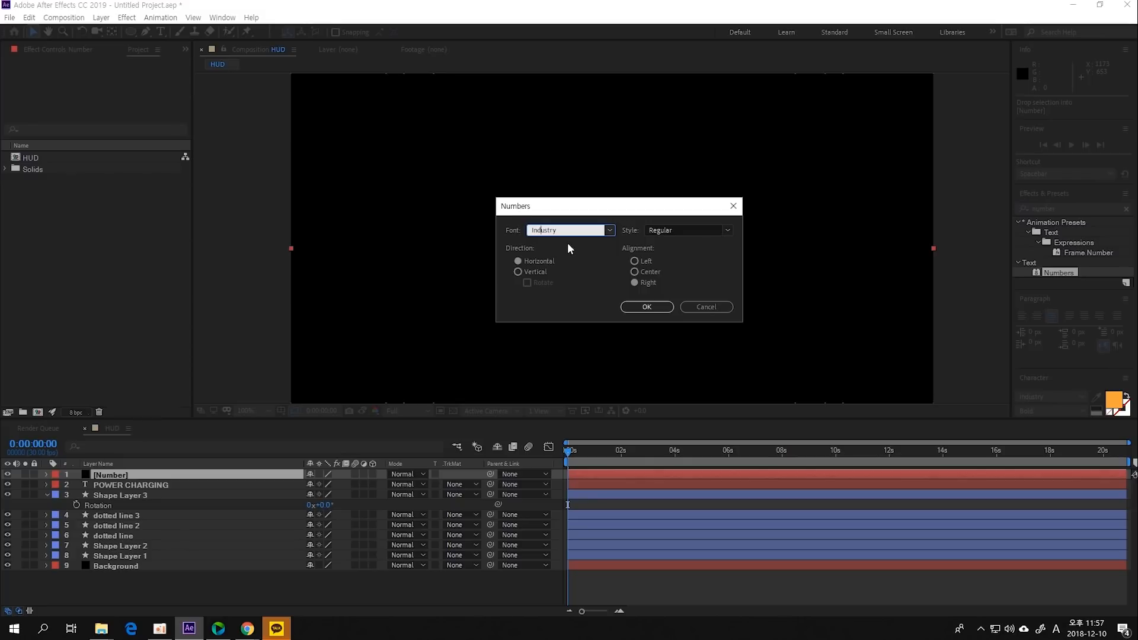
left_click(724, 235)
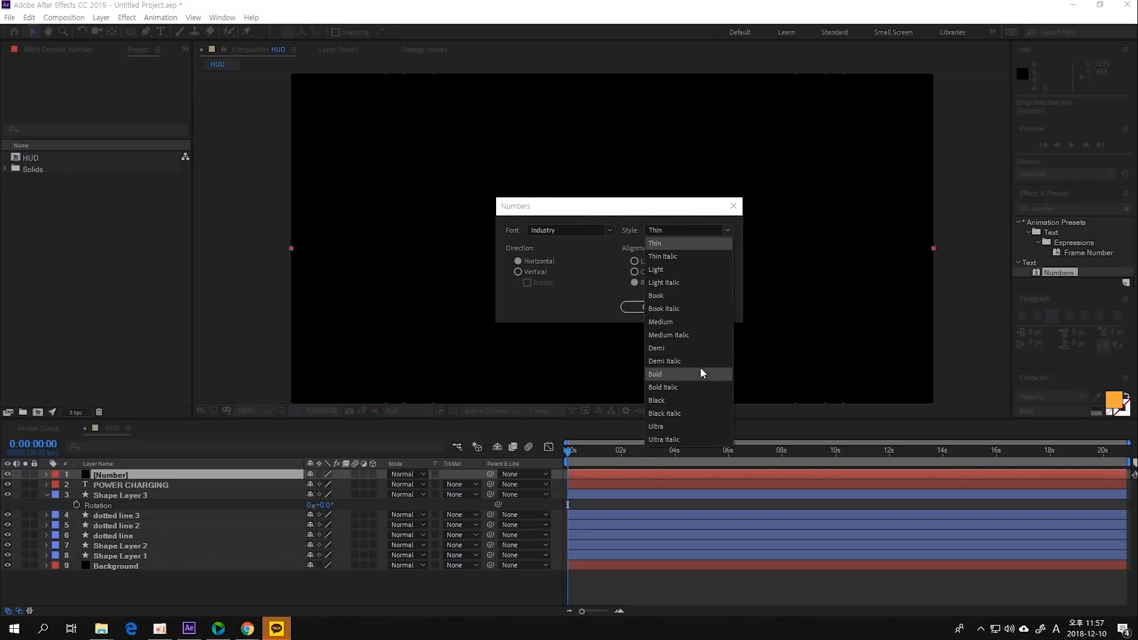
left_click(699, 400)
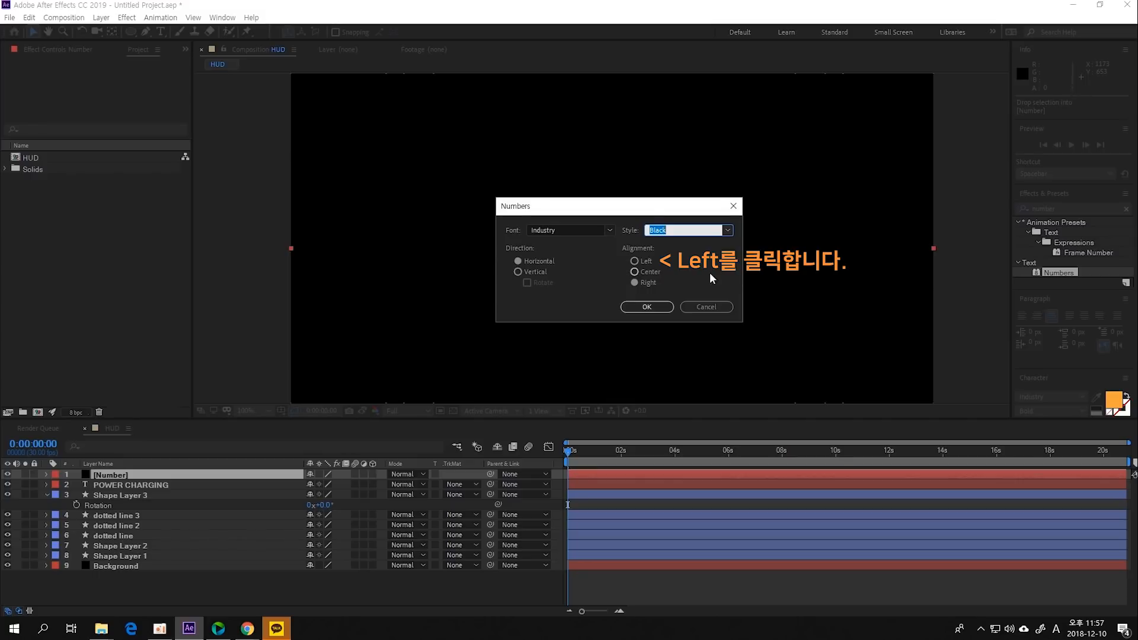
left_click(639, 261)
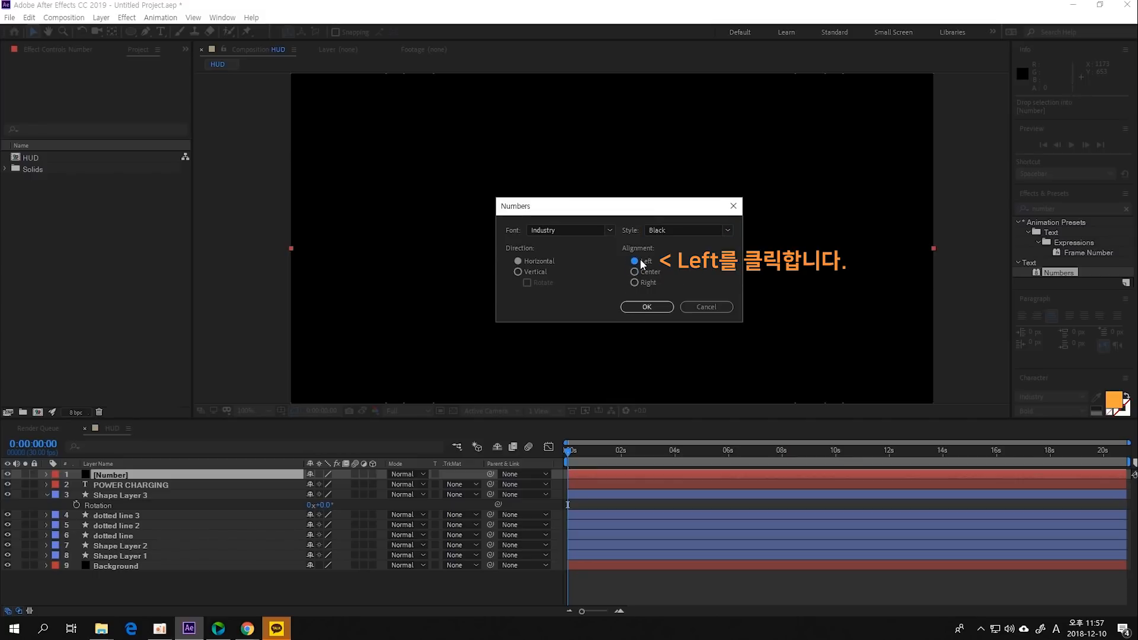
left_click(647, 307)
Move the number readout left of the rings' center, with the Numbers effect's position at 518.5, 542.0.
scroll(695, 285, "up", 2)
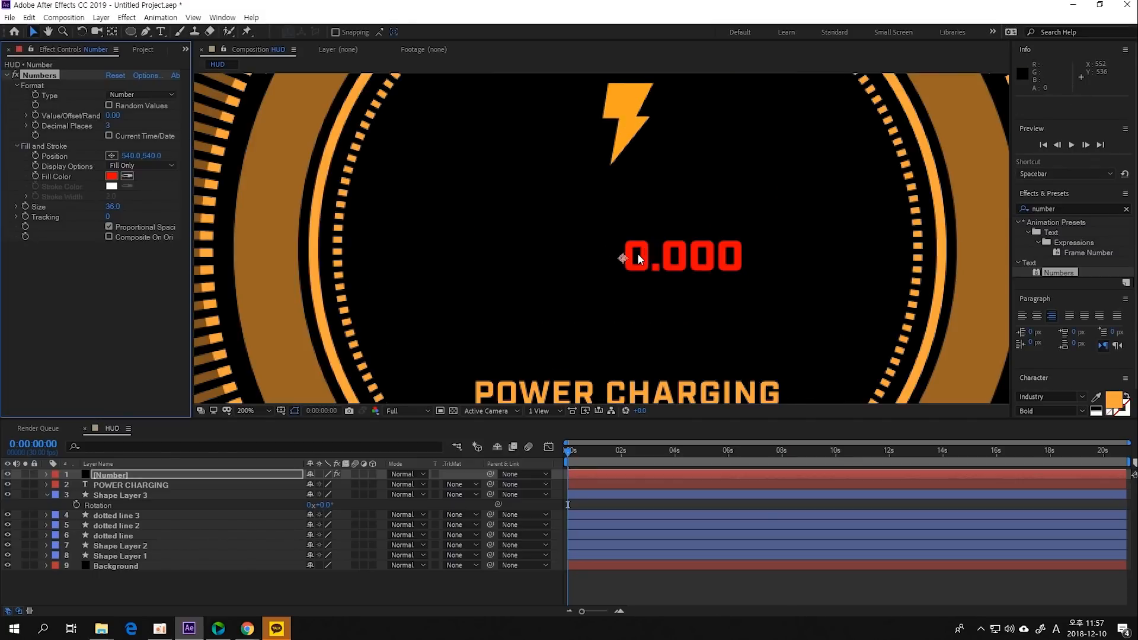
key("period")
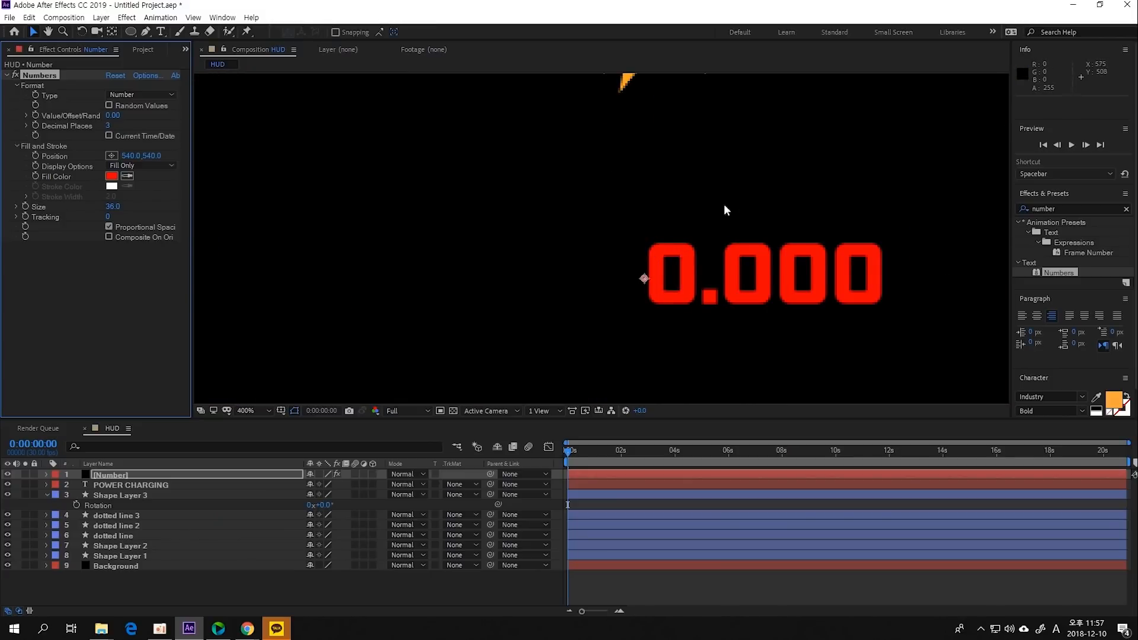
key("comma")
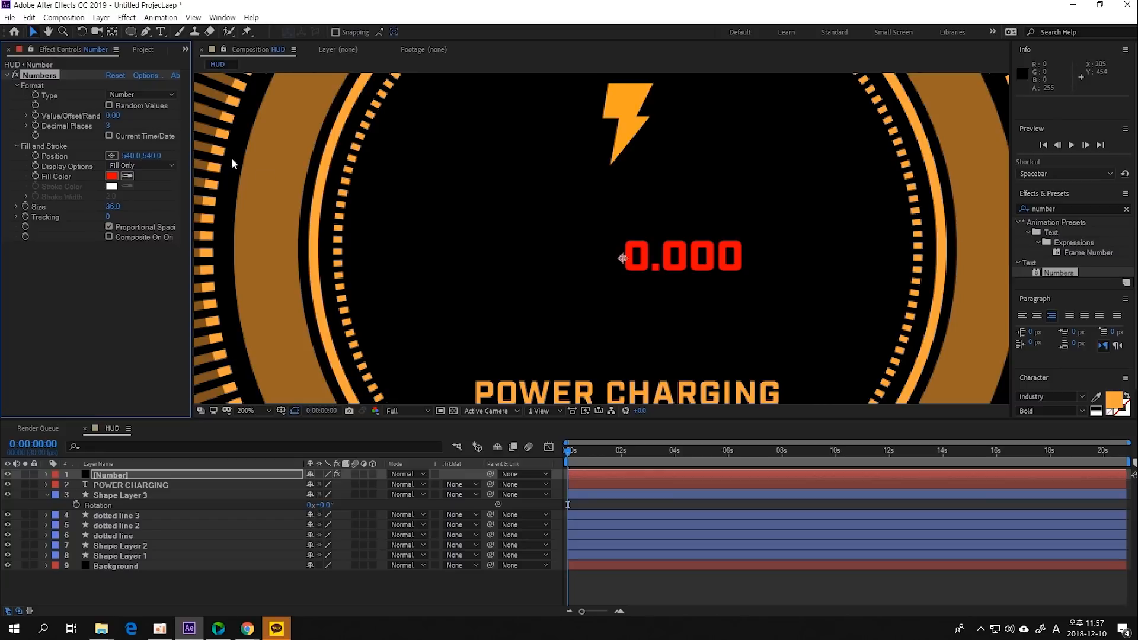
left_click_drag(622, 261, 541, 264)
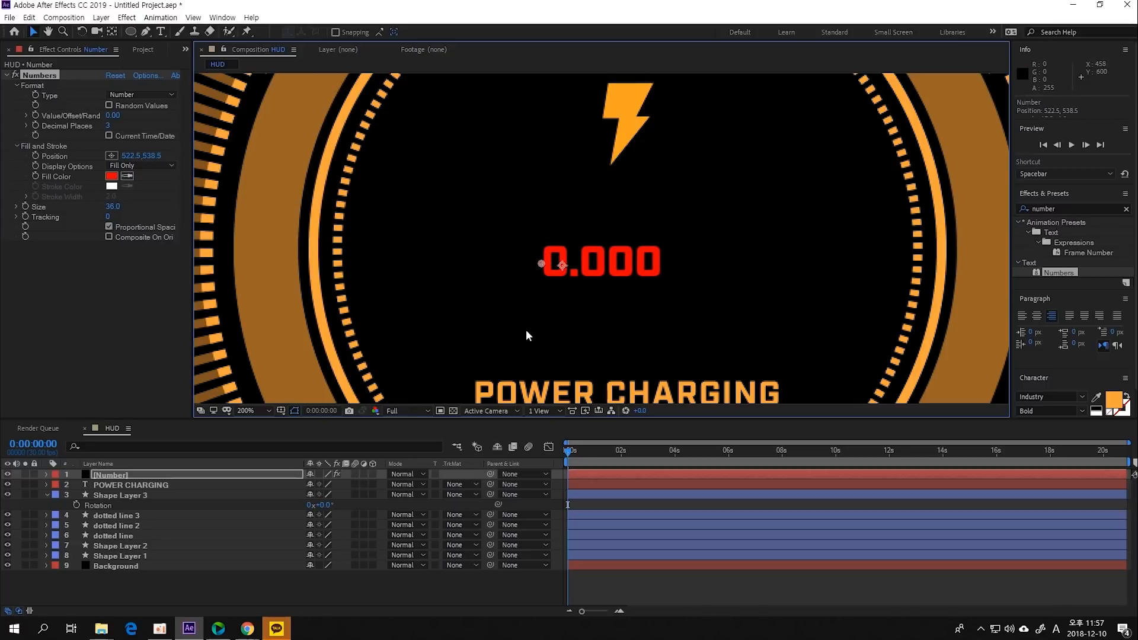
left_click(37, 262)
key("ctrl+z")
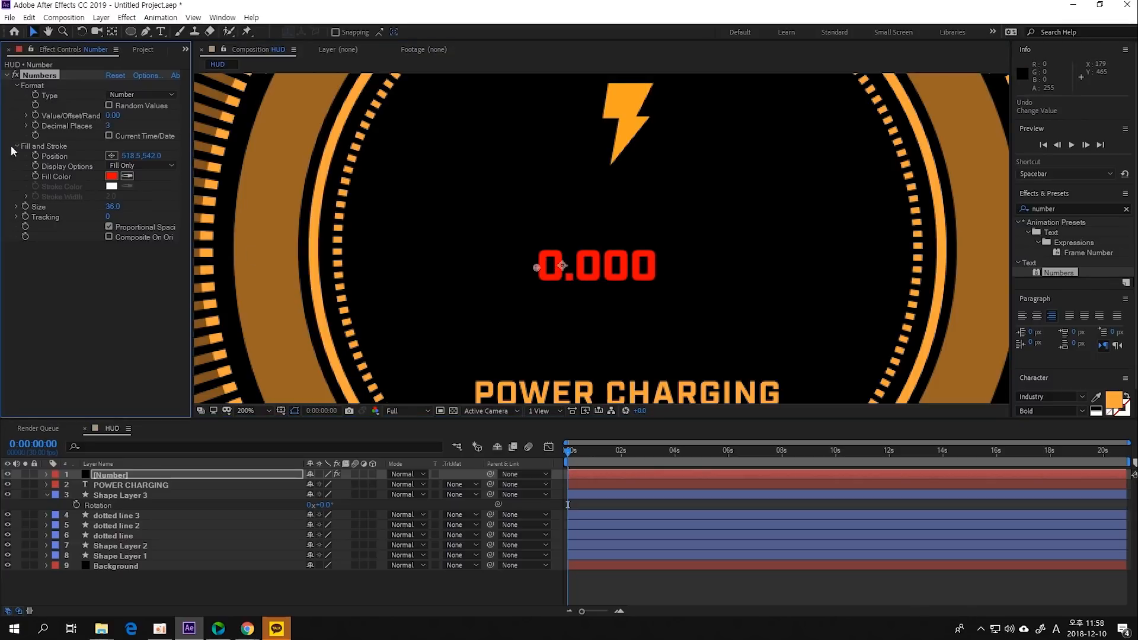
Set the Numbers effect's decimal places to 0.
mouse_move(109, 127)
left_mouse_down()
mouse_move(178, 127)
mouse_move(108, 127)
mouse_move(117, 132)
left_mouse_up()
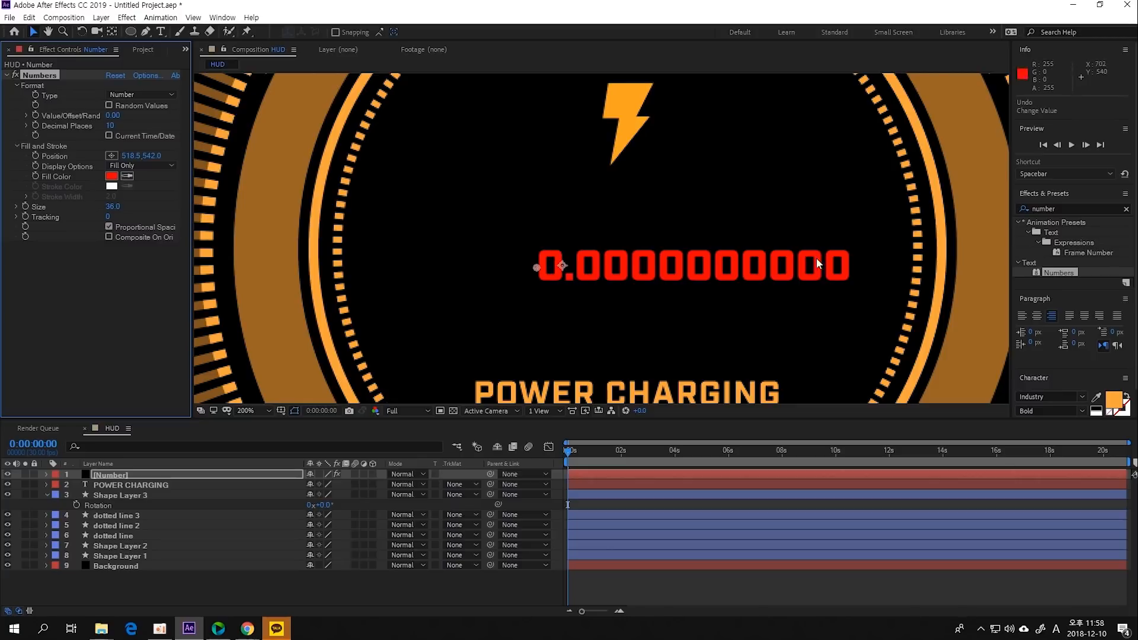
left_click(111, 125)
type("0")
key("Return")
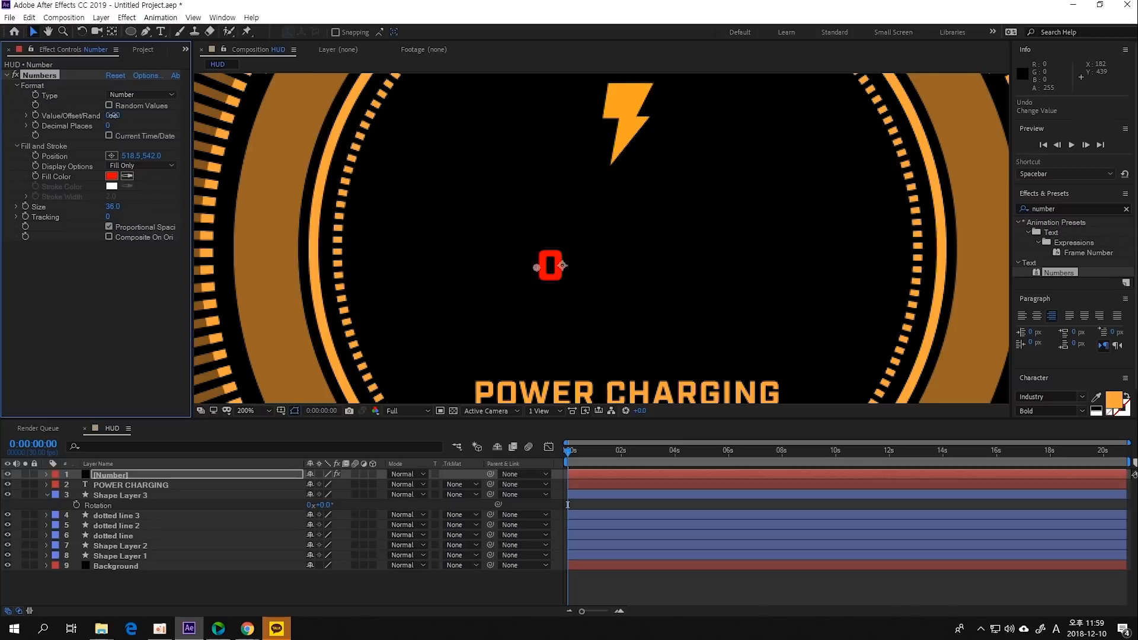
Keyframe the Numbers effect's Value/Offset/Random Max at 0.00 at 0:00:00:00 and reveal it in the timeline.
left_click_drag(113, 115, 135, 126)
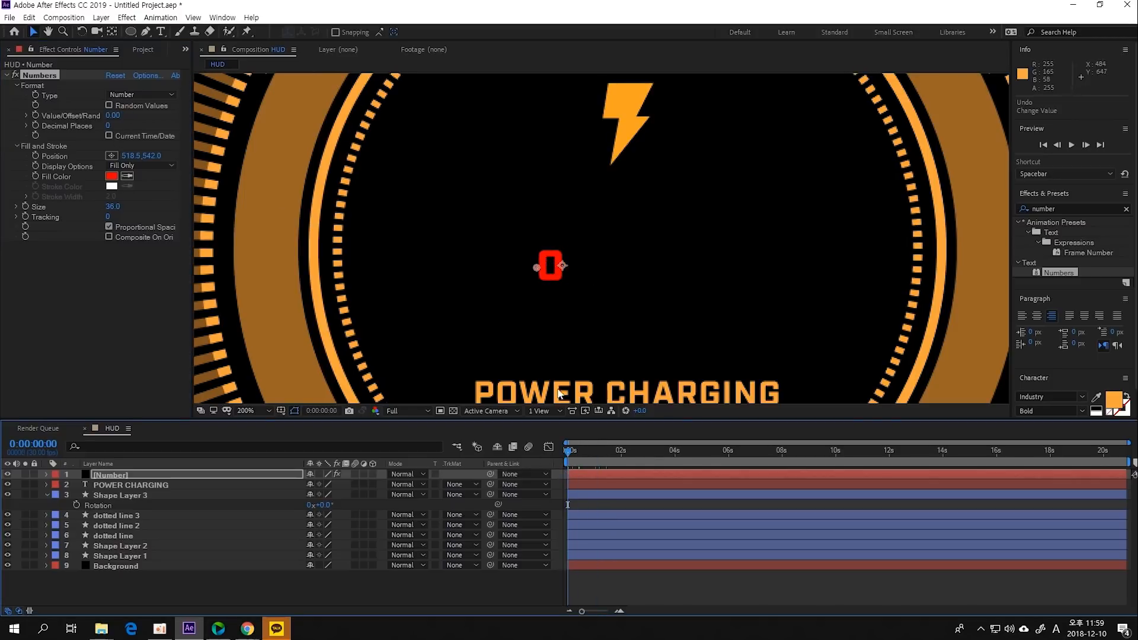
left_click(35, 116)
key("u")
key("u")
key("u")
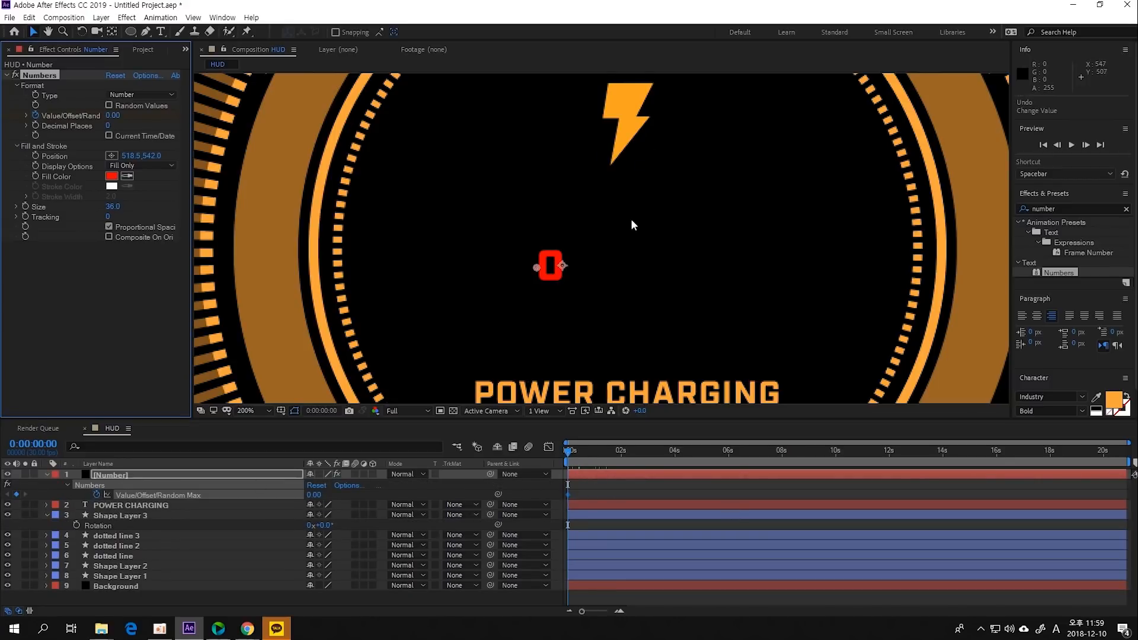
Keyframe the Numbers effect's Value/Offset/Random Max at 100 at 0:00:20:01.
left_click_drag(580, 456, 1106, 473)
left_click_drag(111, 116, 108, 123)
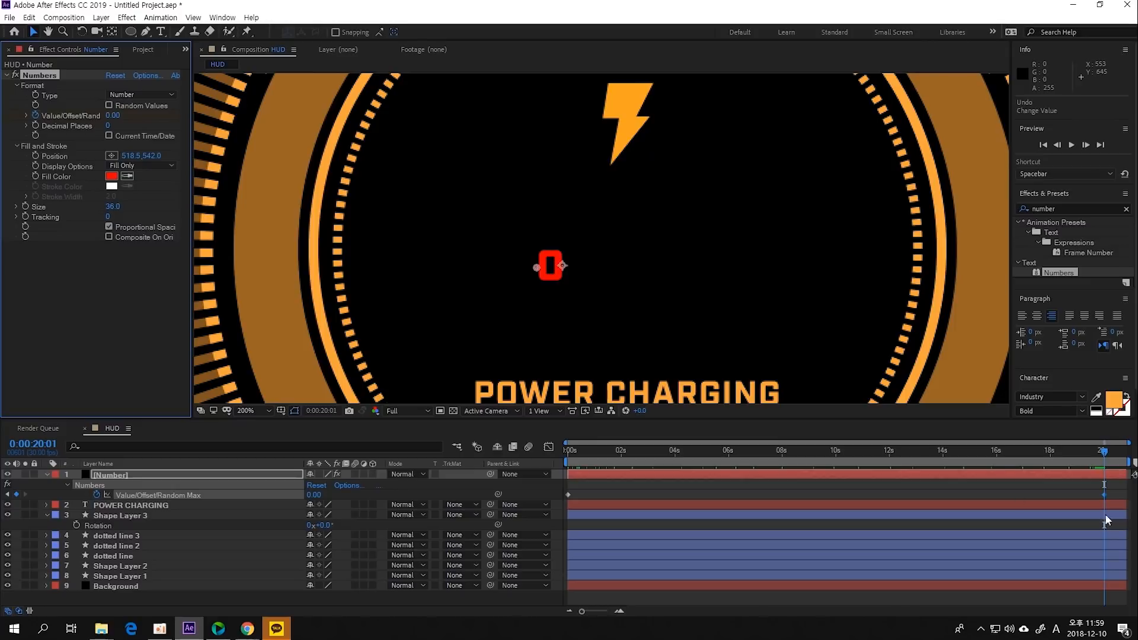
left_click(113, 115)
type("100")
key("Return")
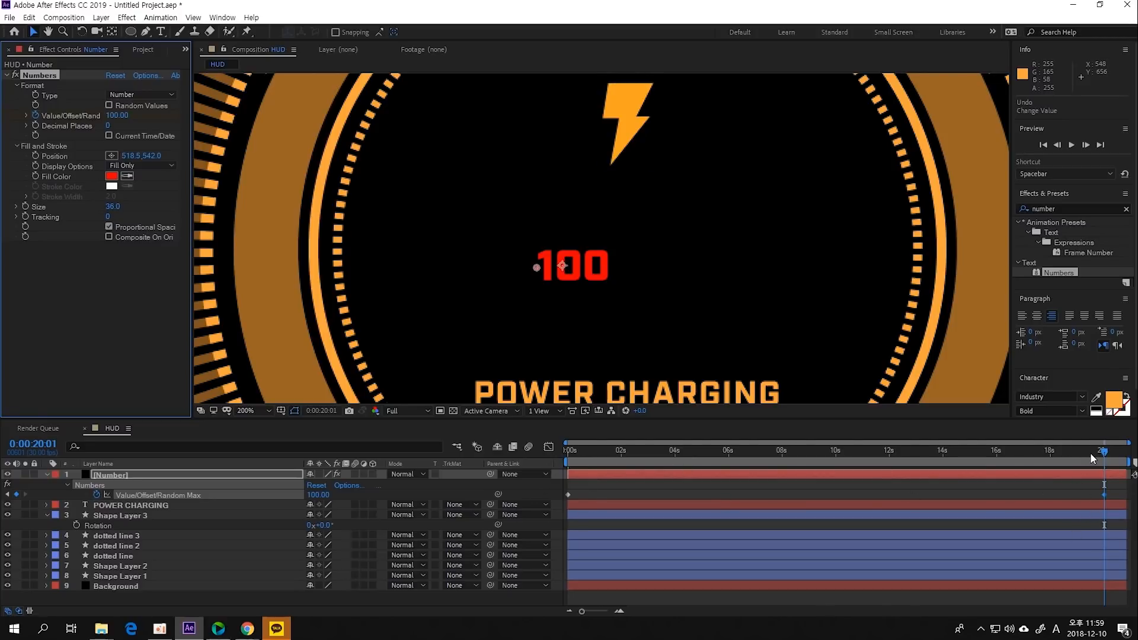
Play and scrub the number count across the timeline to check its animation, and return to the first frame.
left_click_drag(1102, 456, 447, 461)
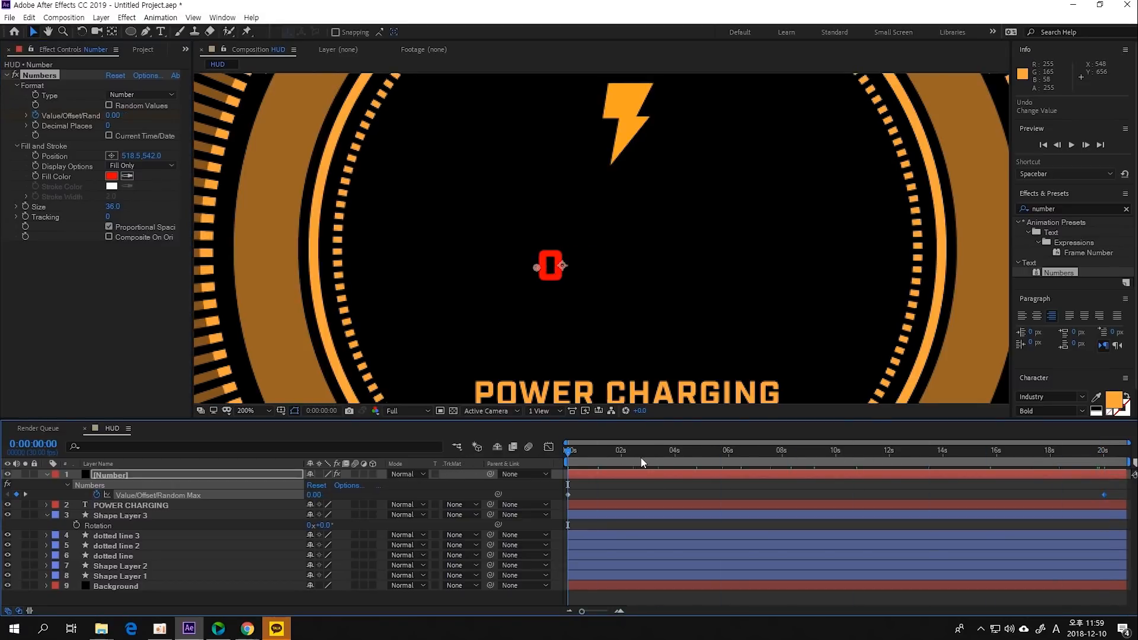
key("space")
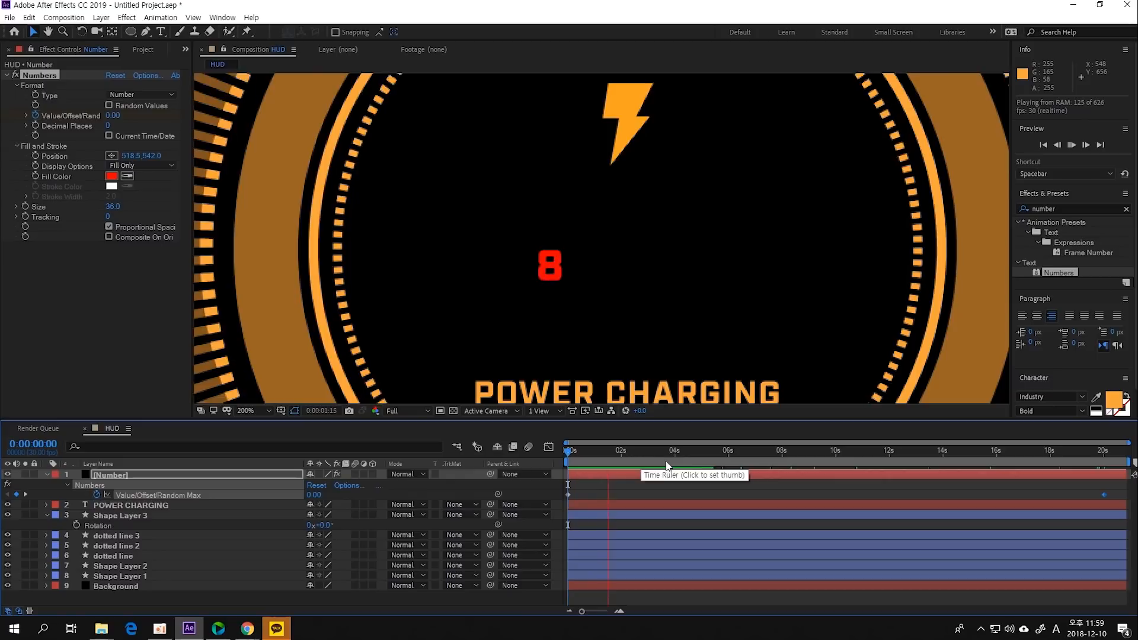
key("space")
left_click_drag(755, 451, 1115, 457)
left_click(652, 450)
left_click_drag(616, 478, 949, 488)
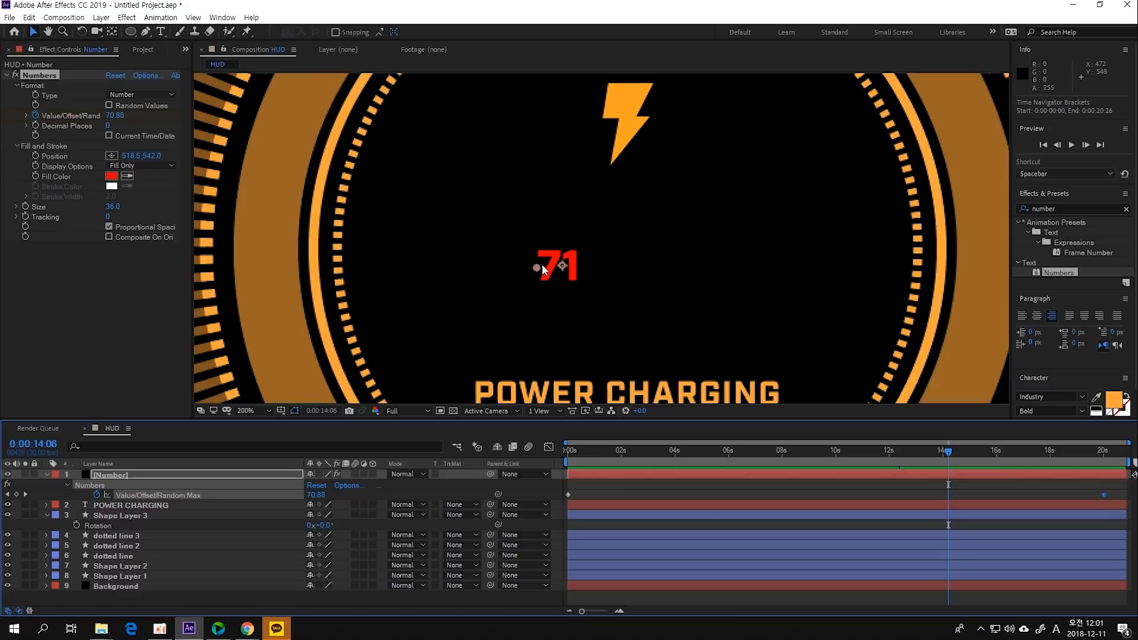
left_click(562, 460)
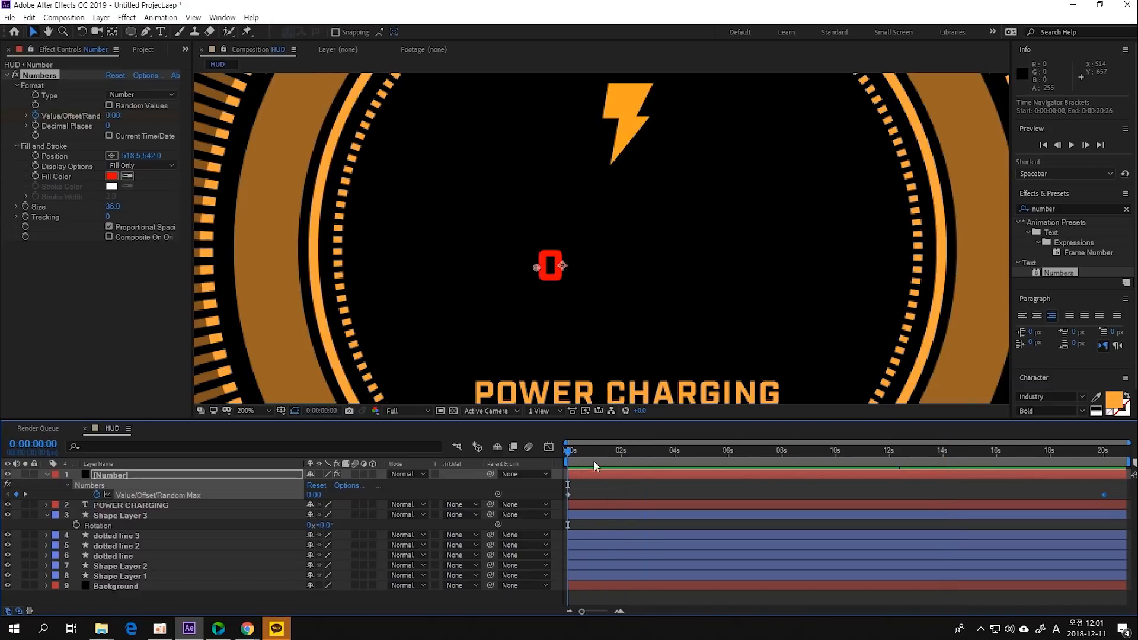
Show the composition rulers and place a vertical guide at about 468.5 along the number readout's left edge.
left_click_drag(599, 452, 663, 453)
key("ctrl+r")
left_click_drag(199, 332, 542, 323)
left_click_drag(689, 460, 539, 472)
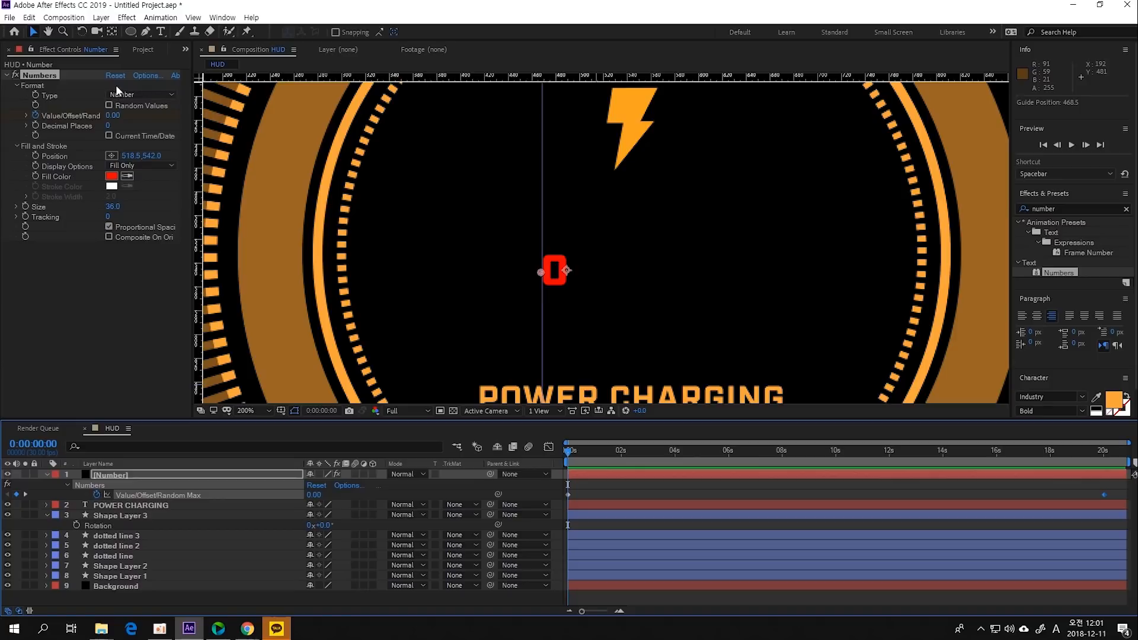
Change the Numbers effect's alignment to Right and accept the settings.
left_click(144, 77)
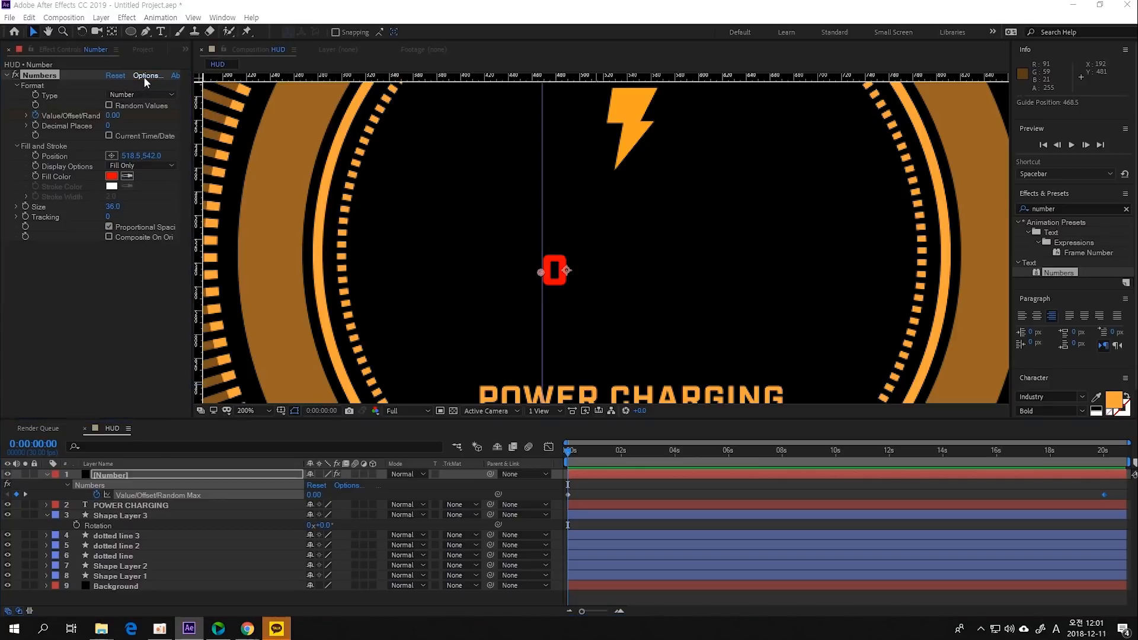
left_click_drag(583, 206, 797, 178)
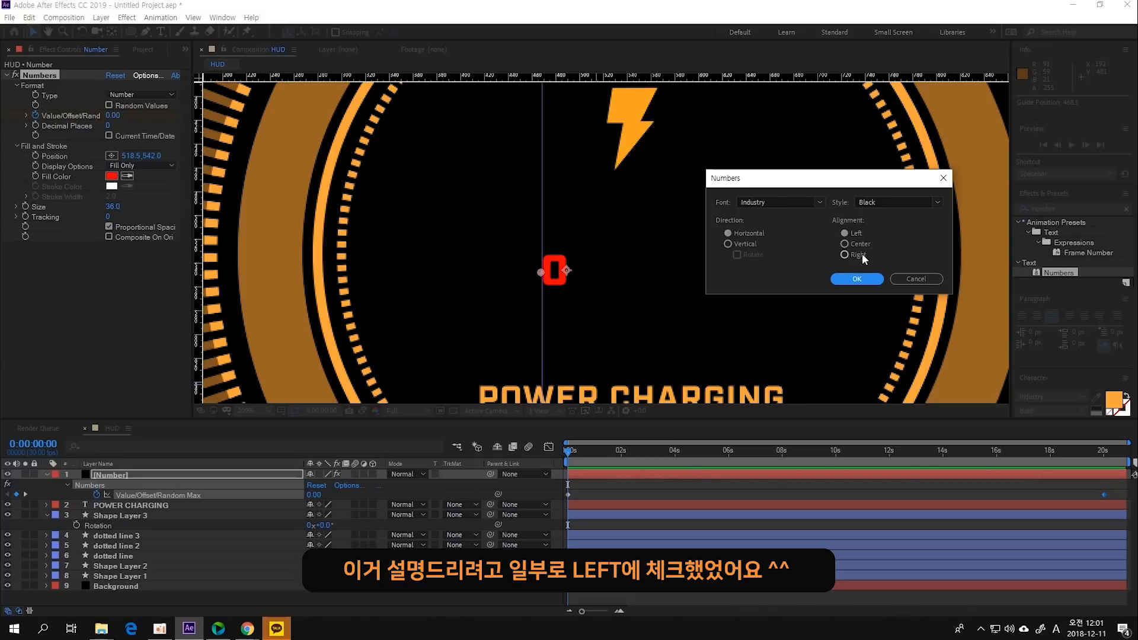
left_click_drag(856, 176, 824, 187)
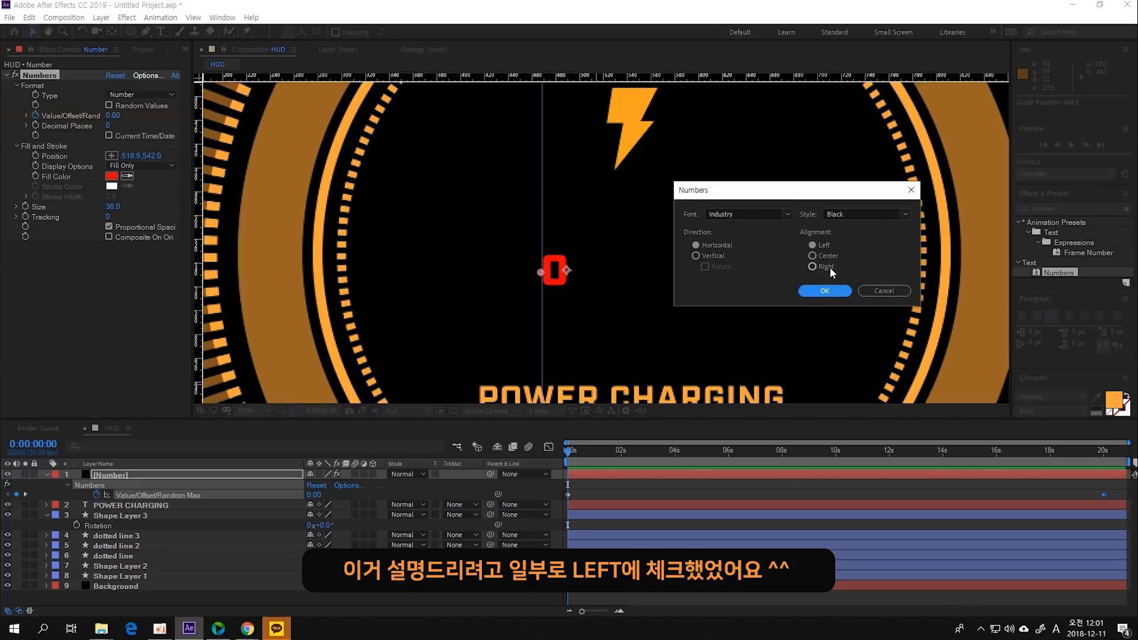
left_click(827, 291)
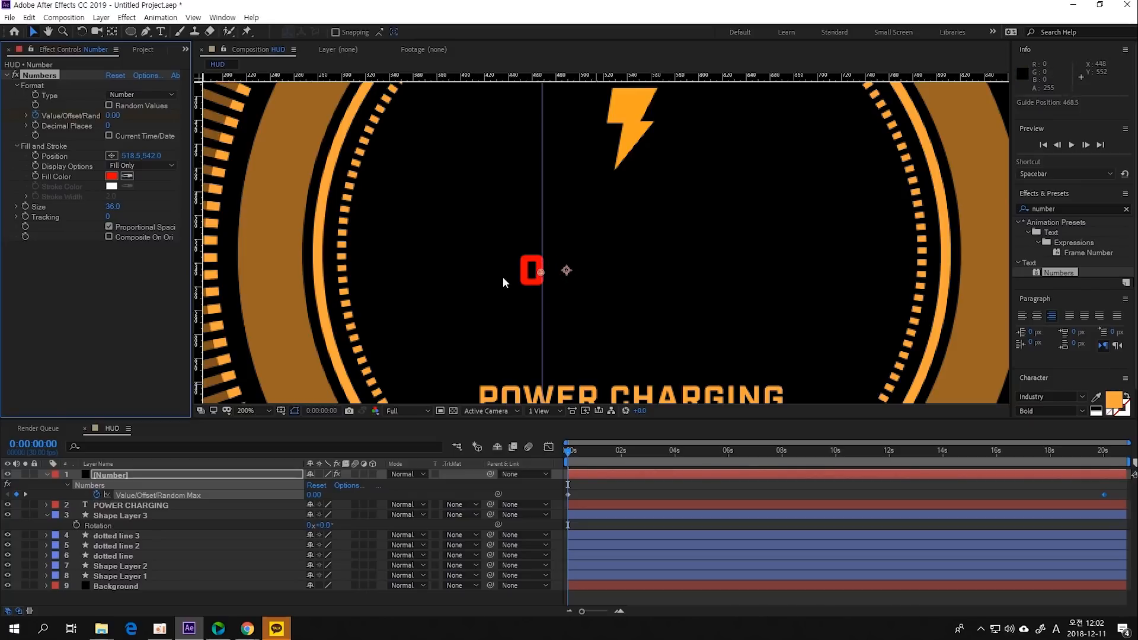
Scrub and play the right-aligned count against the guide to check how its digits grow.
left_click_drag(569, 452, 710, 460)
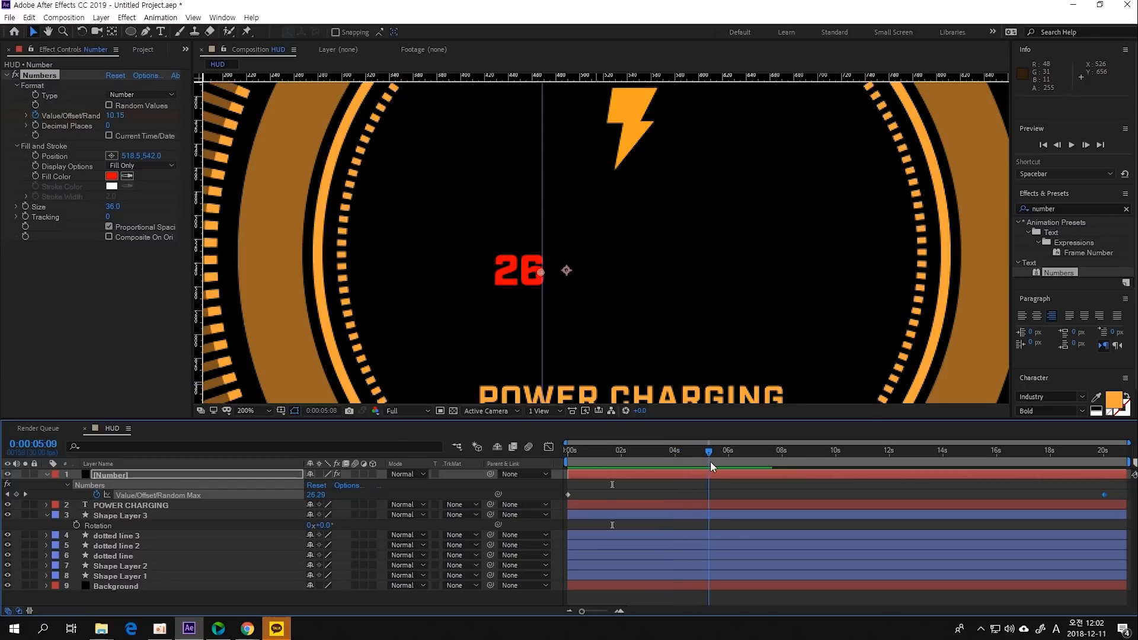
left_click_drag(714, 447, 569, 474)
key("space")
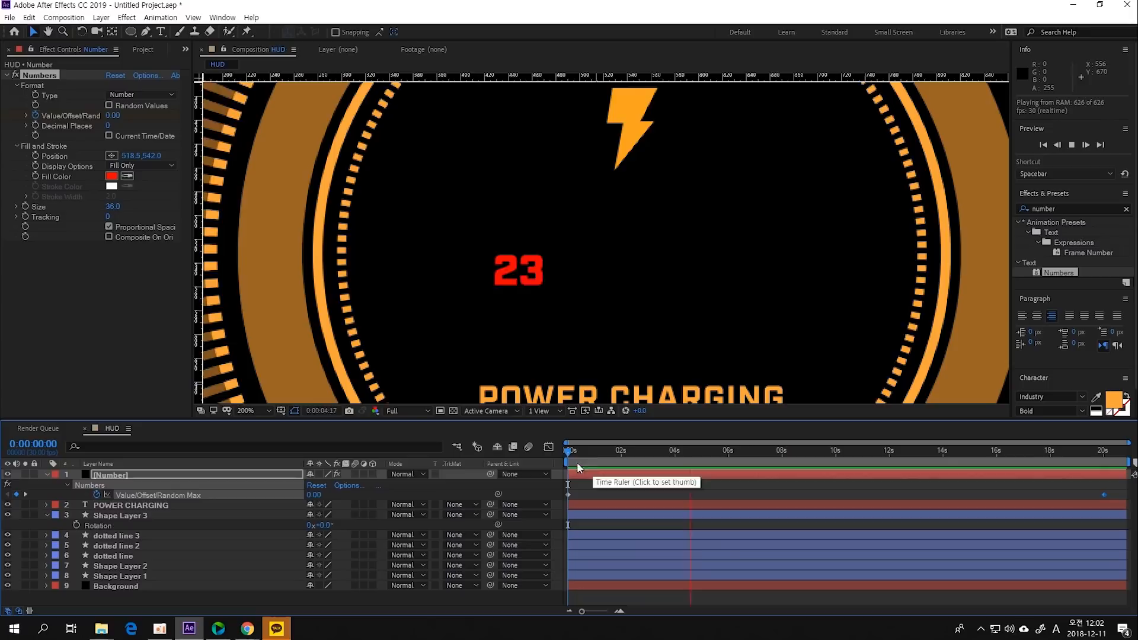
left_click_drag(622, 463, 771, 473)
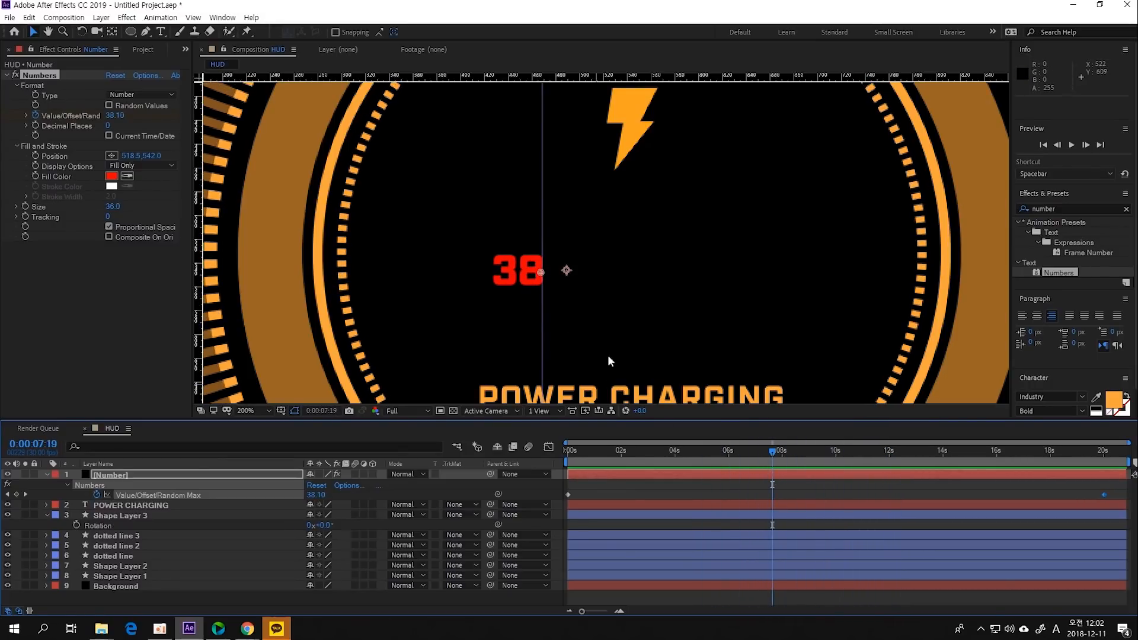
left_click_drag(788, 454, 880, 460)
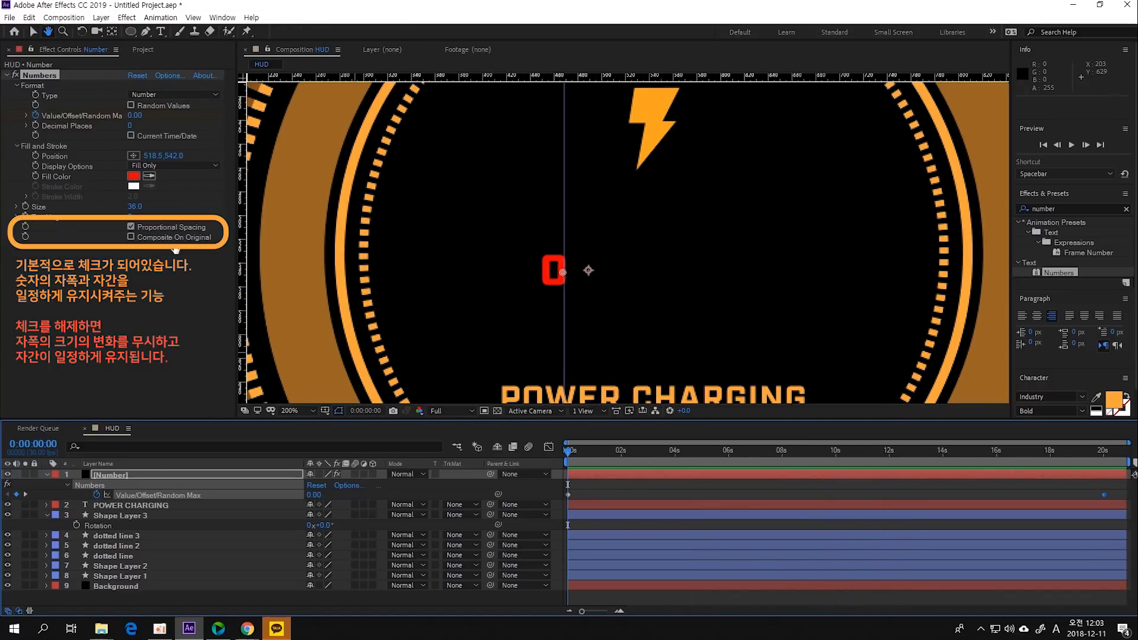
Turn off Proportional Spacing in the Numbers effect and scrub through the count to check the digit spacing.
left_click(131, 231)
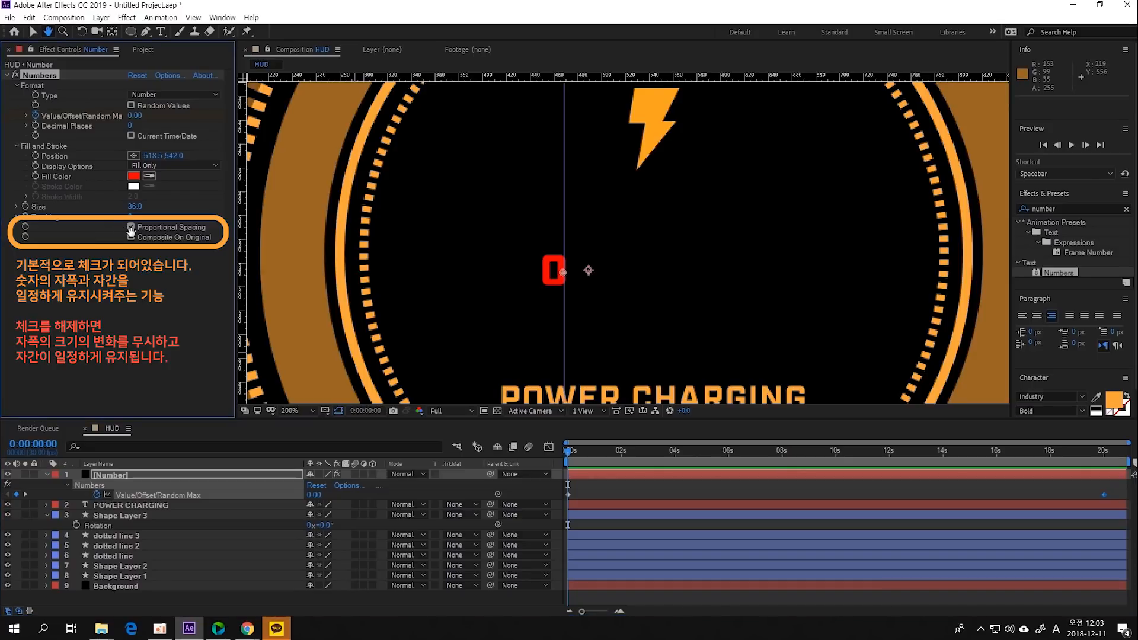
left_click(132, 227)
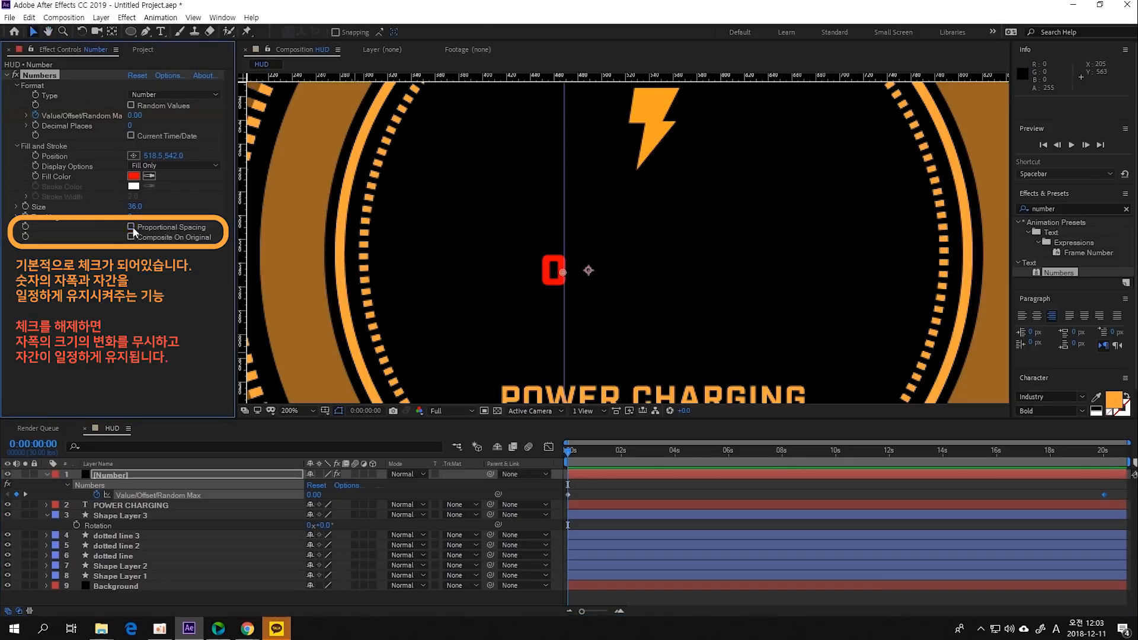
key("space")
left_click_drag(589, 451, 818, 472)
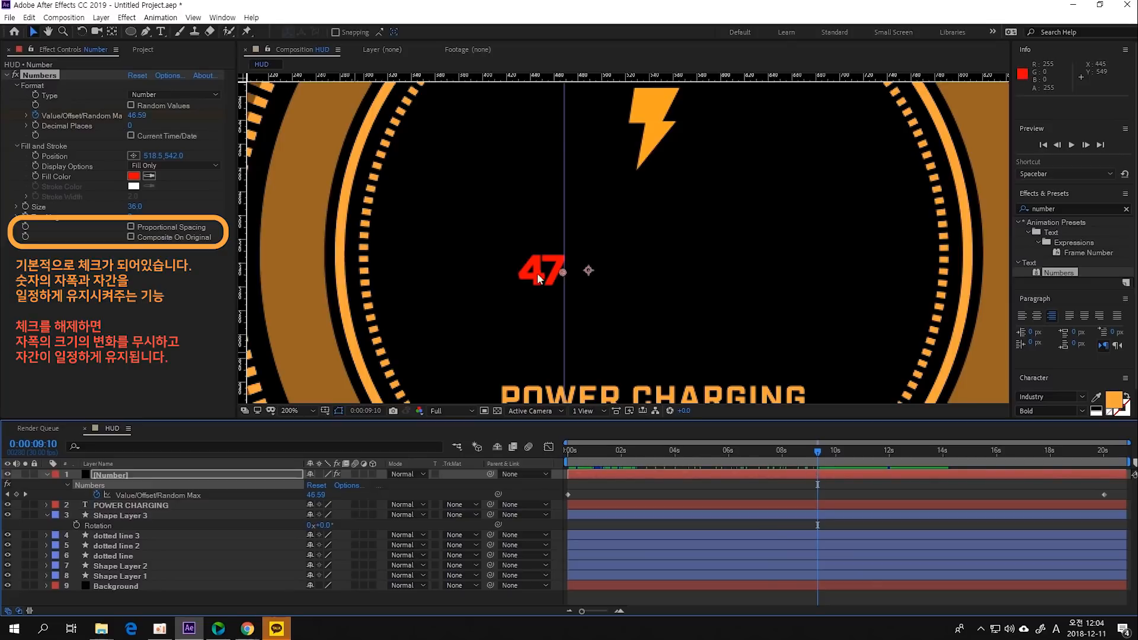
left_click_drag(736, 454, 772, 454)
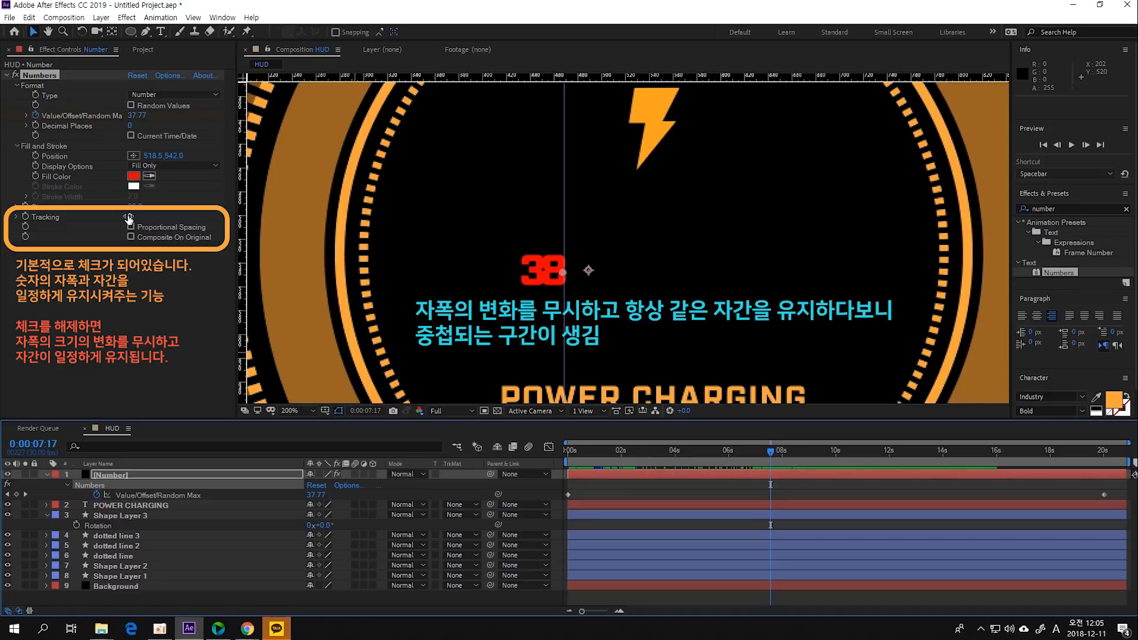
Set the Numbers effect's tracking to 10.
left_click_drag(127, 215, 132, 216)
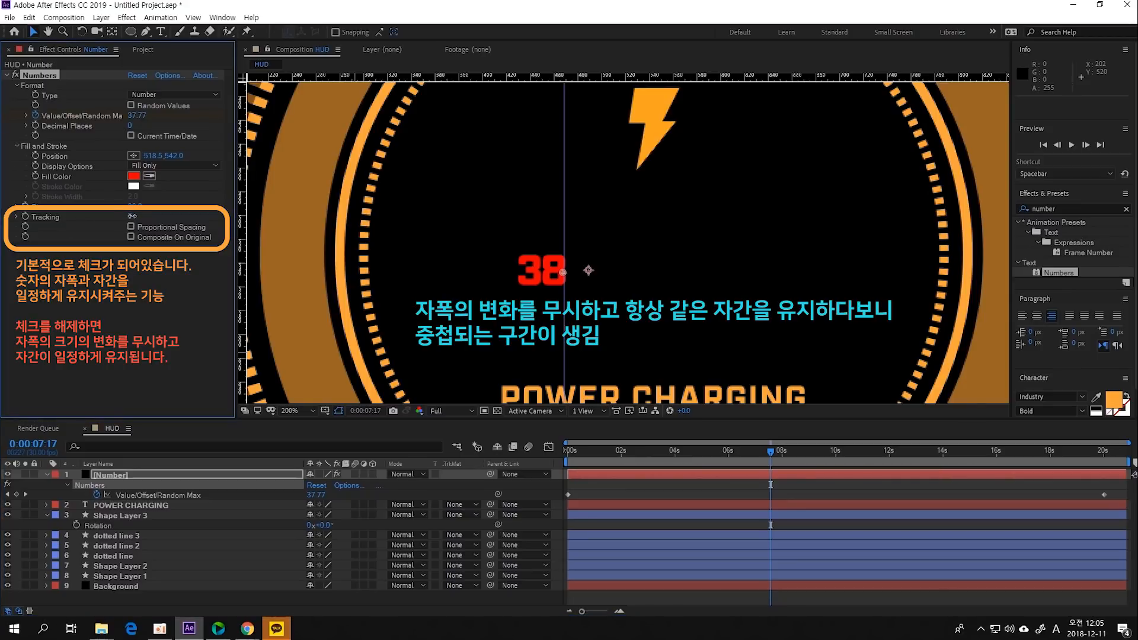
left_click(133, 216)
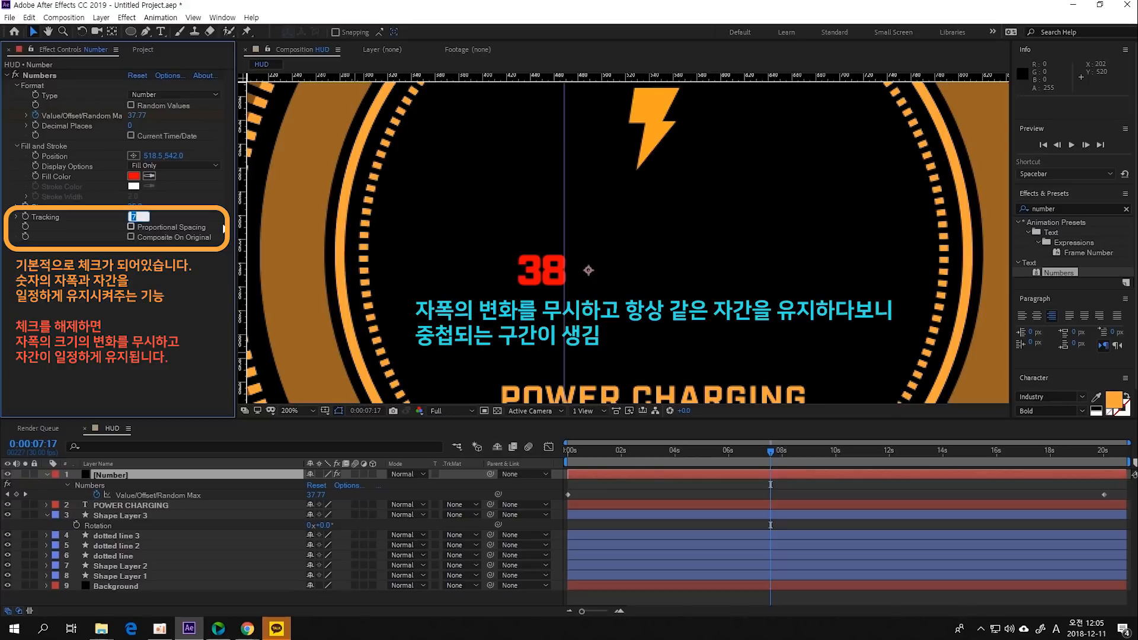
type("10")
key("Return")
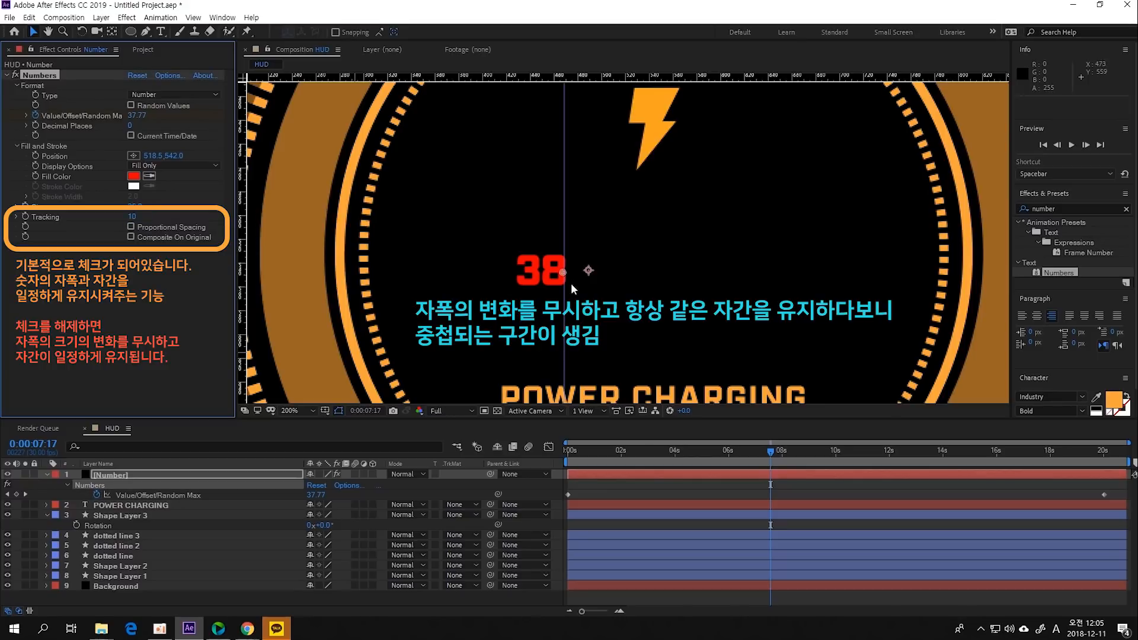
Preview the count from near the start to check the digit spacing with the new tracking.
left_click_drag(773, 454, 567, 453)
key("space")
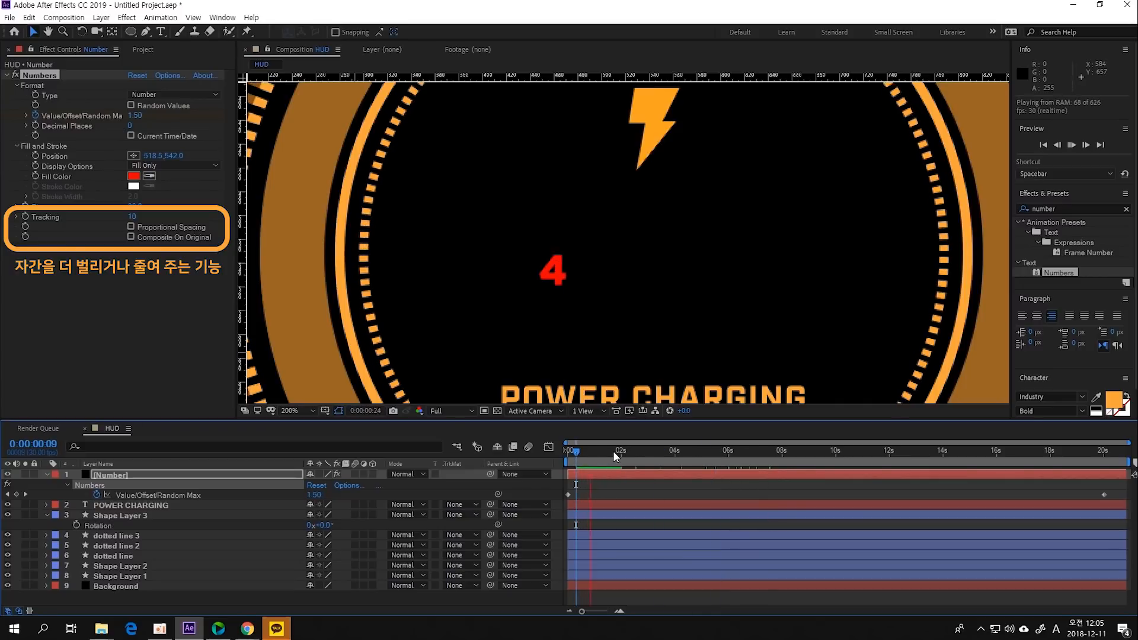
left_click_drag(697, 457, 543, 489)
key("space")
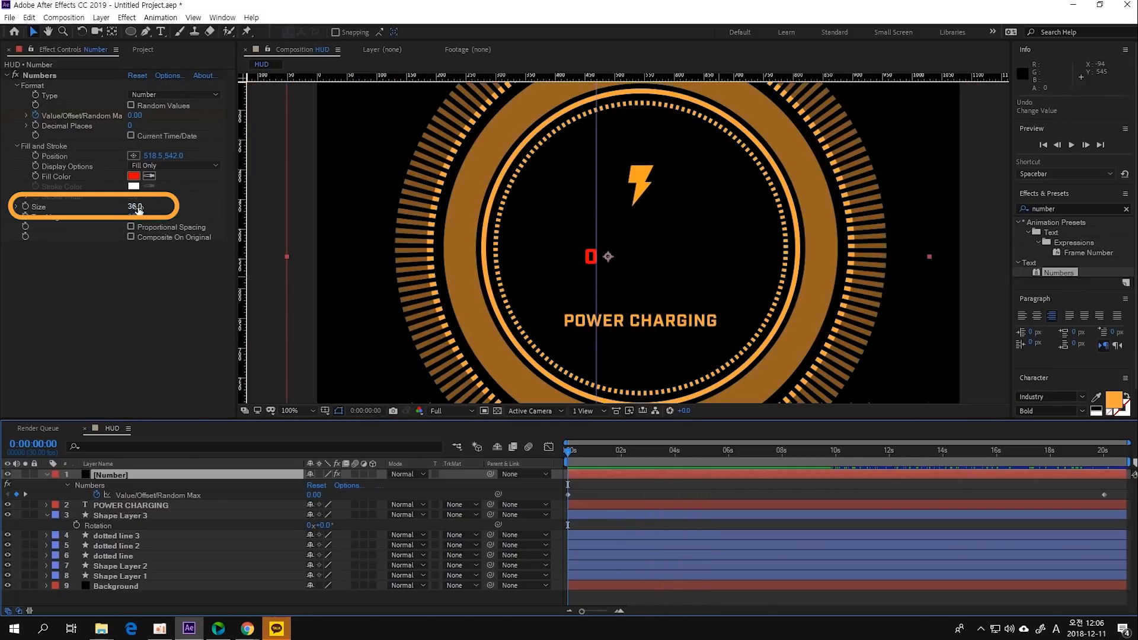
Set the Numbers effect's size to 160.
left_click_drag(136, 206, 202, 201)
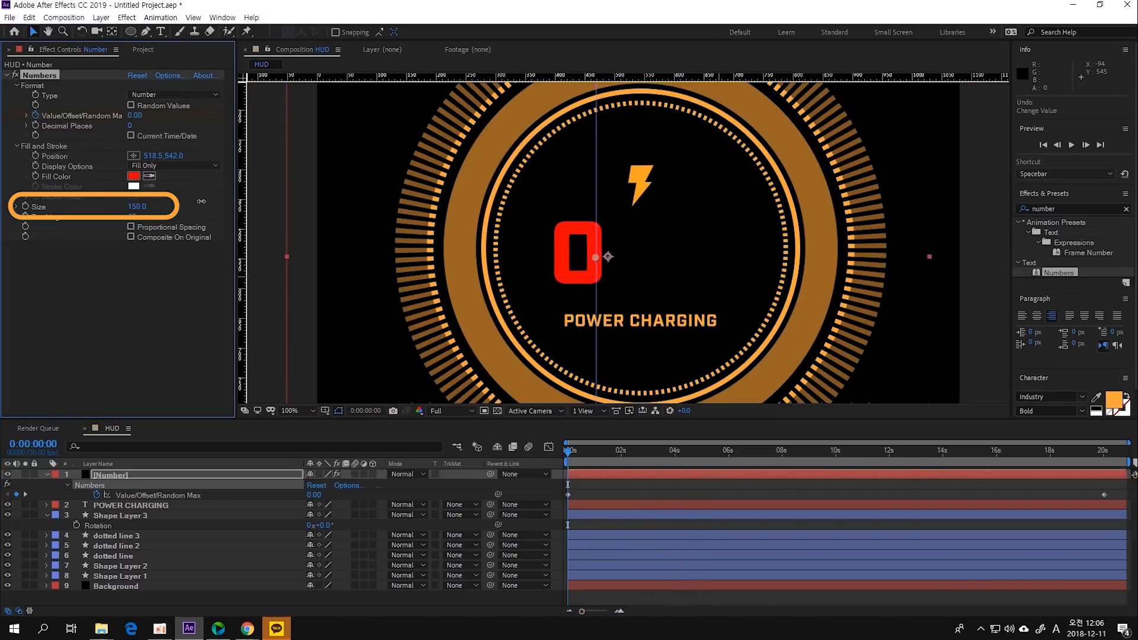
left_click(140, 207)
type("160")
key("Return")
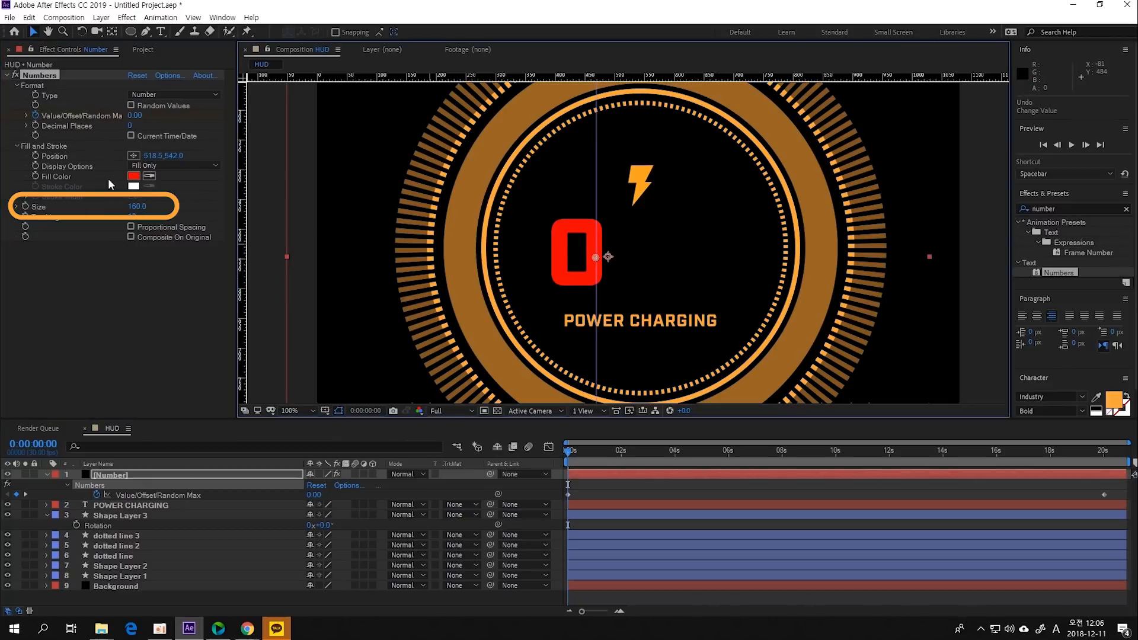
Sample the ring's light orange as the Numbers effect's fill color and move the readout's position to 618.5, 547.0.
left_click(150, 176)
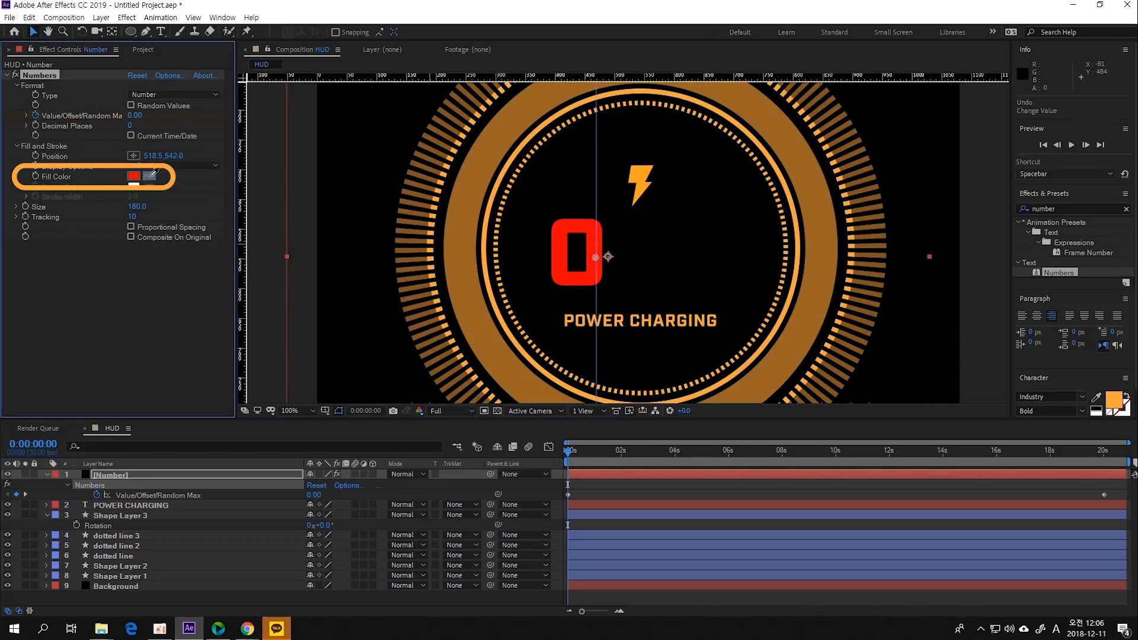
left_click(491, 216)
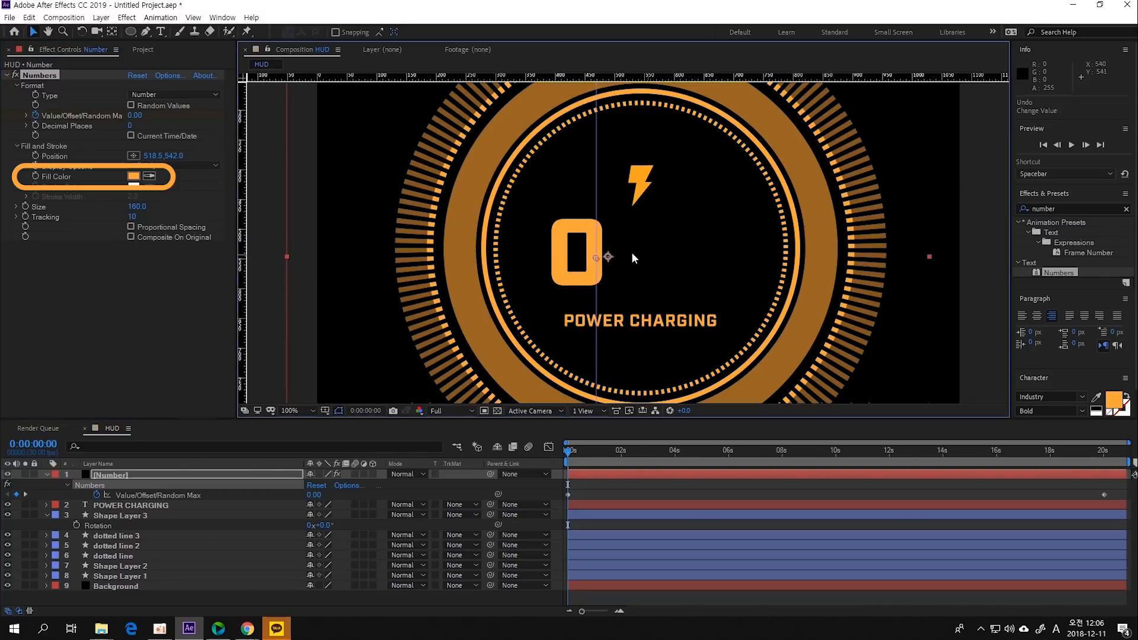
mouse_move(154, 156)
left_mouse_down()
mouse_move(207, 155)
mouse_move(173, 164)
left_mouse_up()
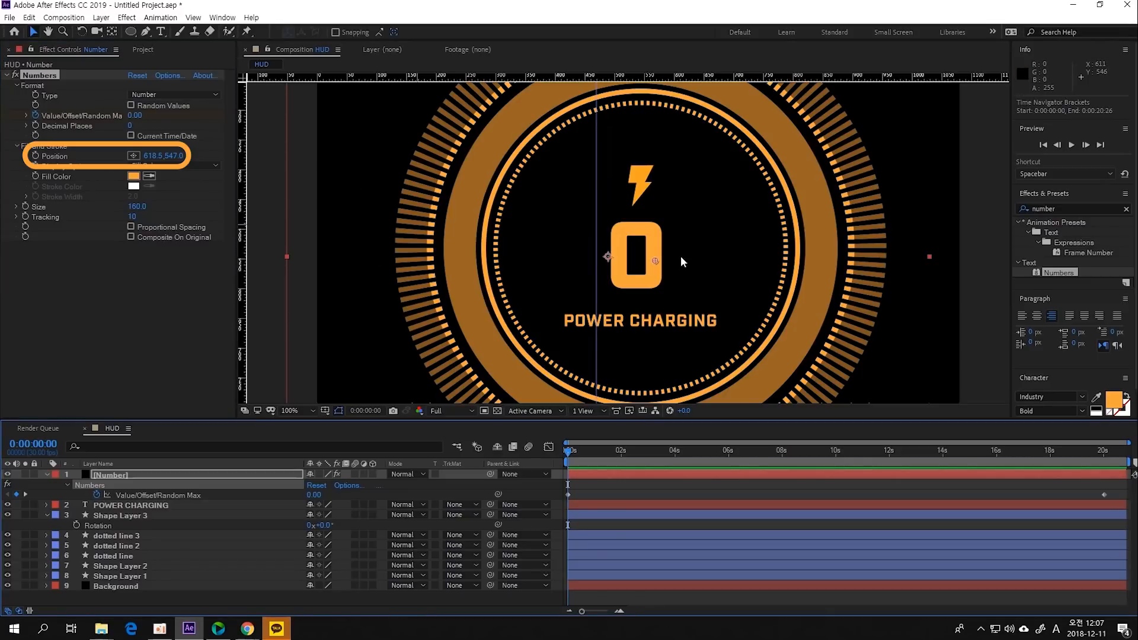
Add a "%" text layer to the right of the number readout and scale it up to about 206%.
left_click(160, 32)
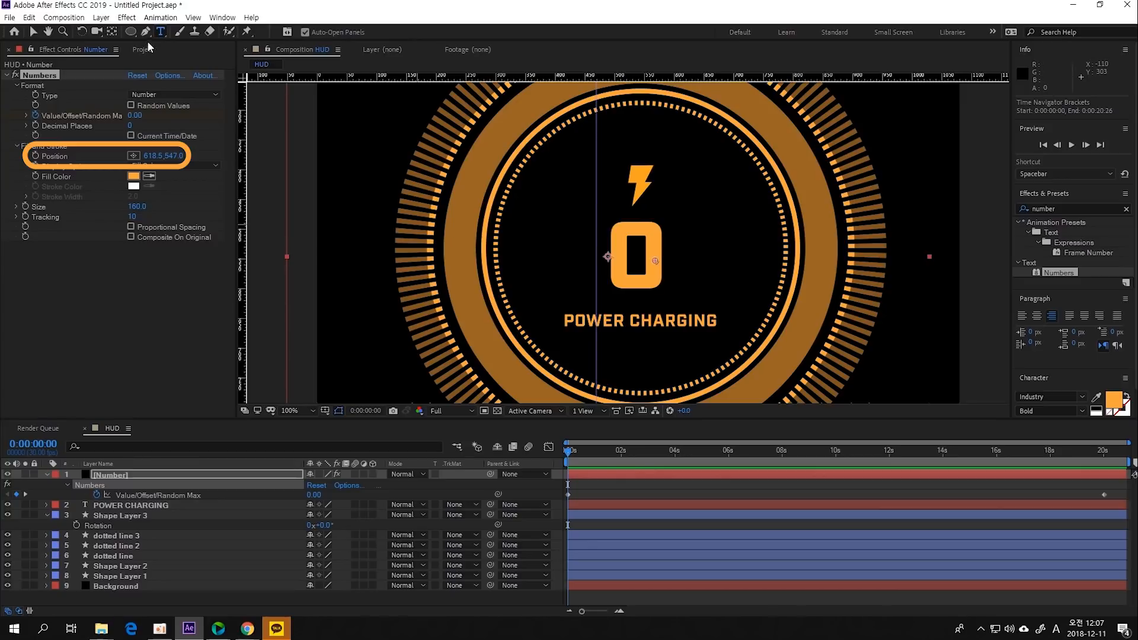
left_click(695, 282)
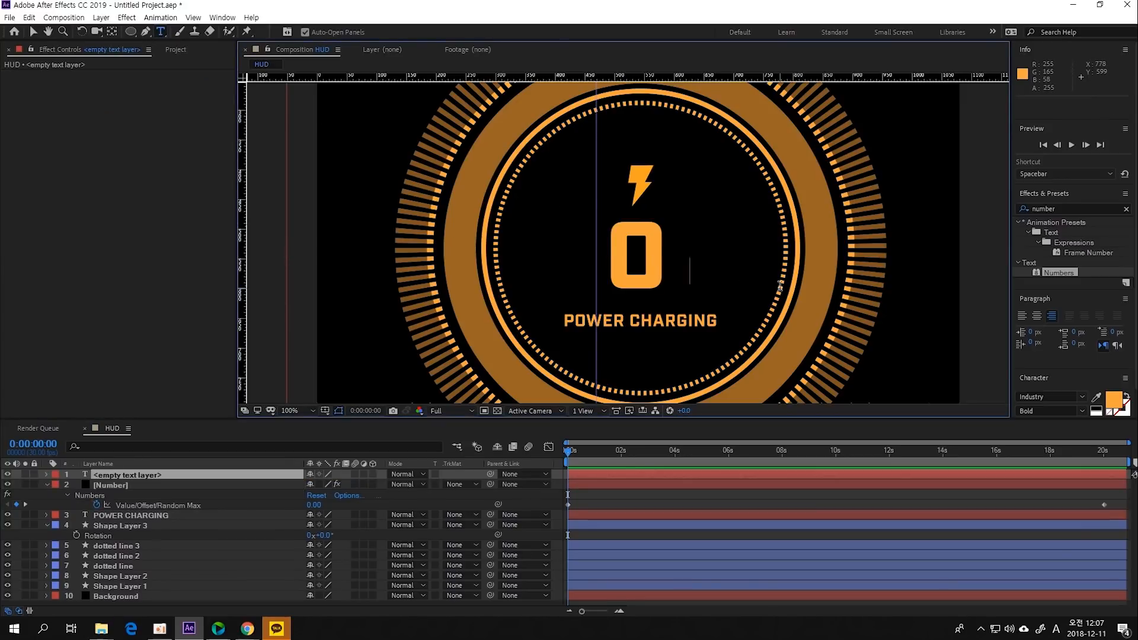
type("%")
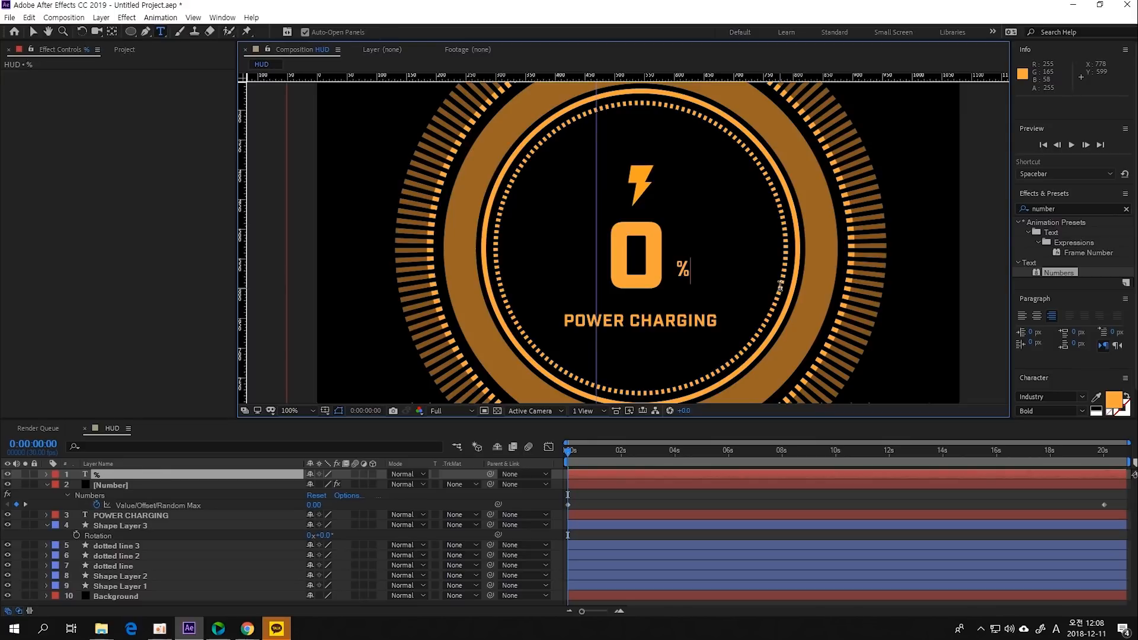
left_click(34, 33)
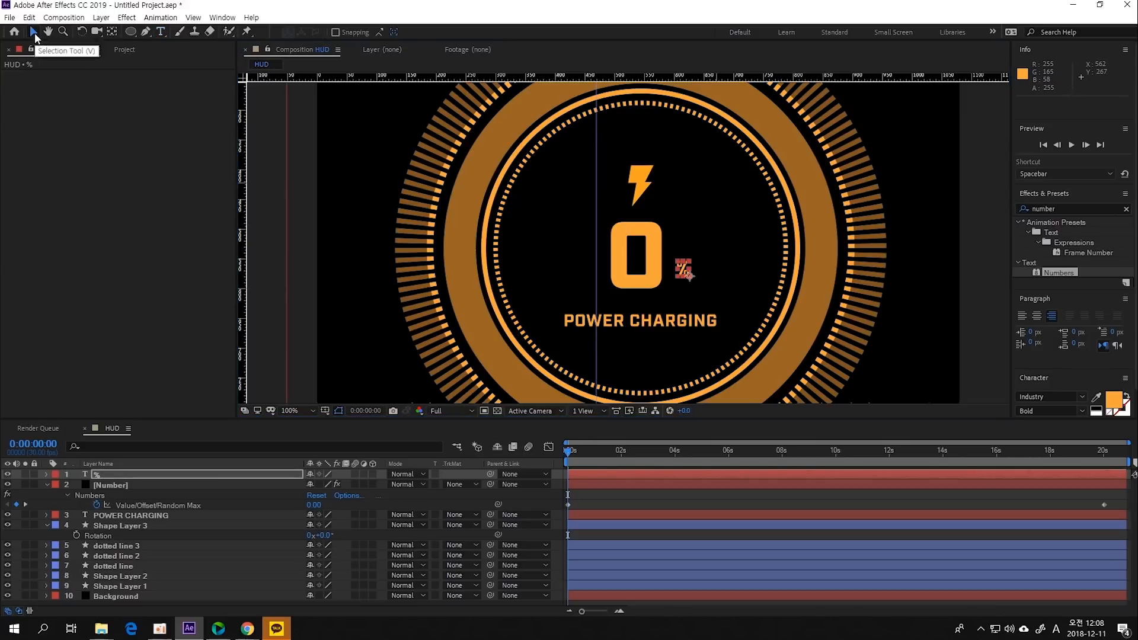
left_click_drag(690, 262, 719, 262)
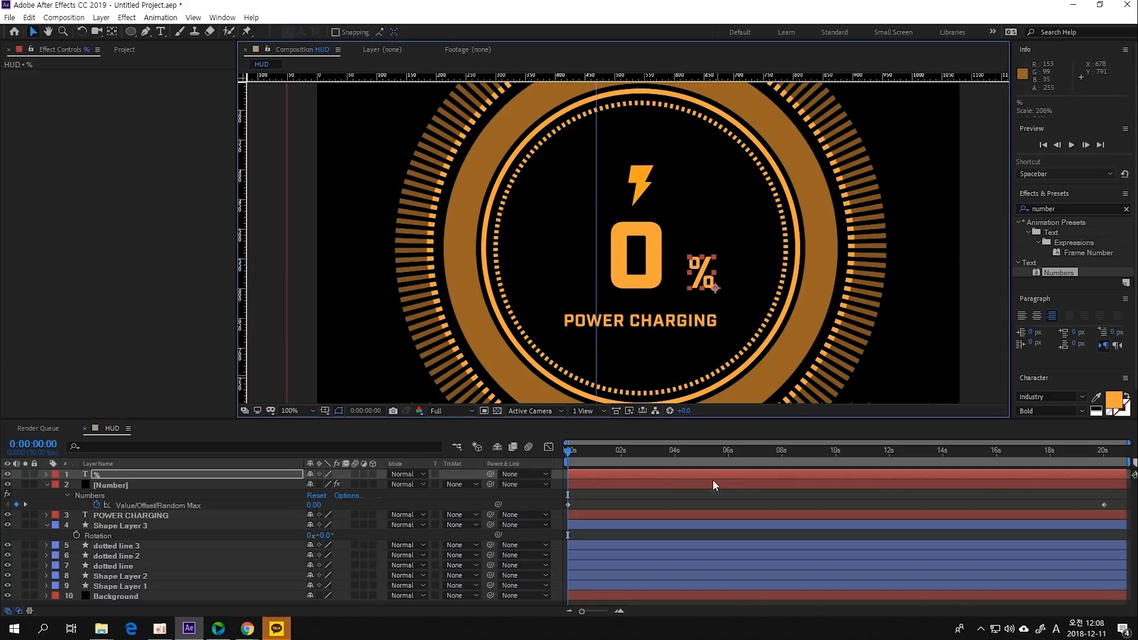
left_click(771, 519)
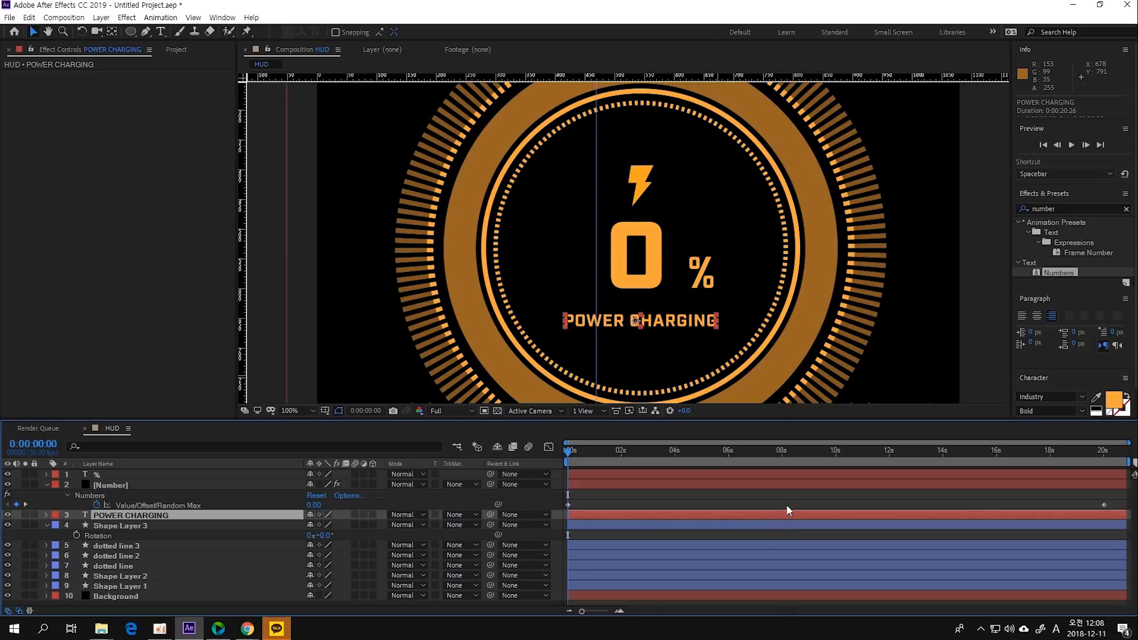
Preview the count, then check the two-digit readout's placement at 0:00:13:22.
key("space")
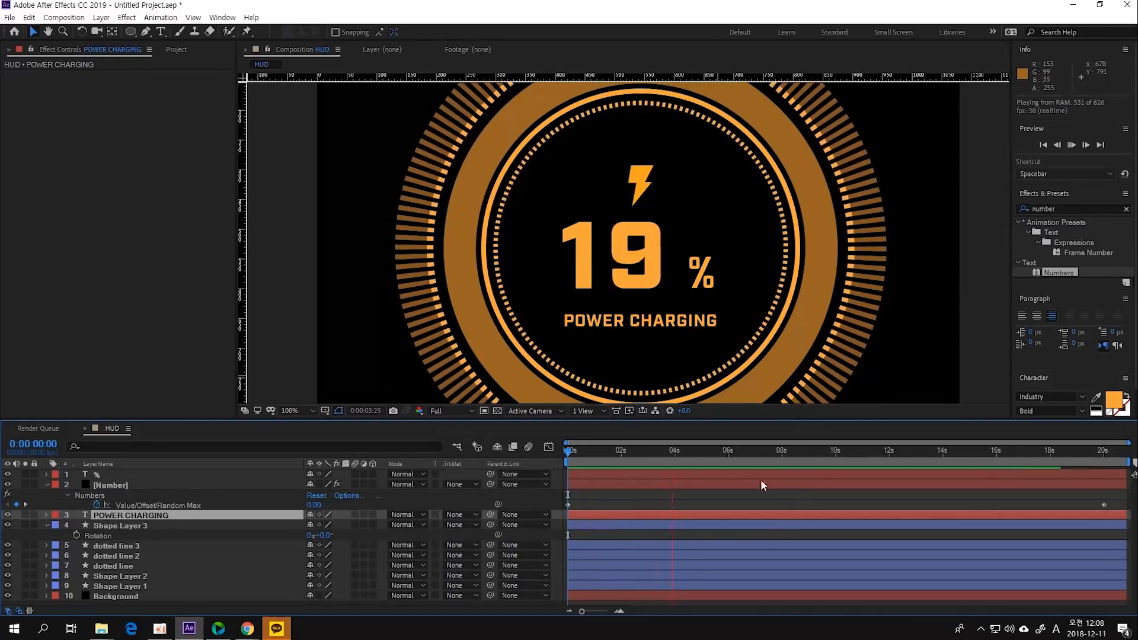
key("space")
left_click_drag(652, 475, 935, 489)
left_click(654, 298)
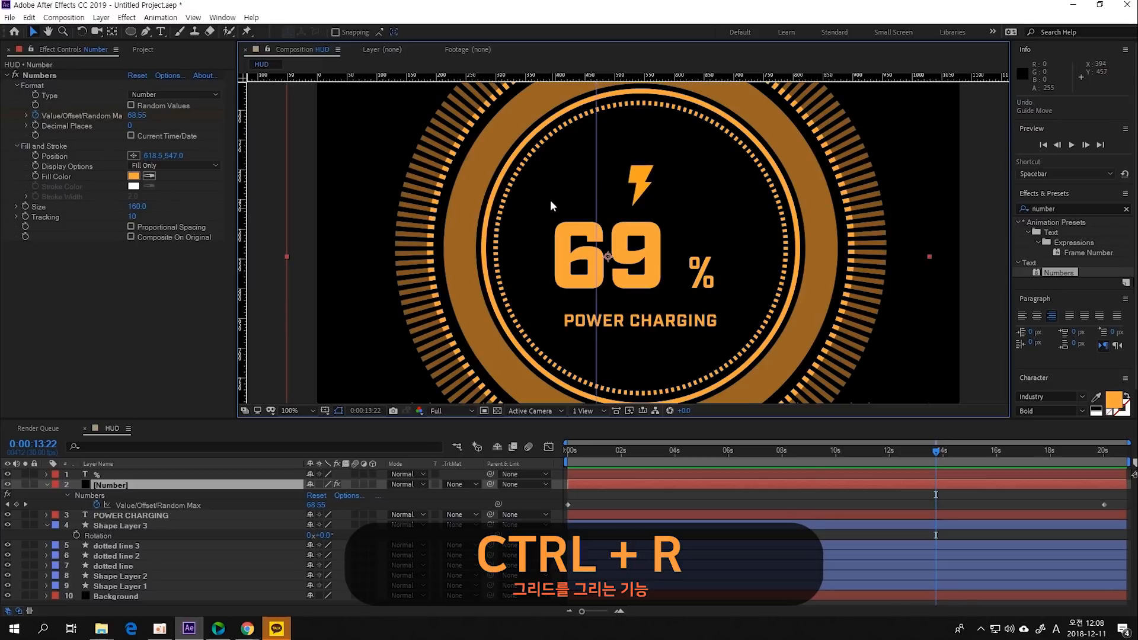
Add vertical ruler guides at both ends of the POWER CHARGING text, at about 670 and 416.
key("ctrl+r")
key("ctrl+r")
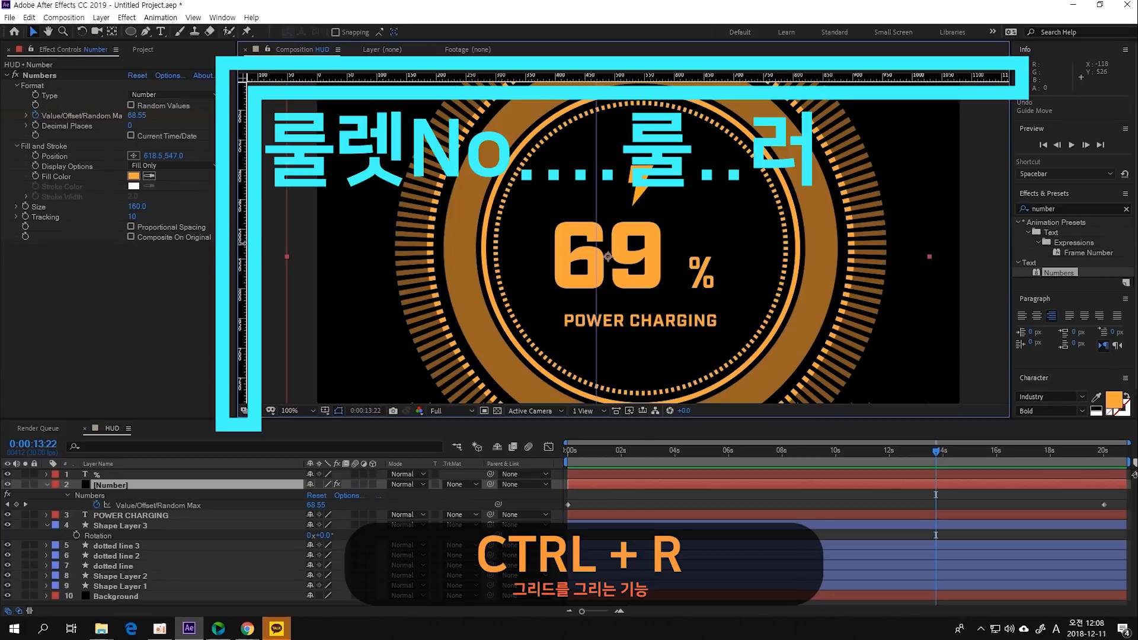
left_click(242, 244)
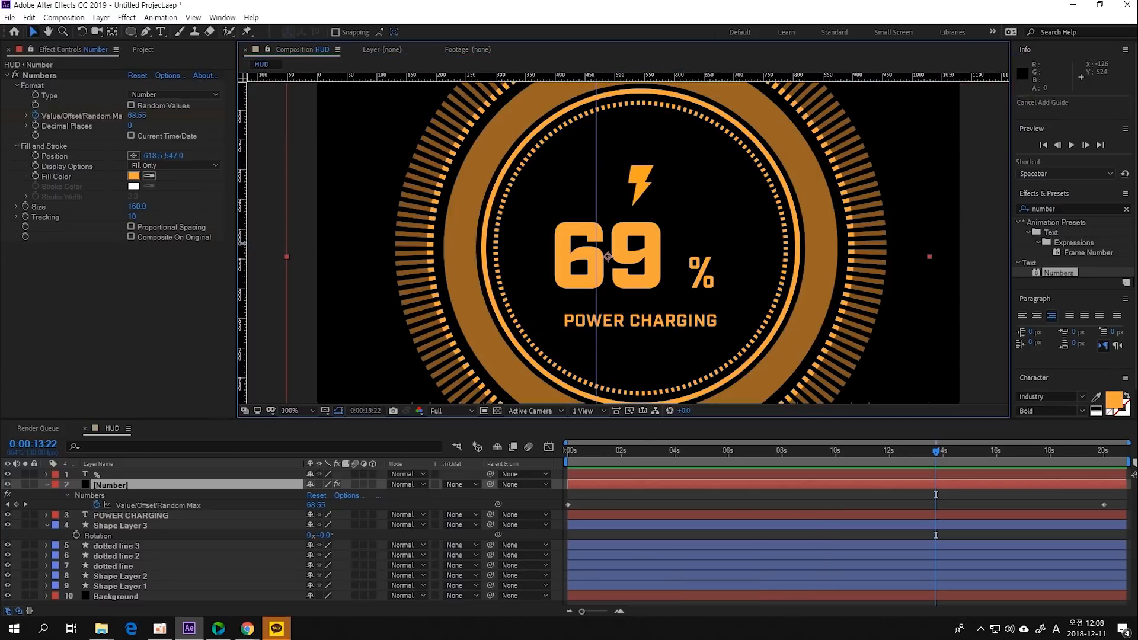
left_click_drag(244, 243, 715, 329)
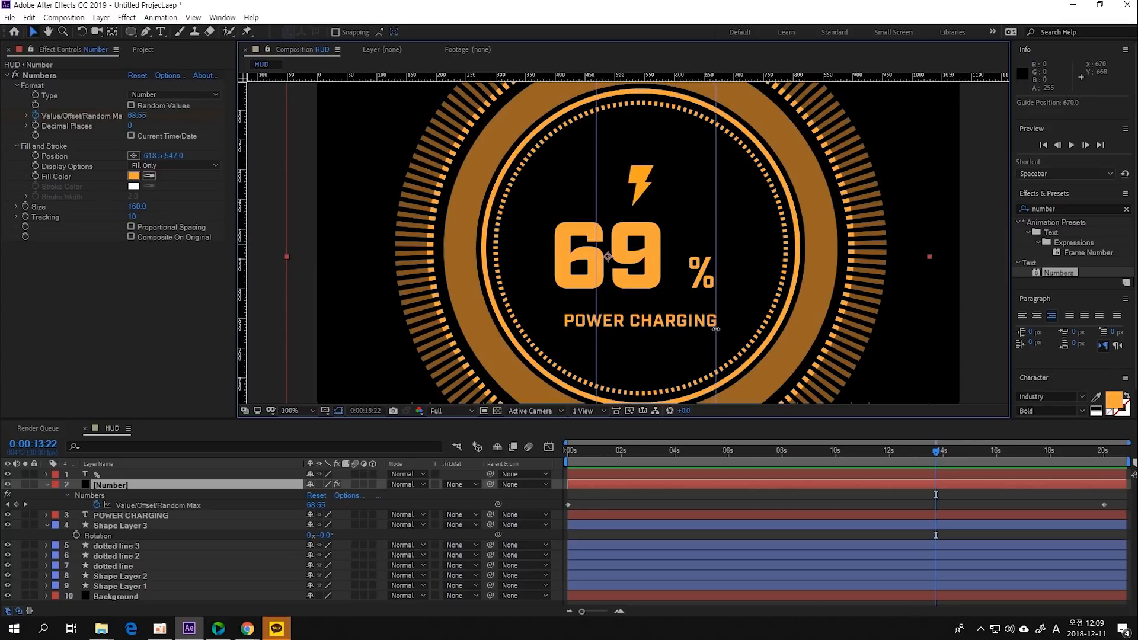
left_click_drag(243, 281, 565, 348)
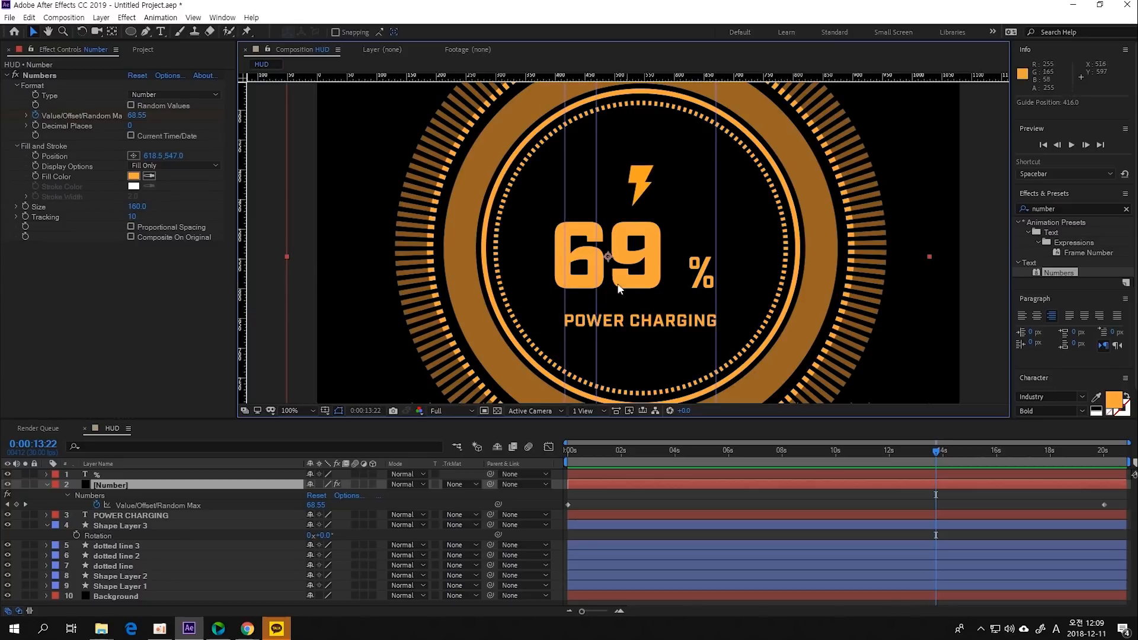
Move the existing vertical guide to the center of the Shape Layer 1 ring, at 543.
left_click_drag(596, 286, 640, 322)
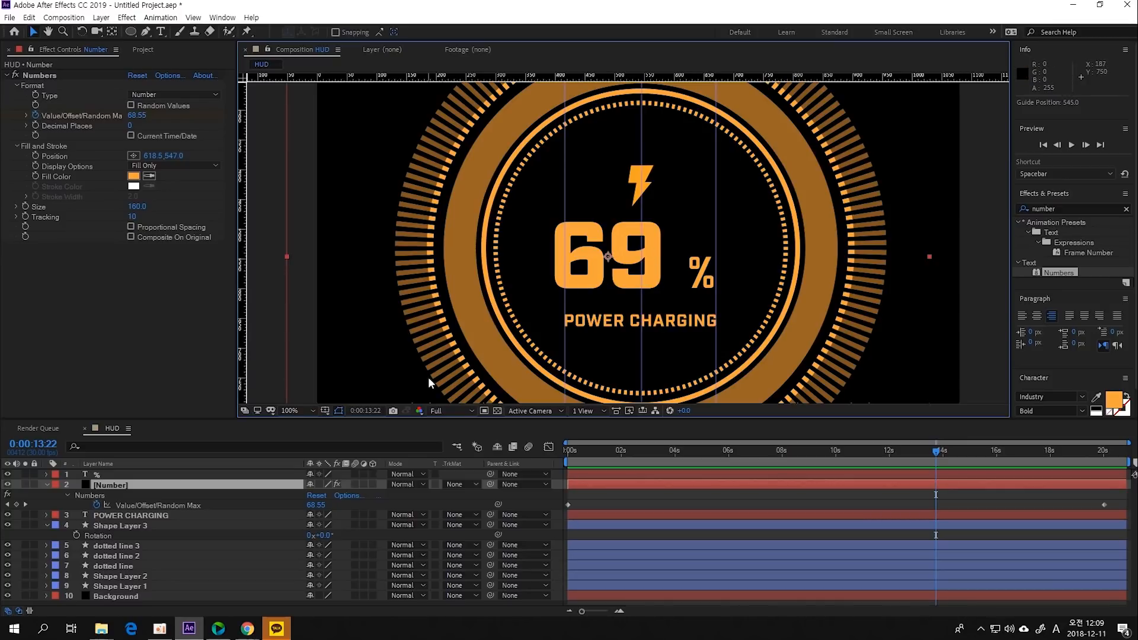
left_click(122, 586)
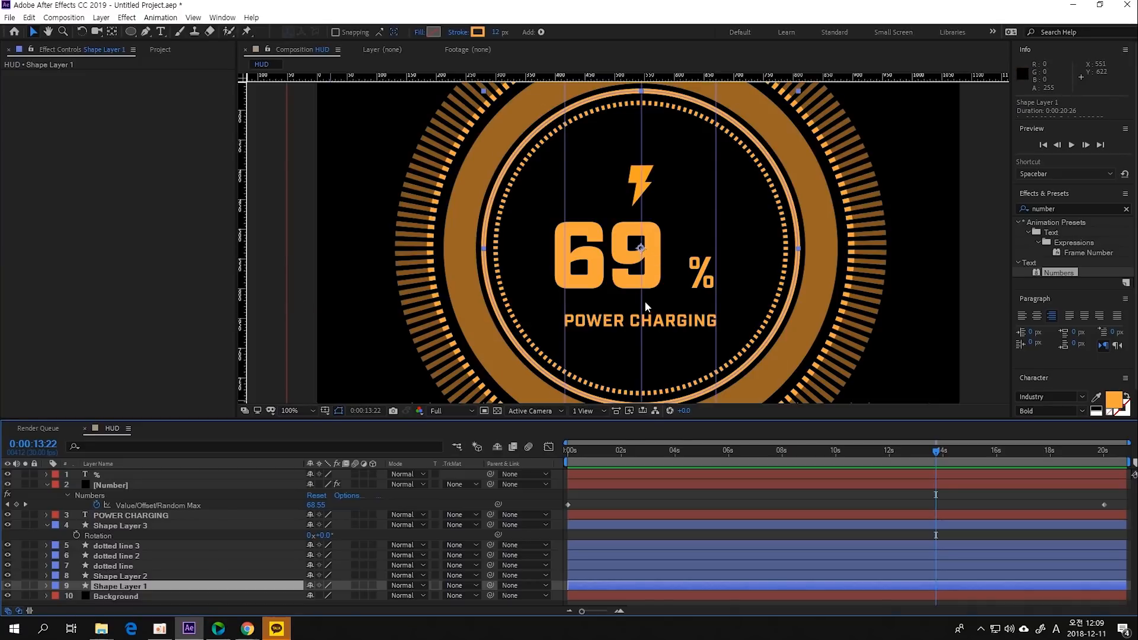
left_click_drag(643, 302, 640, 303)
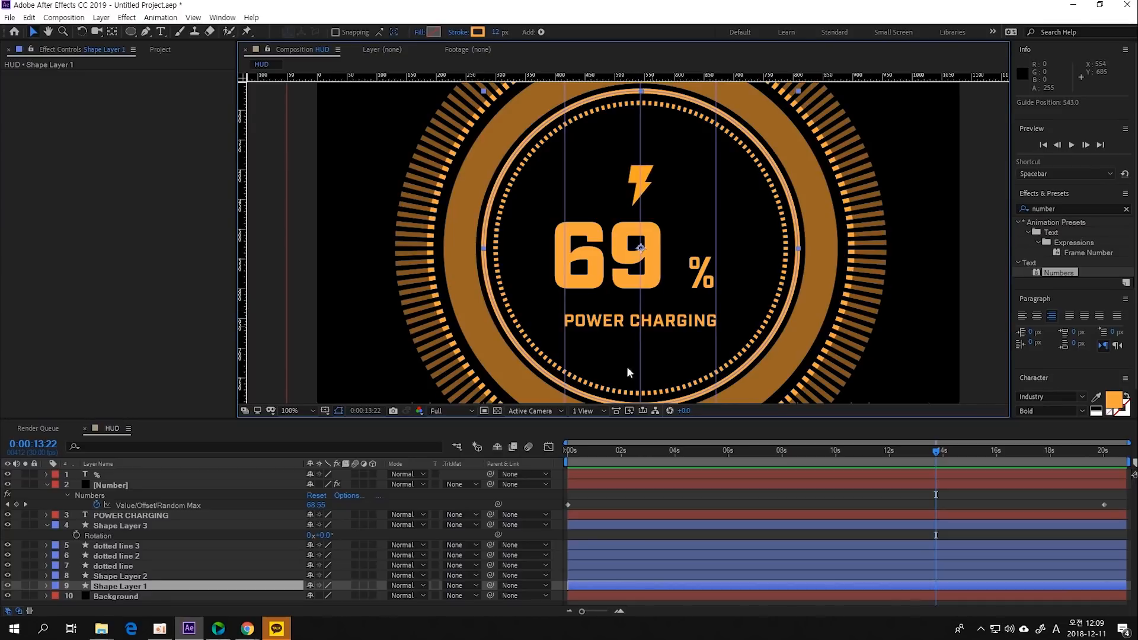
Align the % text's right edge with the guide at the end of POWER CHARGING, at position 672.7, 599.0.
left_click_drag(646, 452, 514, 447)
key("space")
left_click_drag(590, 445, 1072, 489)
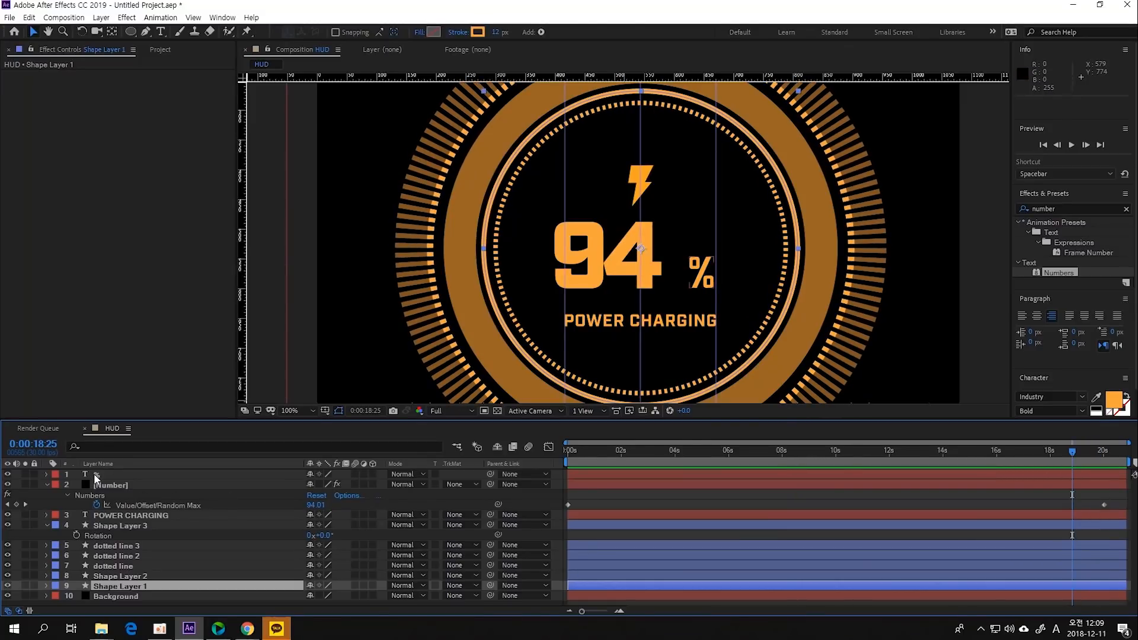
left_click(96, 475)
scroll(788, 257, "up", 1)
key("space")
left_click_drag(811, 355, 716, 274)
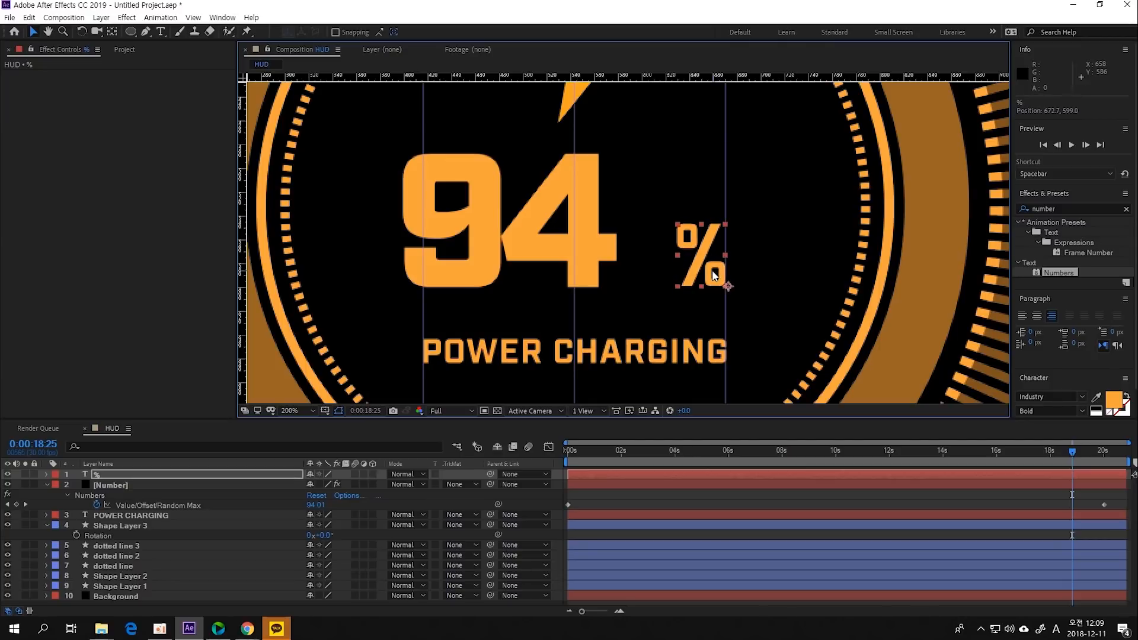
Split the Number layer at 0:00:01:28, the frame where the count changes from 9 to 10.
scroll(714, 274, "down", 3)
mouse_move(602, 451)
left_mouse_down()
mouse_move(841, 463)
mouse_move(830, 492)
mouse_move(559, 511)
mouse_move(589, 454)
mouse_move(617, 454)
left_mouse_up()
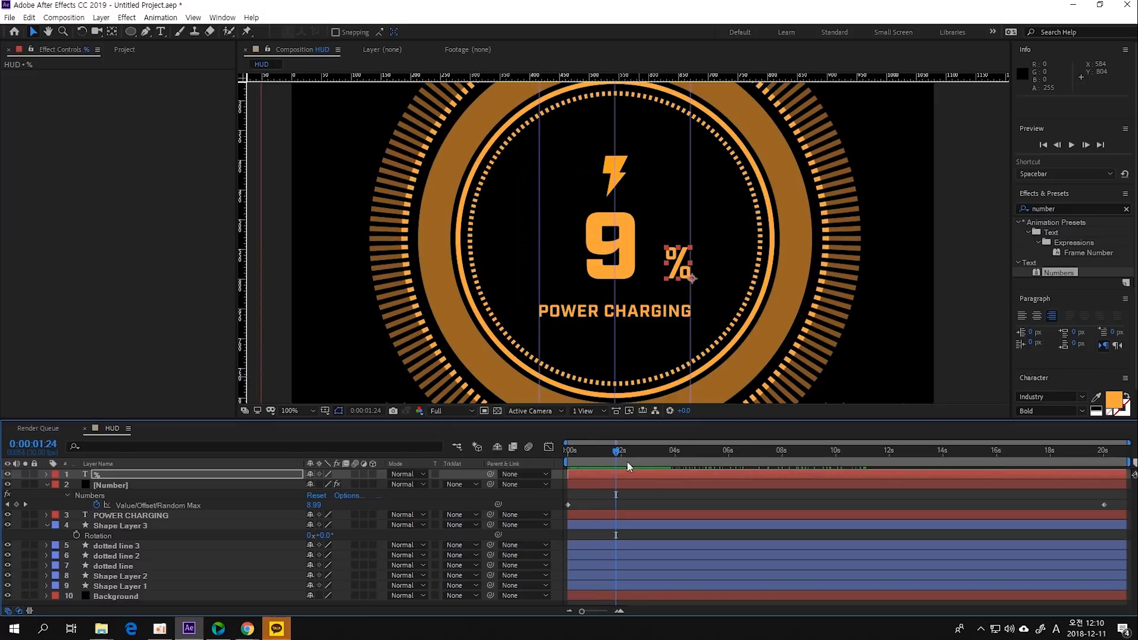
left_click(630, 486)
left_click_drag(617, 457, 622, 457)
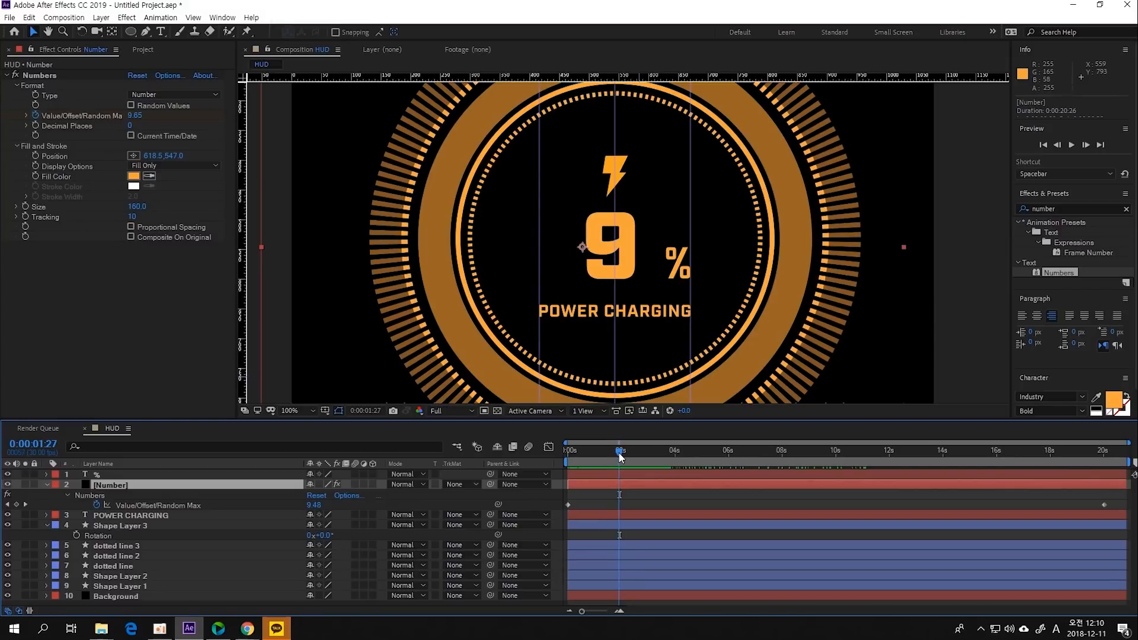
left_click(622, 457)
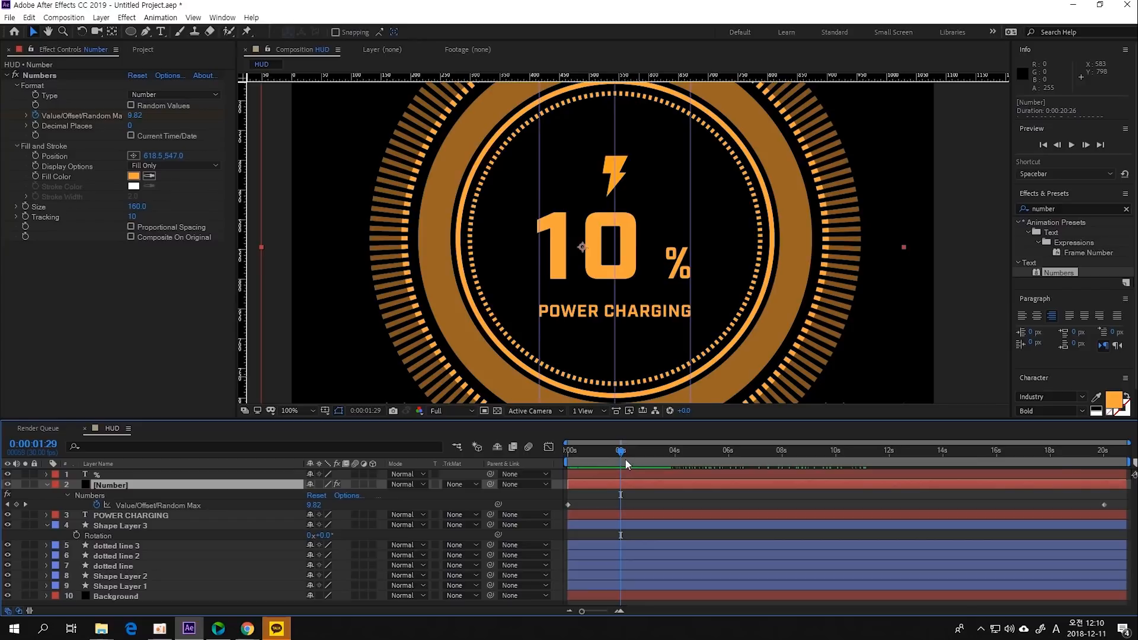
left_click(617, 453)
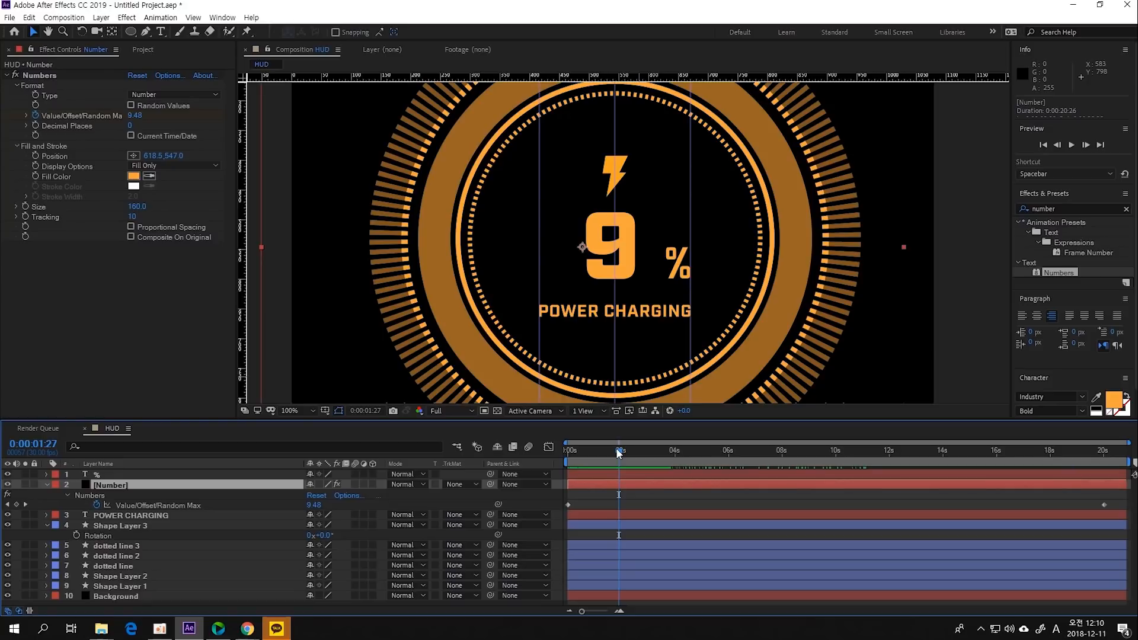
key("Page_Down")
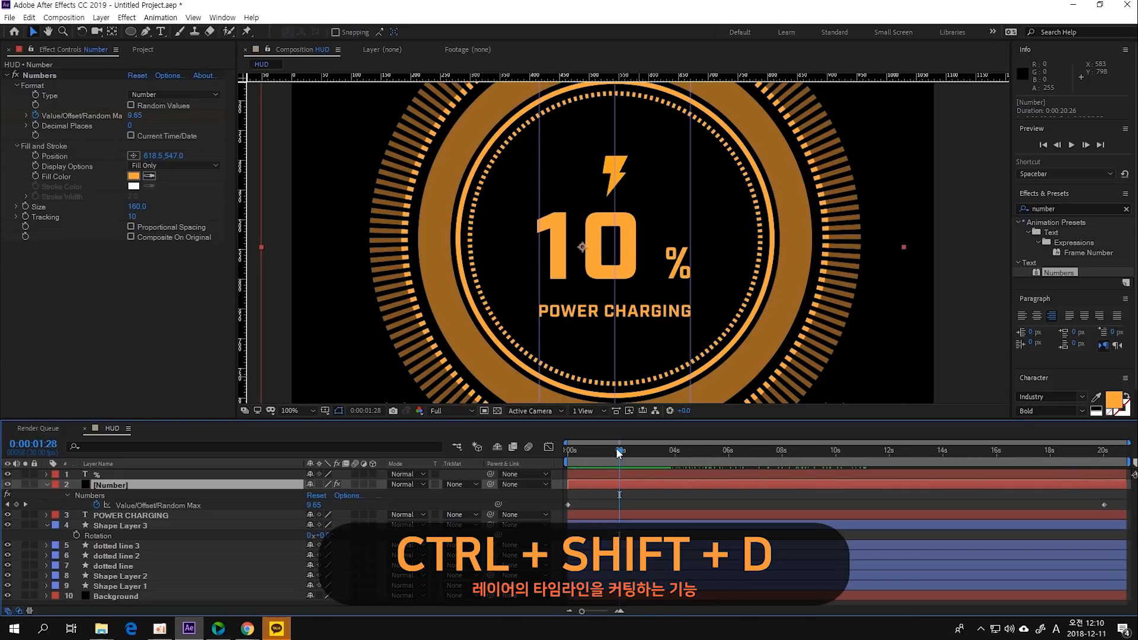
key("ctrl+shift+d")
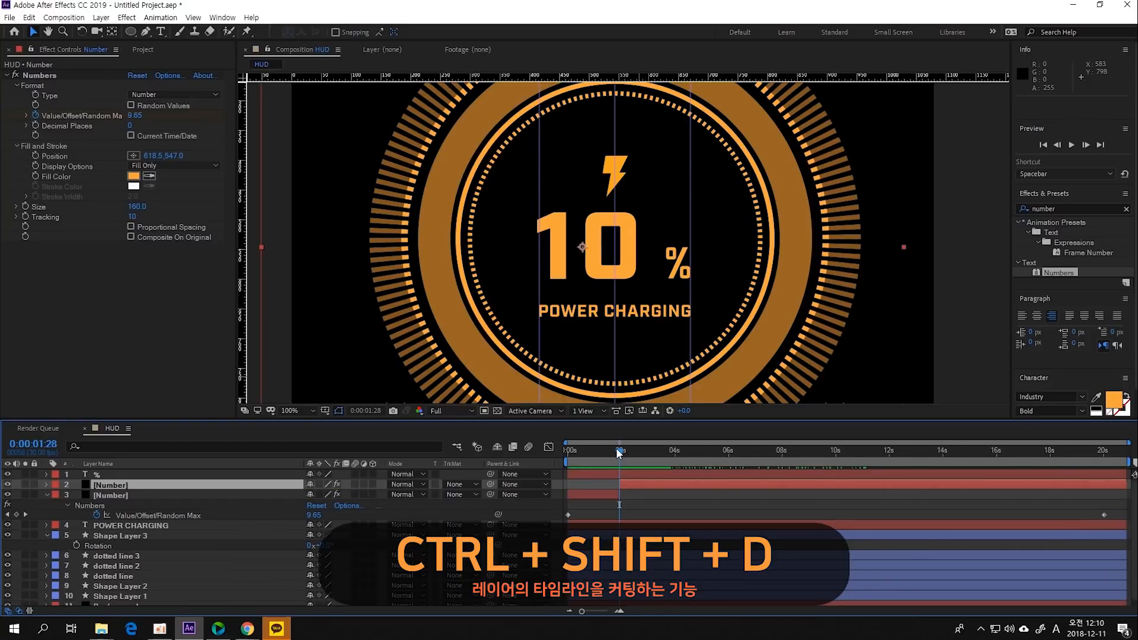
Shift the Number segment starting at 0:00:01:28 to the right to balance the two-digit readout around the center guide.
left_click(605, 496)
mouse_move(618, 453)
left_mouse_down()
mouse_move(603, 490)
mouse_move(613, 454)
mouse_move(599, 463)
mouse_move(633, 452)
mouse_move(611, 488)
mouse_move(622, 456)
mouse_move(628, 469)
left_mouse_up()
left_click(638, 481)
left_click(656, 289)
left_click_drag(615, 270, 645, 270)
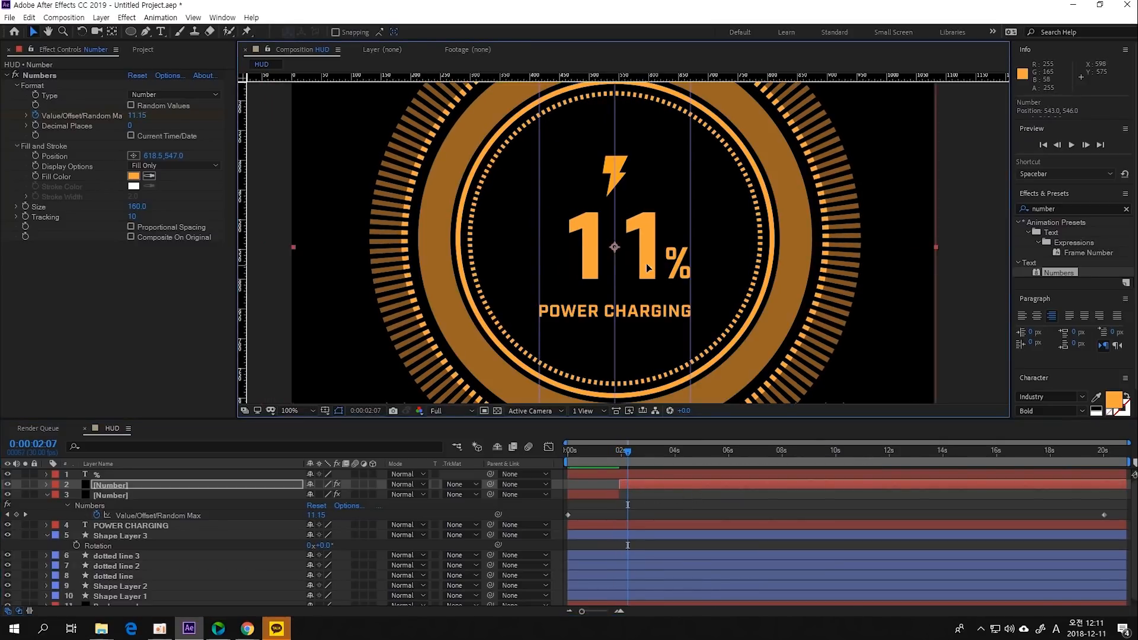
key("Left")
left_click(684, 507)
left_click_drag(616, 454, 621, 458)
left_click(635, 288)
left_click_drag(633, 287, 638, 282)
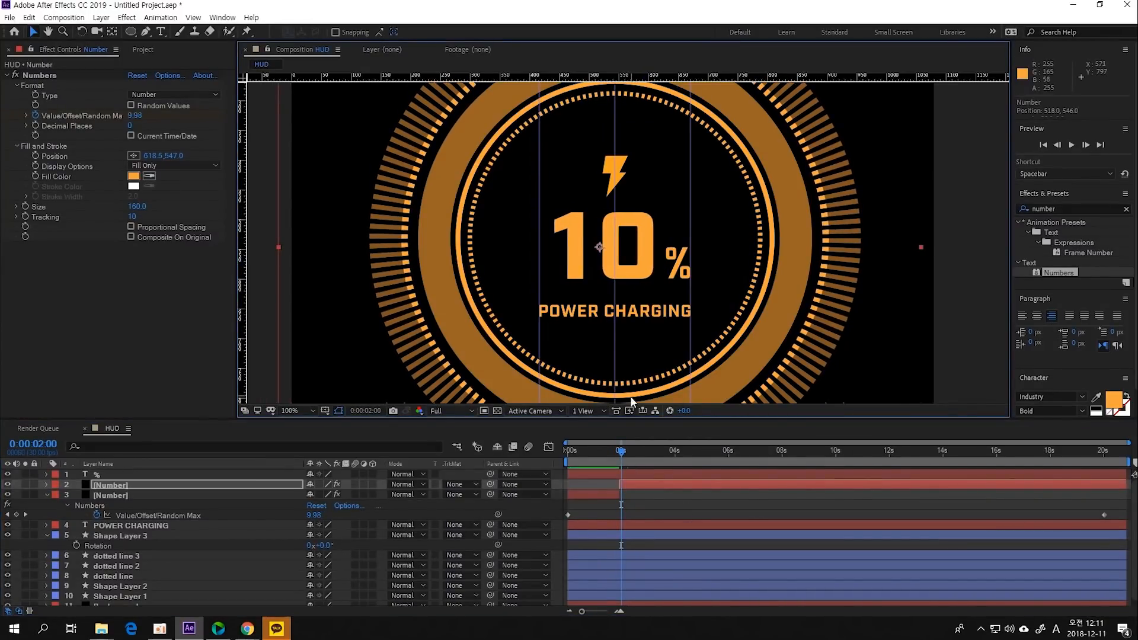
key("Left")
key("Left")
Split the two-digit Number segment at 0:00:19:28, the frame where the count reaches 100.
key("space")
left_click_drag(676, 455, 1094, 514)
key("Page_Down")
key("Page_Down")
key("Page_Down")
key("Page_Down")
key("Page_Down")
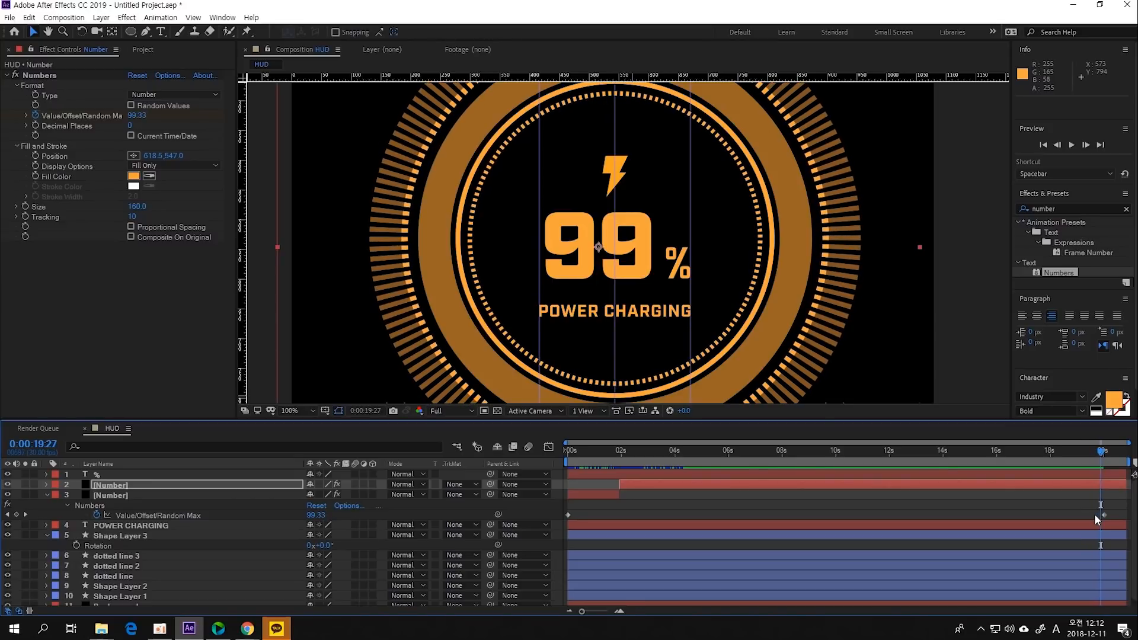
key("Page_Down")
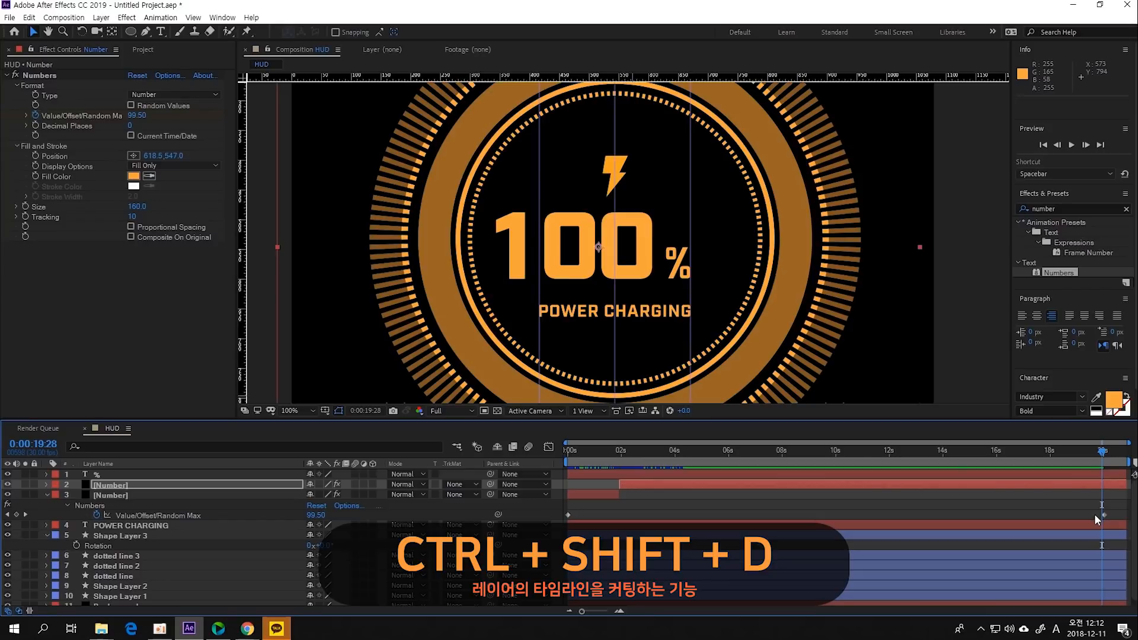
key("ctrl+shift+d")
On the last Number segment, enable Proportional Spacing, set Tracking to -6 and move the Numbers position to 647.5, 547.0.
key("Page_Down")
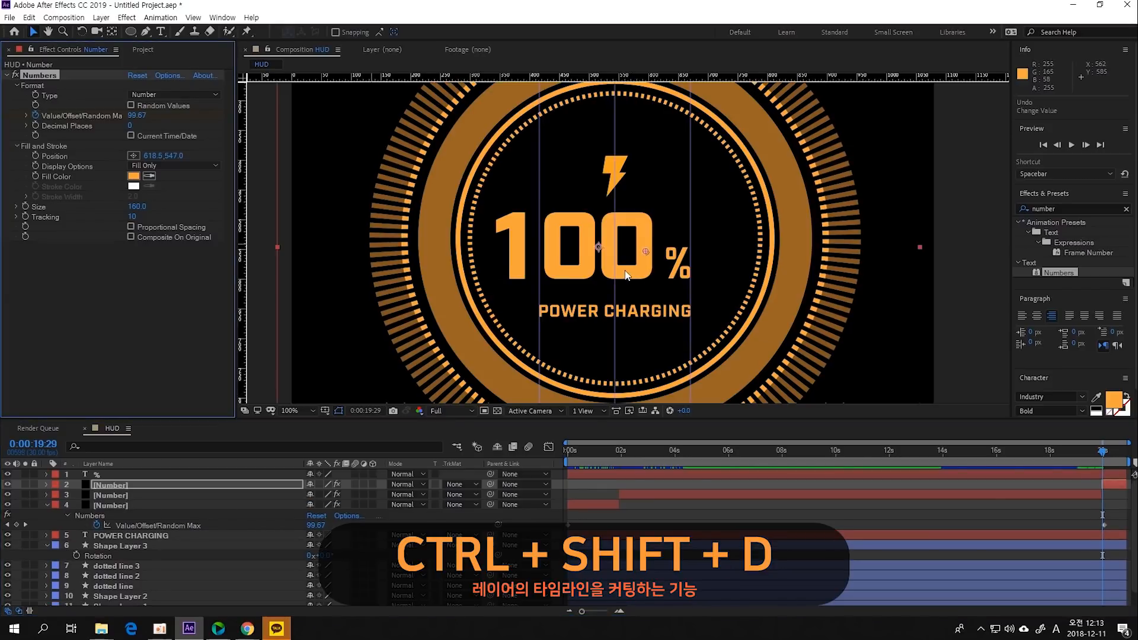
scroll(616, 271, "up", 1)
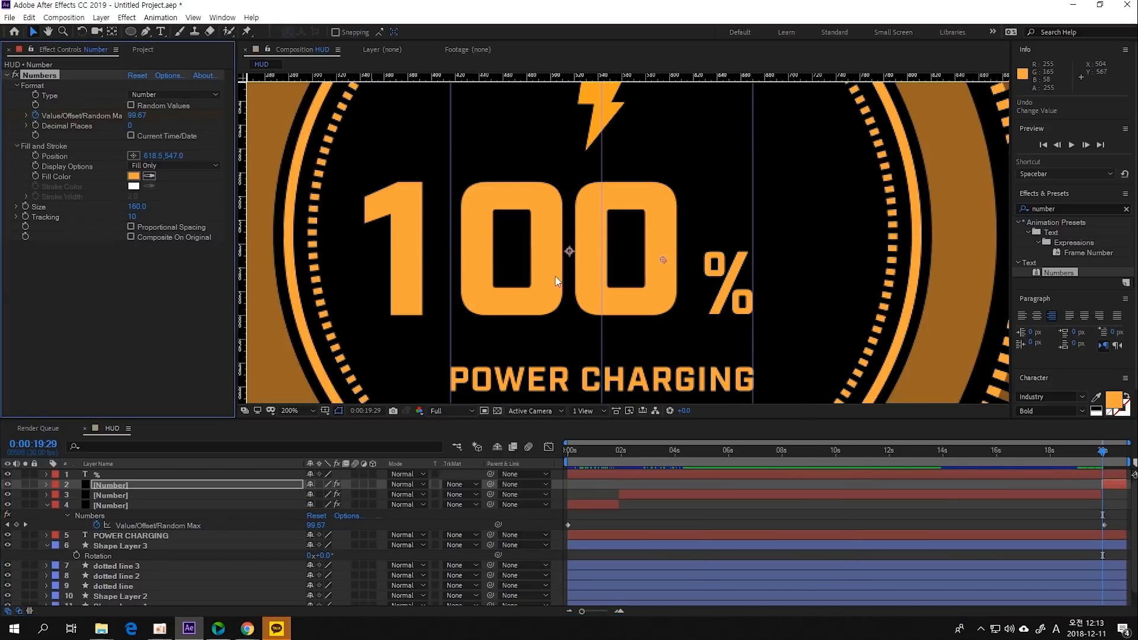
scroll(547, 277, "down", 1)
left_click_drag(1103, 450, 1107, 474)
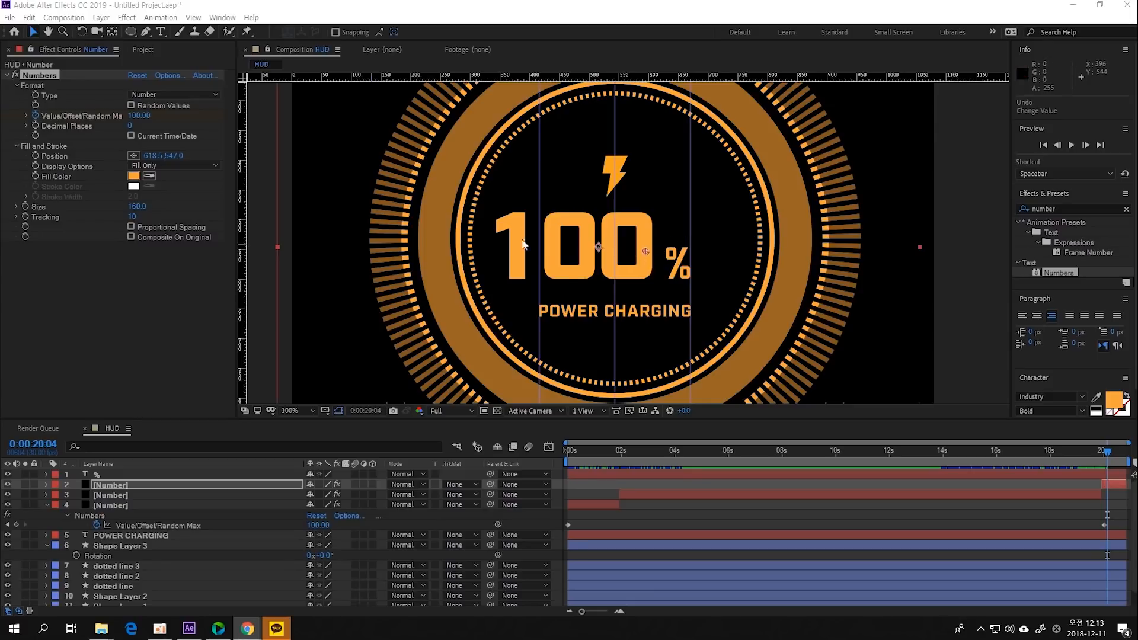
left_click(130, 228)
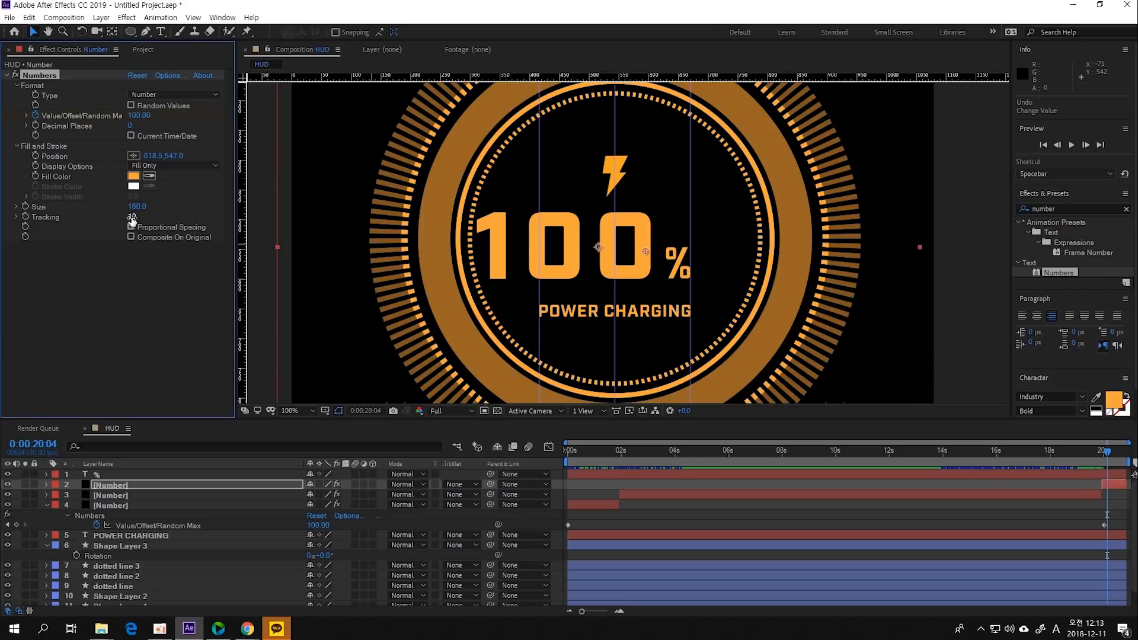
left_click_drag(131, 219, 155, 240)
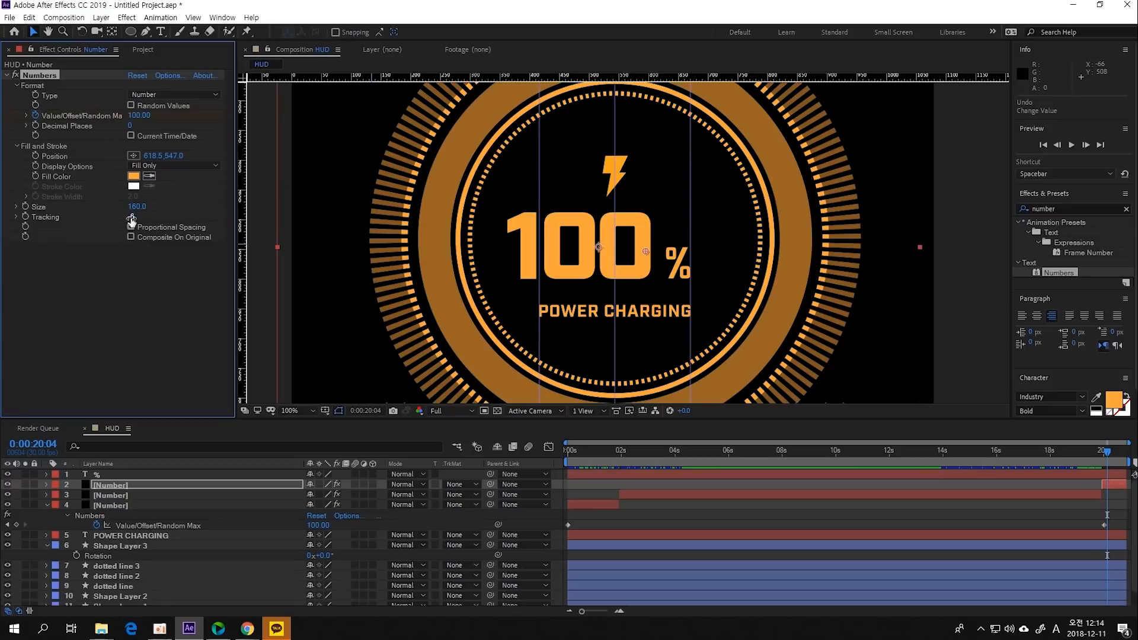
mouse_move(646, 255)
left_mouse_down()
mouse_move(666, 252)
mouse_move(624, 277)
mouse_move(623, 245)
mouse_move(634, 245)
left_mouse_up()
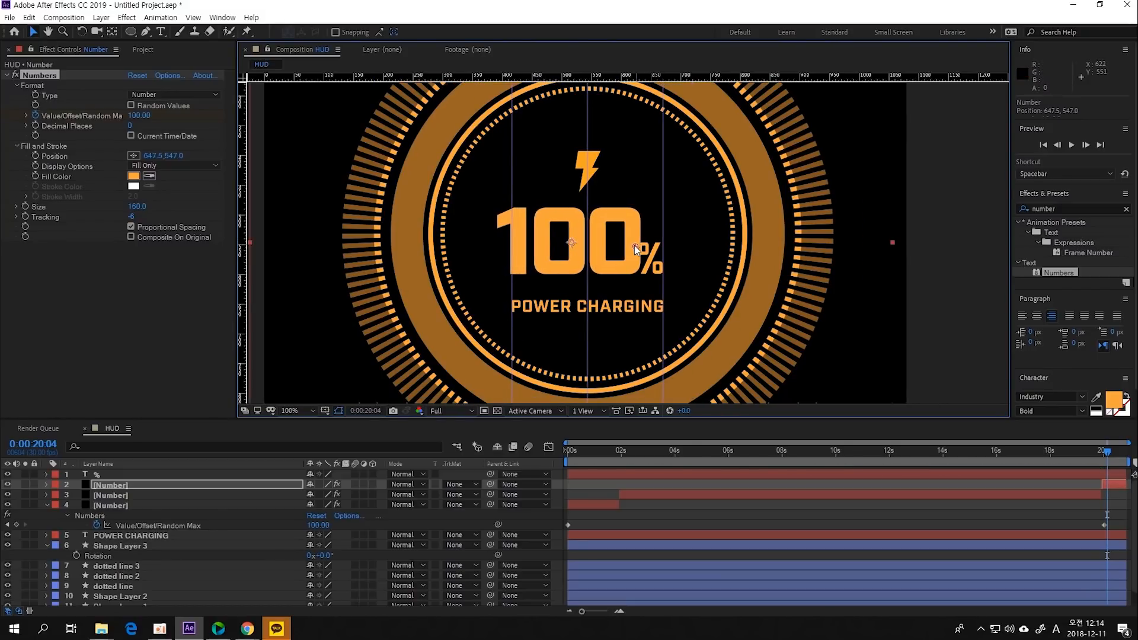
Split the % text layer at 0:00:19:28, matching the start of the 100 segment.
left_click(159, 475)
mouse_move(1106, 453)
left_mouse_down()
mouse_move(1091, 457)
mouse_move(1105, 456)
left_mouse_up()
scroll(1096, 459, "up", 1)
left_click(1097, 458)
scroll(1097, 458, "up", 10)
scroll(989, 490, "right", 3)
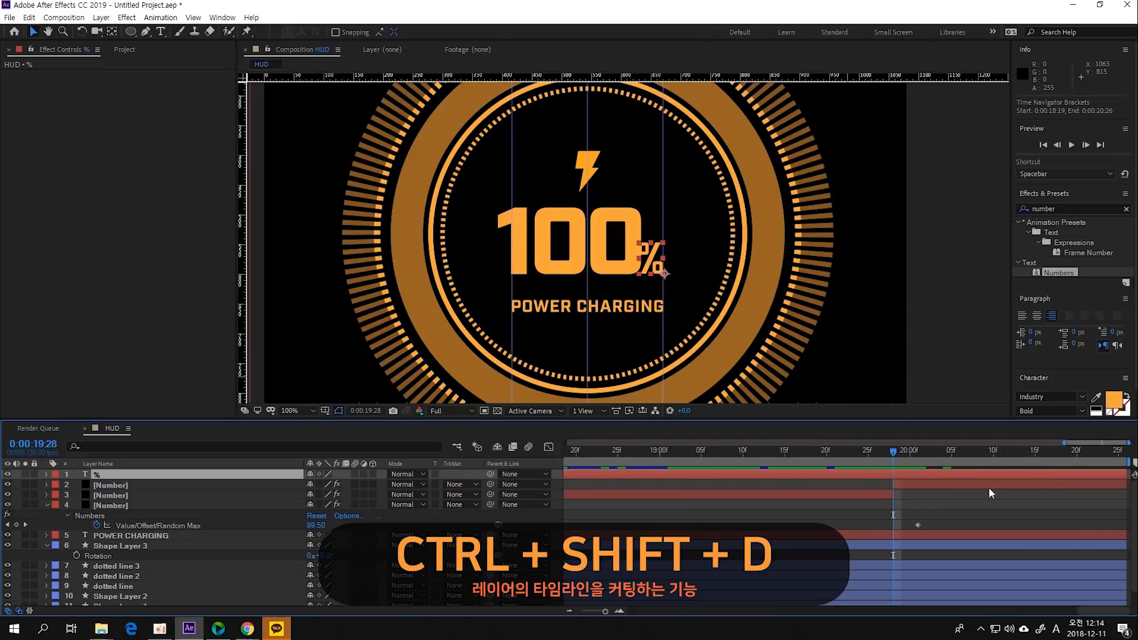
key("ctrl+shift+d")
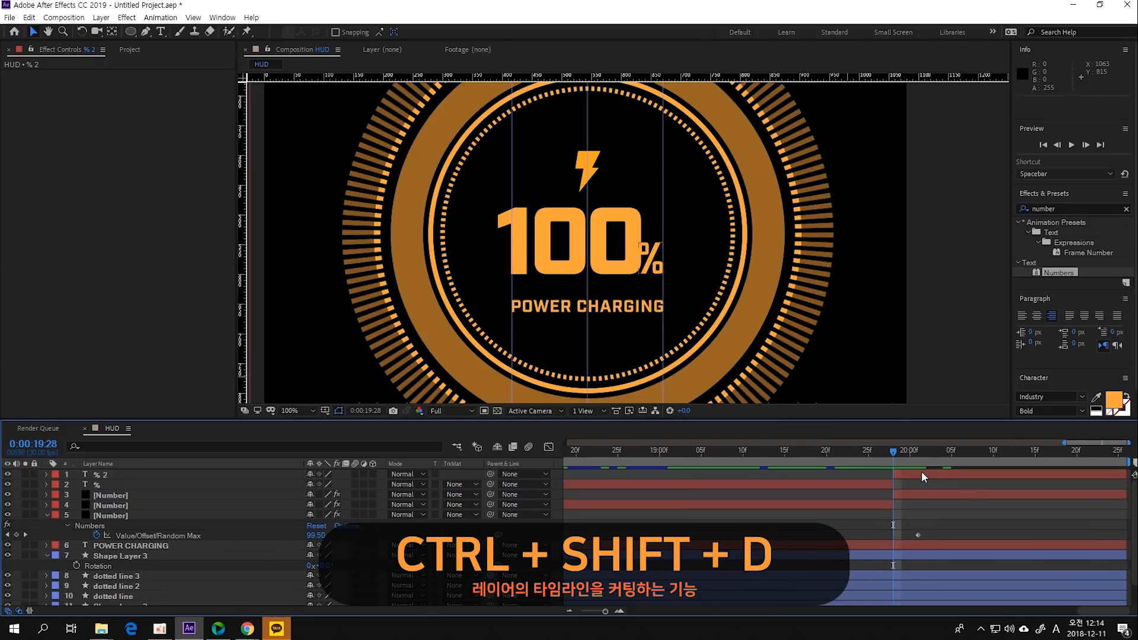
Move the % 2 text right to about 689.9, 599.0 so it clears the 100 readout.
left_click_drag(650, 265, 663, 265)
key("Left")
key("Left")
key("Left")
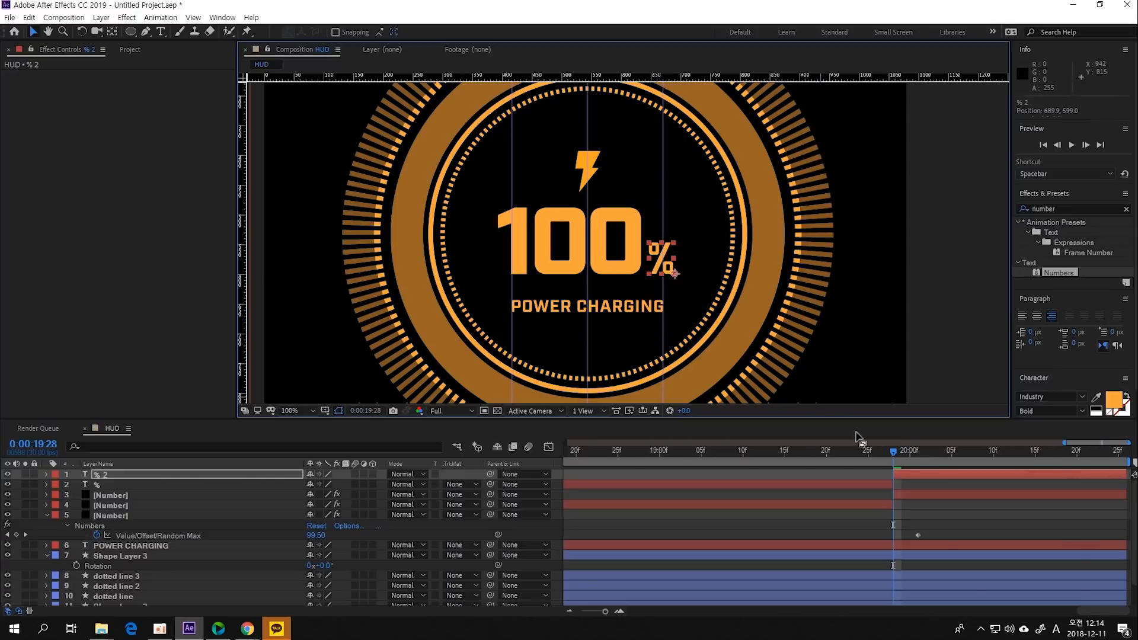
Preview the whole charging animation from the first frame with the full composition in view.
key("minus")
key("minus")
key("minus")
key("minus")
left_click(1064, 528)
left_click_drag(1104, 453, 556, 439)
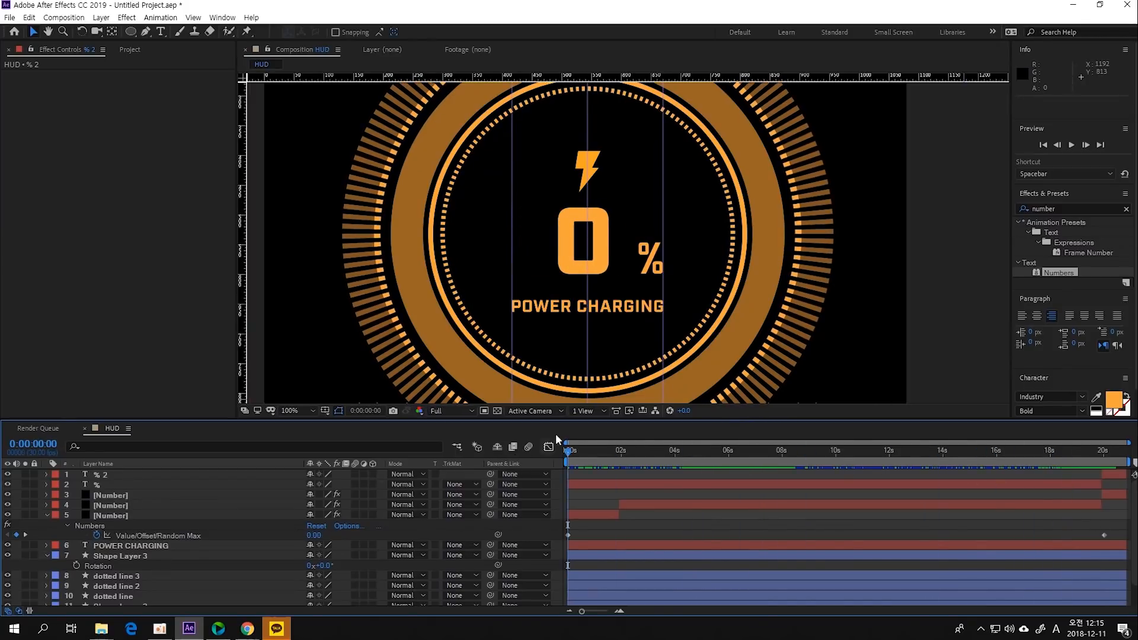
key("space")
scroll(905, 333, "down", 2)
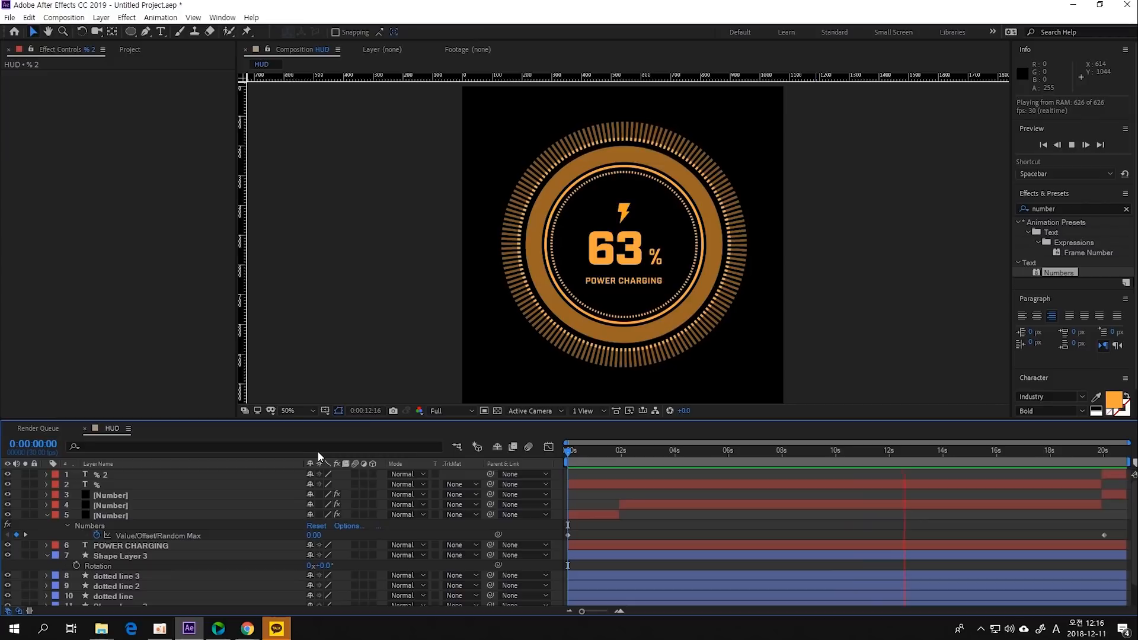
Pre-compose all layers of the HUD composition into a new composition named HUD MASTER, moving all attributes.
key("ctrl+a")
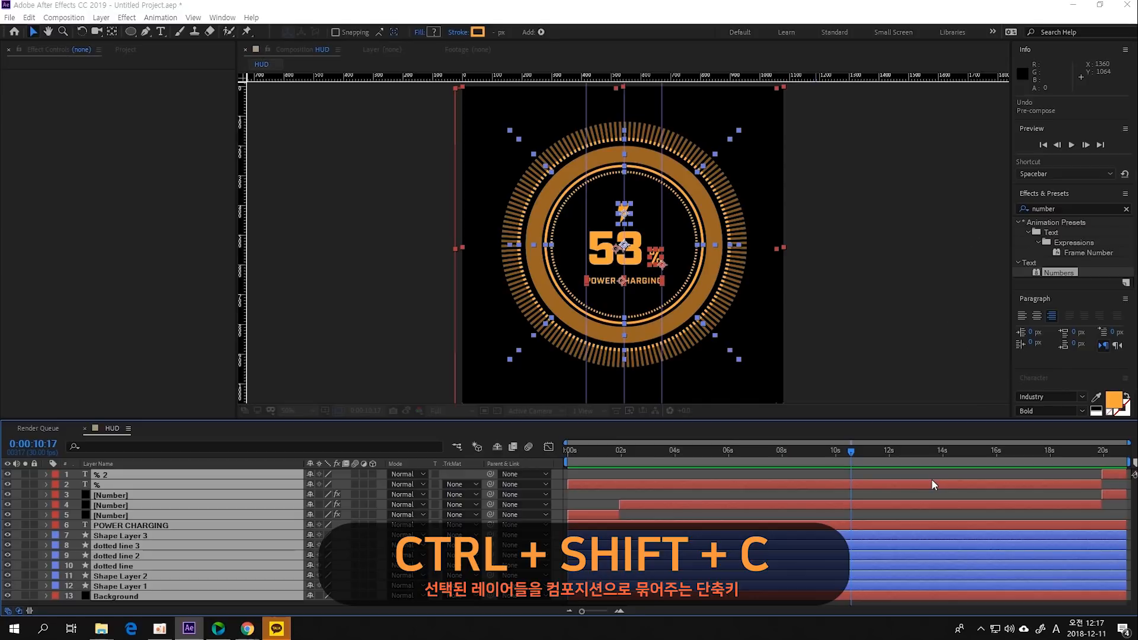
key("ctrl+shift+c")
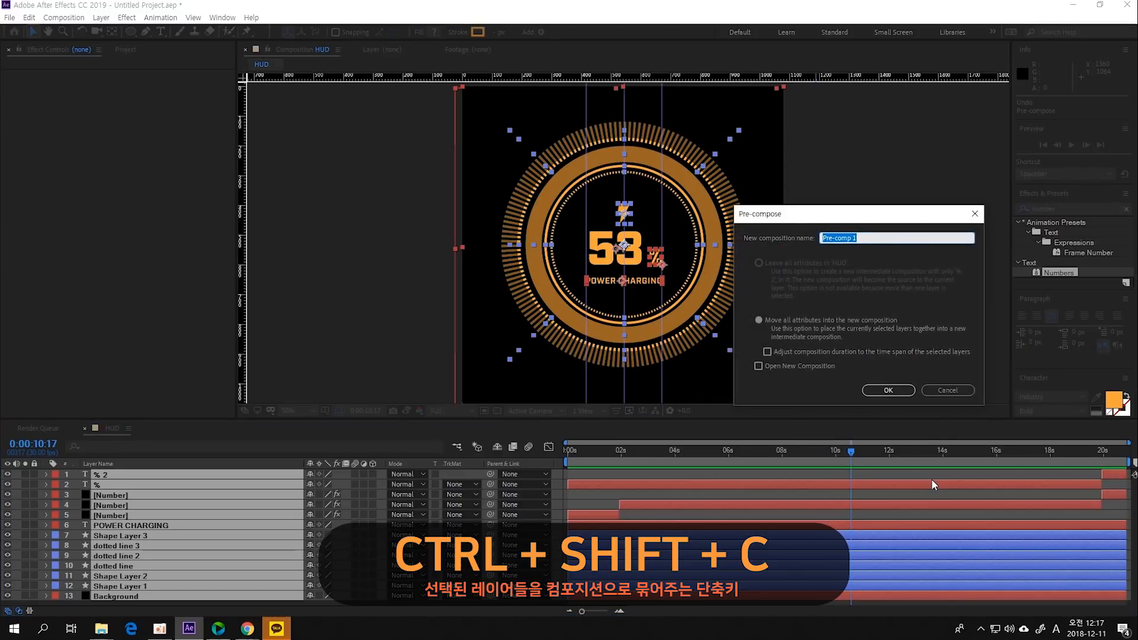
type("HUD MASTER")
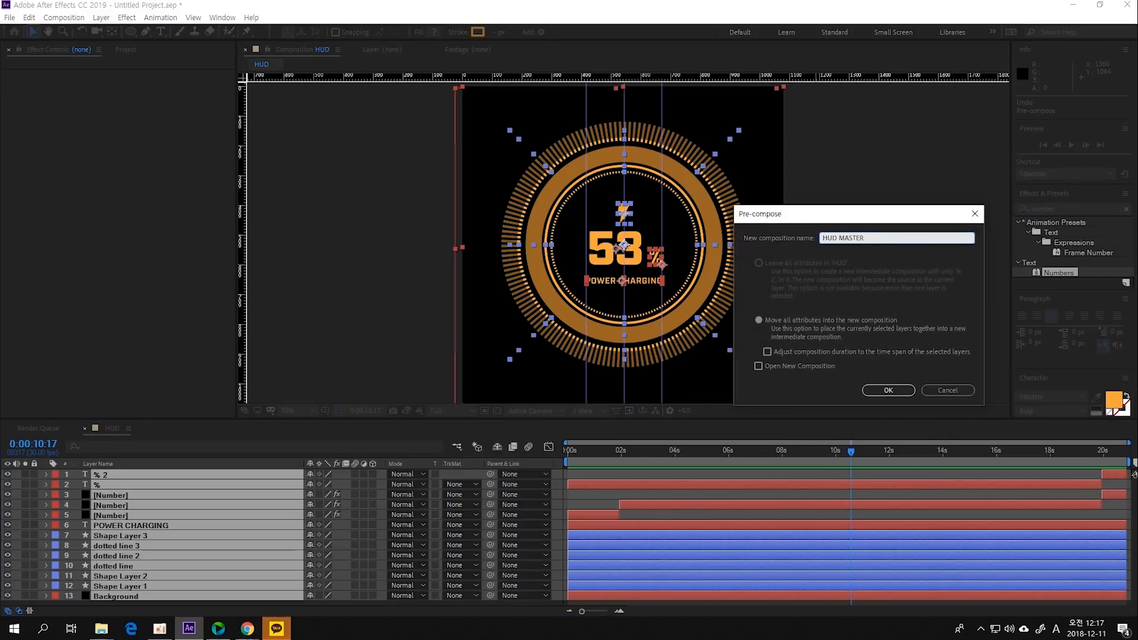
left_click(888, 390)
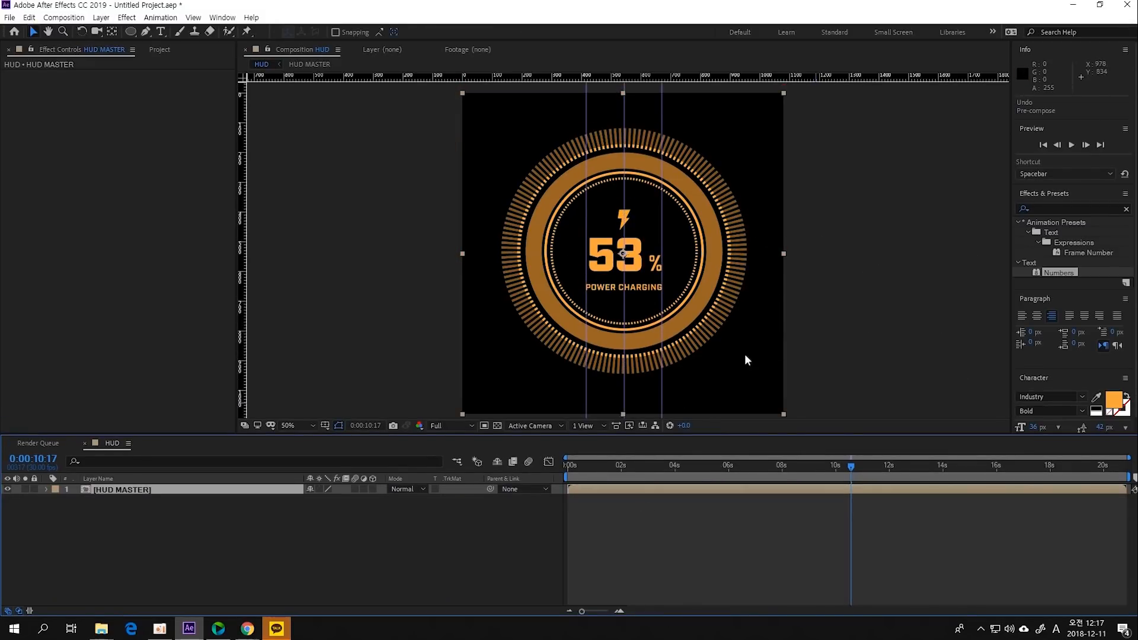
left_click(604, 506)
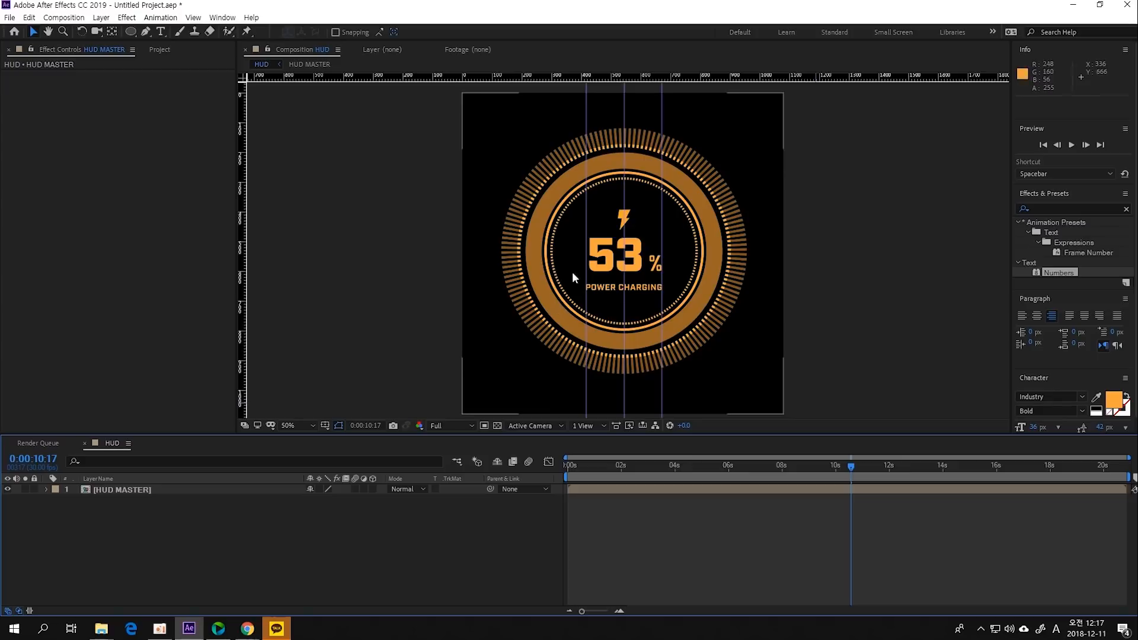
Toggle the HUD MASTER layer's visibility to check its contents, and preview the charging animation from the first frame.
left_click(67, 491)
left_click(7, 503)
left_click(7, 490)
left_click(7, 490)
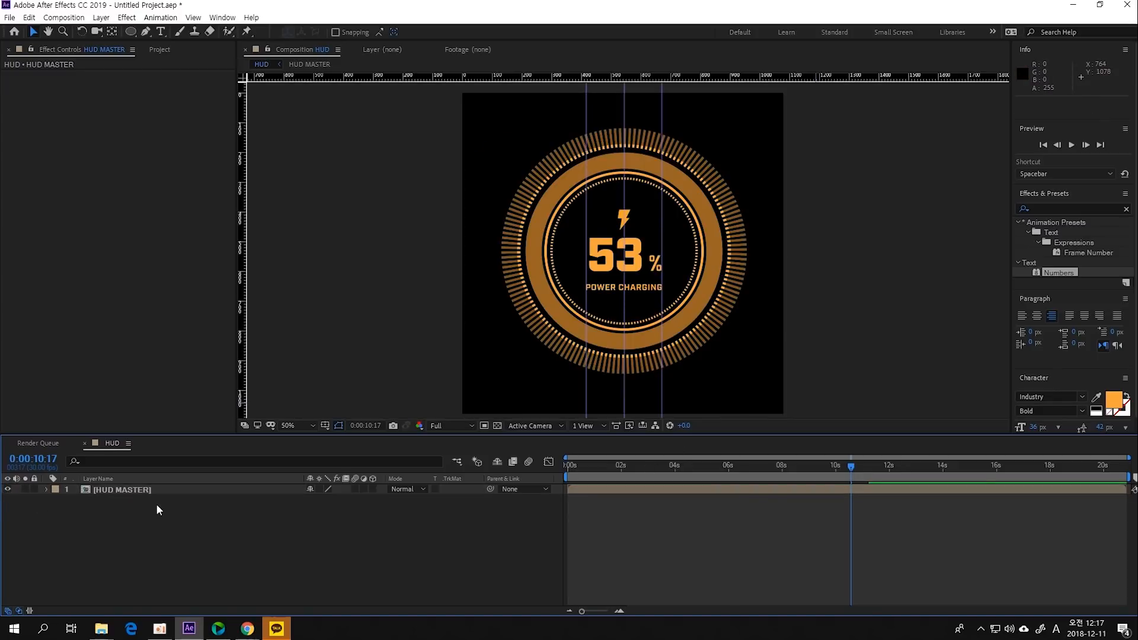
left_click(784, 217)
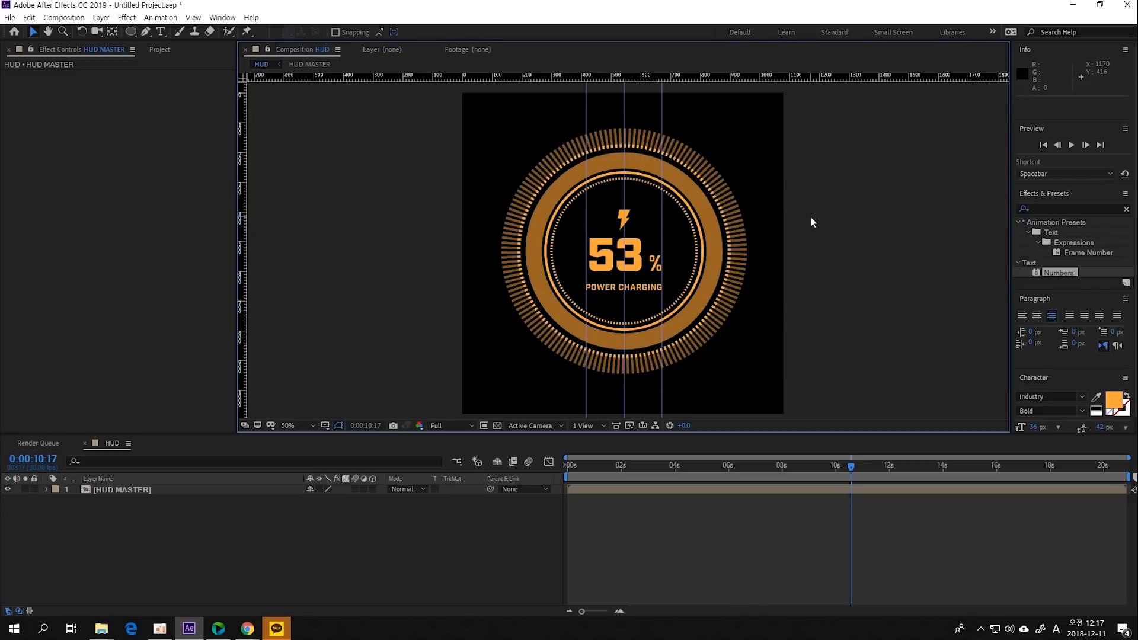
key("space")
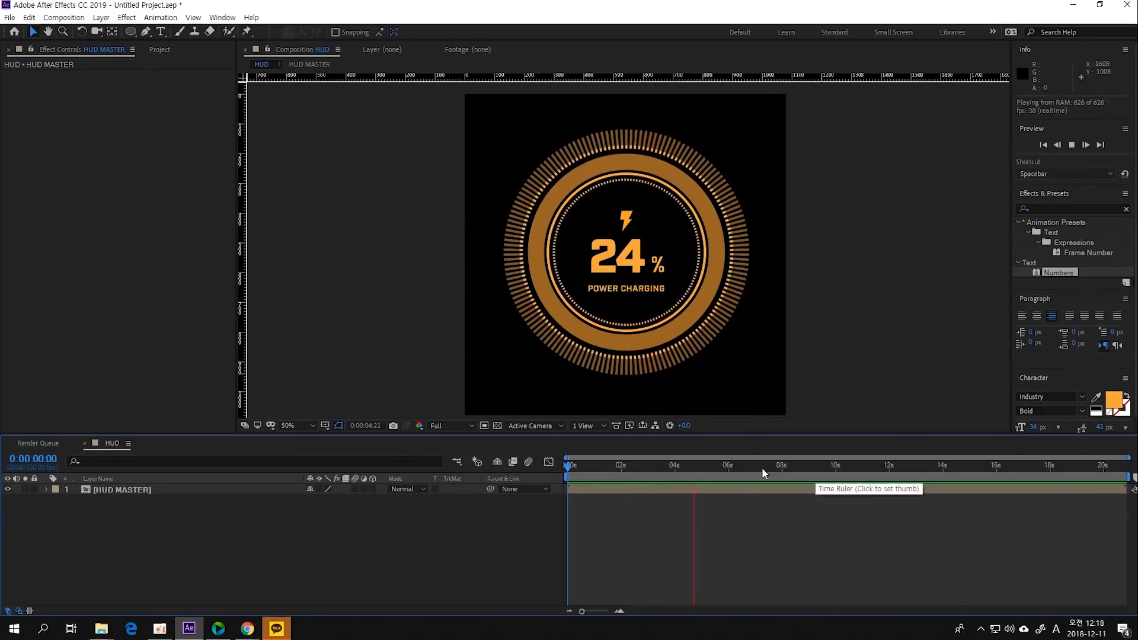
left_click(741, 467)
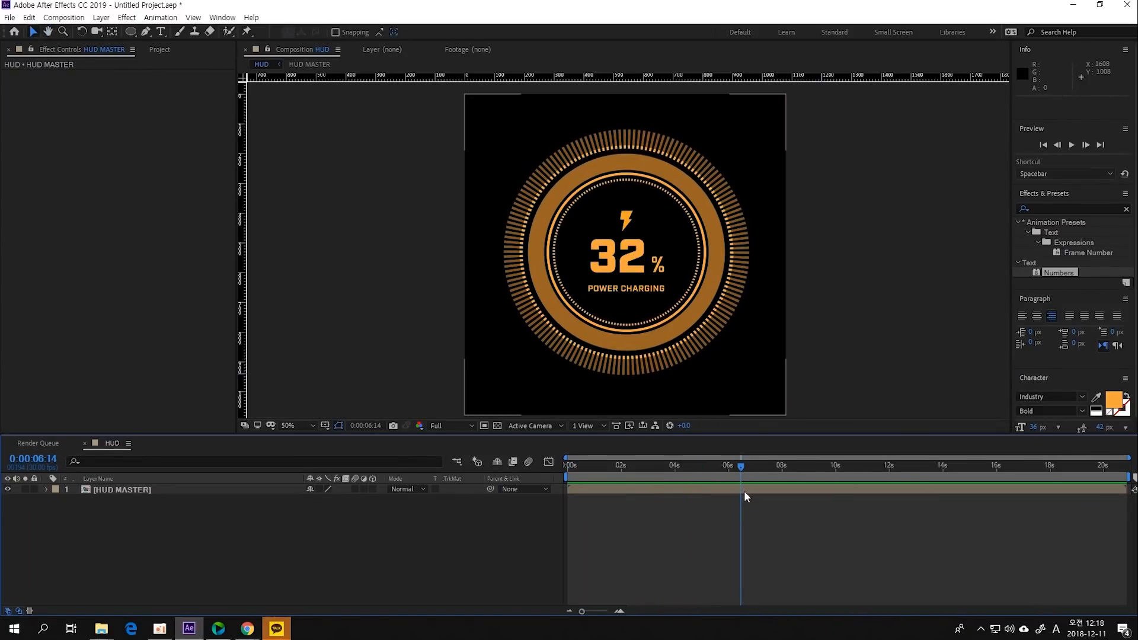
Inspect the Numbers keyframes of the middle and first Number segments inside HUD MASTER, and return to the HUD composition.
double_click(745, 489)
left_click(793, 521)
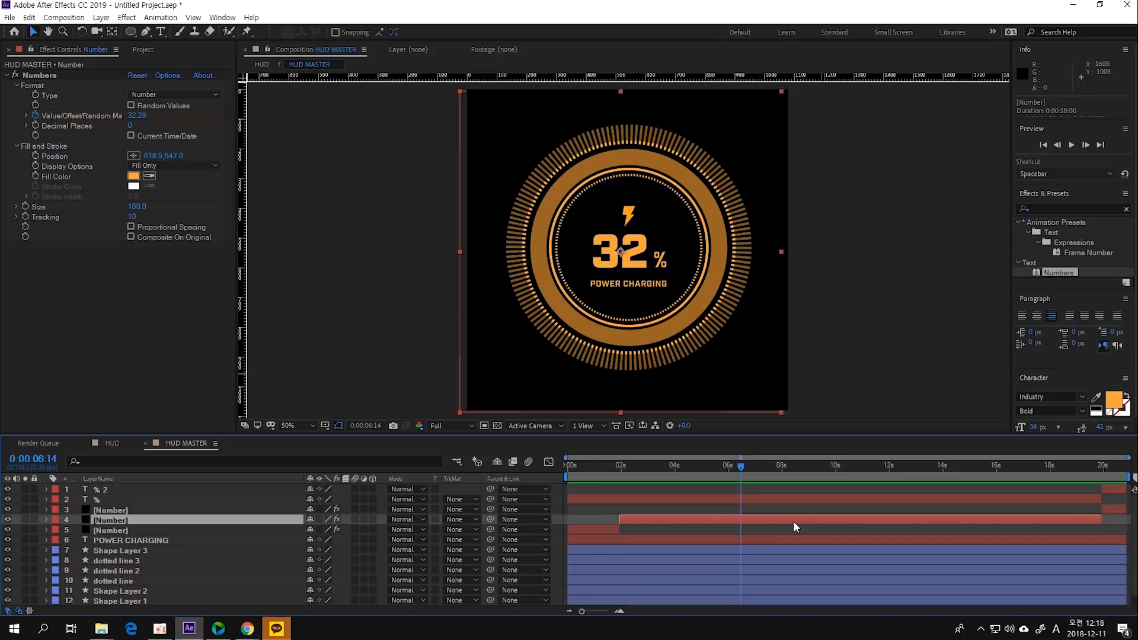
key("u")
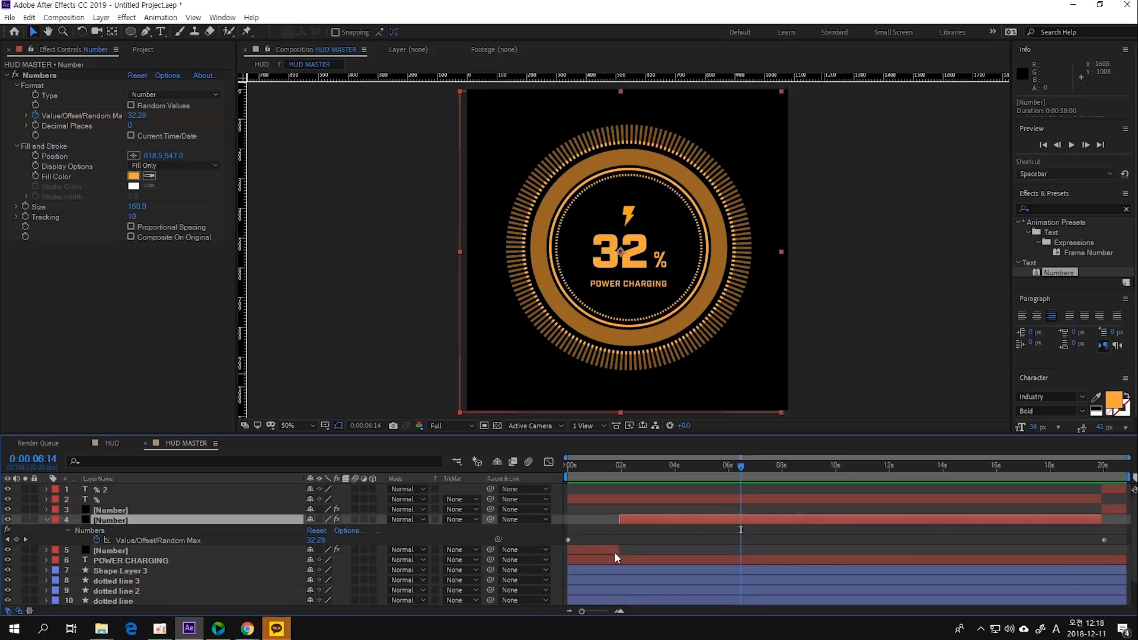
left_click(614, 551)
key("u")
left_click(619, 473)
left_click_drag(619, 474, 1032, 514)
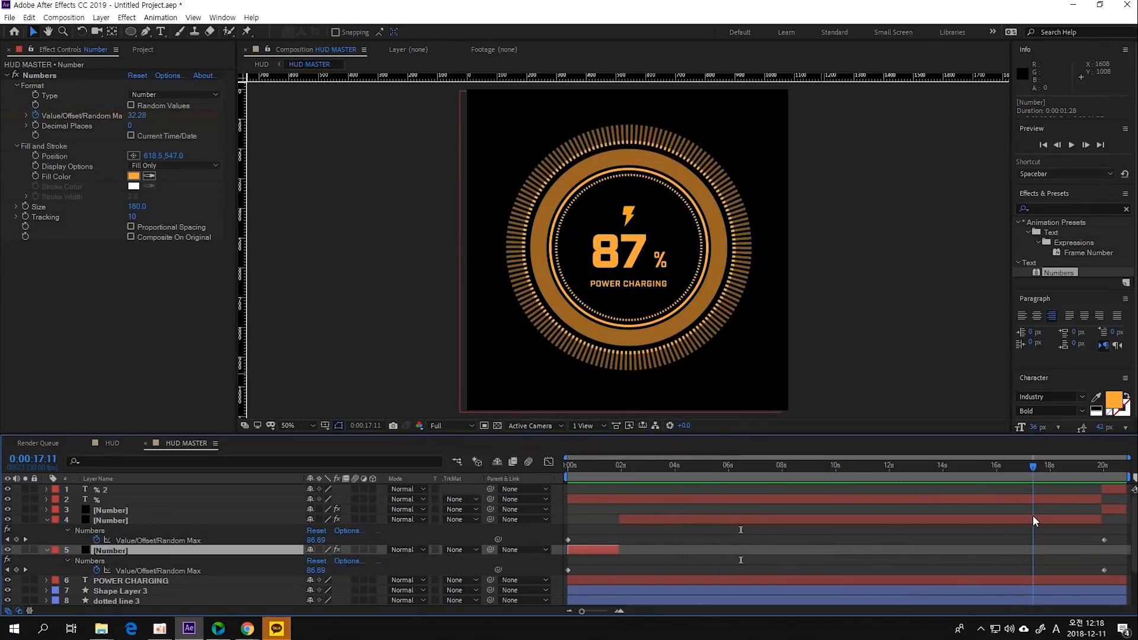
left_click(261, 65)
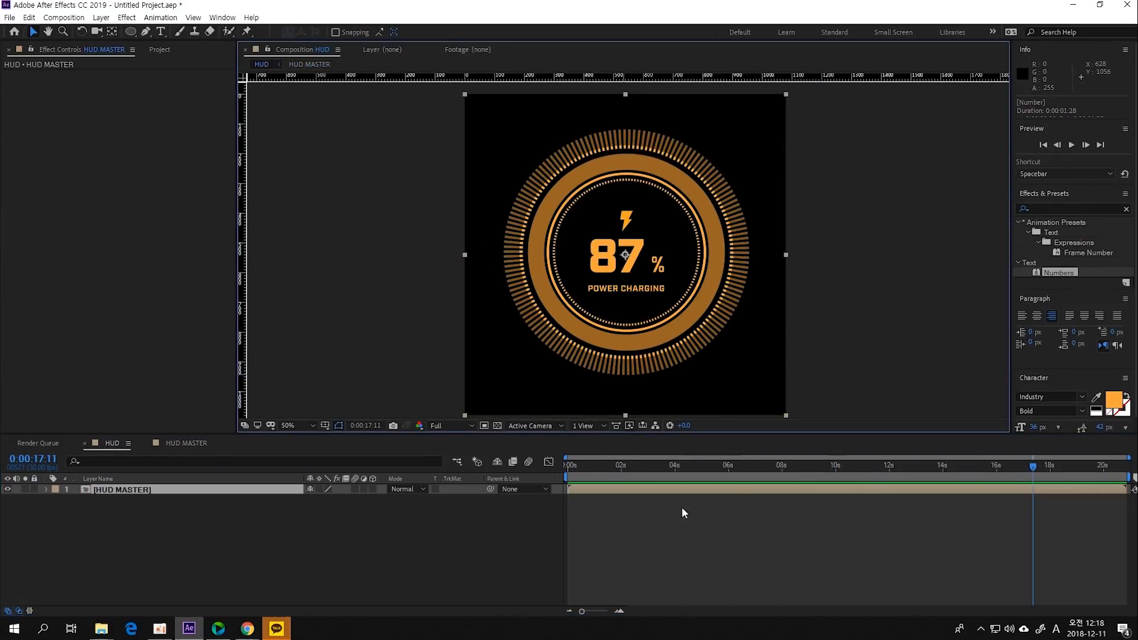
left_click(768, 540)
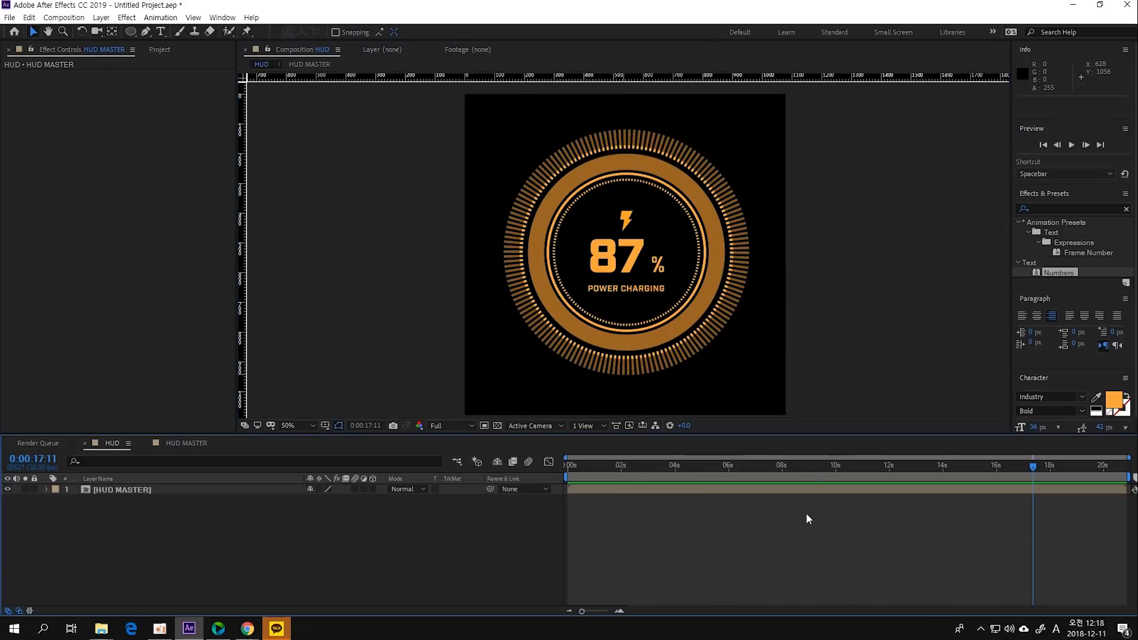
Start a Time Stretch on the HUD MASTER layer from the first frame with a stretch factor of 50%.
key("Home")
left_click(586, 490)
left_click(641, 500)
left_click(594, 490)
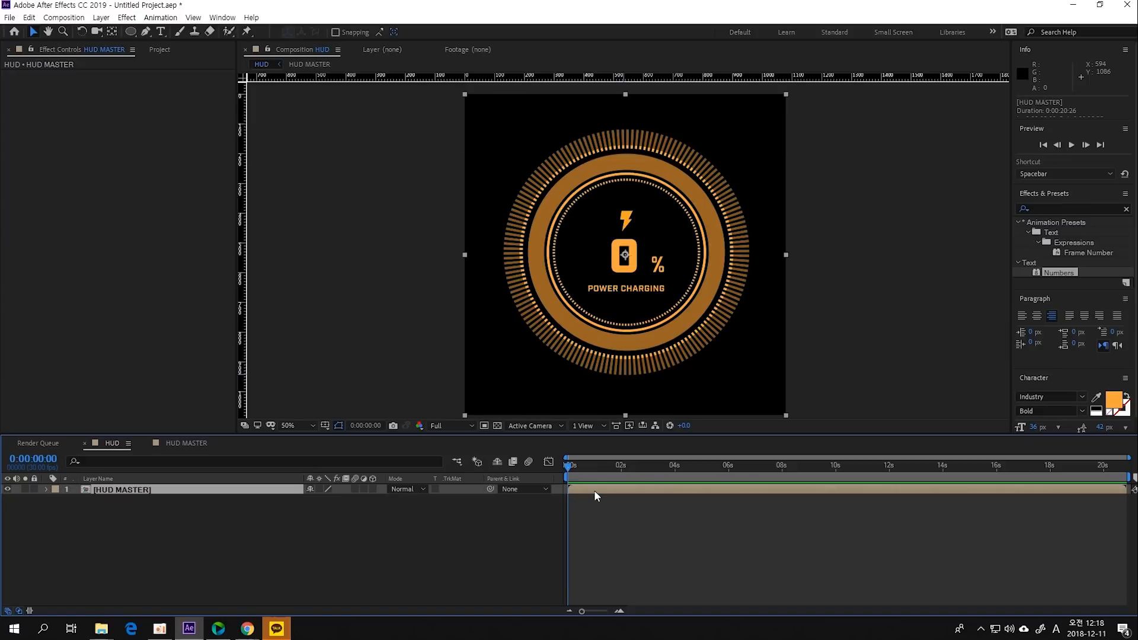
right_click(619, 489)
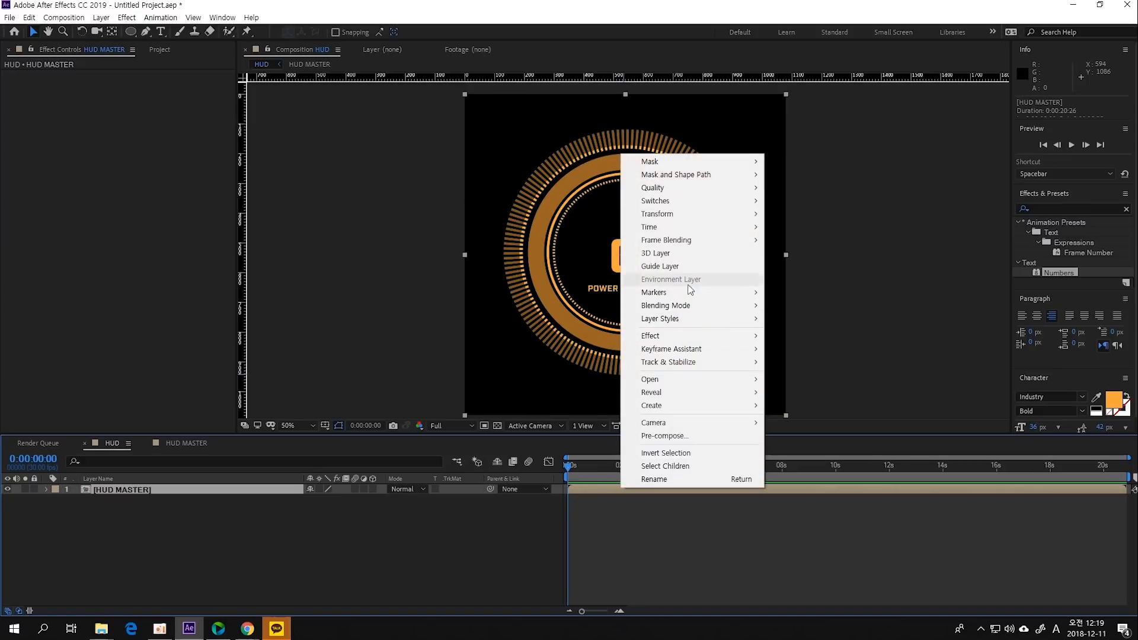
mouse_move(733, 228)
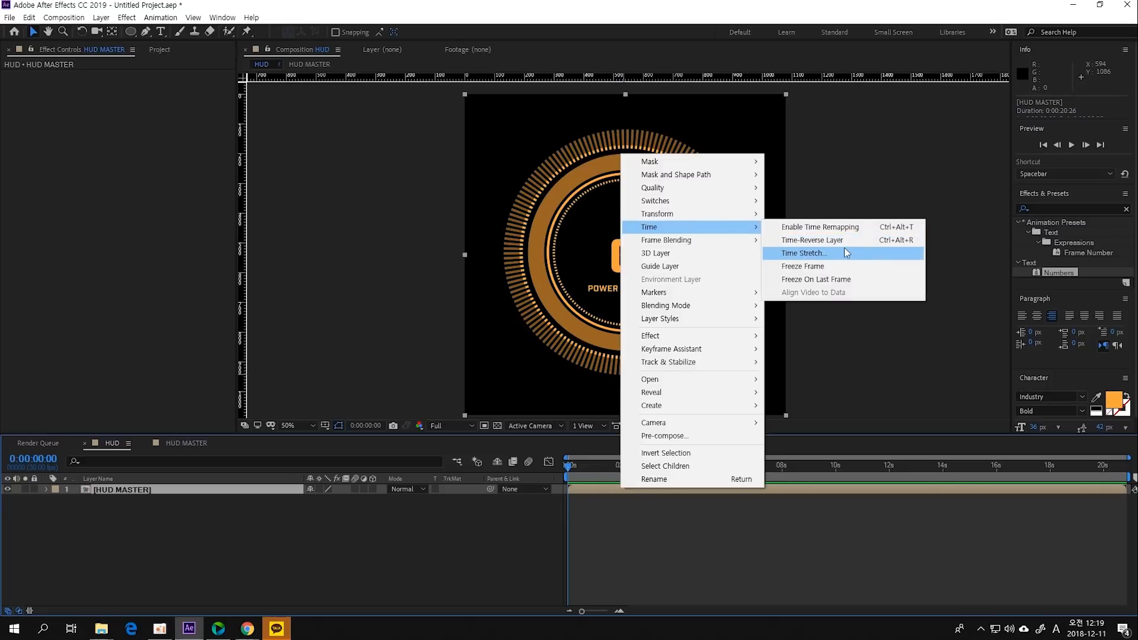
left_click(845, 253)
left_click_drag(143, 10, 752, 242)
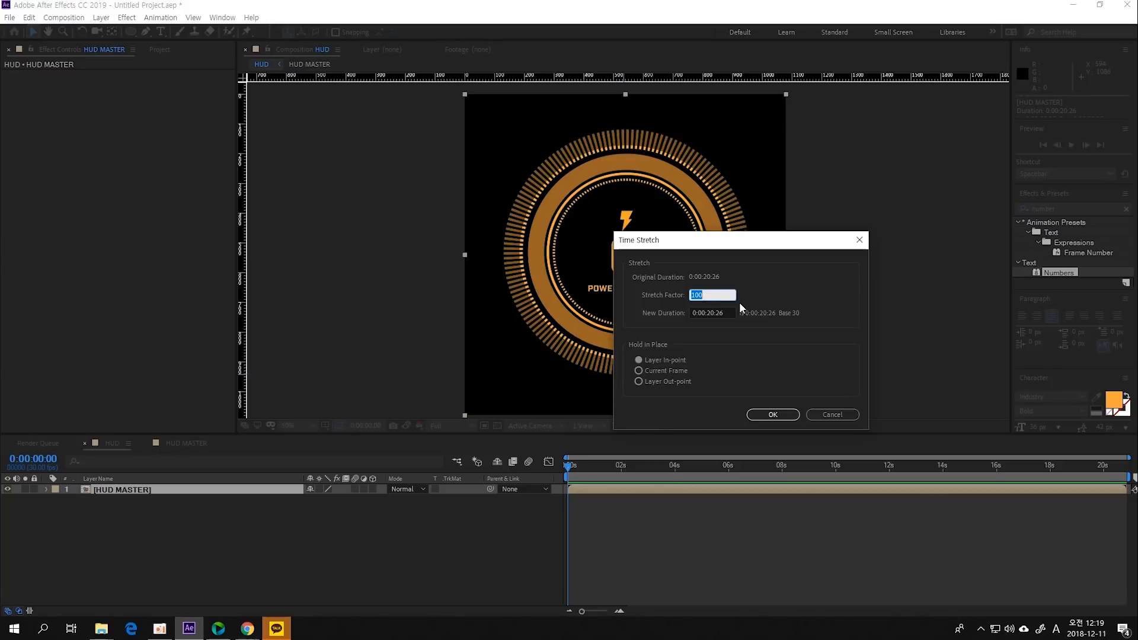
type("50")
left_click_drag(788, 240, 945, 185)
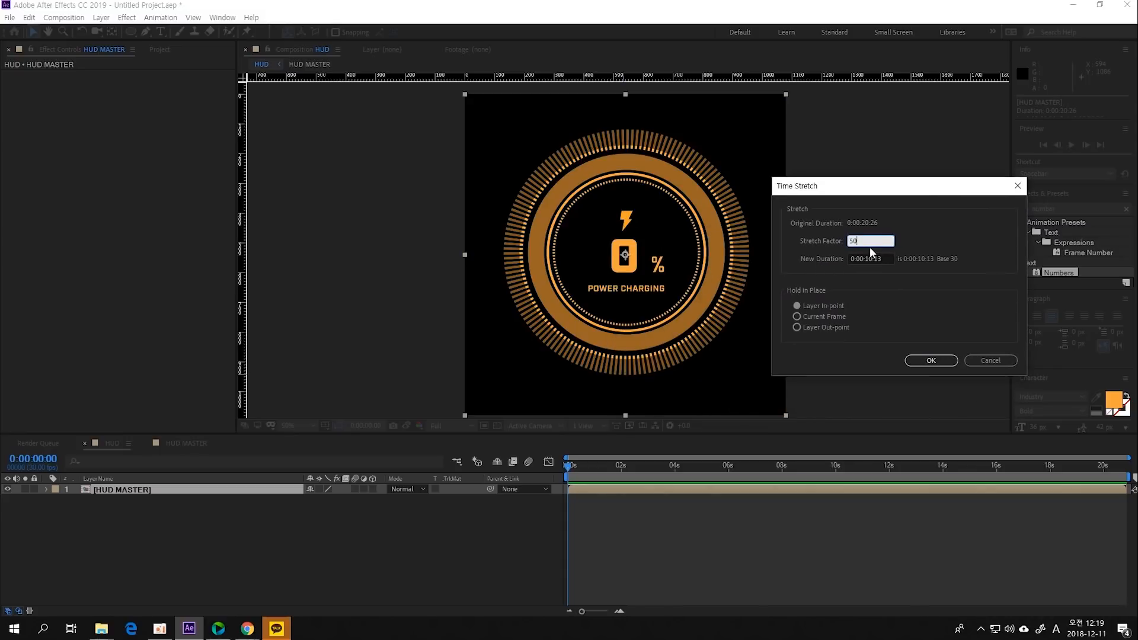
Compare stretch factors of 100% and 50%, and apply a 25% stretch factor with the layer in-point held in place.
key("BackSpace")
key("BackSpace")
key("BackSpace")
type("50")
key("BackSpace")
type("2")
key("BackSpace")
key("BackSpace")
type("100")
key("BackSpace")
key("BackSpace")
key("BackSpace")
type("50")
key("BackSpace")
key("BackSpace")
type("25")
left_click(948, 363)
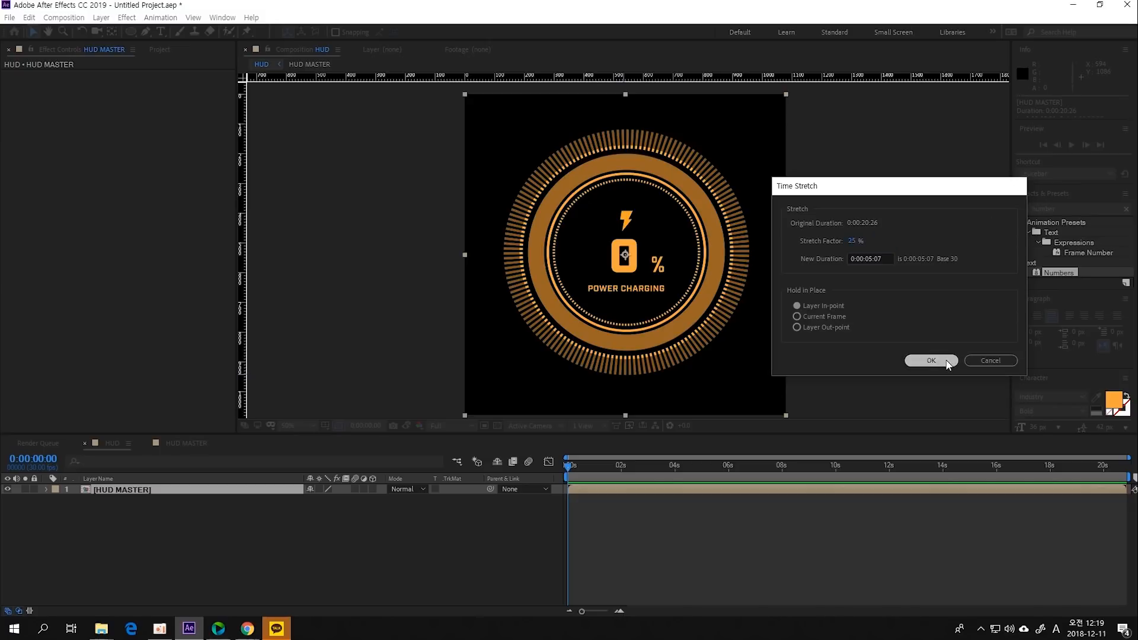
Preview the time-stretched HUD MASTER layer and check the frame at its end, around 0:00:05:06.
left_click(667, 514)
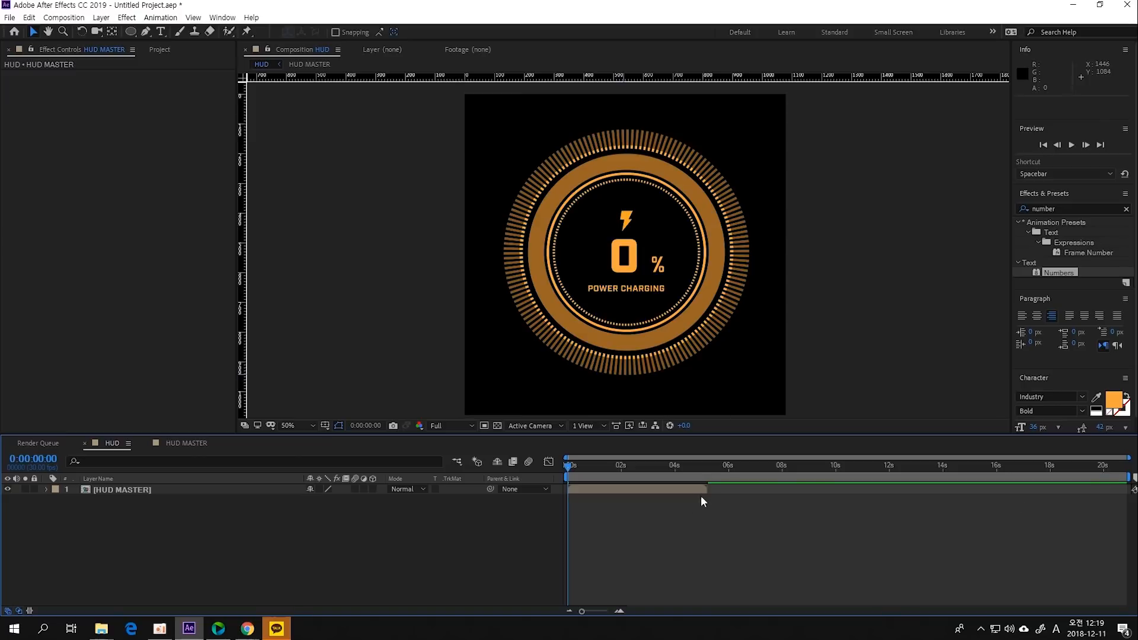
left_click_drag(699, 468, 521, 469)
key("space")
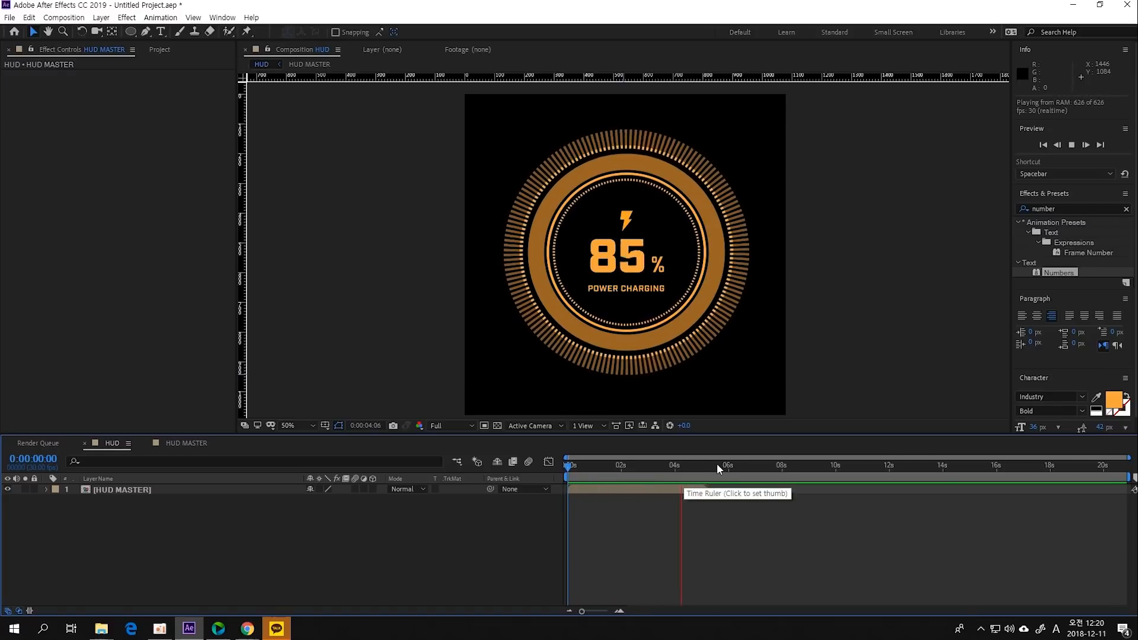
left_click(706, 469)
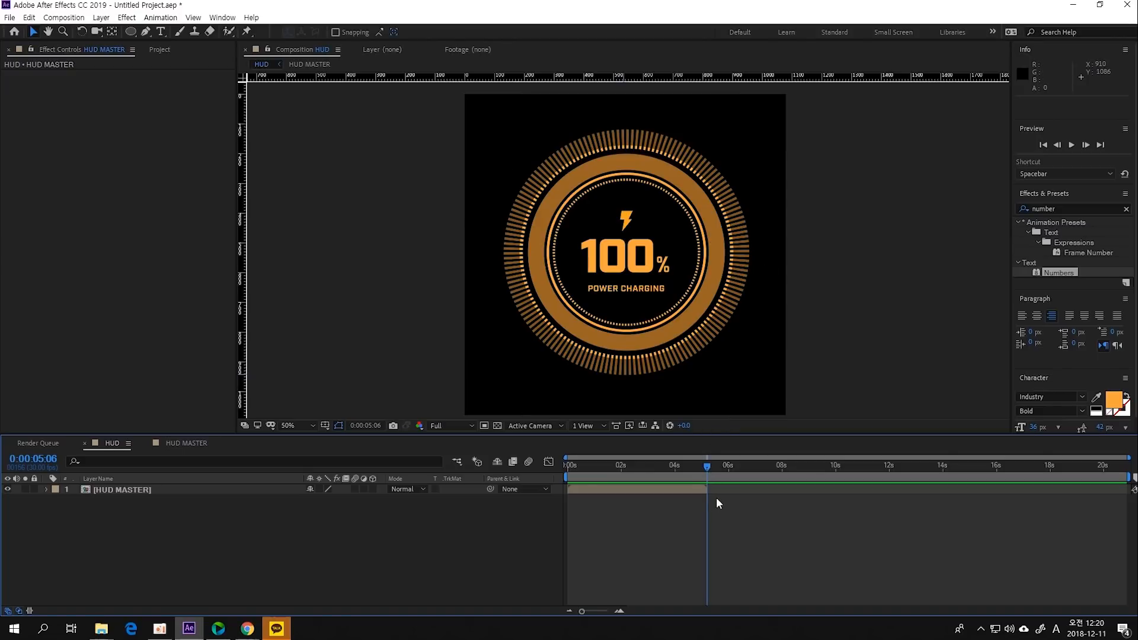
key("space")
key("space")
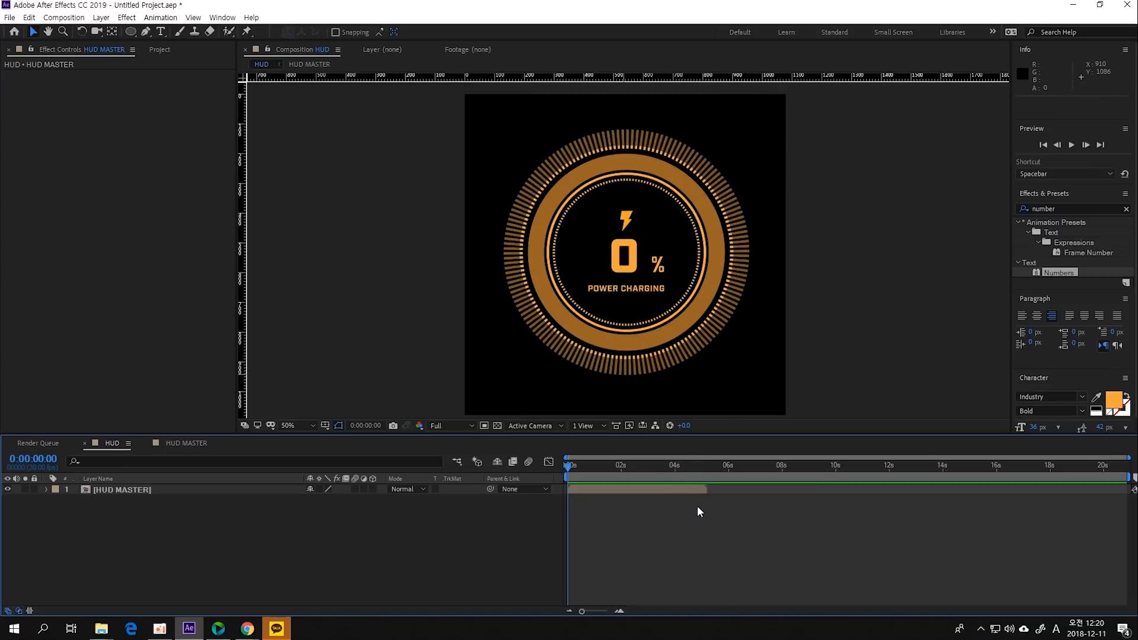
Undo the layer stretch and enable Time Remapping on the HUD MASTER layer instead.
key("ctrl+z")
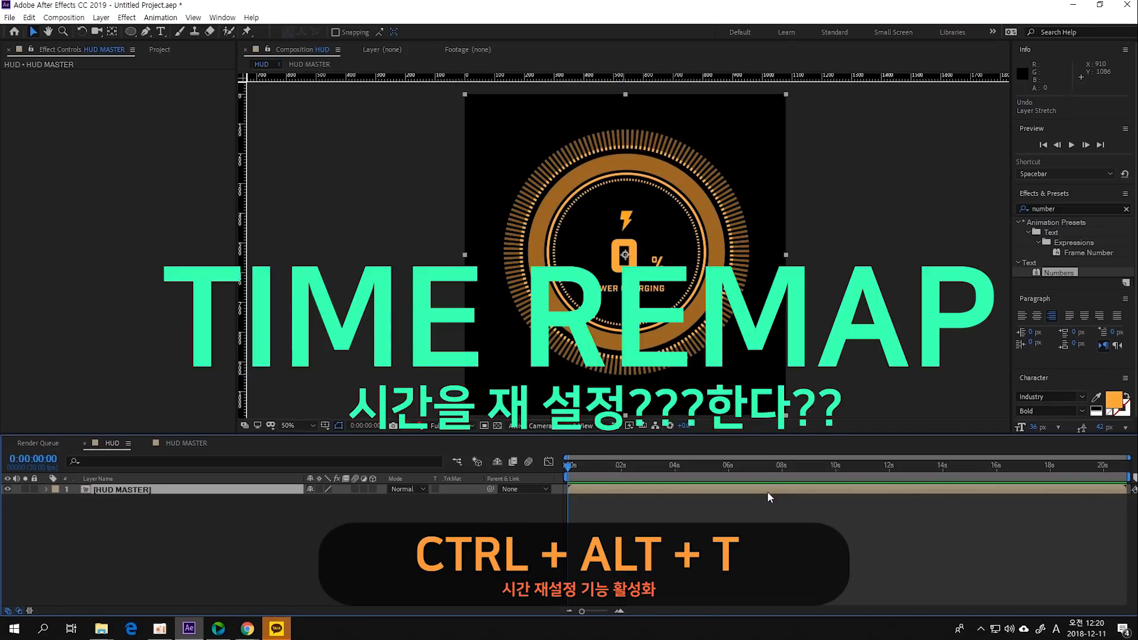
key("ctrl+alt+t")
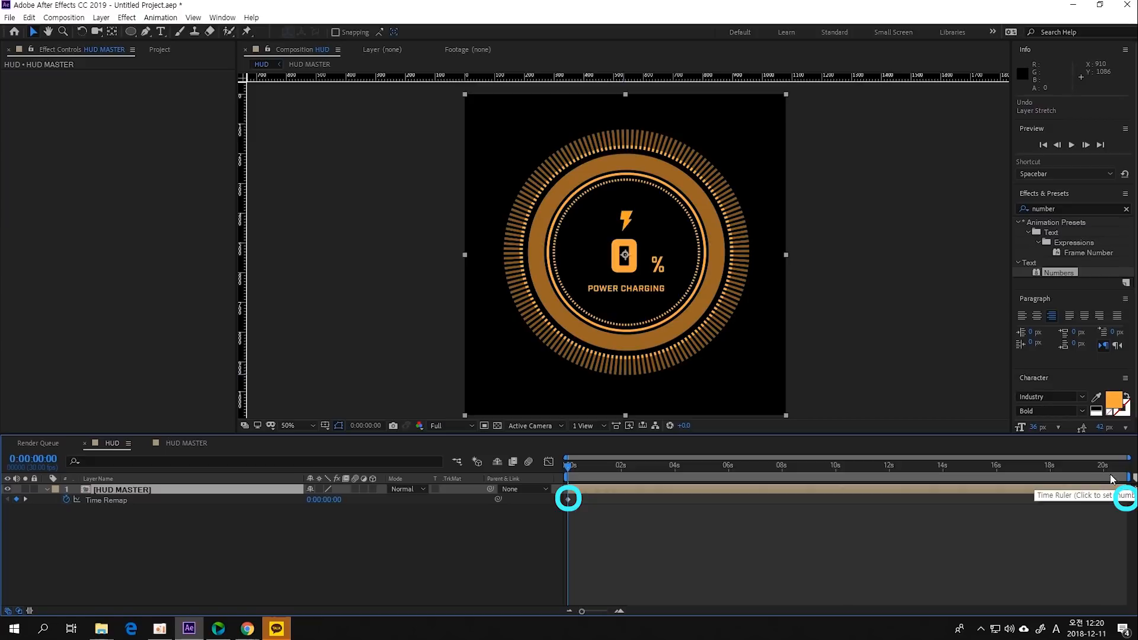
Try the last Time Remap keyframe at 0:00:04:28, preview the faster count, and undo the keyframe move.
left_click_drag(1126, 499, 1044, 504)
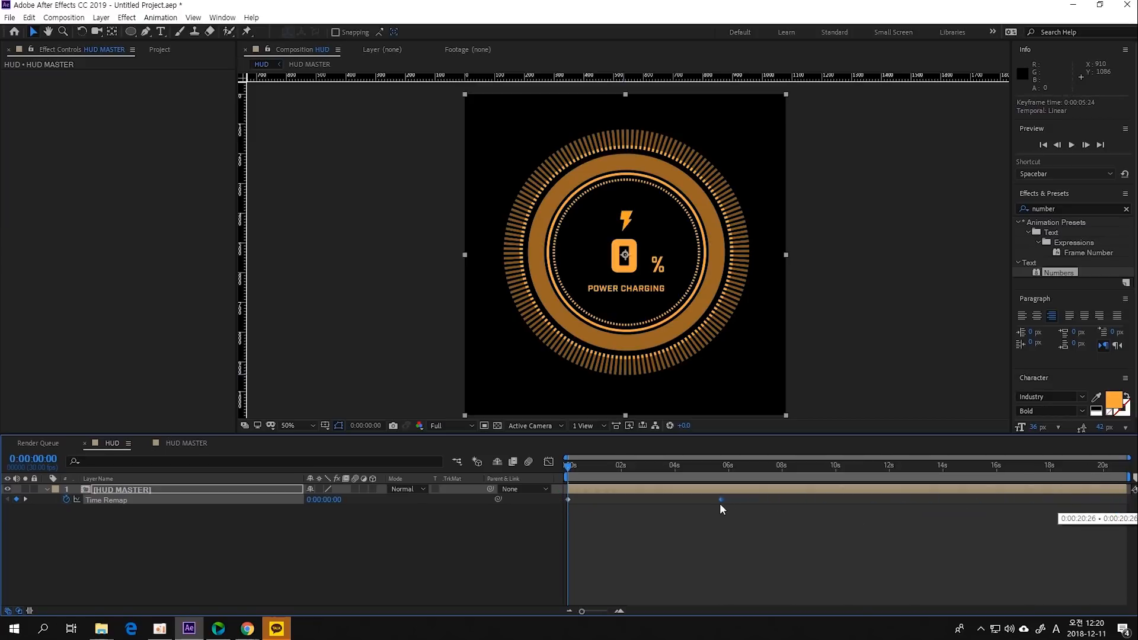
left_click_drag(701, 503, 701, 502)
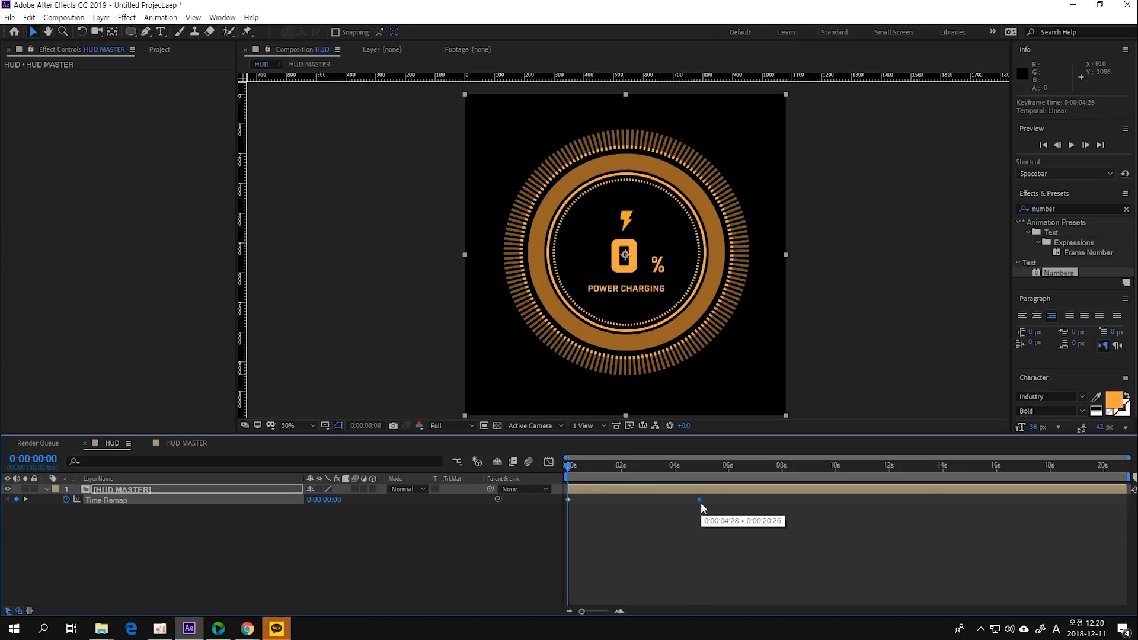
key("space")
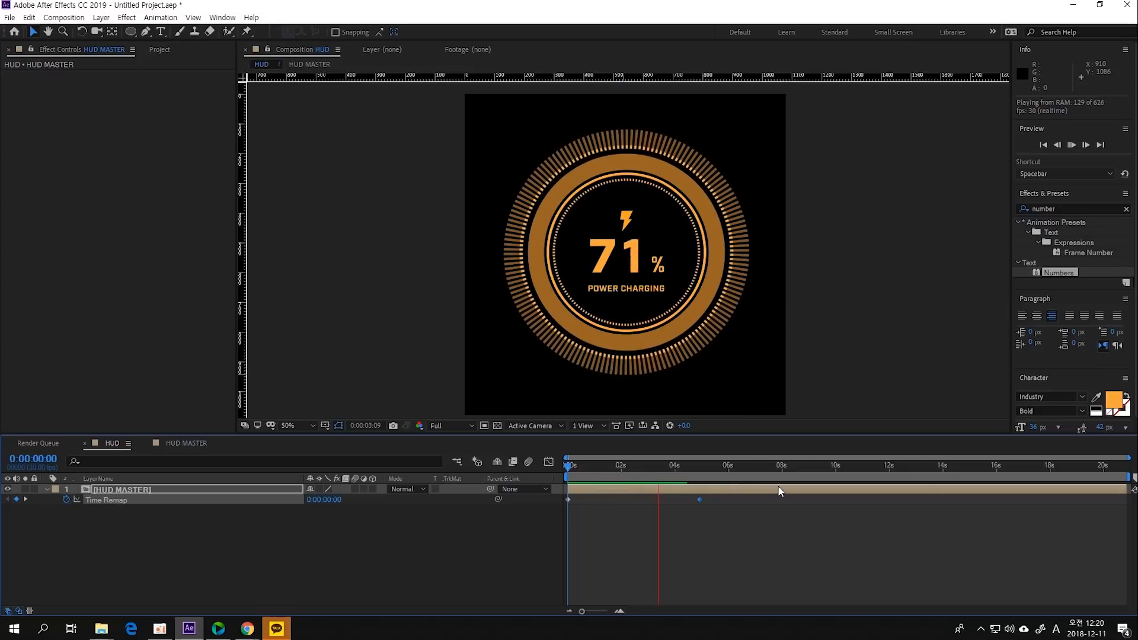
key("space")
left_click(699, 466)
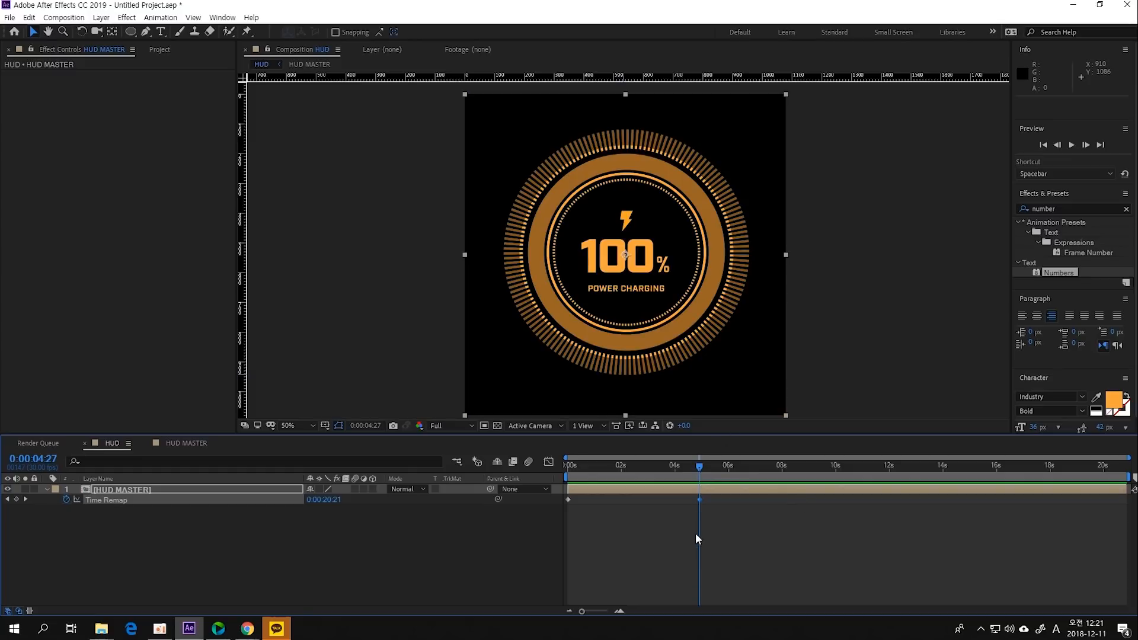
key("ctrl+z")
key("Home")
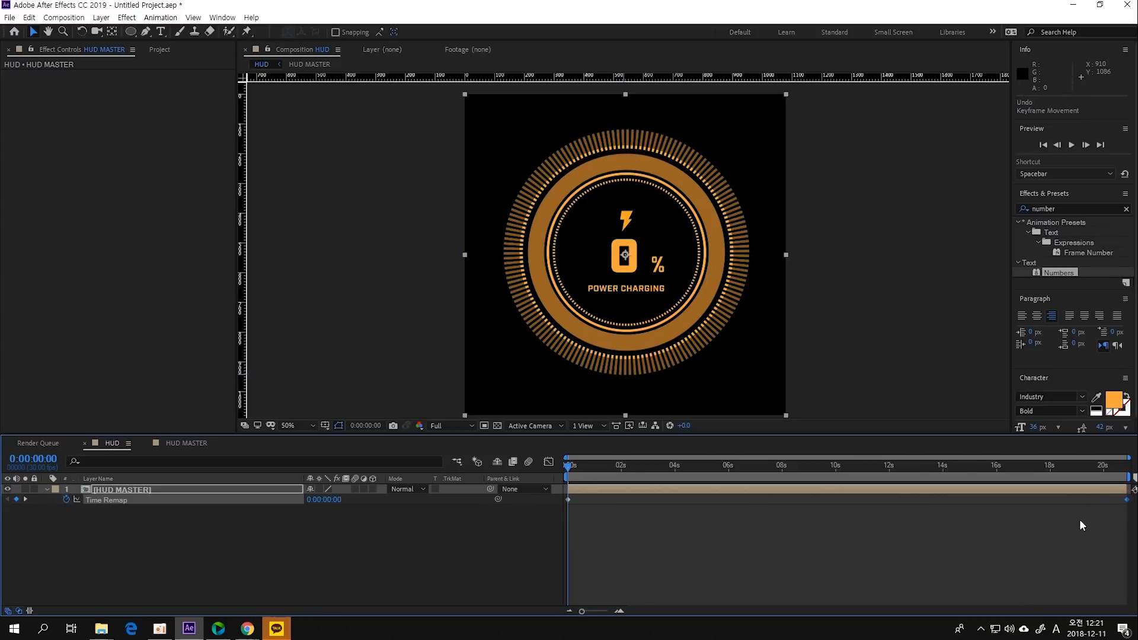
left_click(607, 528)
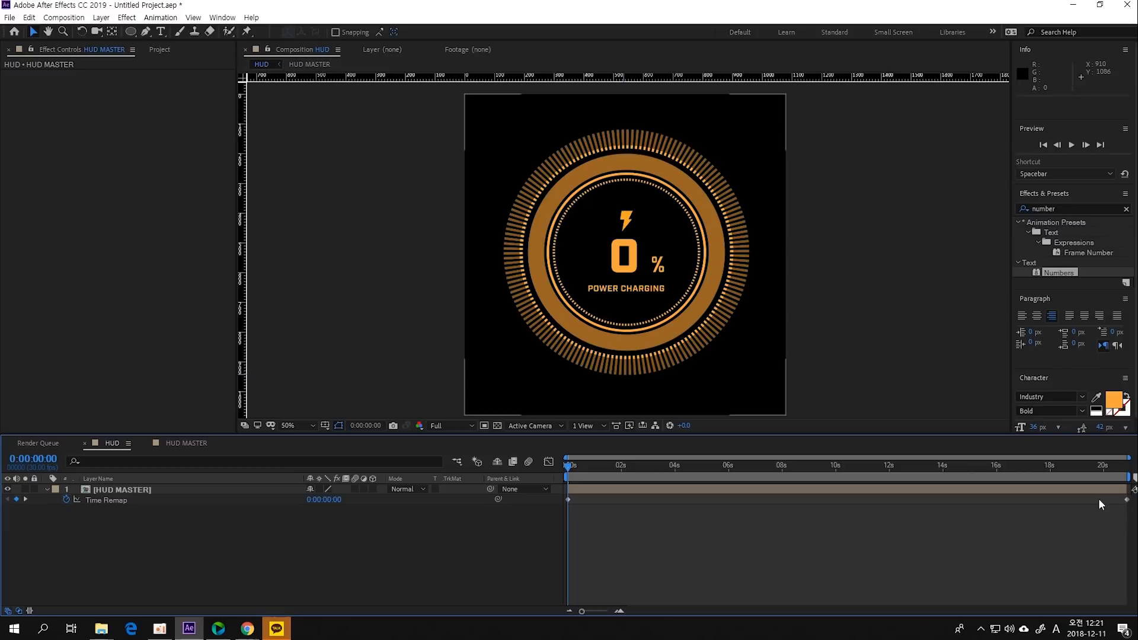
Try the last Time Remap keyframe at about 2 seconds, scrub through the result, and undo the move.
left_click_drag(1127, 500, 620, 503)
left_click_drag(572, 474, 621, 472)
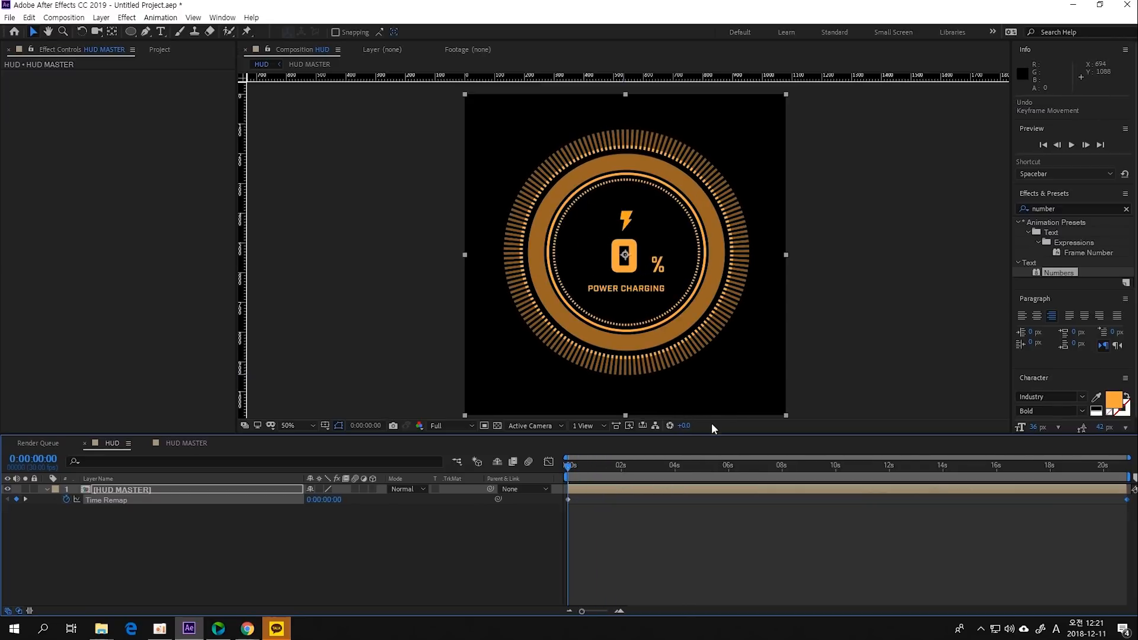
left_click(851, 405)
left_click(1011, 554)
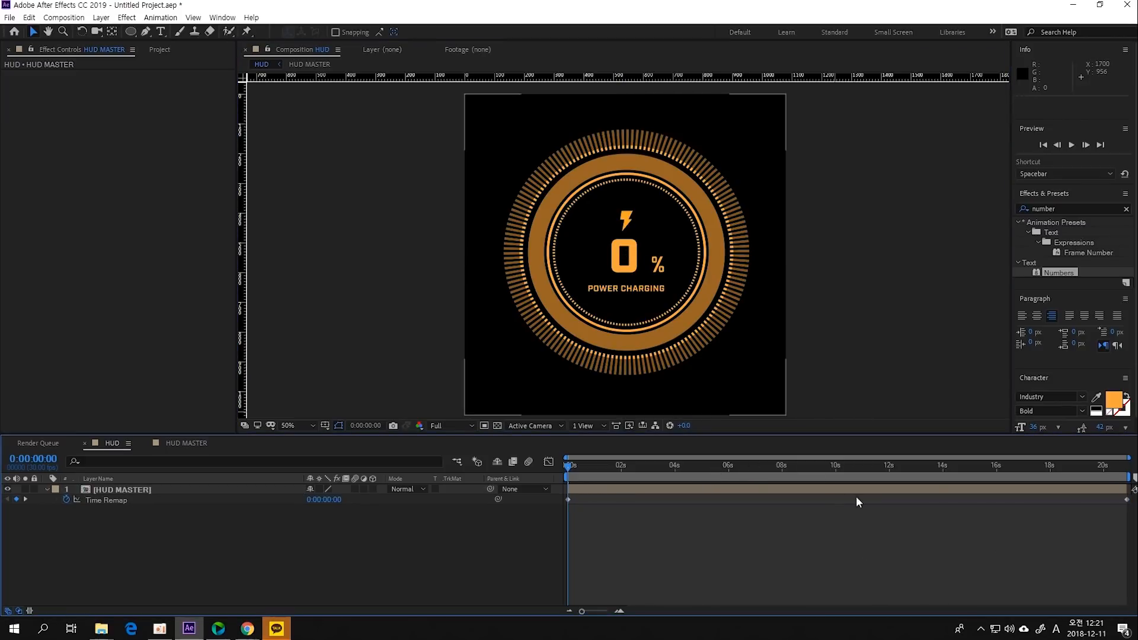
Move the last Time Remap keyframe of HUD MASTER to about 5 seconds and preview the sped-up charging animation.
left_click_drag(1126, 500, 845, 499)
left_click_drag(707, 502, 703, 502)
key("space")
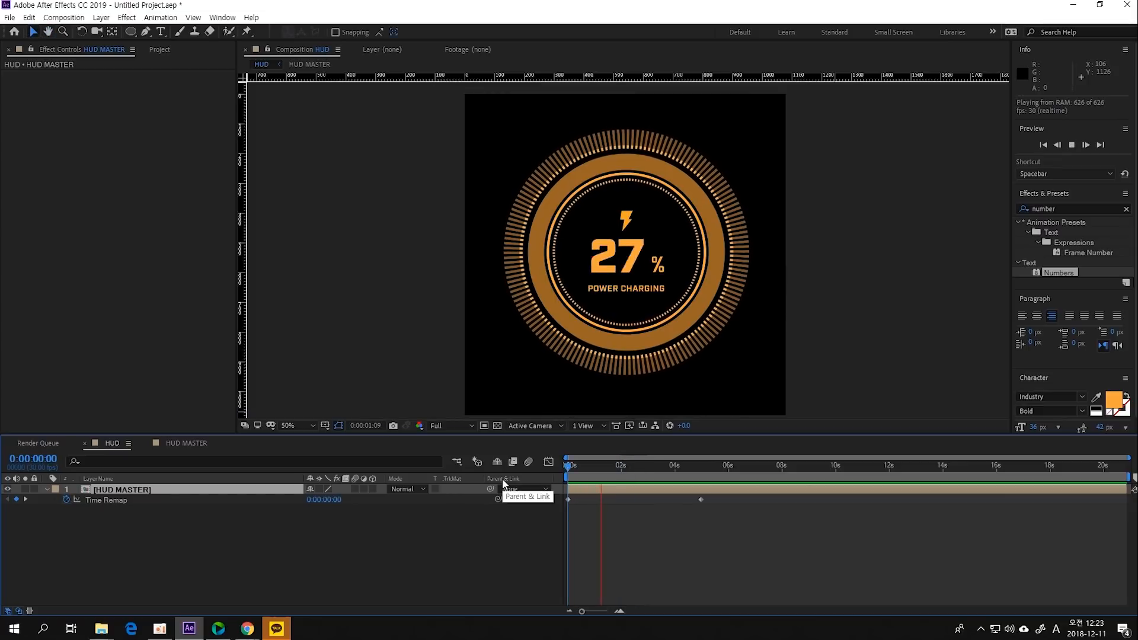
Stop the preview and search the effects for "saber".
key("space")
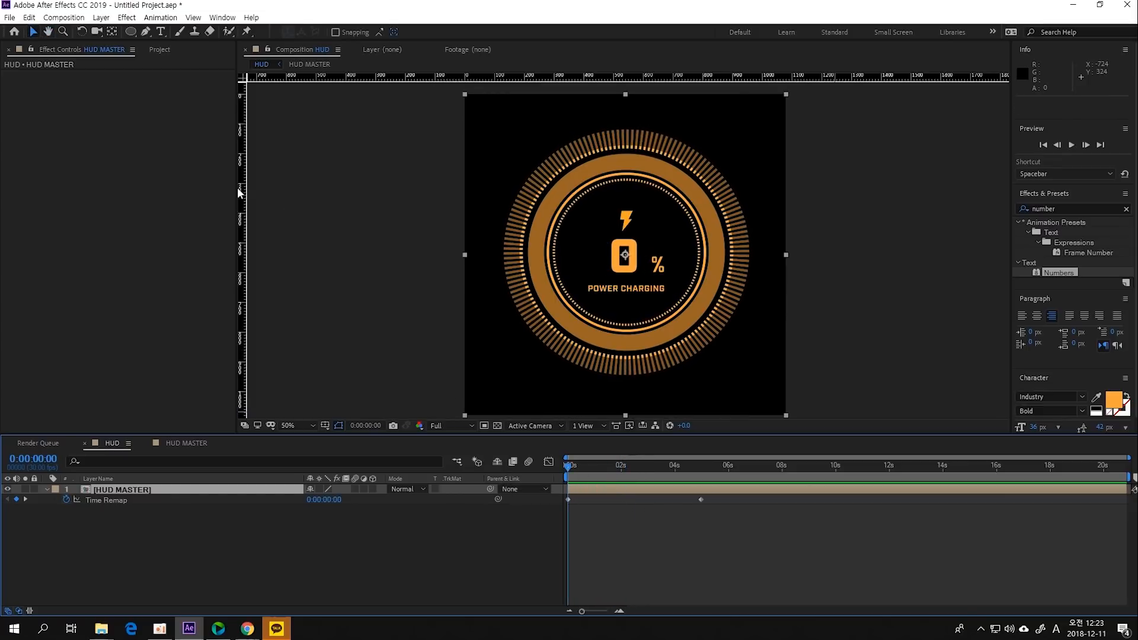
left_click(158, 49)
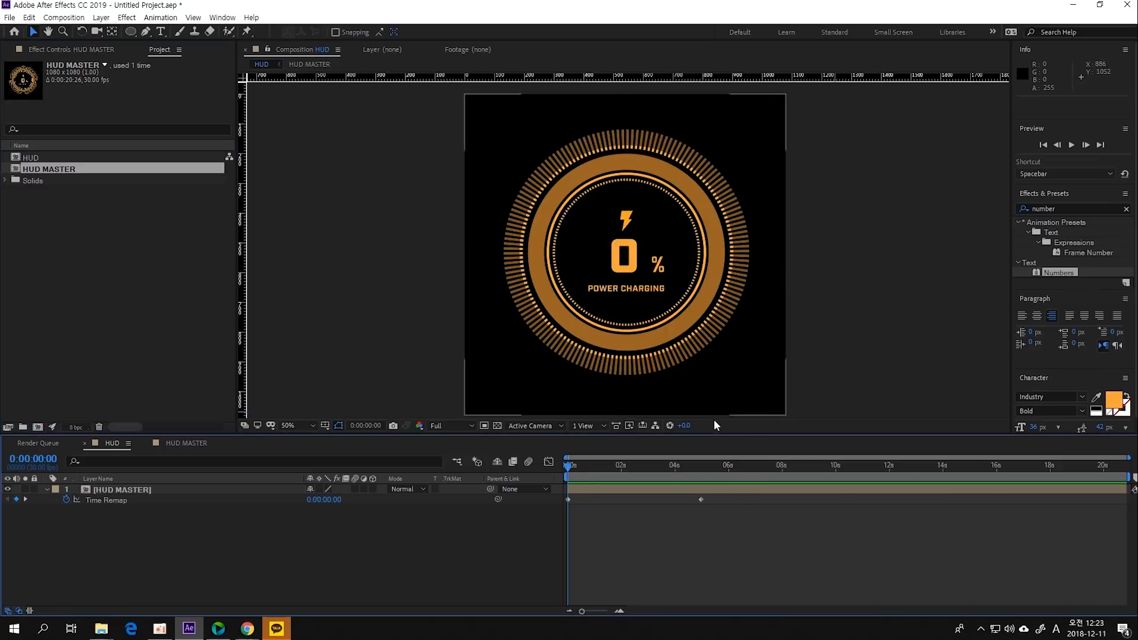
left_click(1063, 199)
type("s")
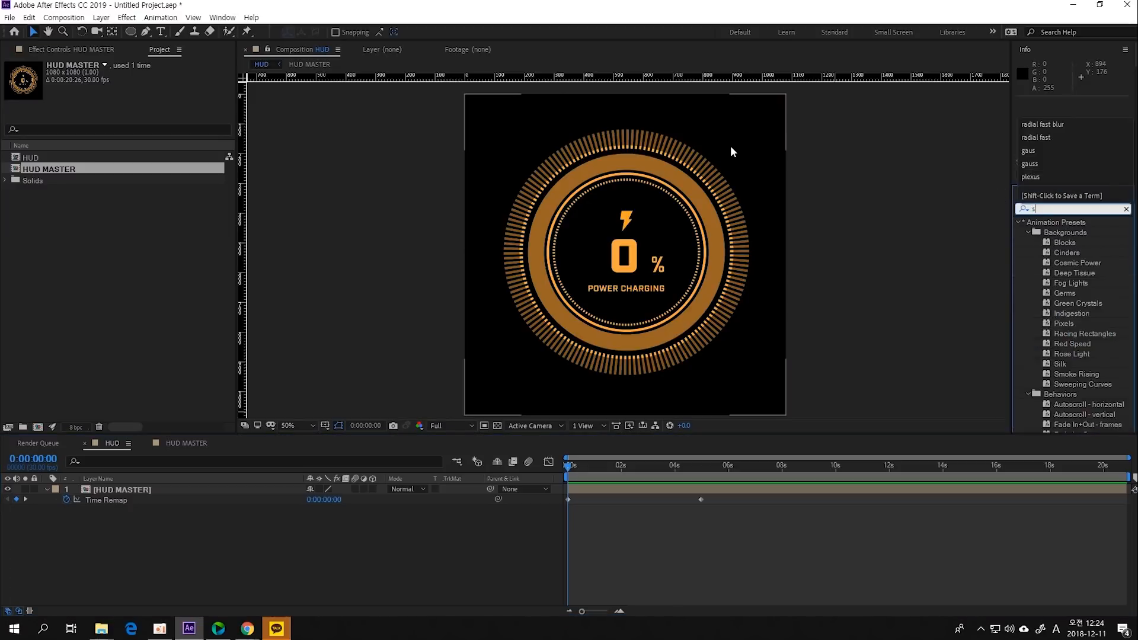
type("aber")
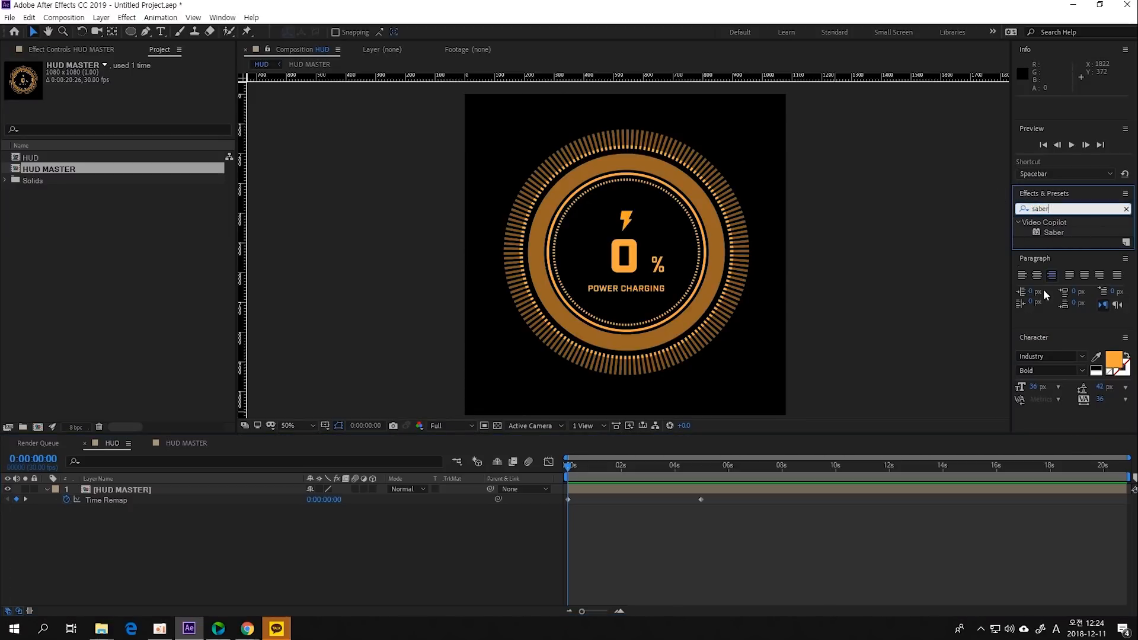
Add a black 1080 x 1080 px solid above HUD MASTER in the HUD composition.
left_click(497, 518)
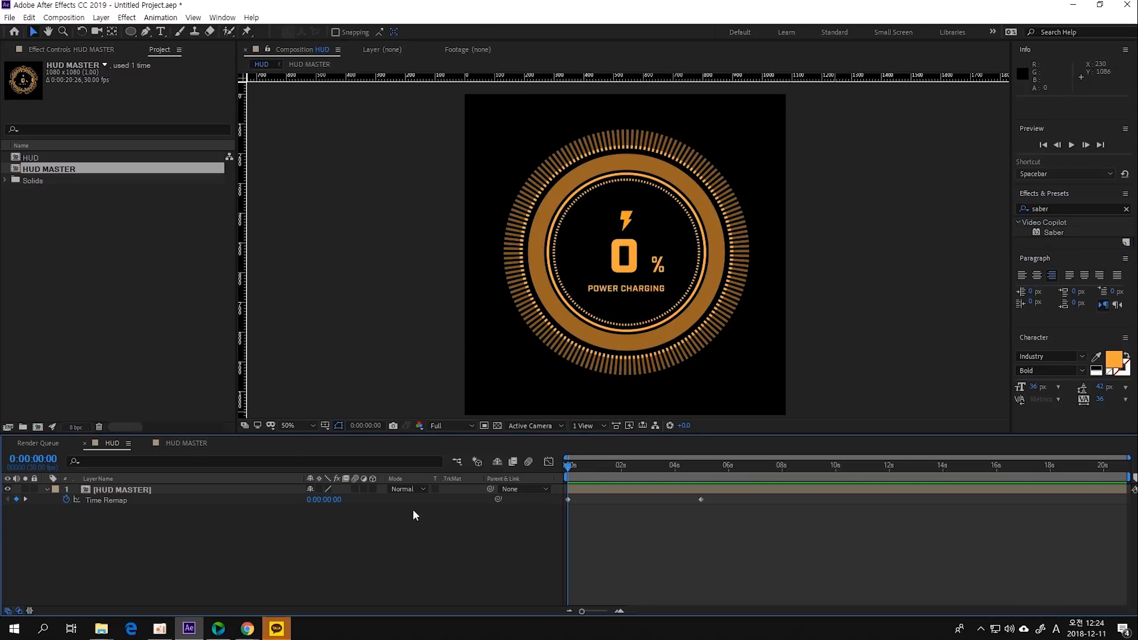
right_click(414, 518)
mouse_move(524, 388)
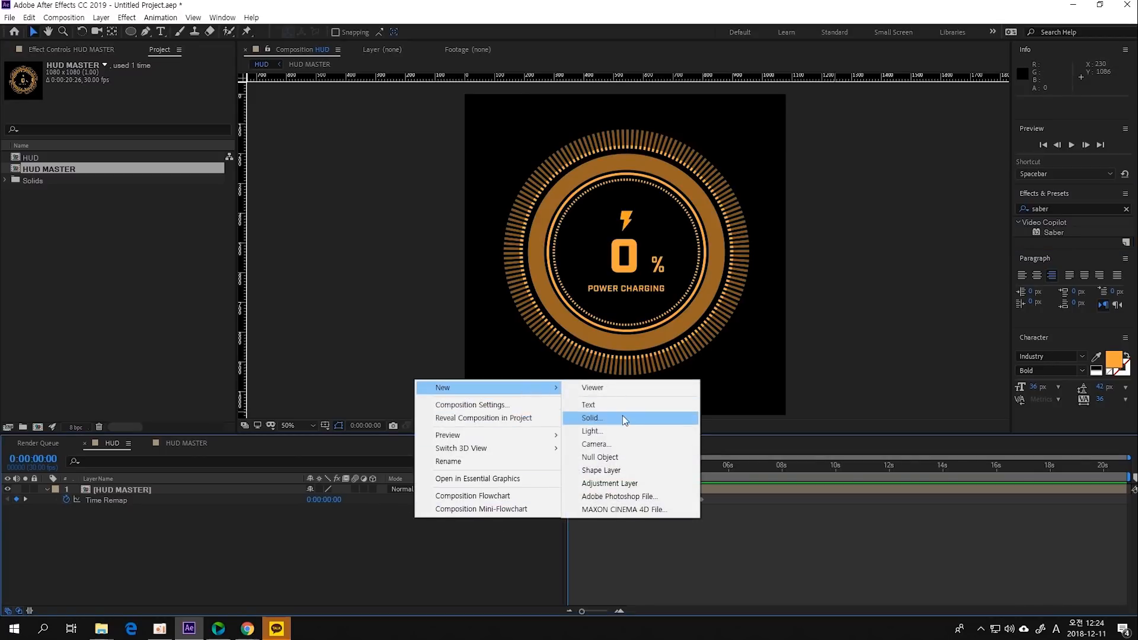
left_click(621, 413)
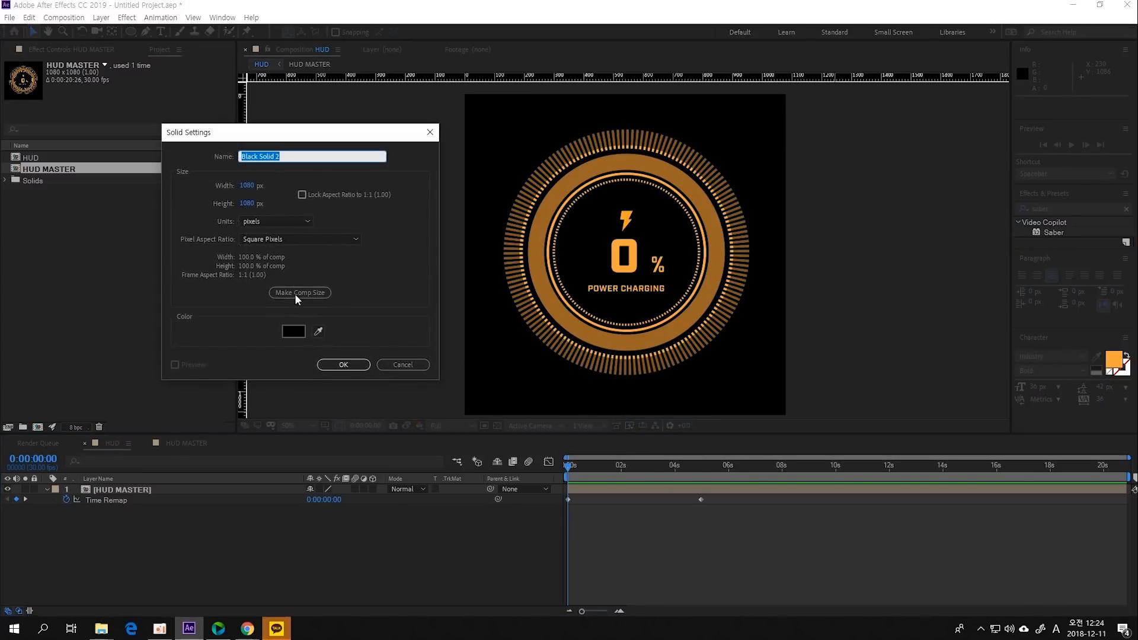
left_click(343, 365)
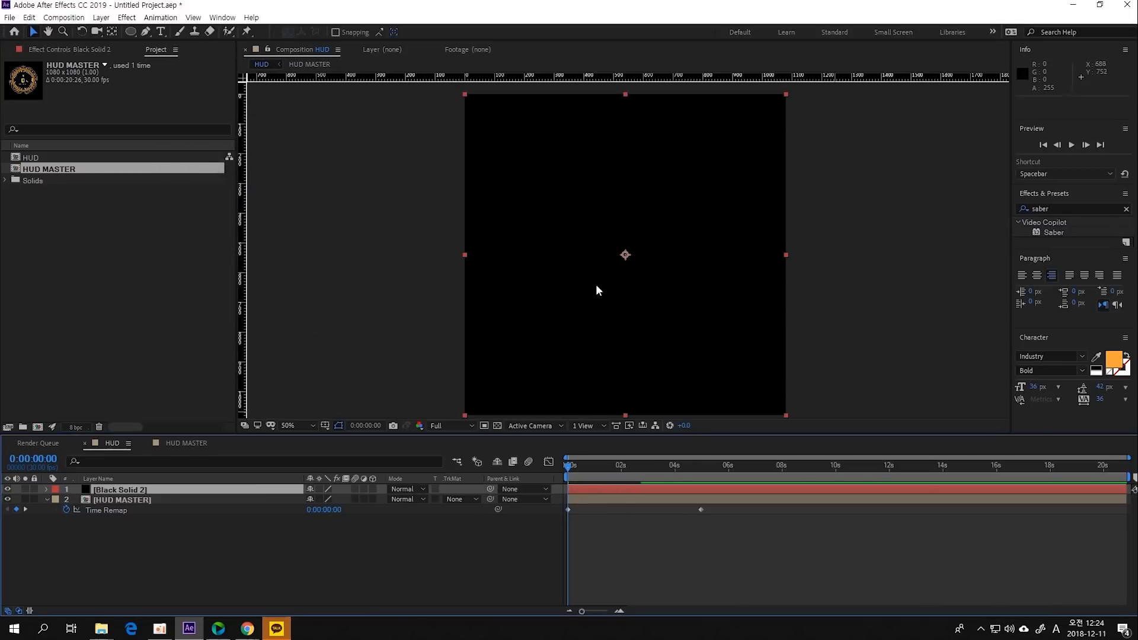
Apply the Saber effect to the new black solid.
left_click_drag(794, 199, 829, 196)
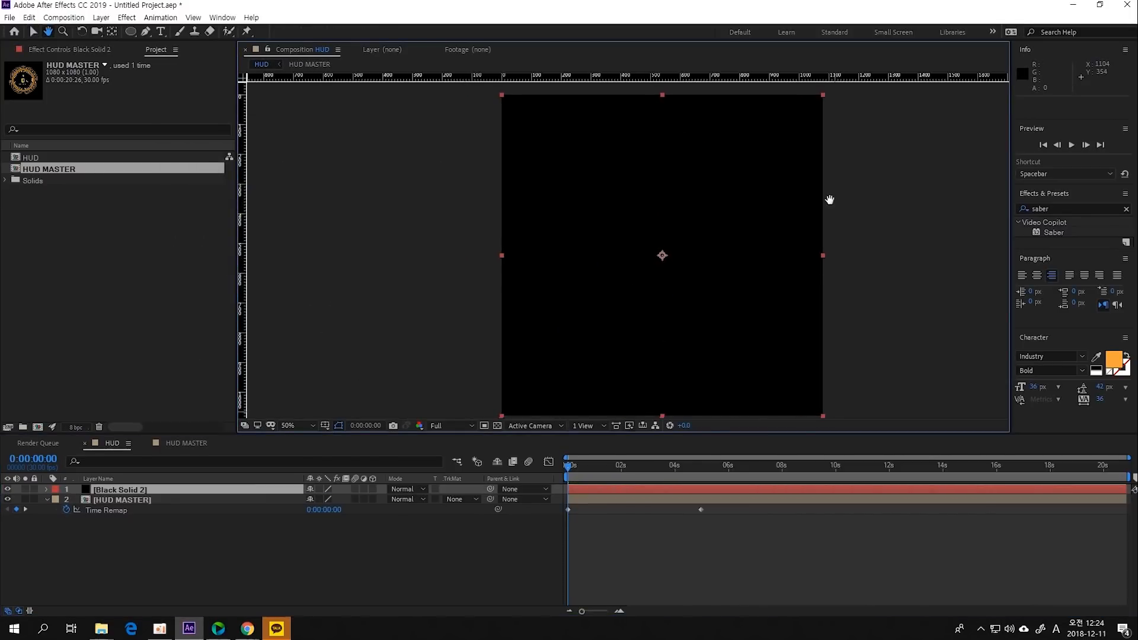
left_click_drag(1053, 233, 592, 220)
key("ctrl+z")
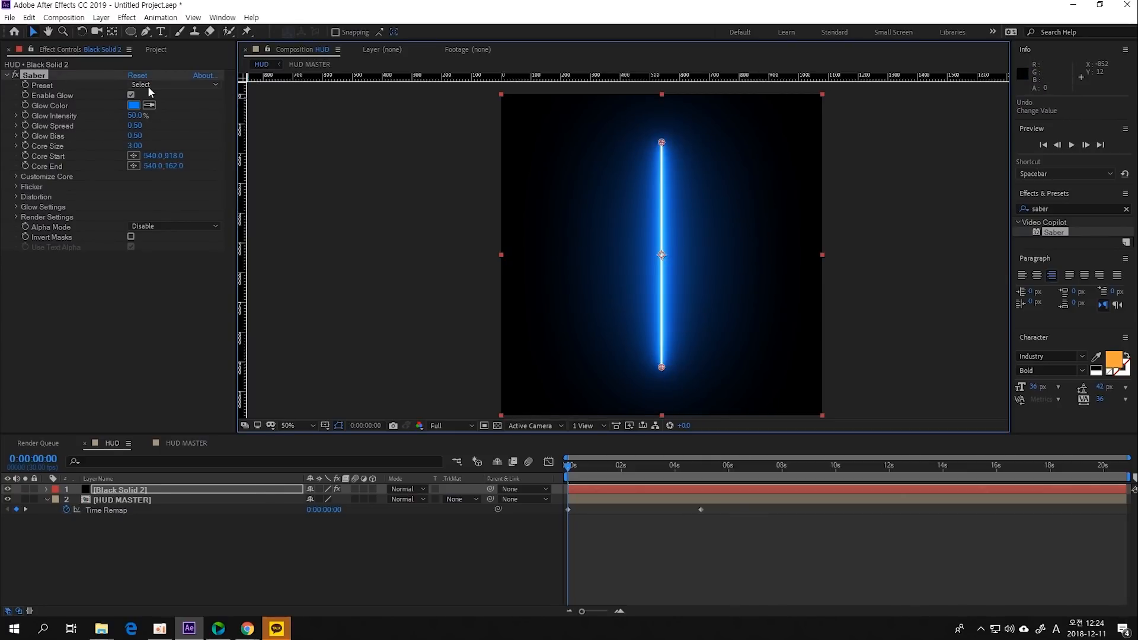
Try the Energize and Nebula presets of the Saber effect and settle on Arc Reactor.
left_click(201, 85)
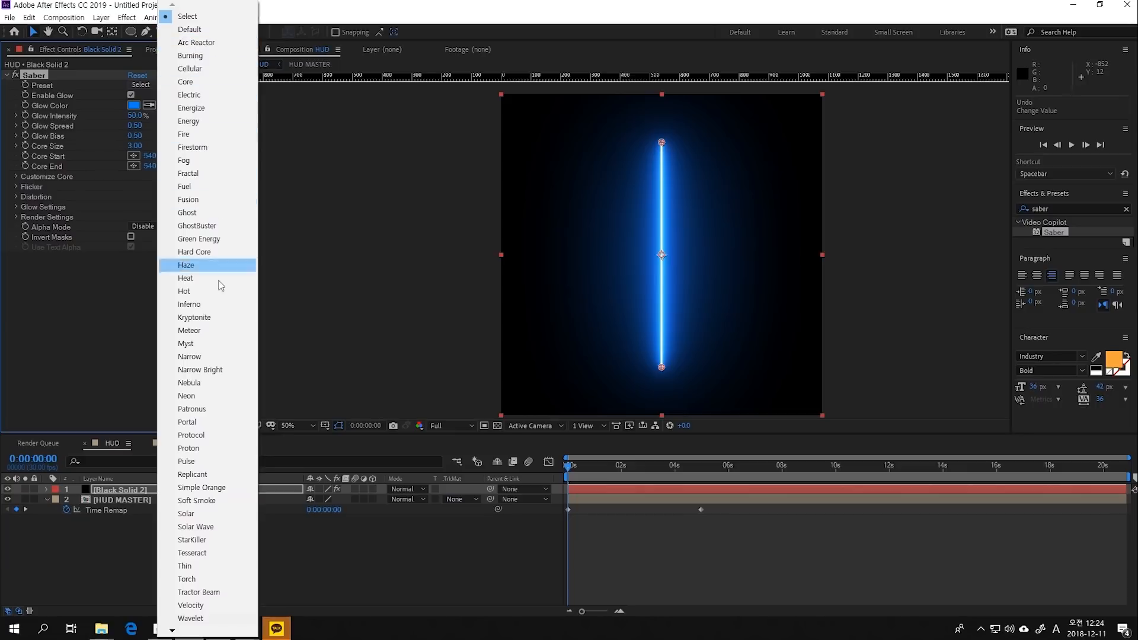
left_click(195, 43)
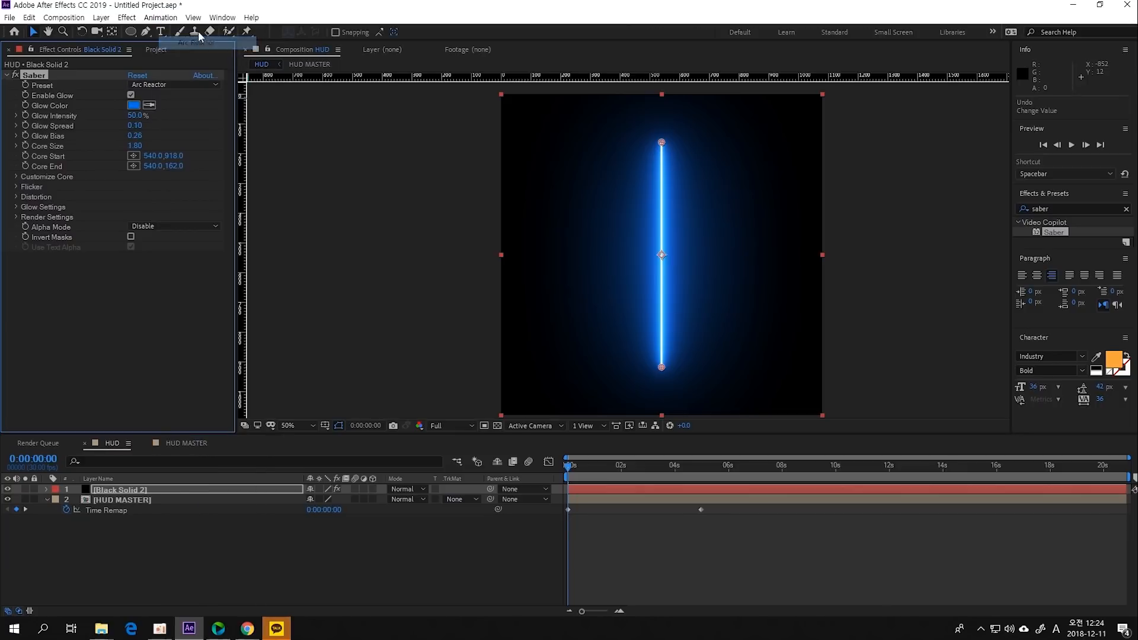
left_click(145, 86)
left_click(191, 109)
left_click(184, 85)
left_click(190, 383)
left_click(188, 88)
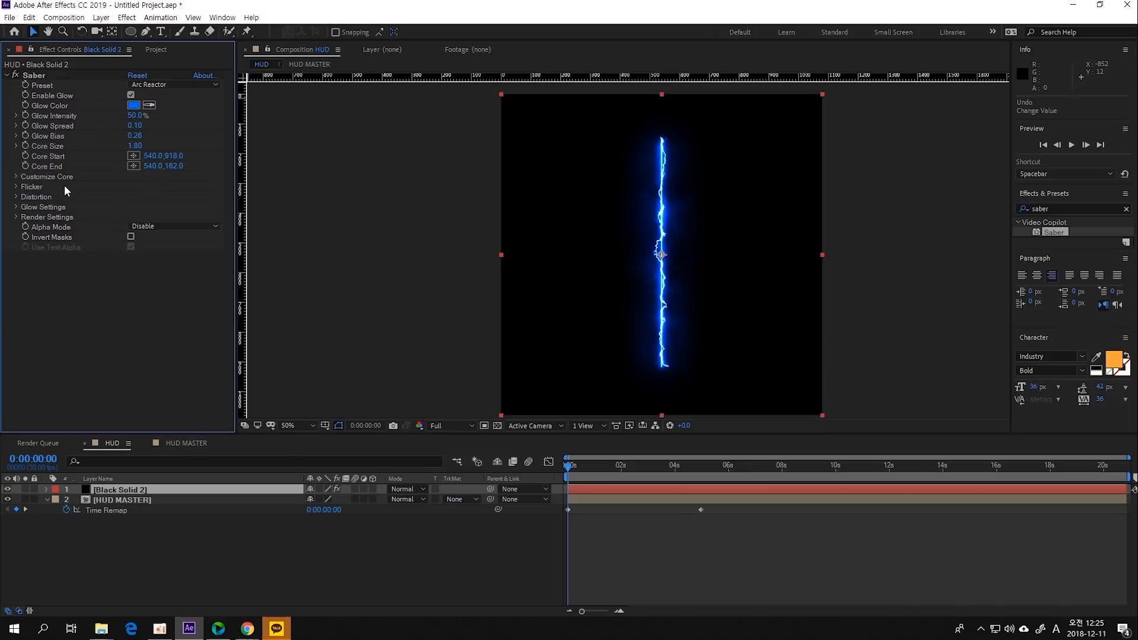
Set the core type of the Saber effect to Layer Masks.
left_click(16, 177)
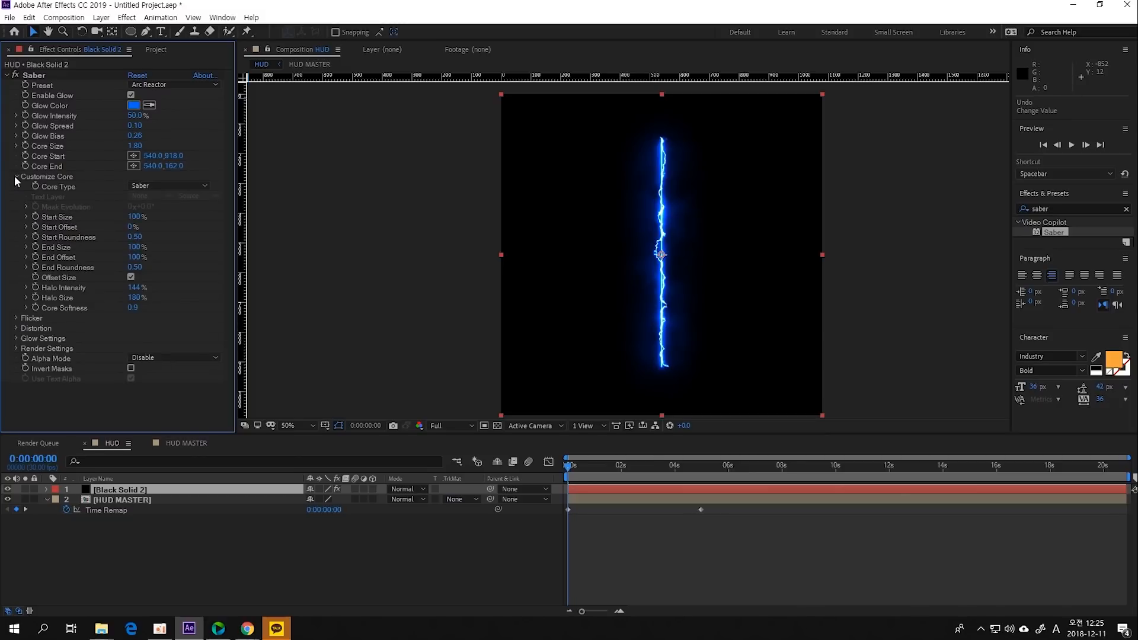
left_click(142, 184)
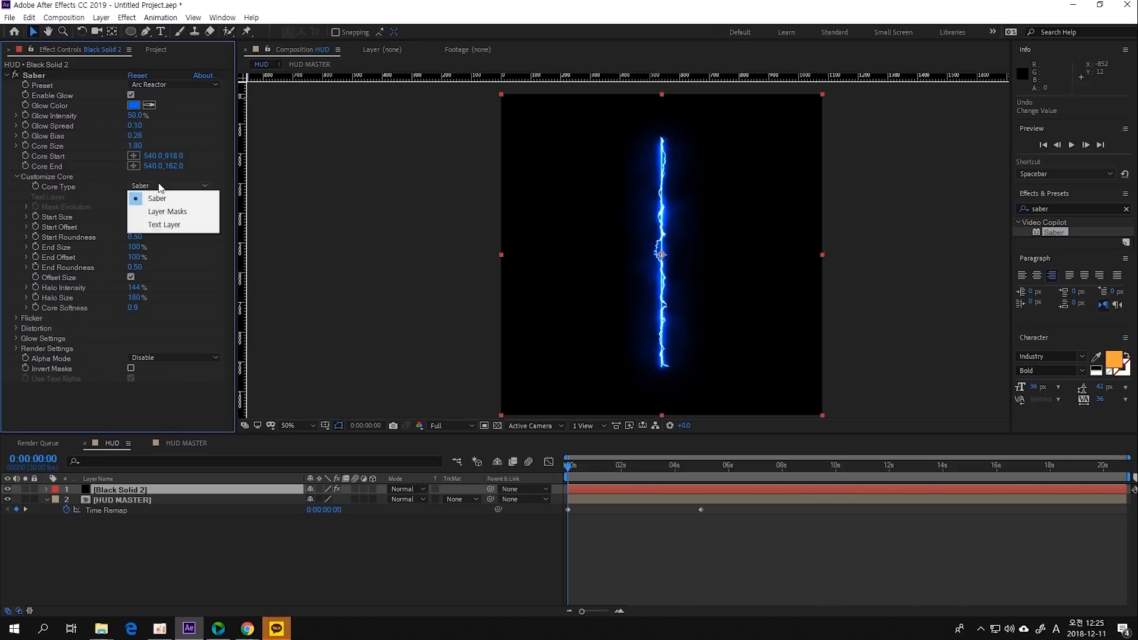
left_click(180, 212)
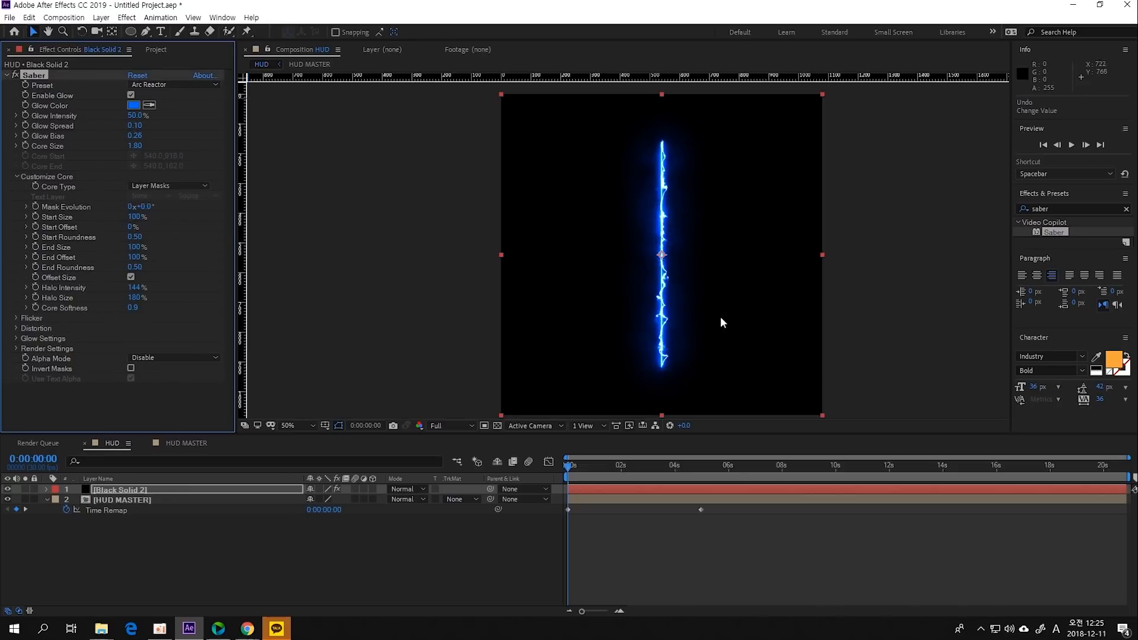
Draw a circular ellipse mask on the black solid, spanning about three quarters of the canvas around its middle.
double_click(130, 31)
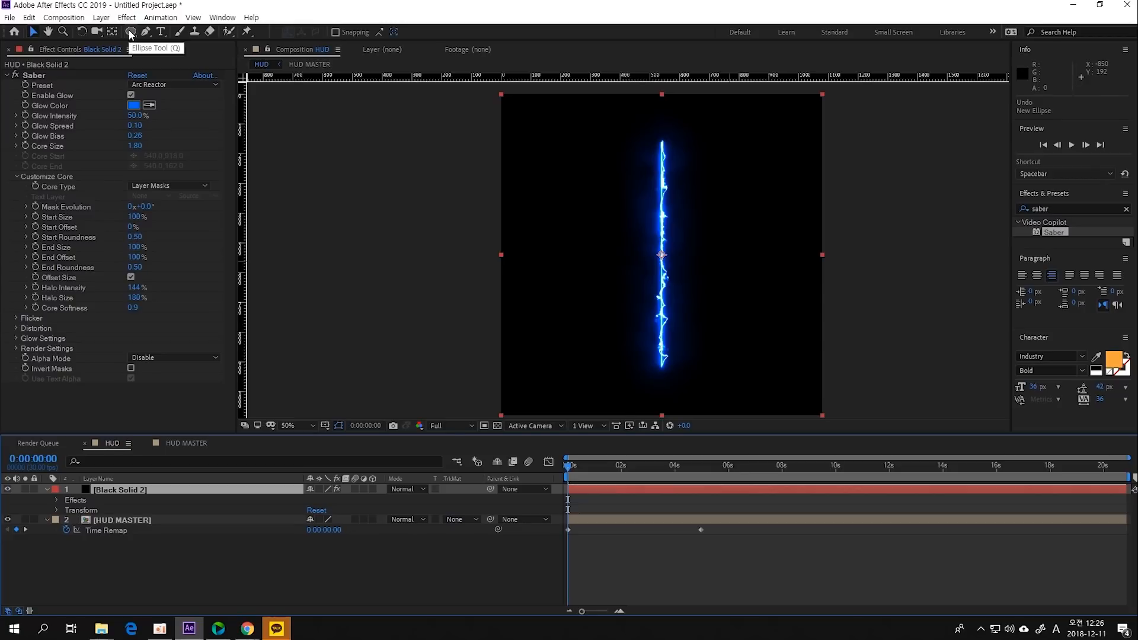
key("ctrl+z")
left_click(130, 31)
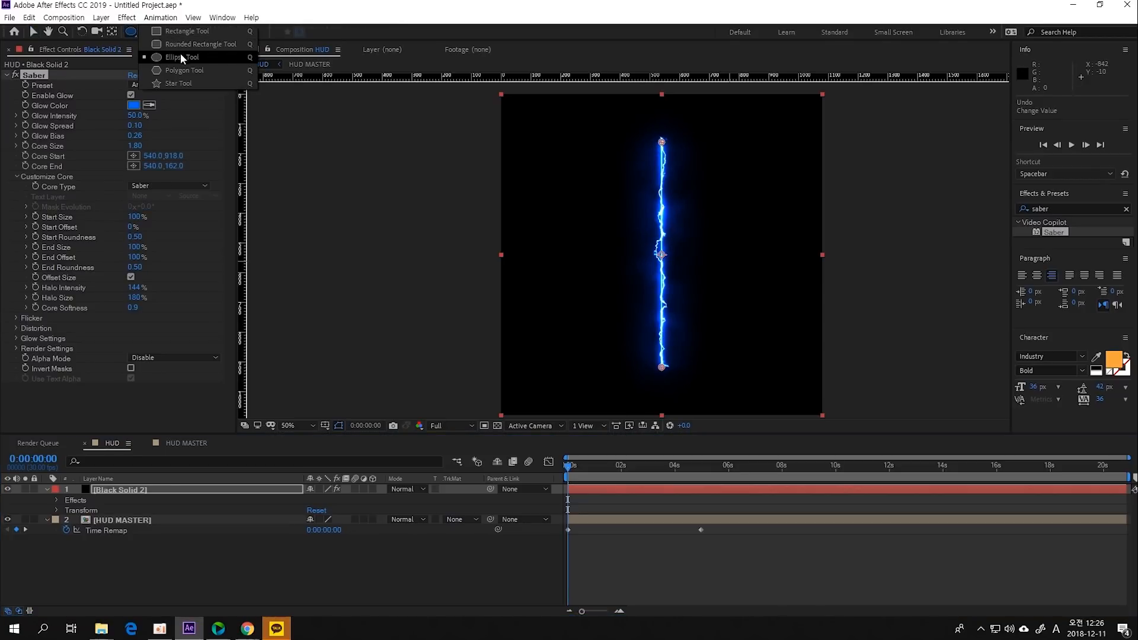
left_click(181, 56)
key("ctrl+shift+z")
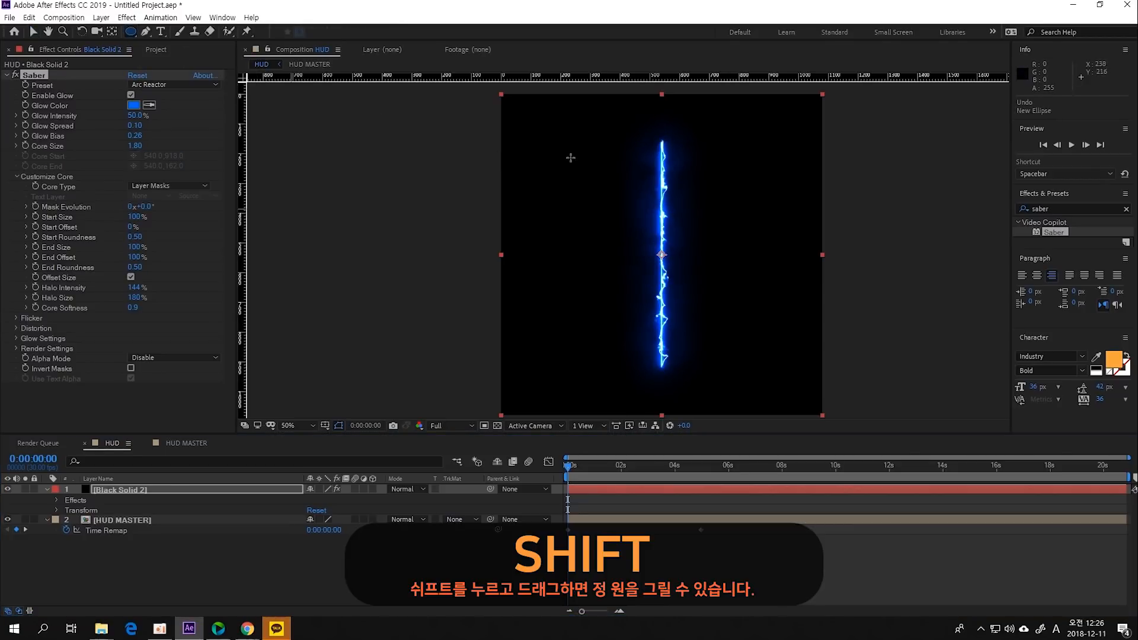
left_click_drag(543, 143, 780, 350)
Set the blending mode of the black solid layer to Add.
left_click(642, 514)
left_click(632, 491)
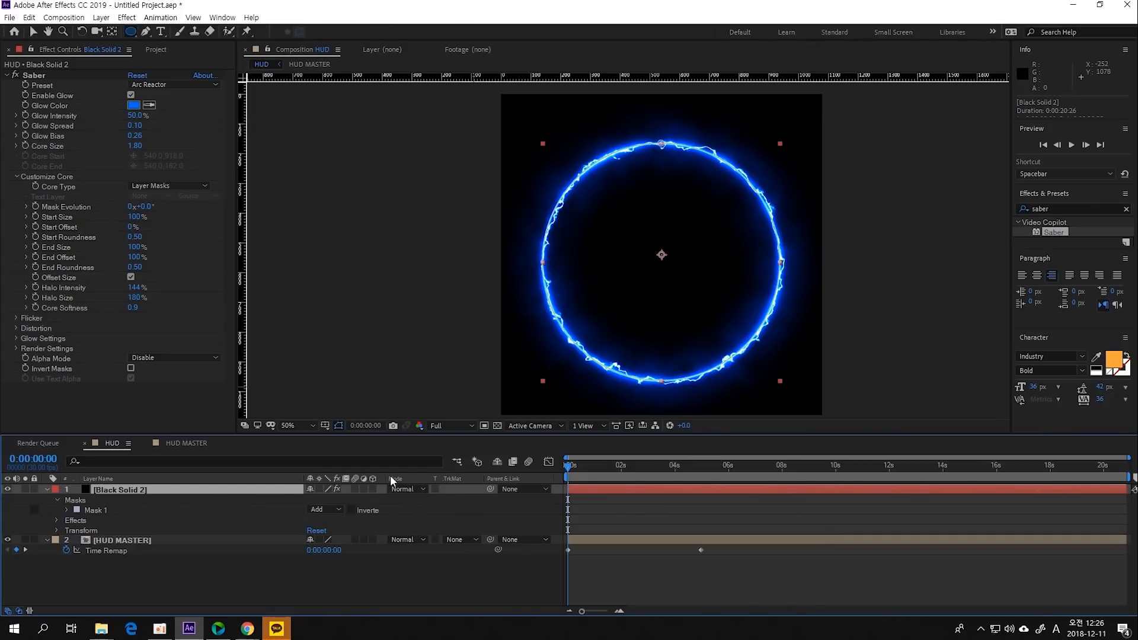
left_click(409, 487)
left_click(468, 219)
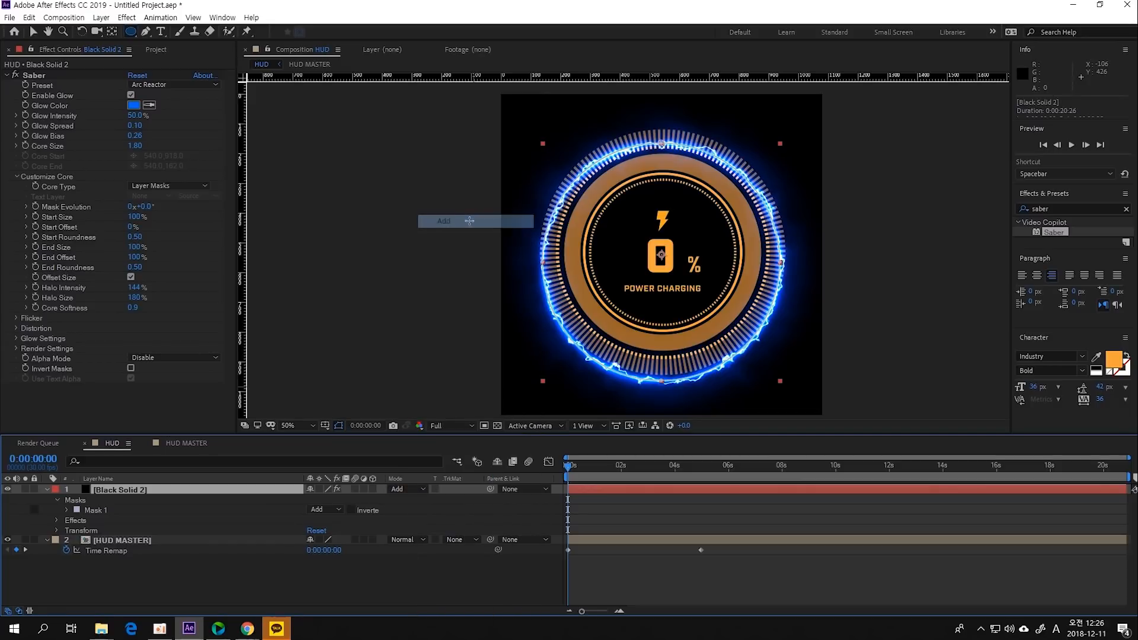
Examine how the glowing Saber ring lines up with the outer tick ring of the HUD.
left_click(100, 510)
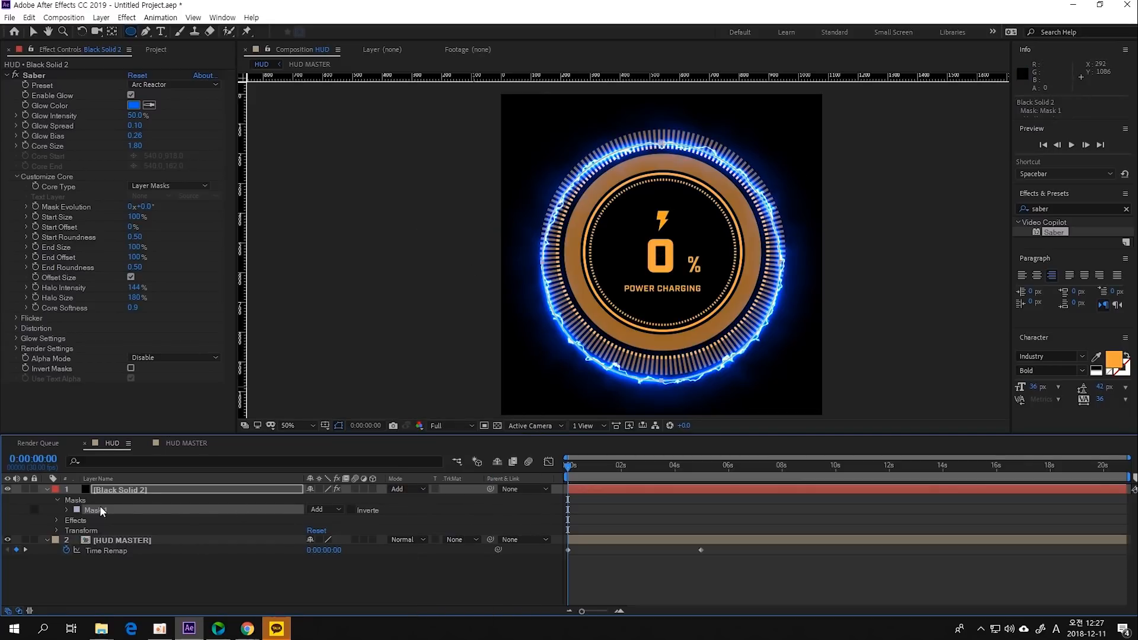
left_click(34, 33)
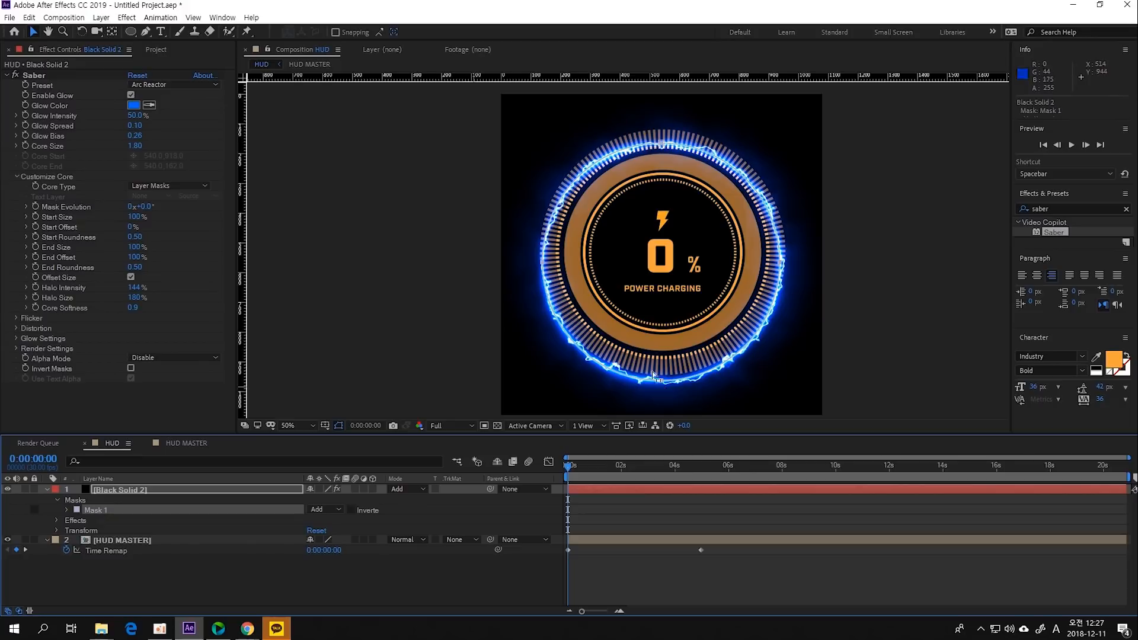
scroll(588, 274, "up", 1)
key("space")
left_click_drag(559, 253, 539, 372)
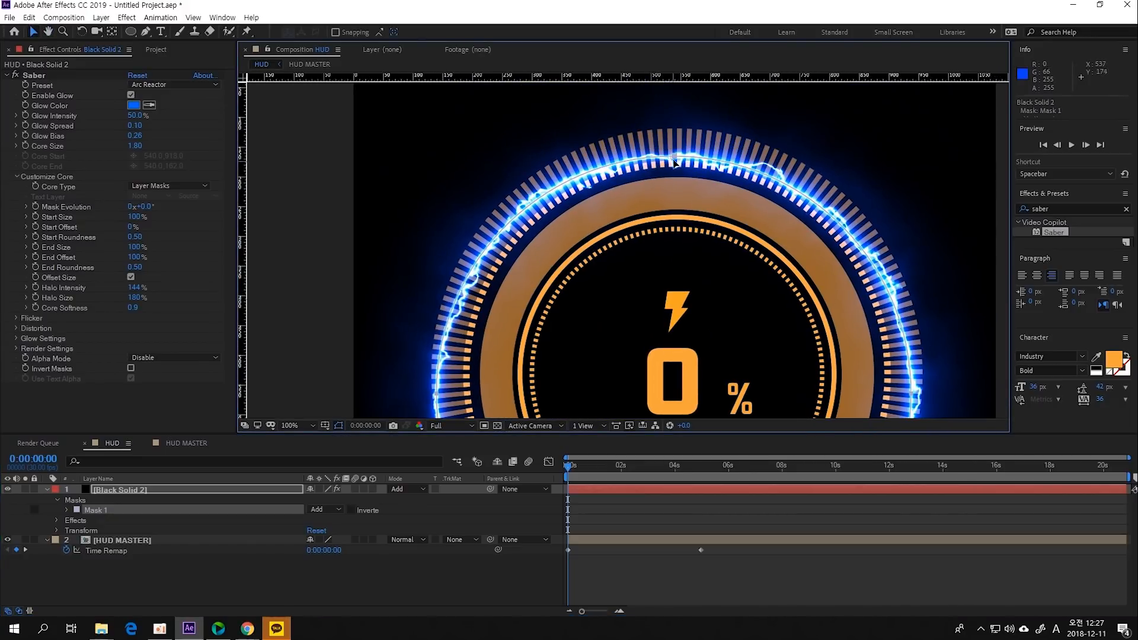
left_click_drag(729, 273, 632, 117)
left_click_drag(756, 337, 812, 244)
left_click_drag(667, 323, 699, 375)
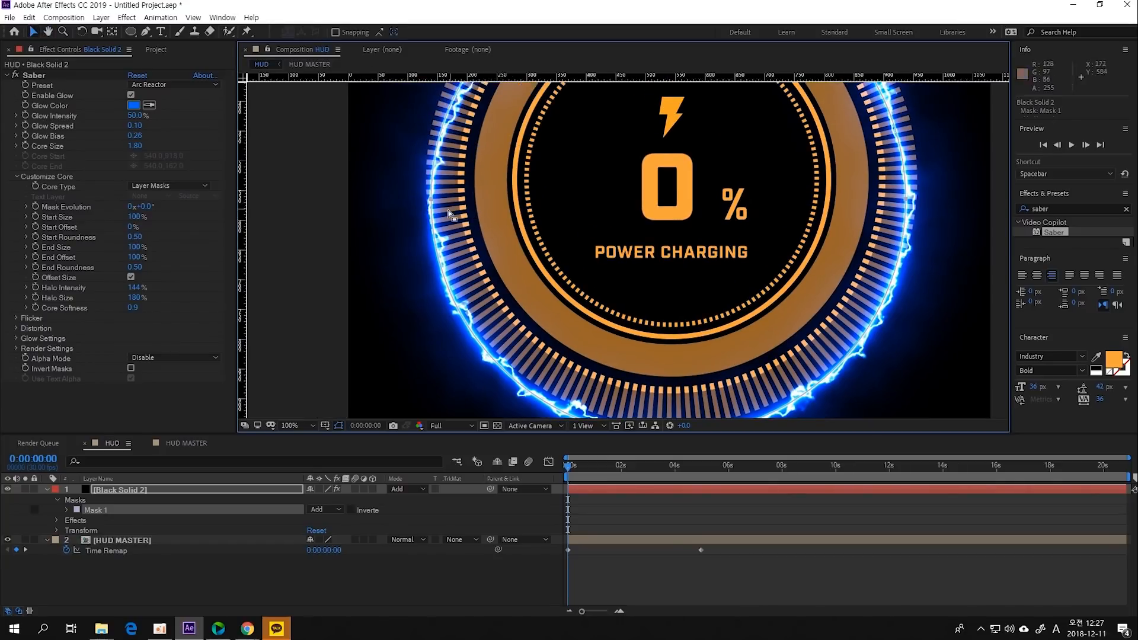
scroll(593, 302, "down", 2)
key("v")
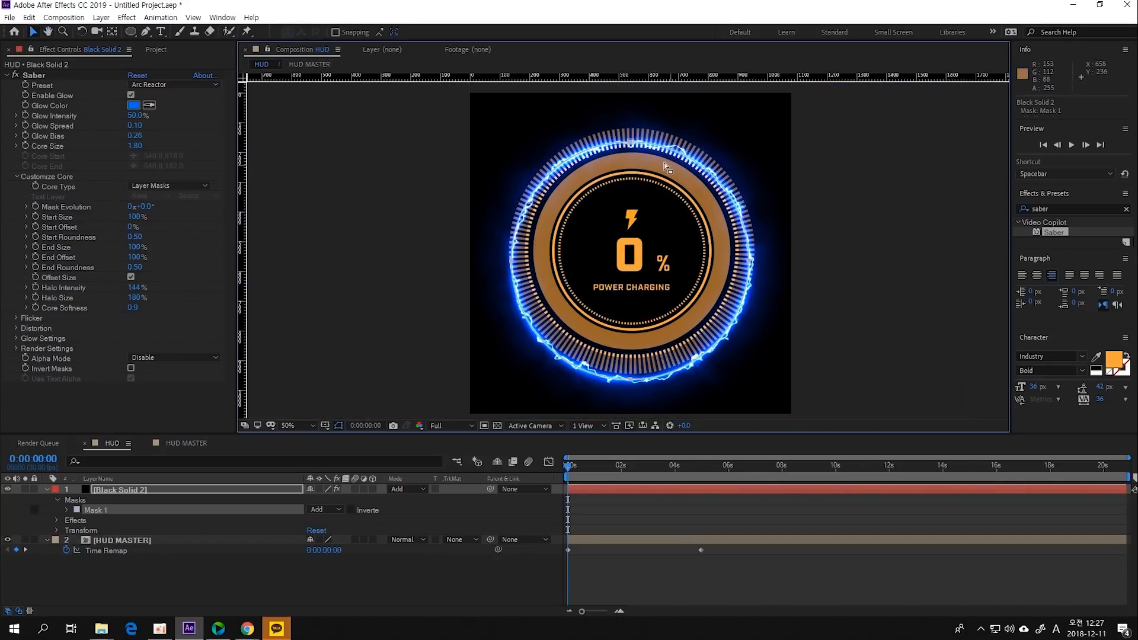
left_click_drag(634, 147, 633, 117)
key("ctrl+z")
left_click(103, 532)
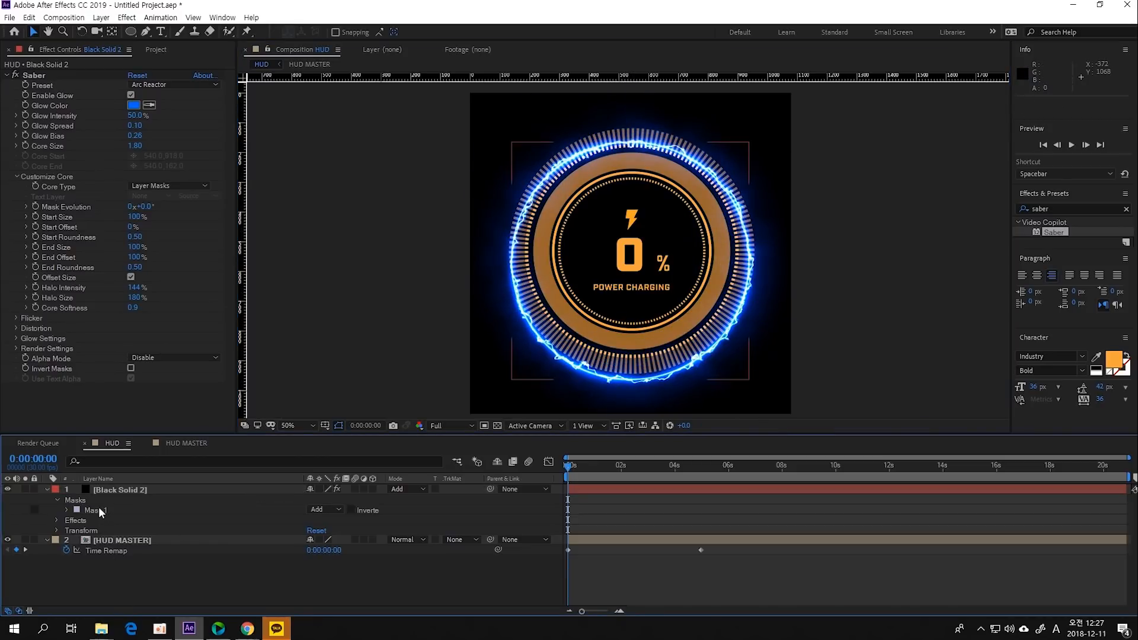
left_click(597, 490)
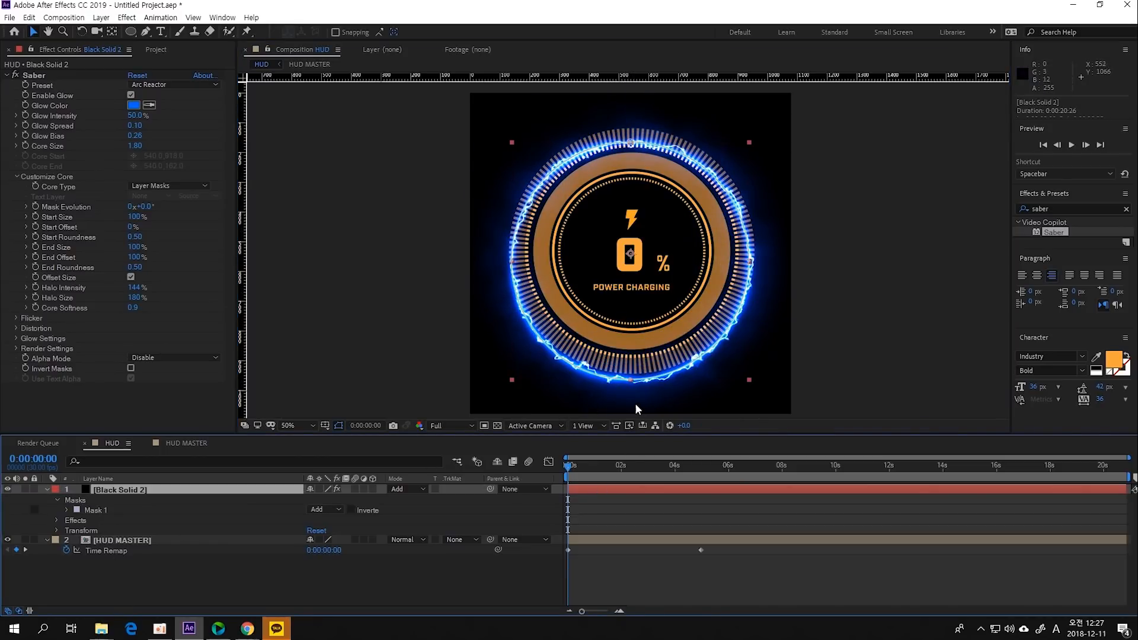
left_click_drag(632, 385, 503, 390)
key("ctrl+z")
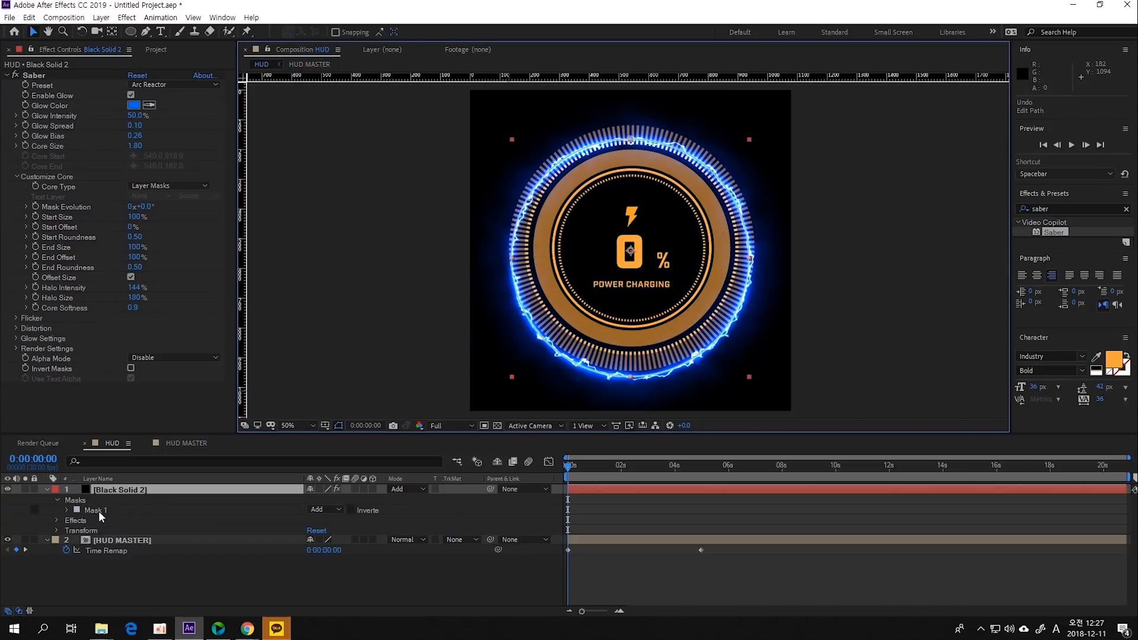
Move Mask 1 up until it is concentric with the HUD rings, and scale the black solid to 103%.
left_click(100, 510)
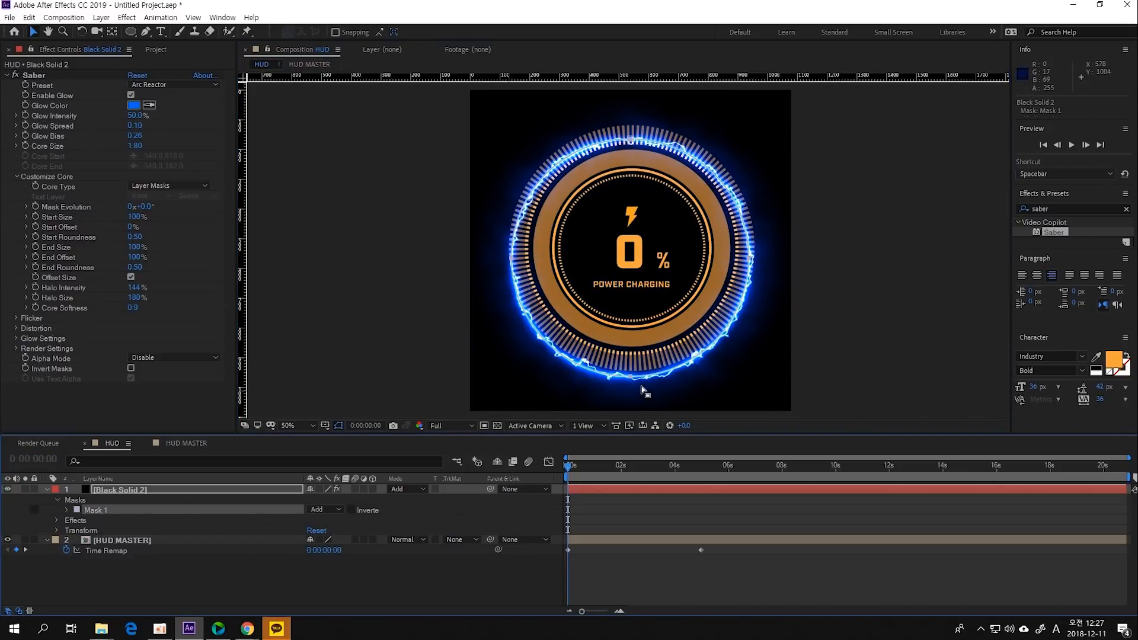
mouse_move(635, 379)
left_mouse_down()
mouse_move(652, 360)
mouse_move(632, 371)
left_mouse_up()
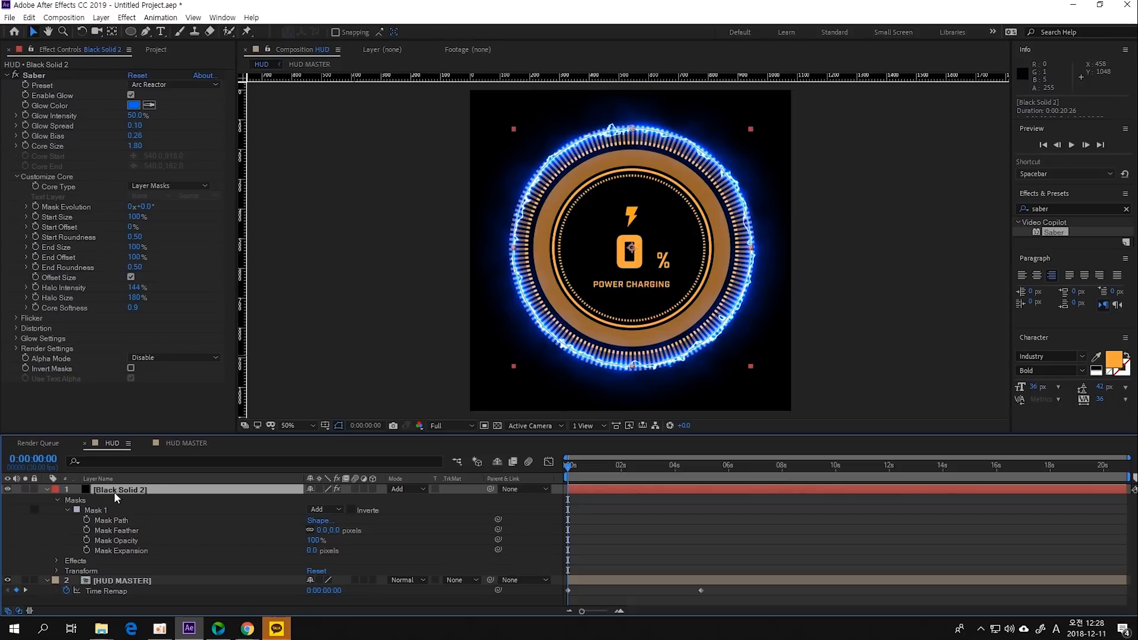
left_click_drag(751, 129, 787, 126)
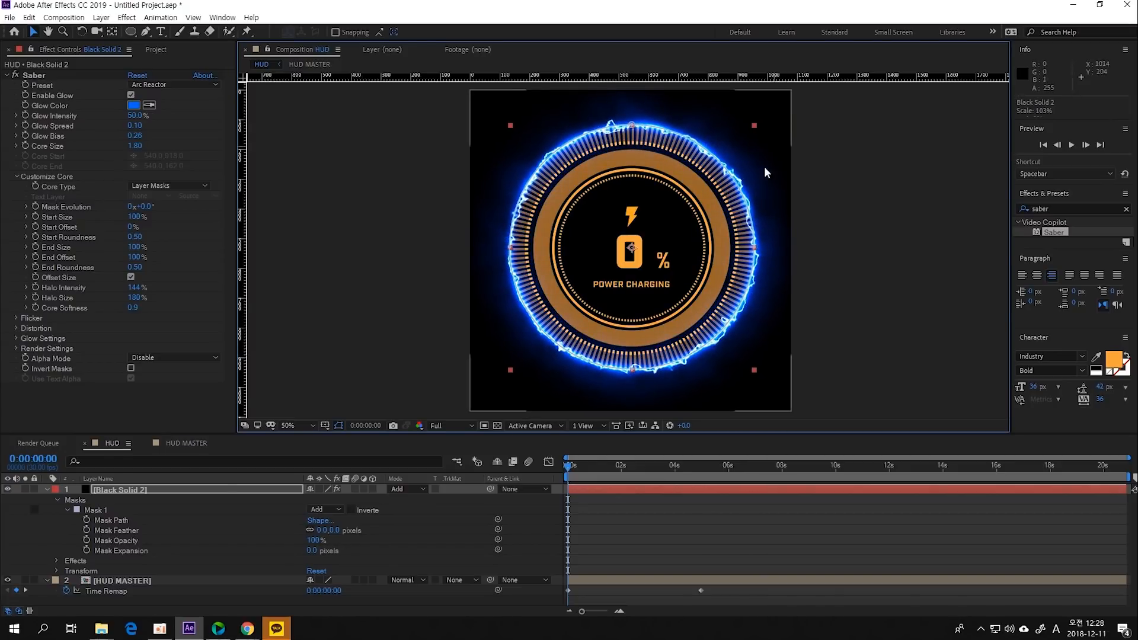
key("F2")
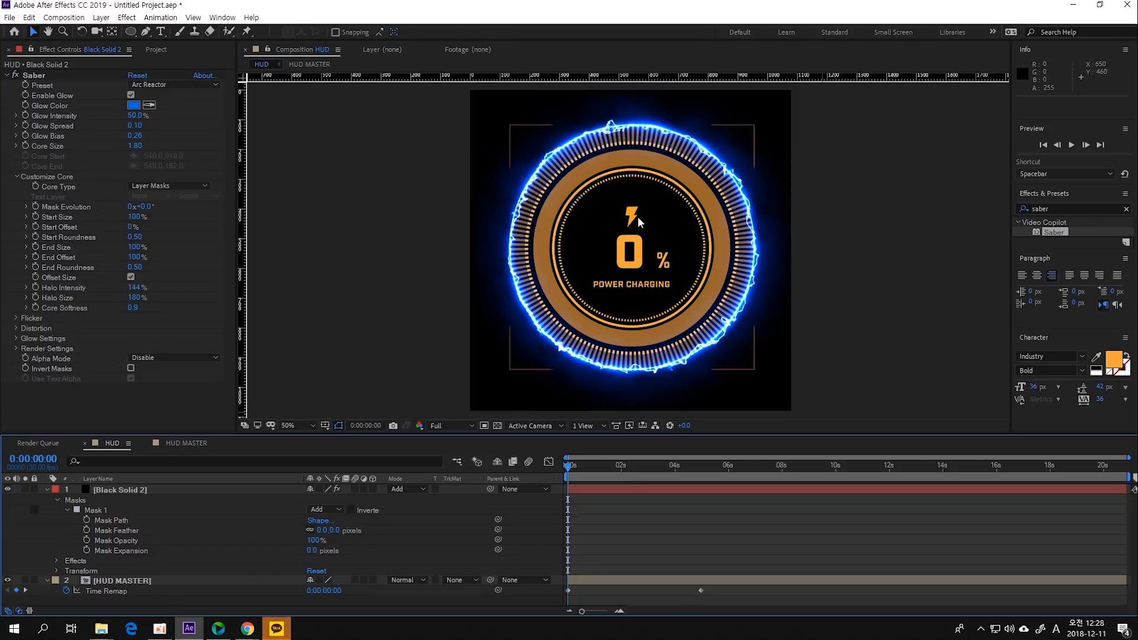
Adjust the Saber glow color of the black solid, trying an orange glow before settling on a lighter blue.
left_click(162, 488)
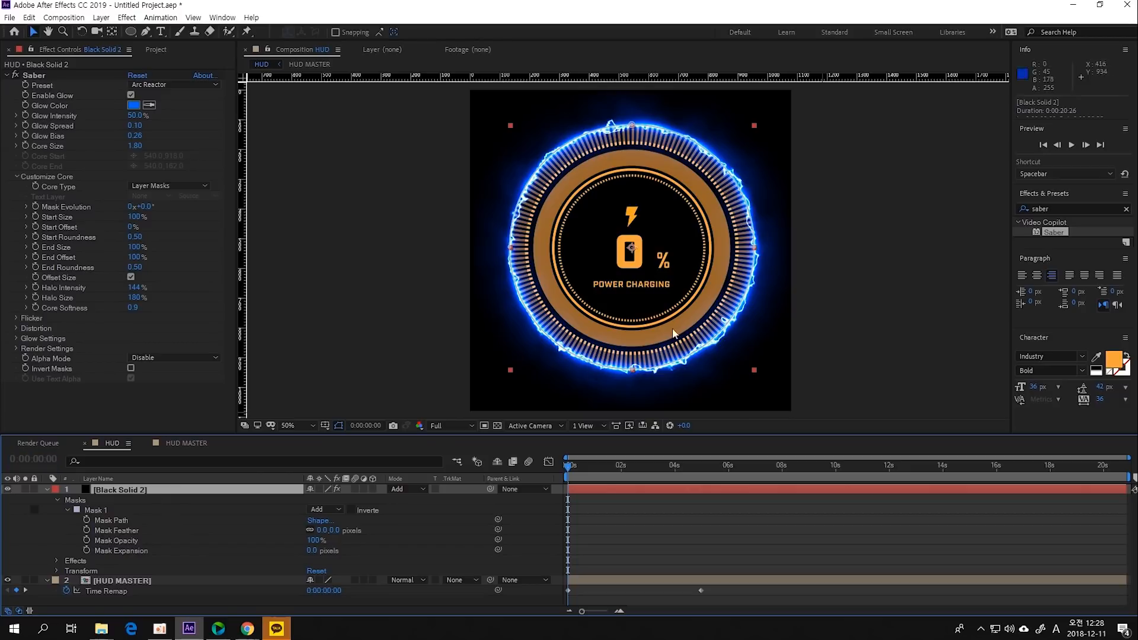
left_click(158, 171)
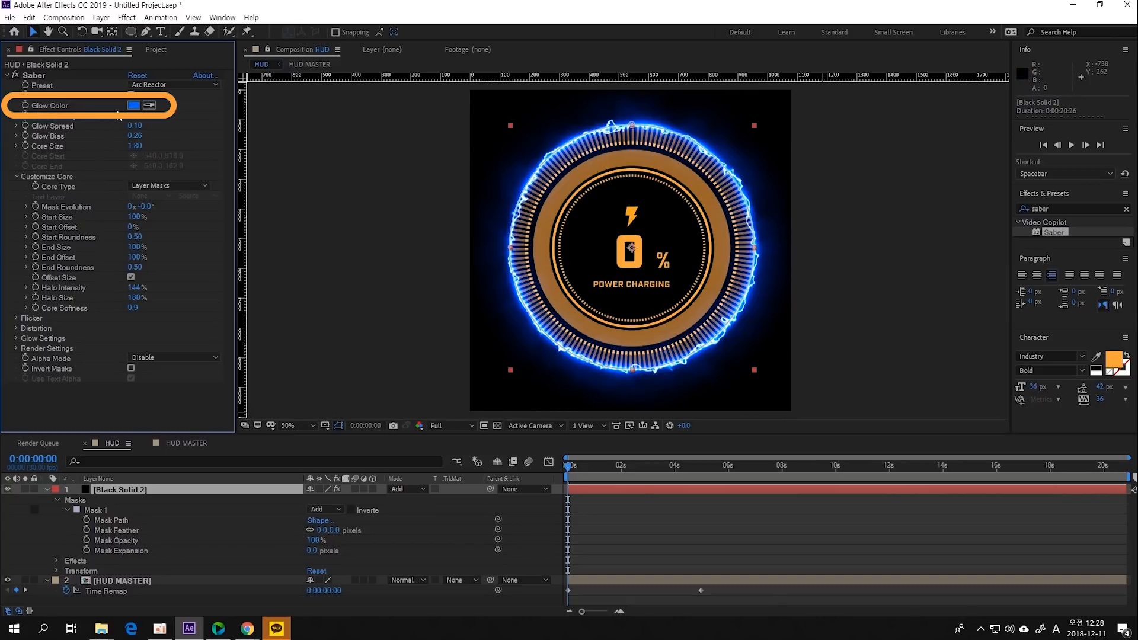
left_click(133, 105)
left_click(947, 319)
left_click(873, 256)
mouse_move(873, 256)
left_mouse_down()
mouse_move(860, 182)
mouse_move(790, 213)
mouse_move(938, 190)
mouse_move(890, 229)
mouse_move(882, 211)
mouse_move(912, 179)
left_mouse_up()
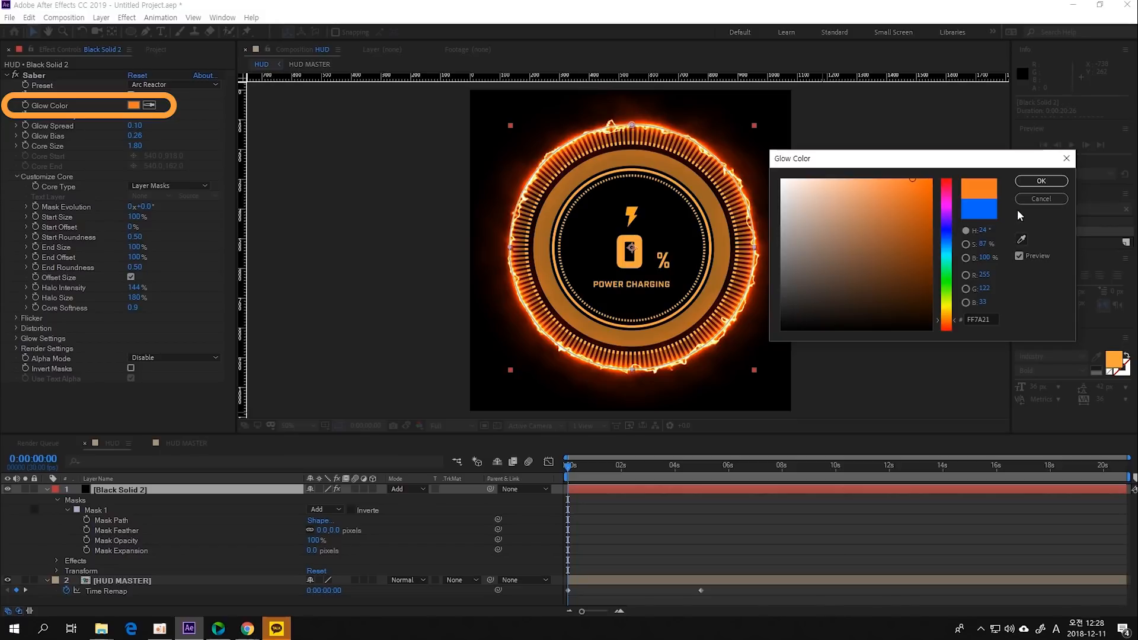
left_click_drag(947, 249, 951, 242)
left_click(1041, 180)
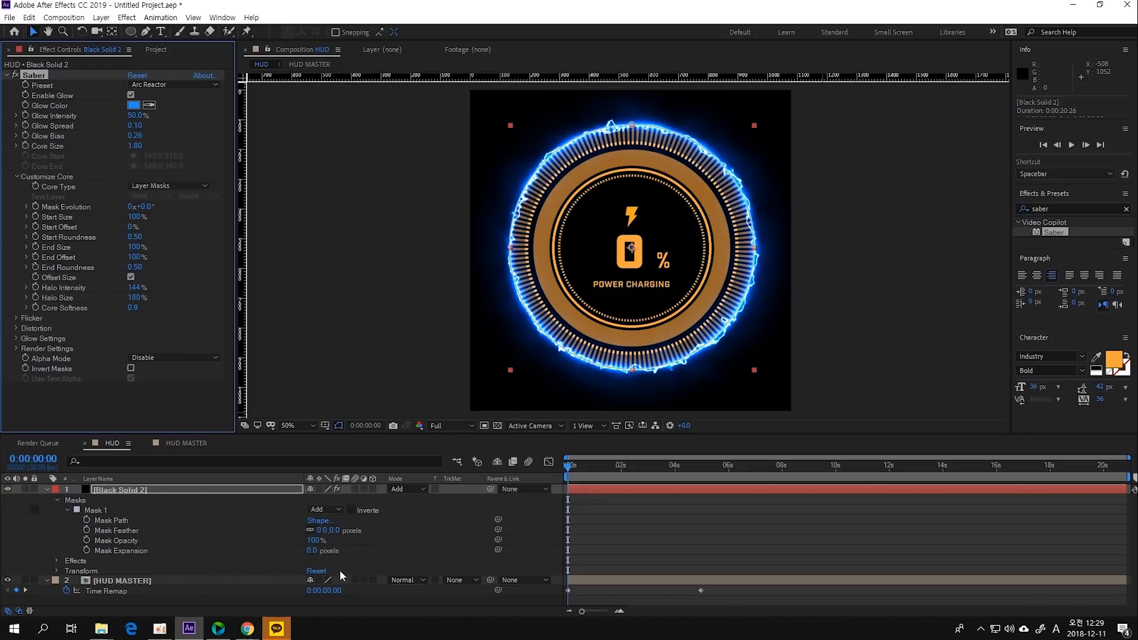
Apply the Color Balance (HLS) effect to the HUD MASTER layer.
left_click(158, 578)
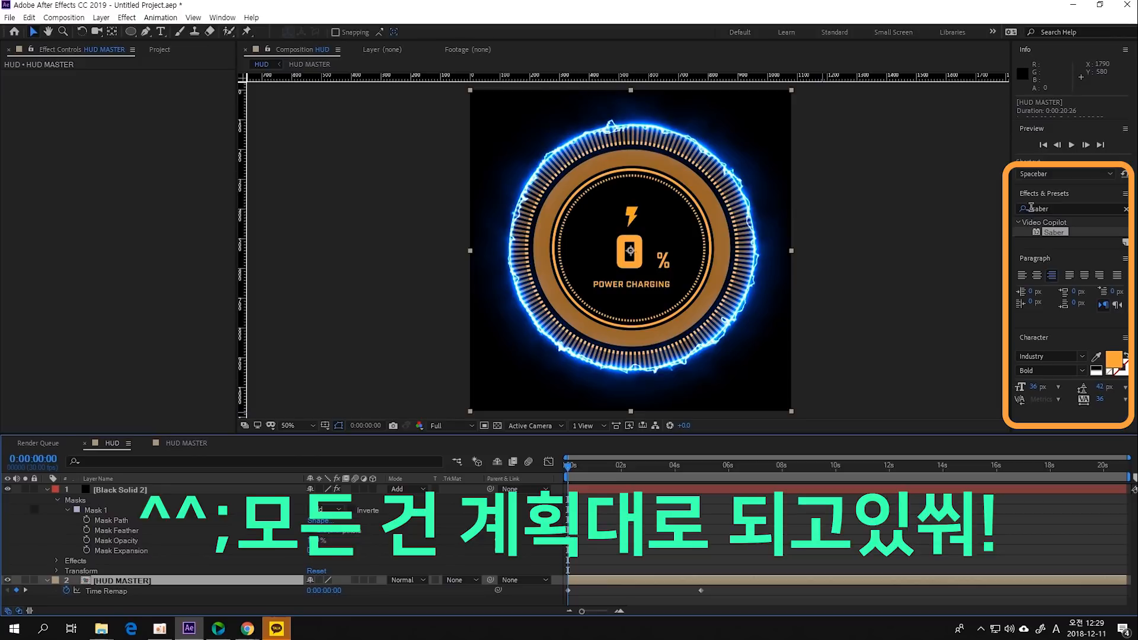
left_click(1064, 209)
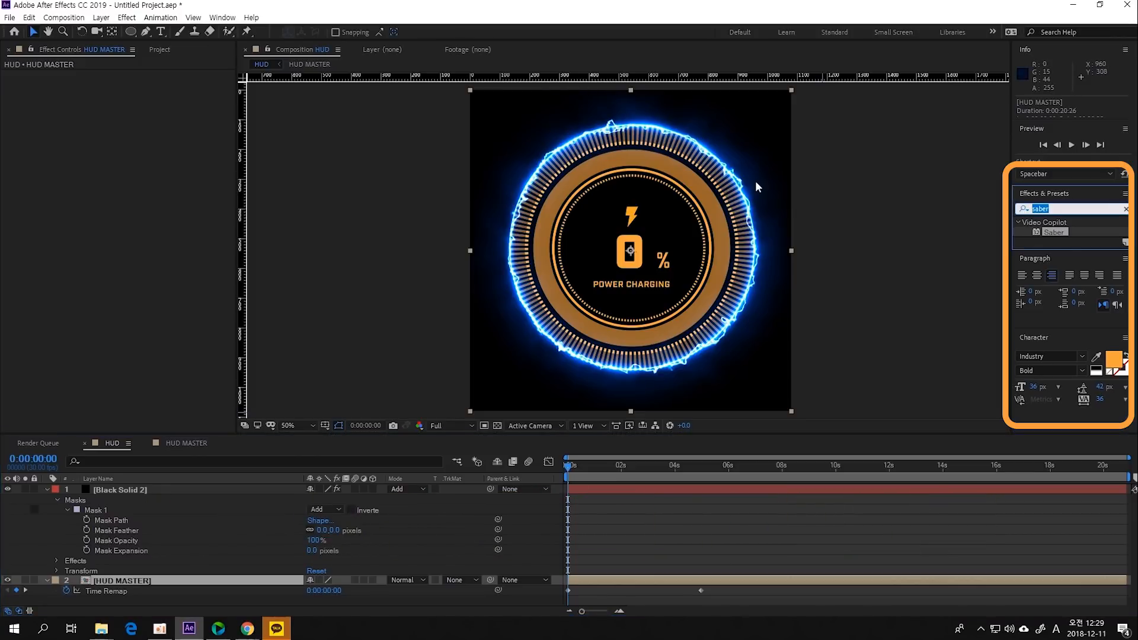
type("color")
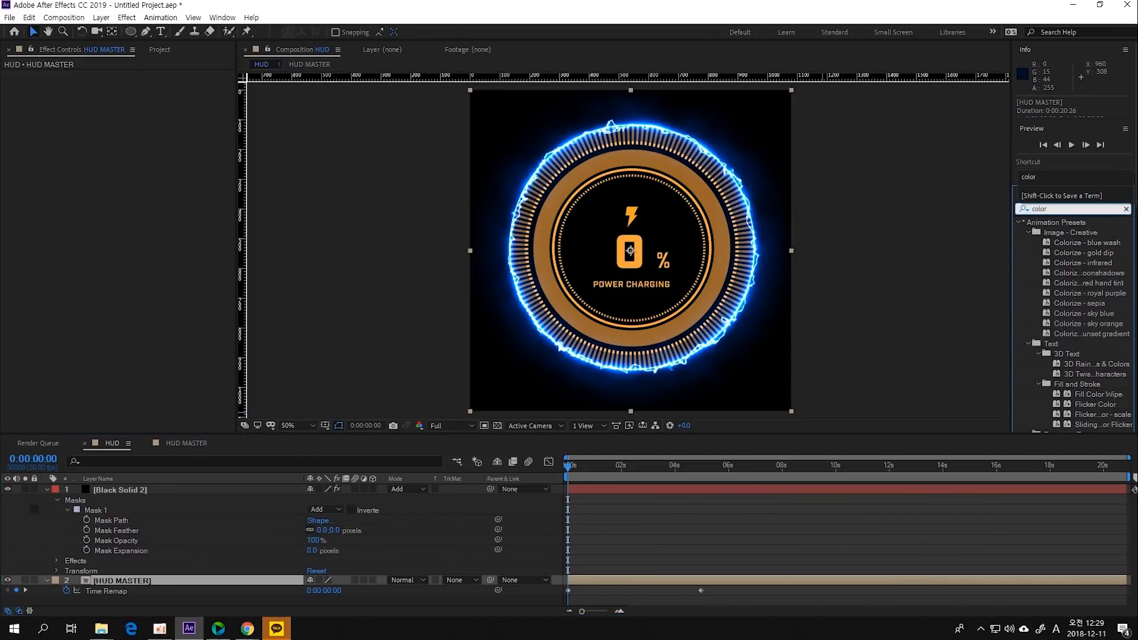
scroll(1067, 296, "down", 6)
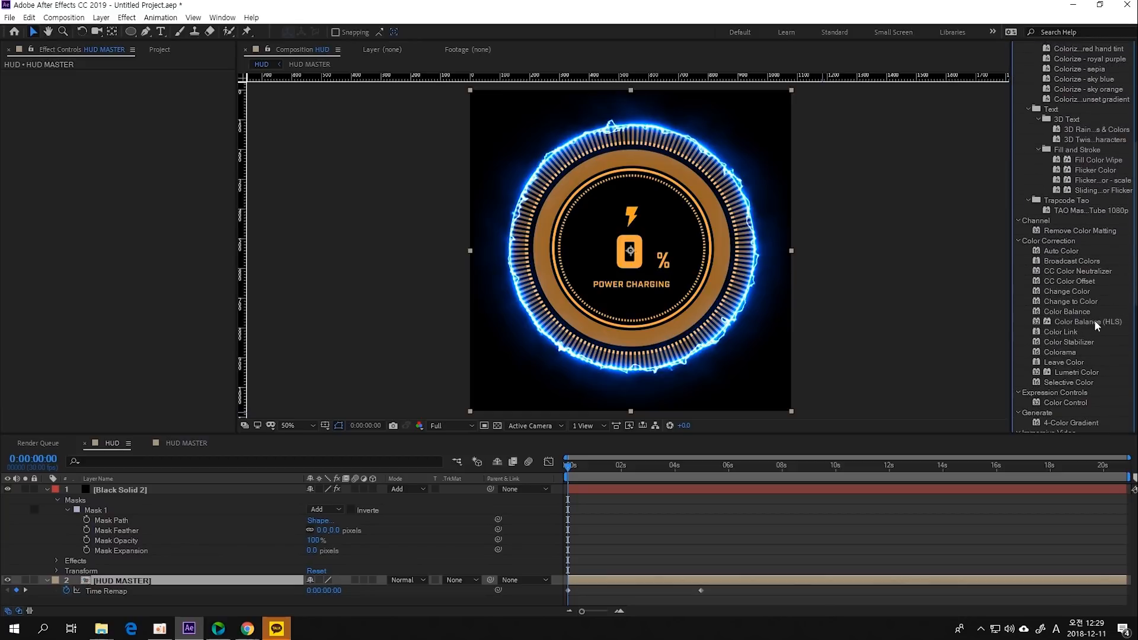
left_click_drag(1090, 323, 203, 585)
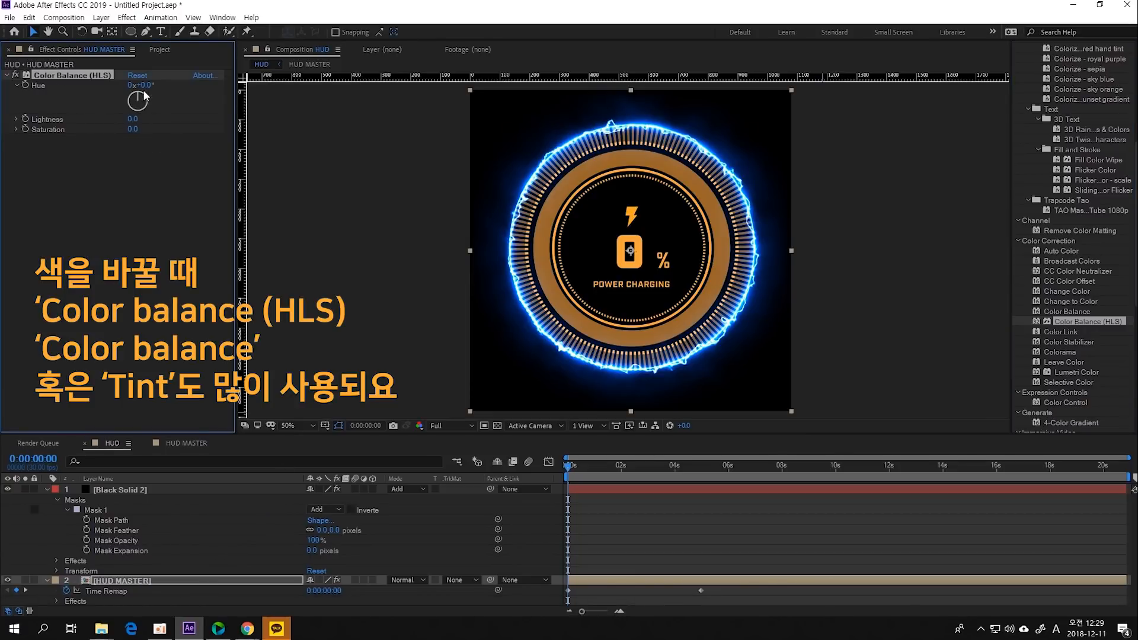
Shift the hue of the HUD MASTER layer from orange to a blue matching the Saber glow, and preview the result.
left_click_drag(151, 87, 484, 106)
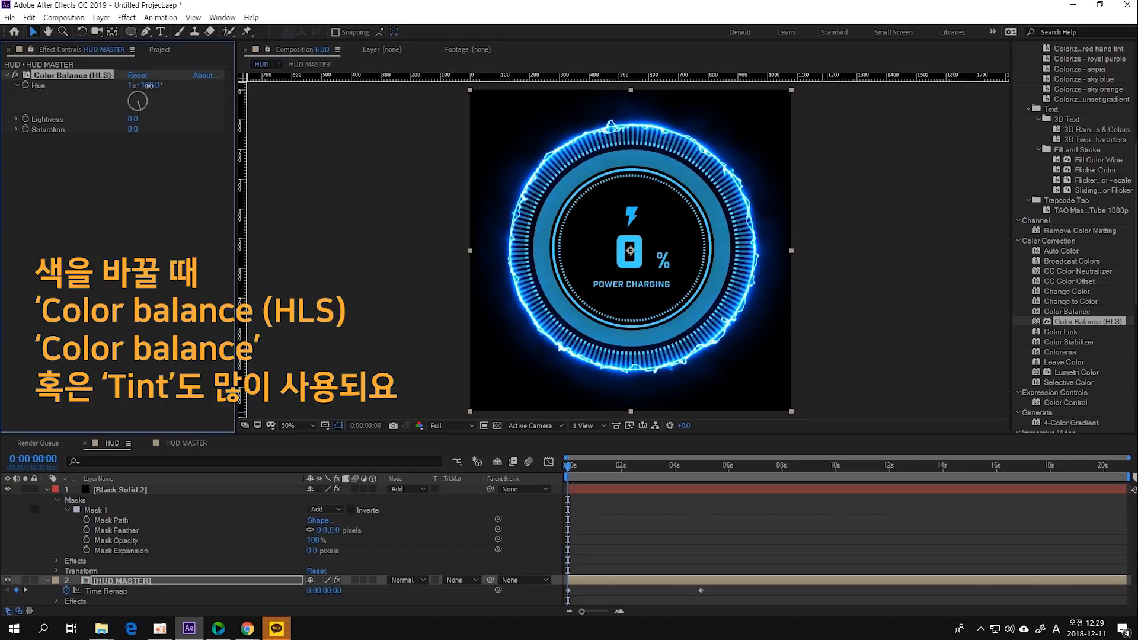
left_click_drag(149, 86, 162, 85)
key("space")
Rename the Black Solid 2 layer as saber1.
left_click(617, 493)
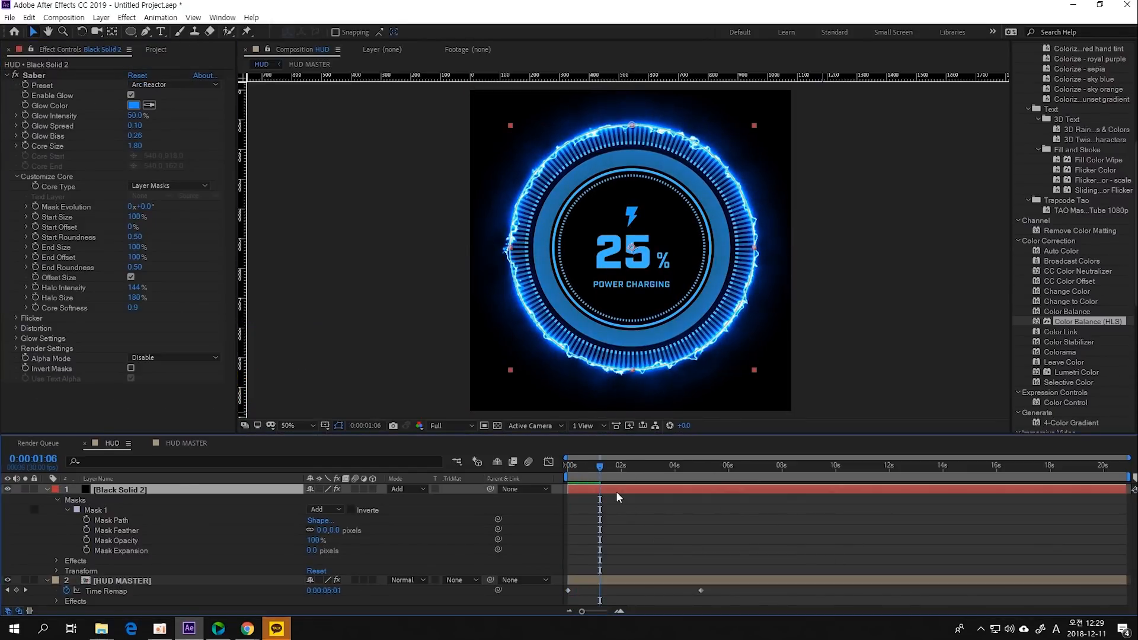
right_click(143, 491)
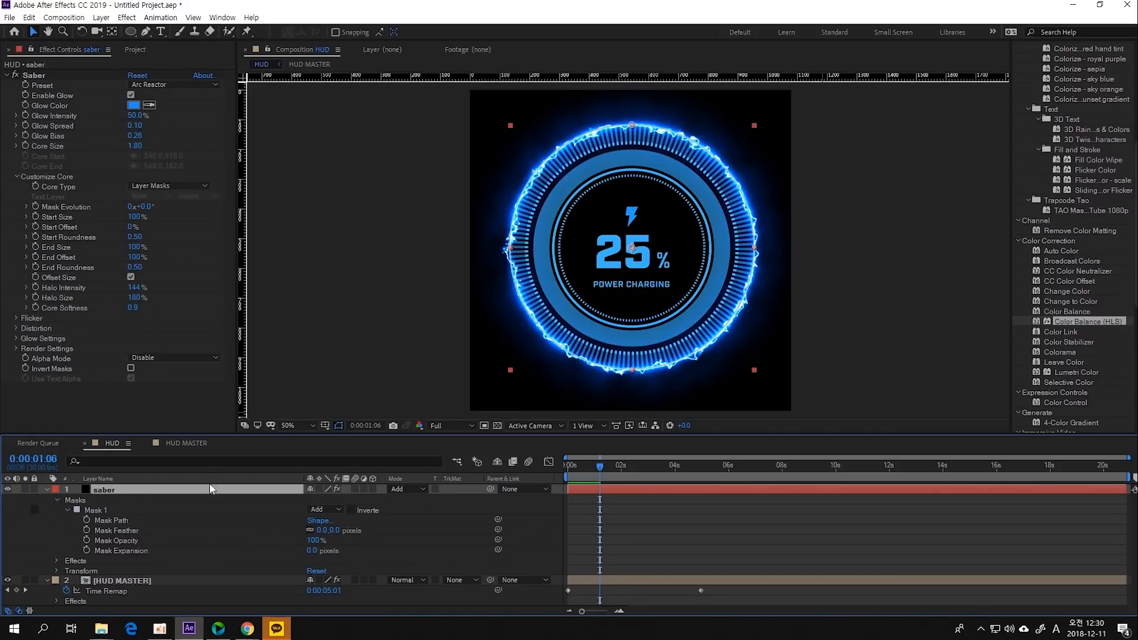
right_click(210, 491)
left_click(223, 483)
left_click(225, 484)
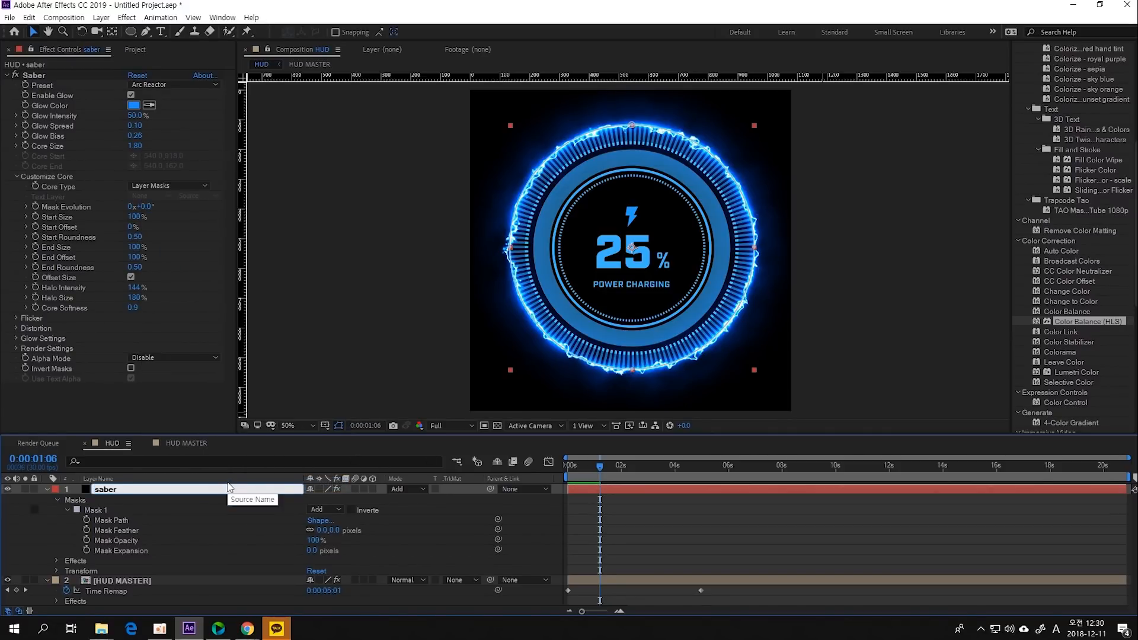
type("1")
key("Return")
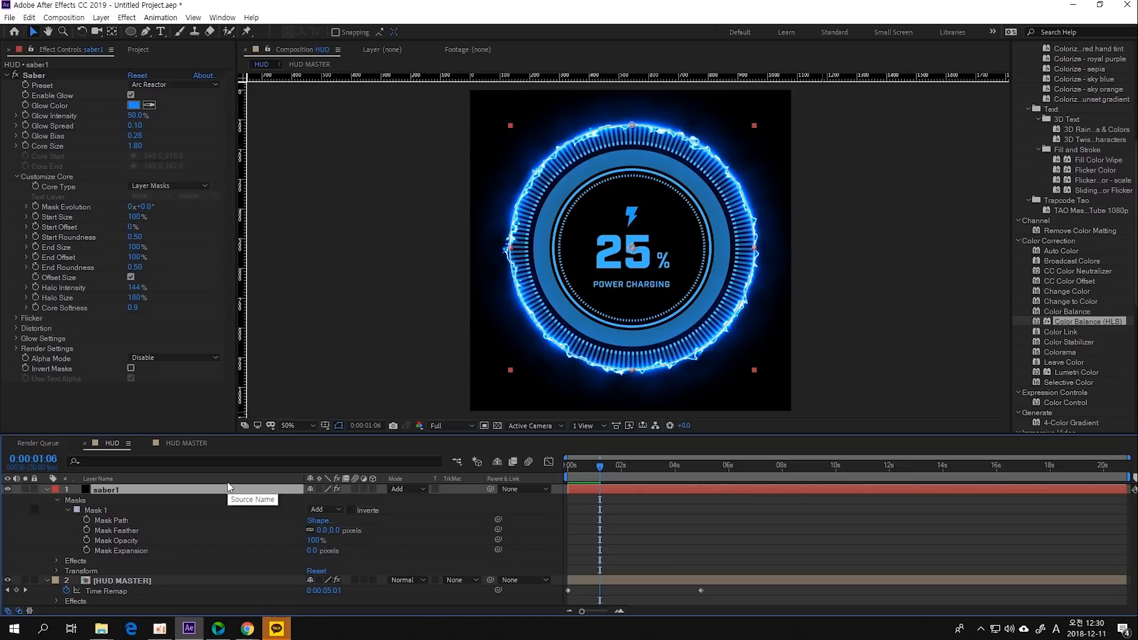
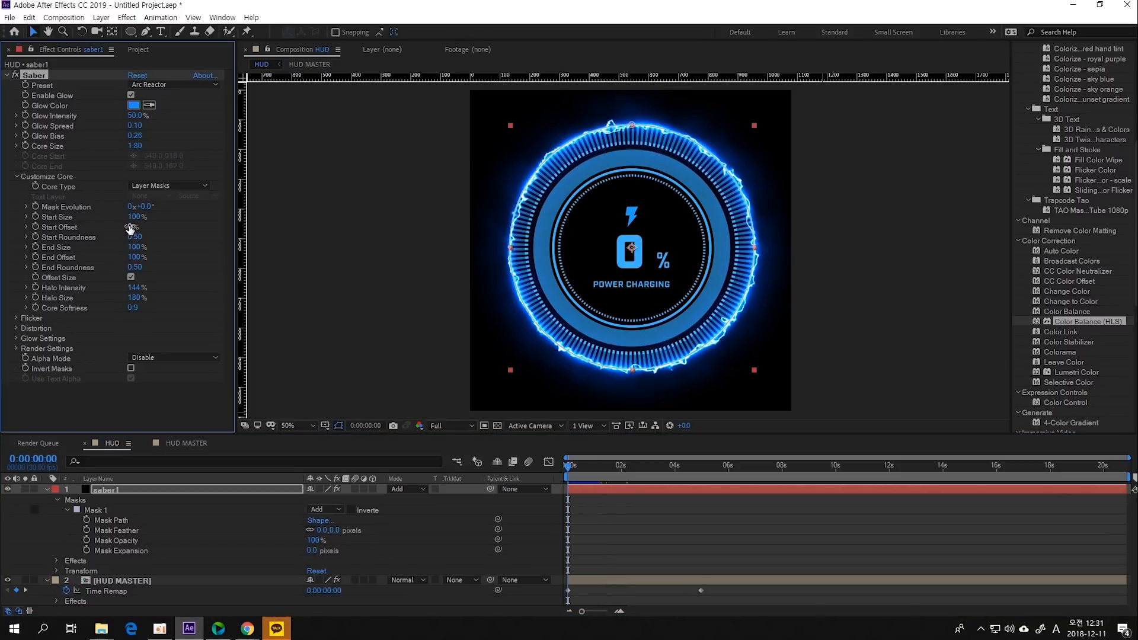
Set the Start Offset of the Saber core on saber1 to 10%.
mouse_move(130, 230)
left_mouse_down()
mouse_move(147, 226)
mouse_move(127, 231)
left_mouse_up()
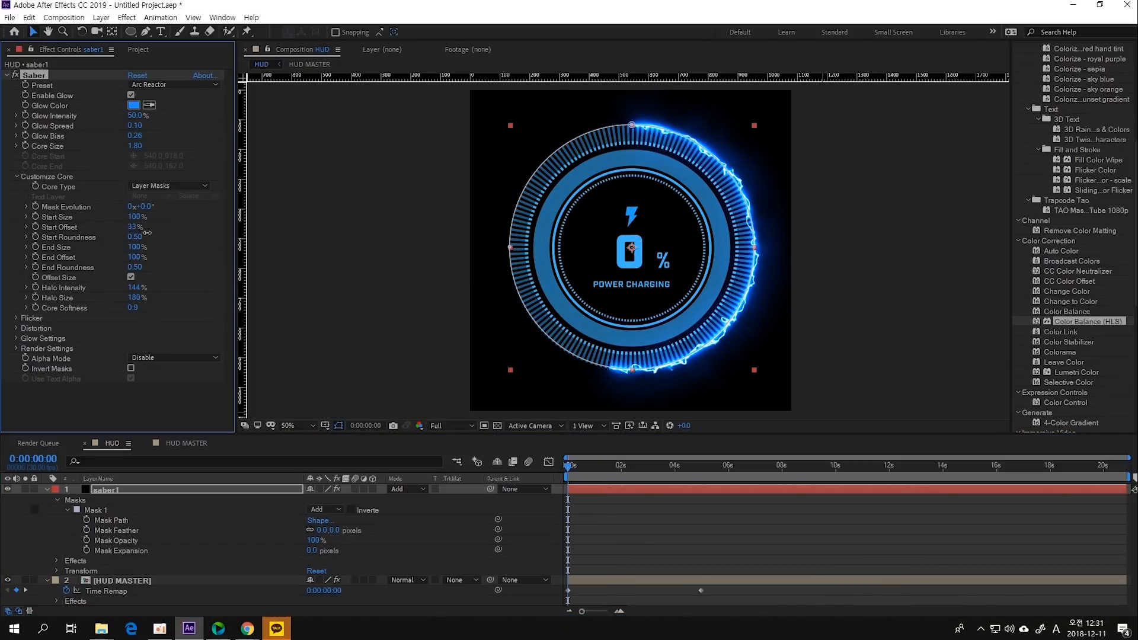
left_click(131, 227)
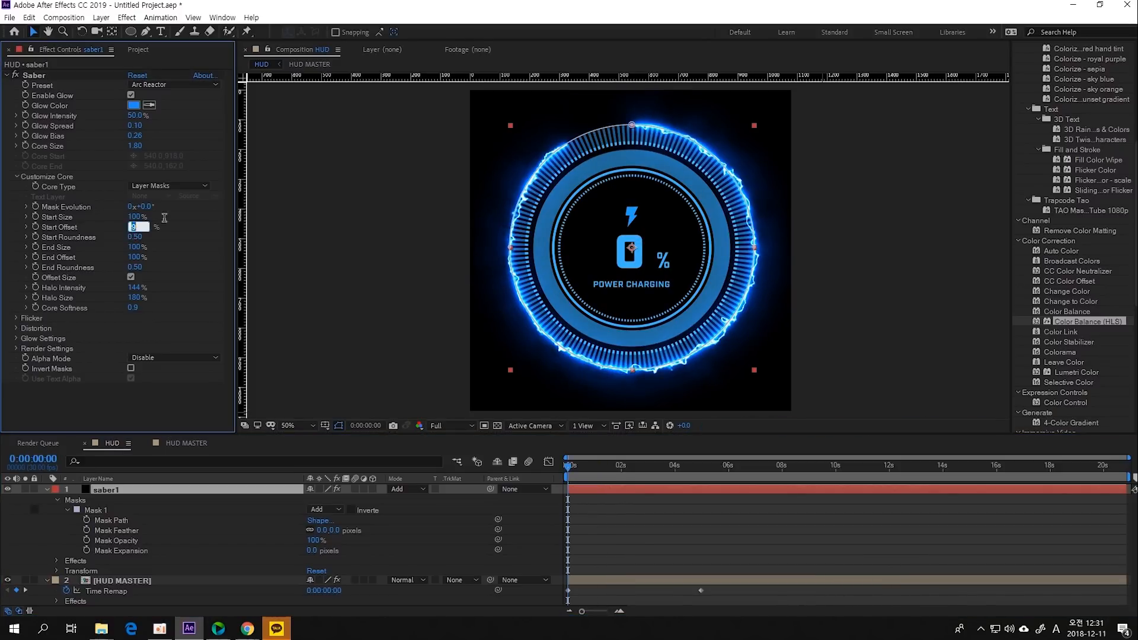
type("10")
key("Return")
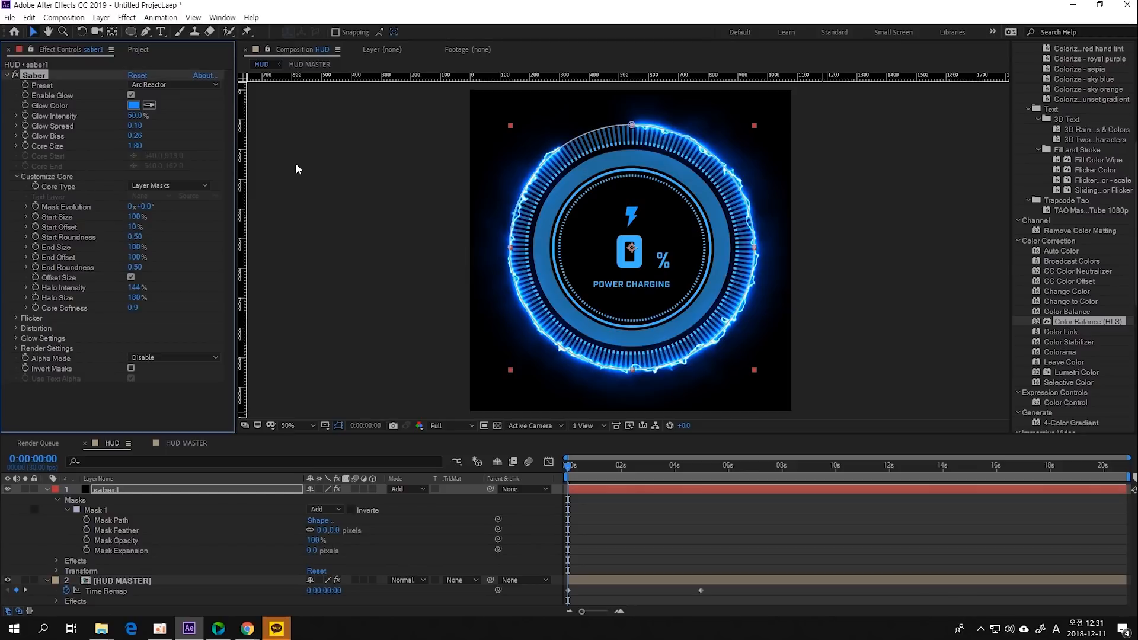
Taper the Saber core on saber1 with a Start Size of 150% and an End Size of 0%.
left_click(134, 216)
type("150")
key("Return")
left_click(136, 247)
type("0")
key("Return")
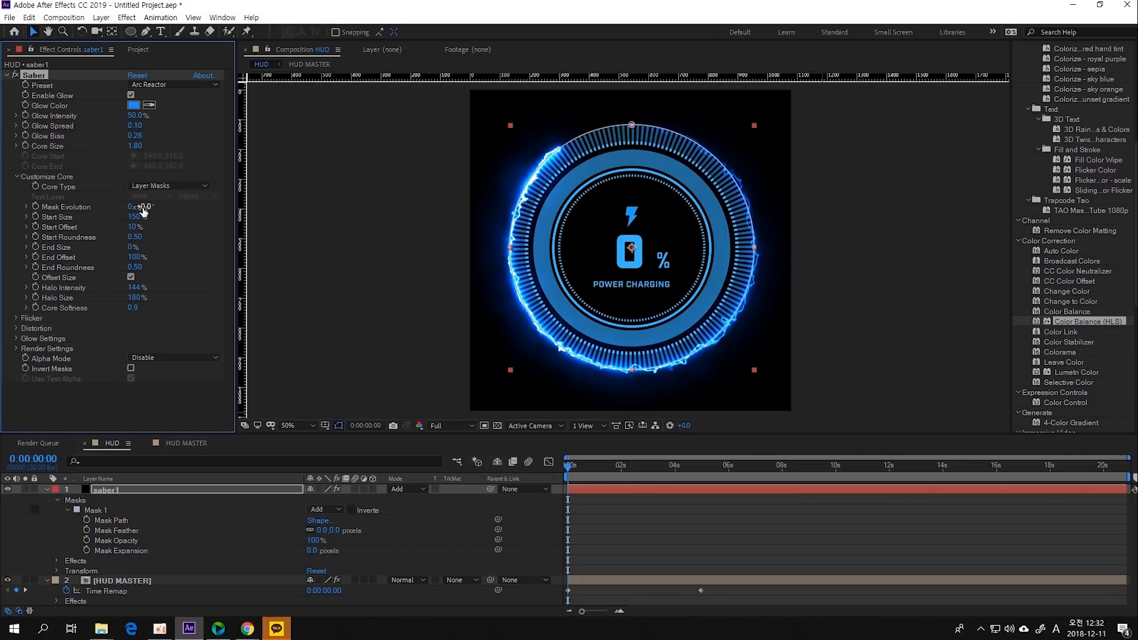
Try positive and negative Mask Evolution angles on saber1 to see which way the glow travels around the ring.
left_click_drag(147, 206, 258, 202)
key("ctrl+z")
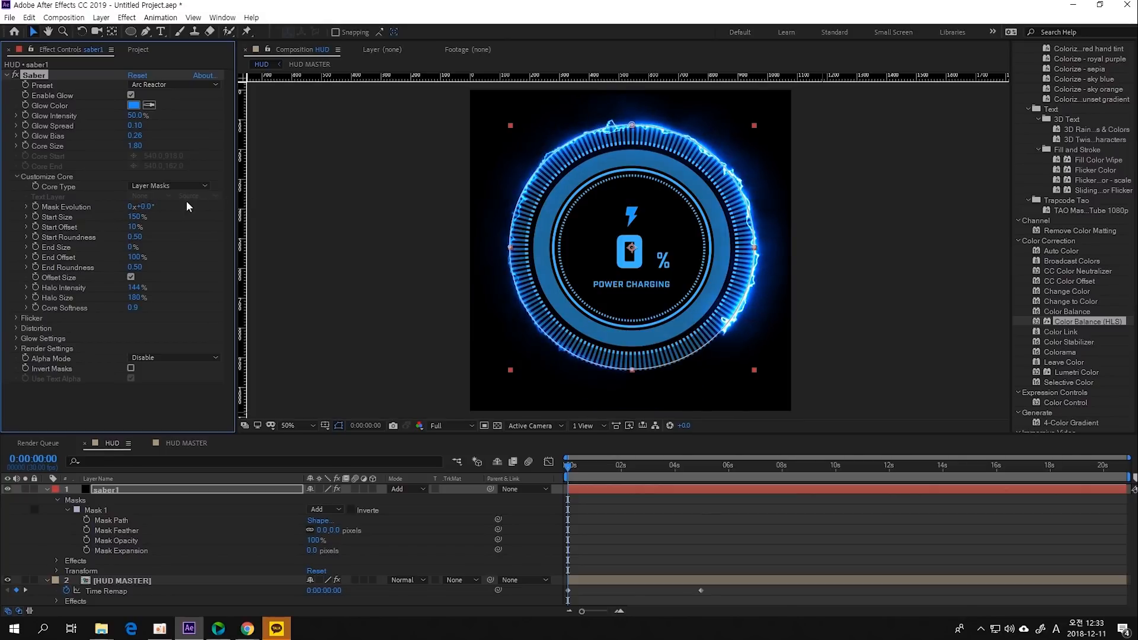
left_click_drag(147, 206, 48, 224)
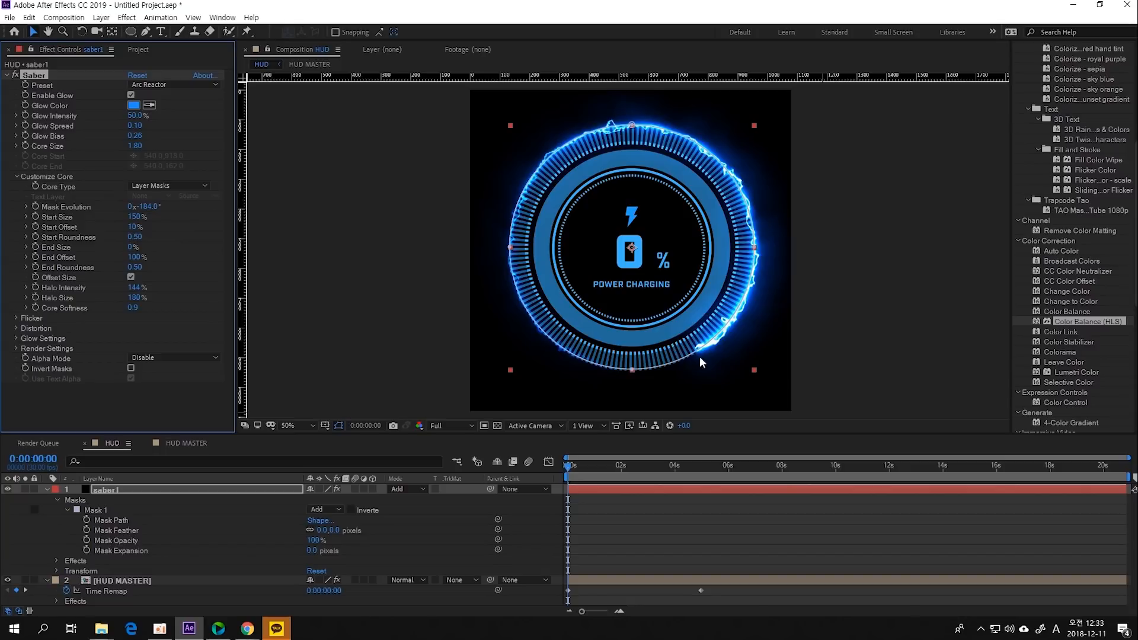
mouse_move(145, 206)
left_mouse_down()
mouse_move(170, 207)
mouse_move(138, 215)
left_mouse_up()
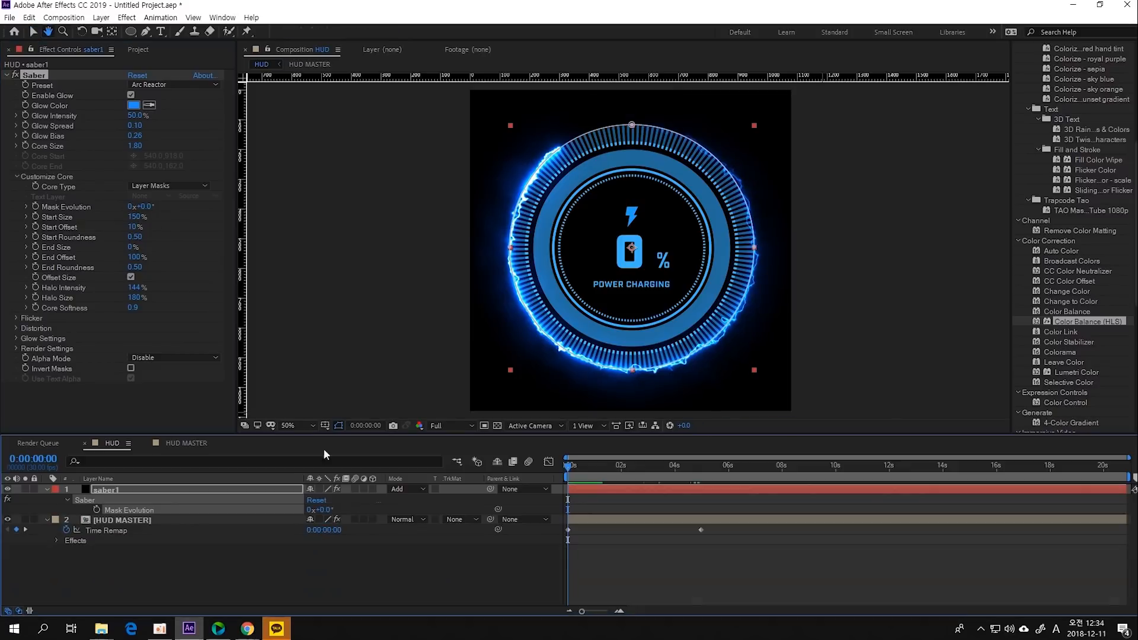
Keyframe the Mask Evolution of saber1 from 0 at the first frame to -20 revolutions at 0:00:04:28, and preview the animation.
key("space")
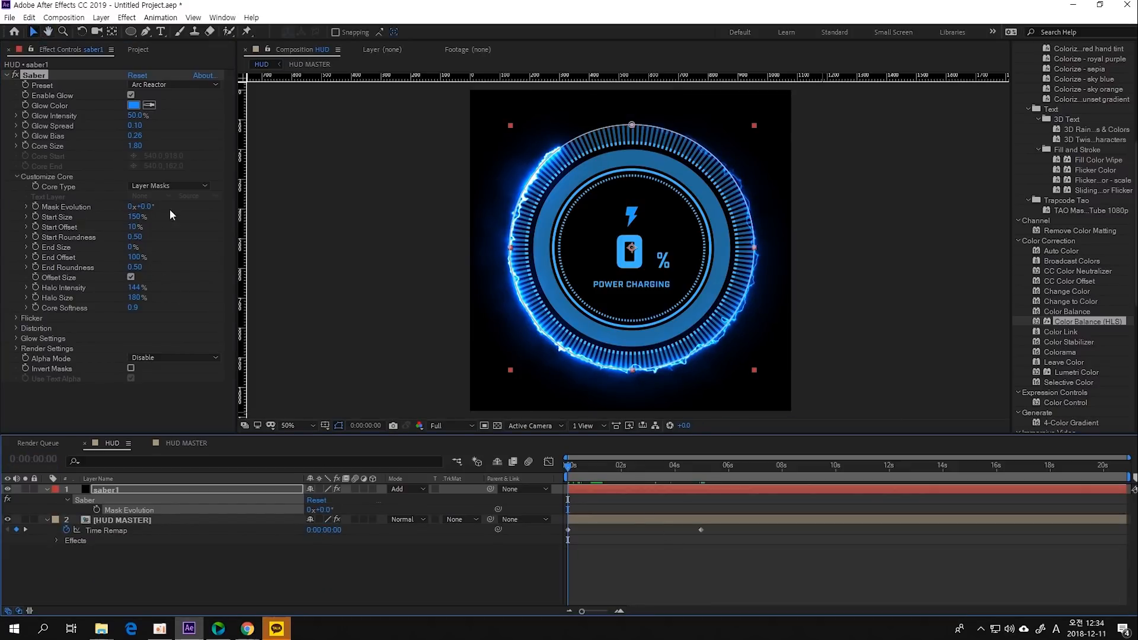
left_click(36, 207)
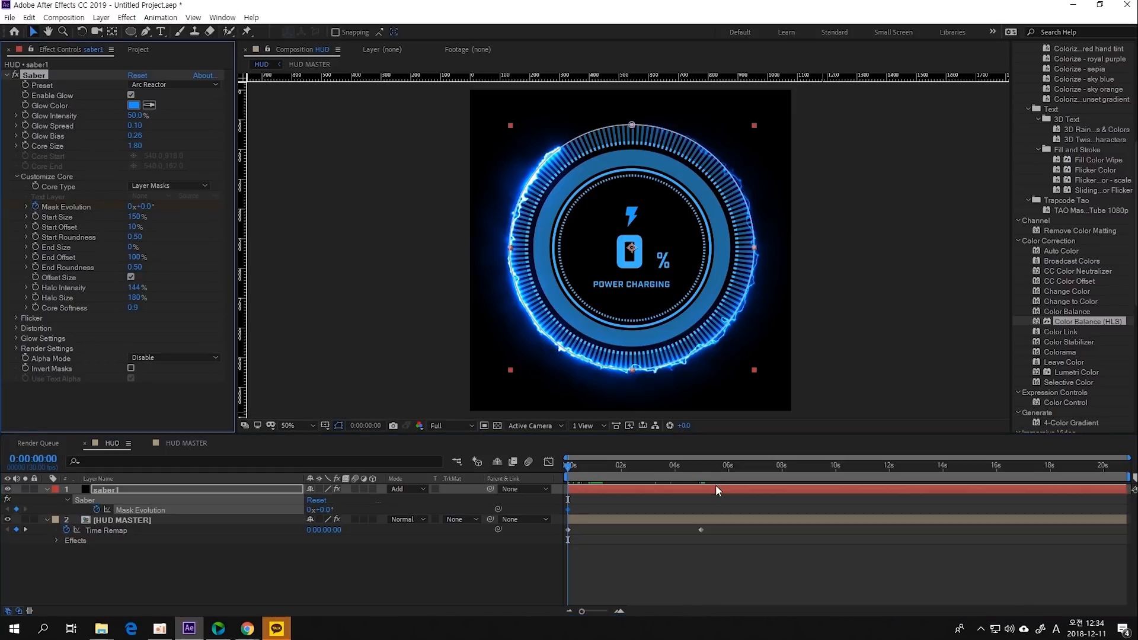
left_click_drag(664, 467, 700, 469)
left_click(130, 207)
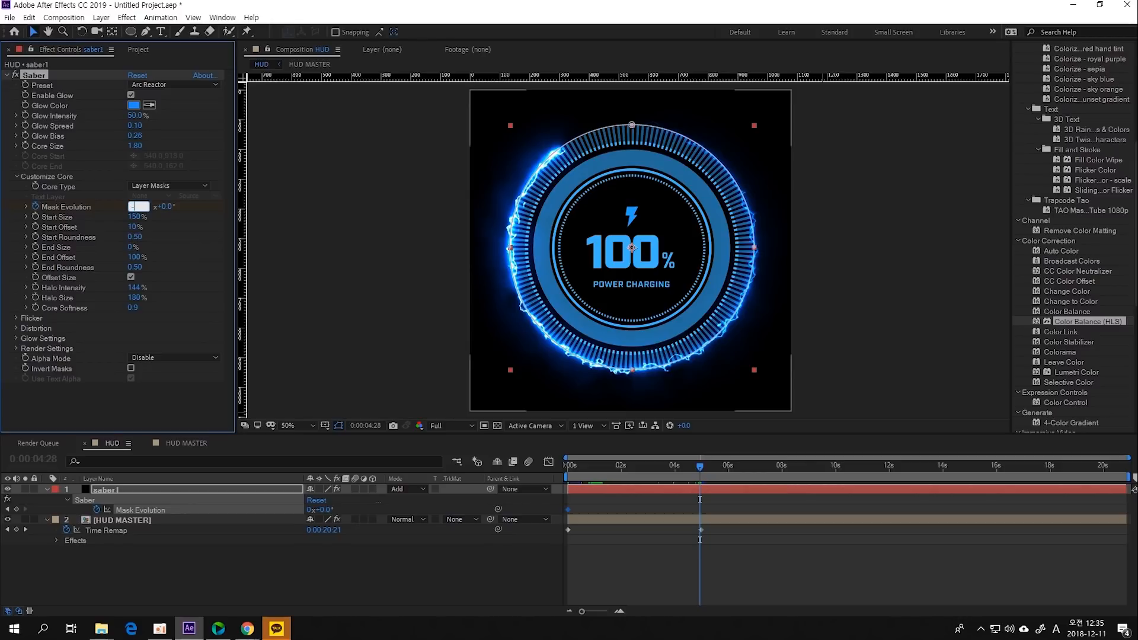
key("Return")
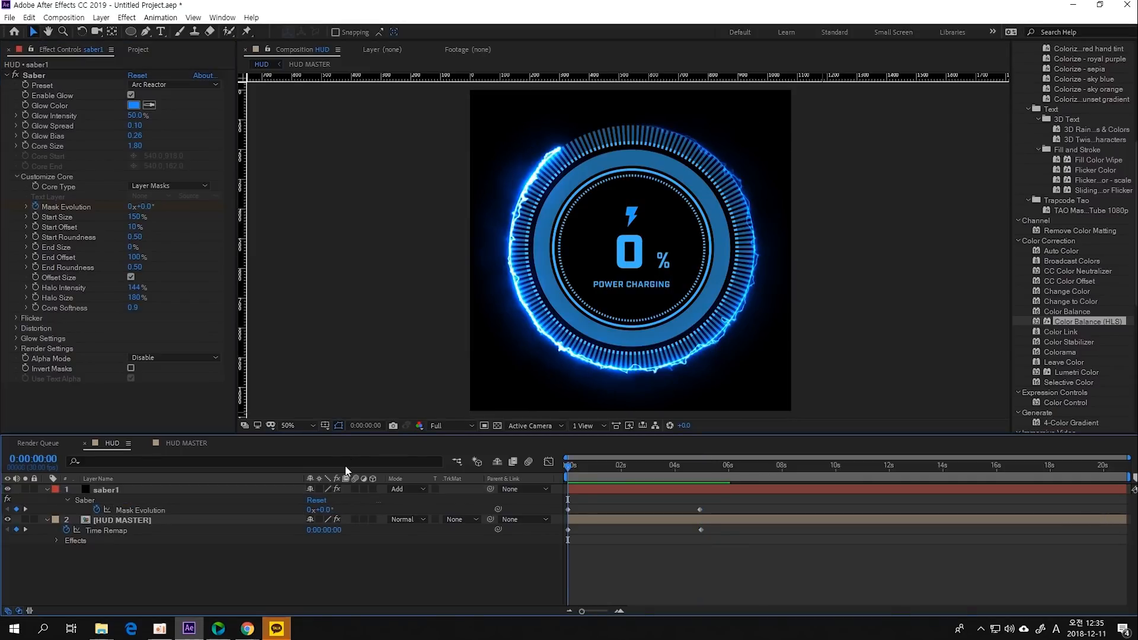
key("space")
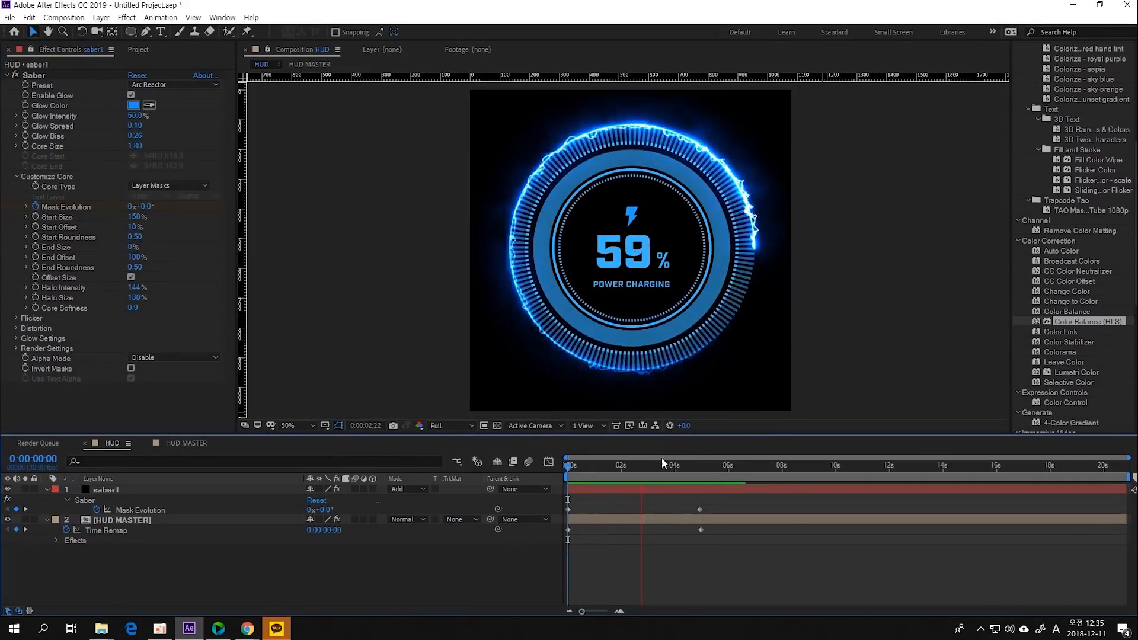
Duplicate saber1 and scale the copy down so its glow runs along the wide band inside the tick ring.
left_click(648, 488)
key("ctrl+d")
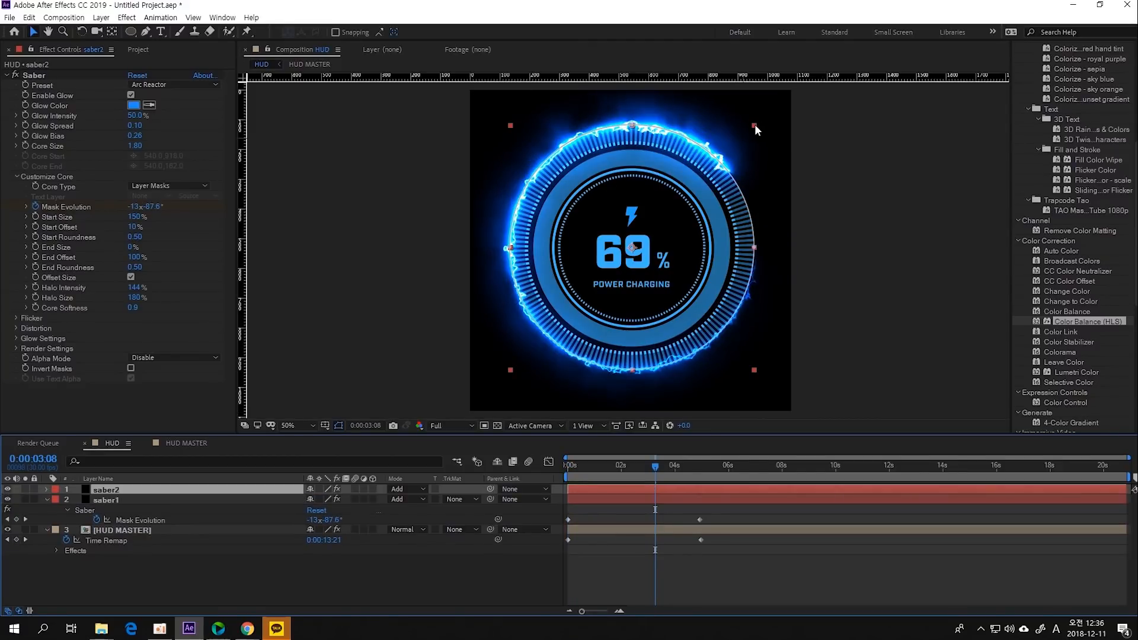
left_click_drag(755, 124, 746, 148)
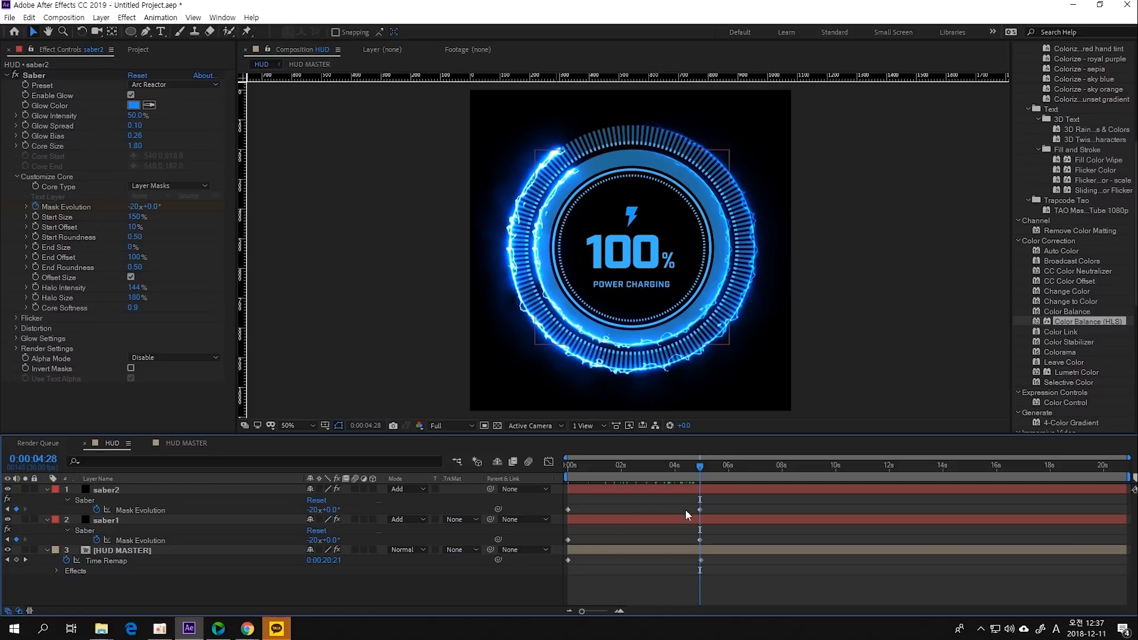
Set the Mask Evolution of saber2 at 0:00:04:28 to 10 revolutions.
left_click(314, 509)
type("10")
key("Return")
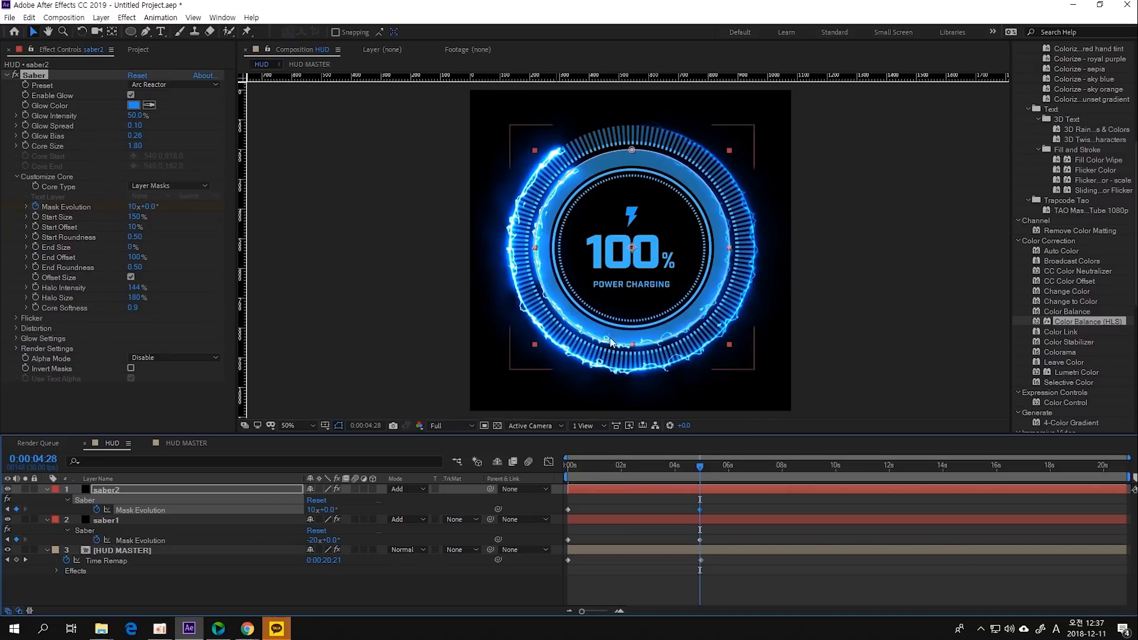
Preview the composition from the start to examine the two Saber rings spinning in opposite directions.
left_click_drag(697, 467, 517, 472)
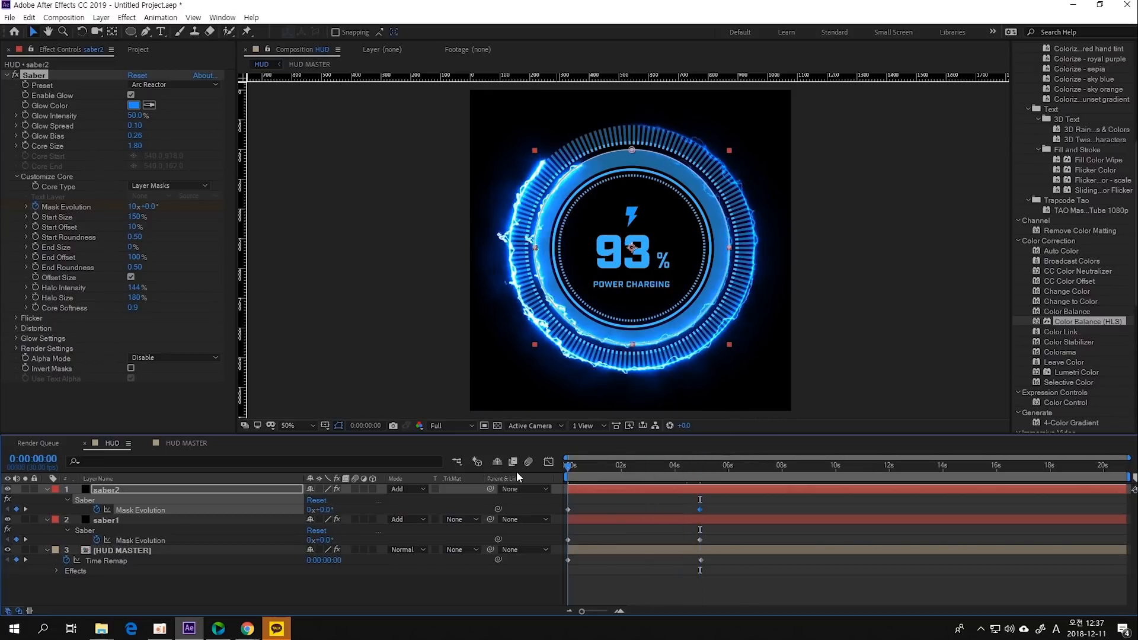
key("space")
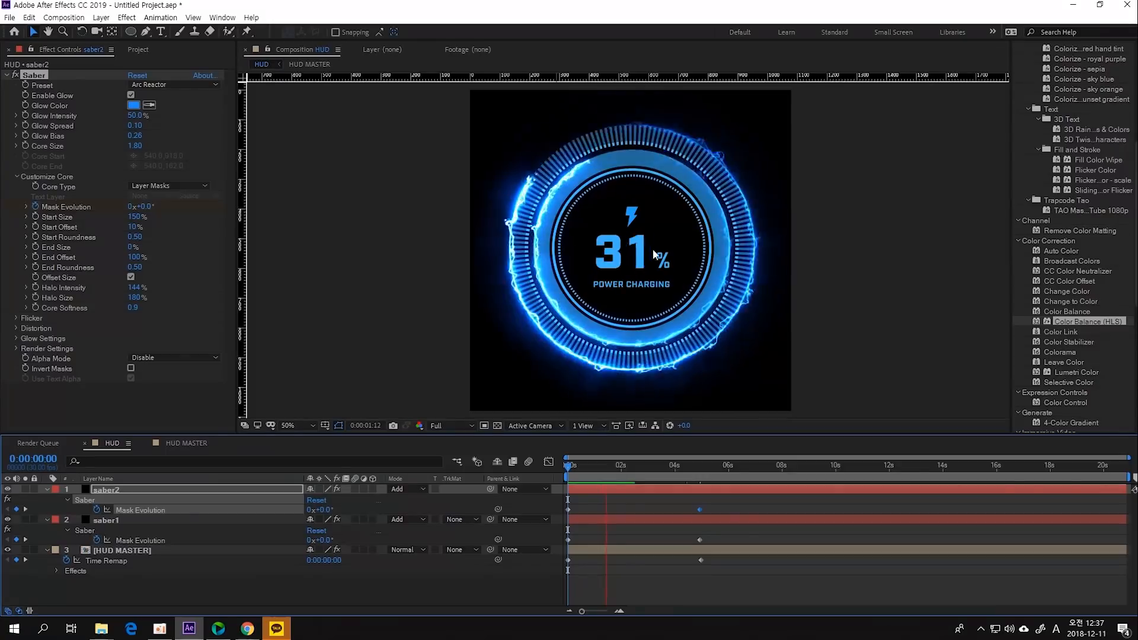
left_click(599, 467)
left_click_drag(599, 469, 563, 476)
key("space")
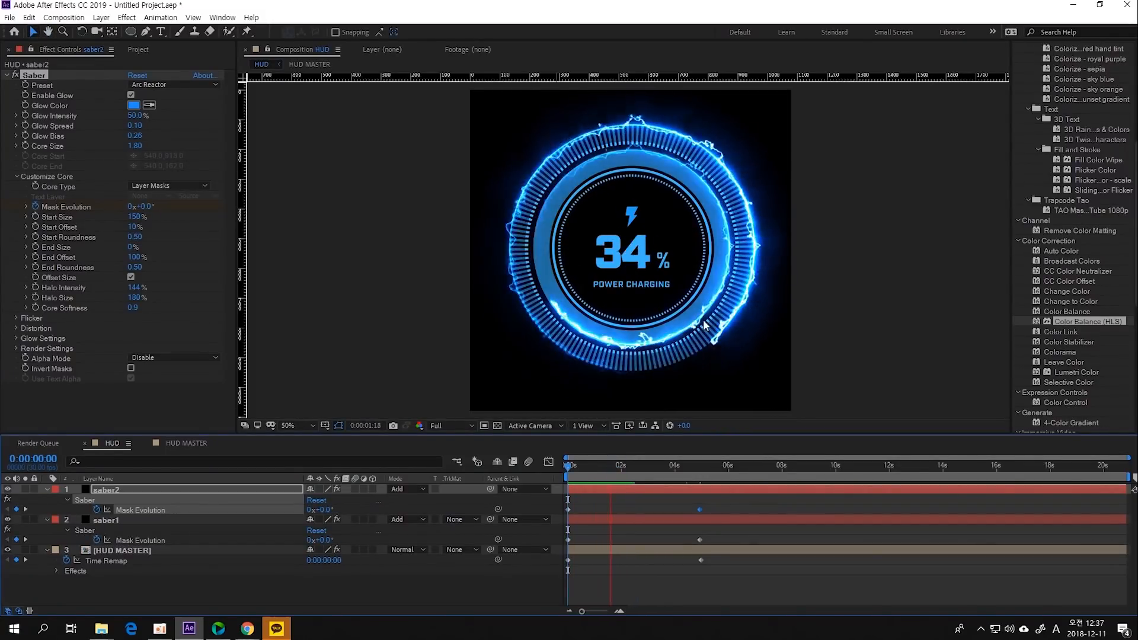
left_click(601, 467)
left_click_drag(603, 467, 612, 466)
key("space")
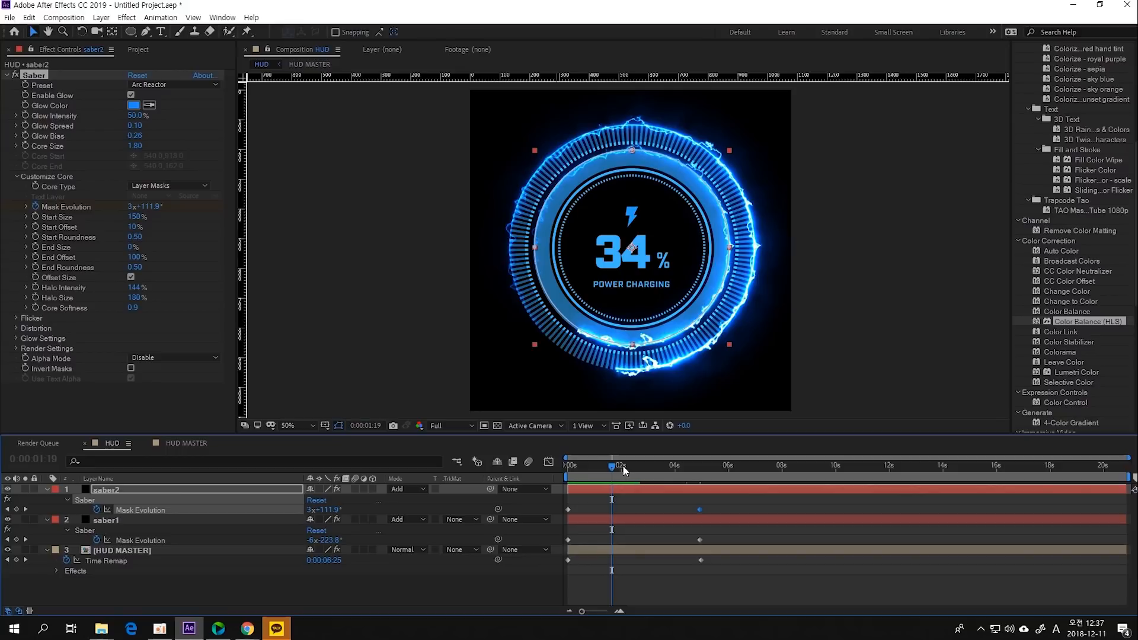
key("space")
key("space")
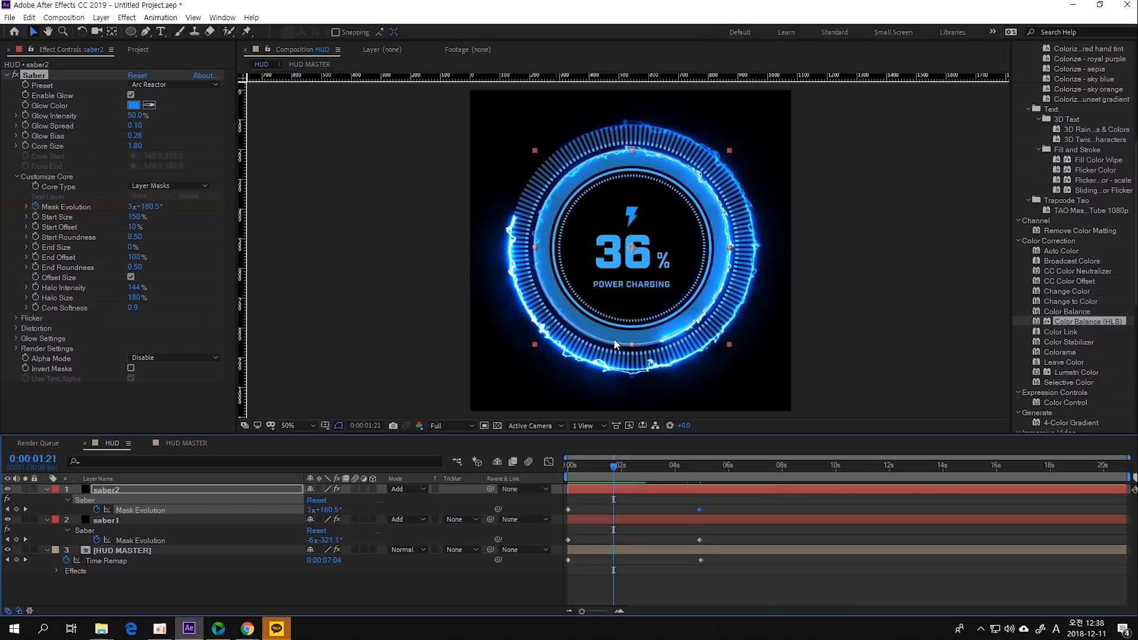
Set the Saber Start Size of saber2 to 0% and its End Size to 150%.
left_click(641, 490)
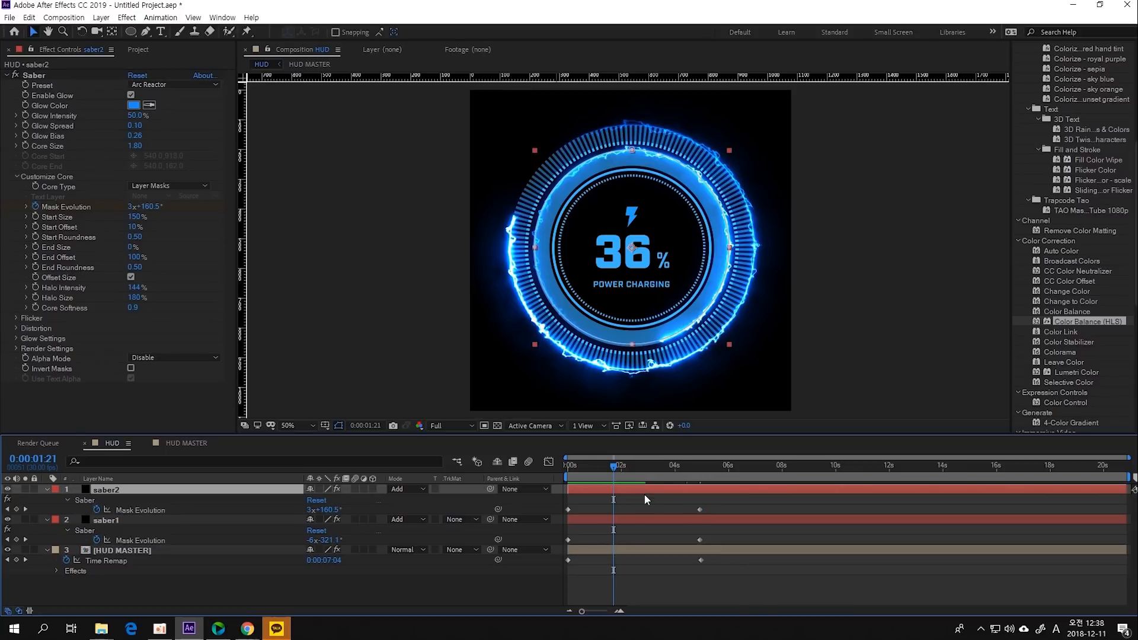
left_click(137, 218)
type("0")
key("Return")
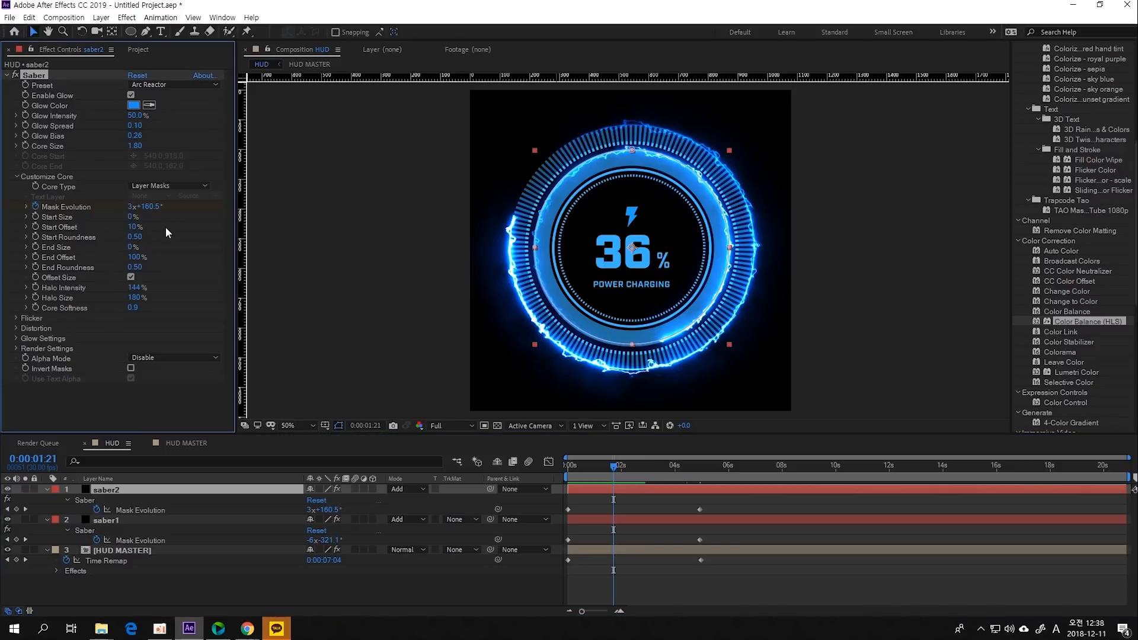
left_click(131, 247)
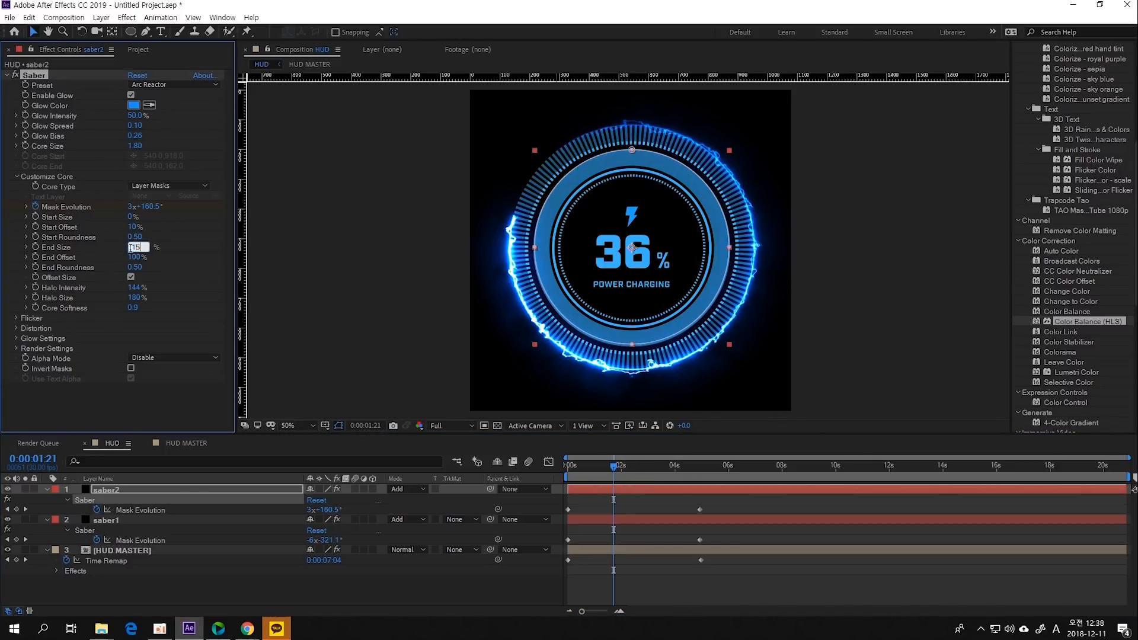
type("150")
key("Return")
Preview the animation from the start to examine the reversed taper of the inner Saber ring.
left_click(632, 501)
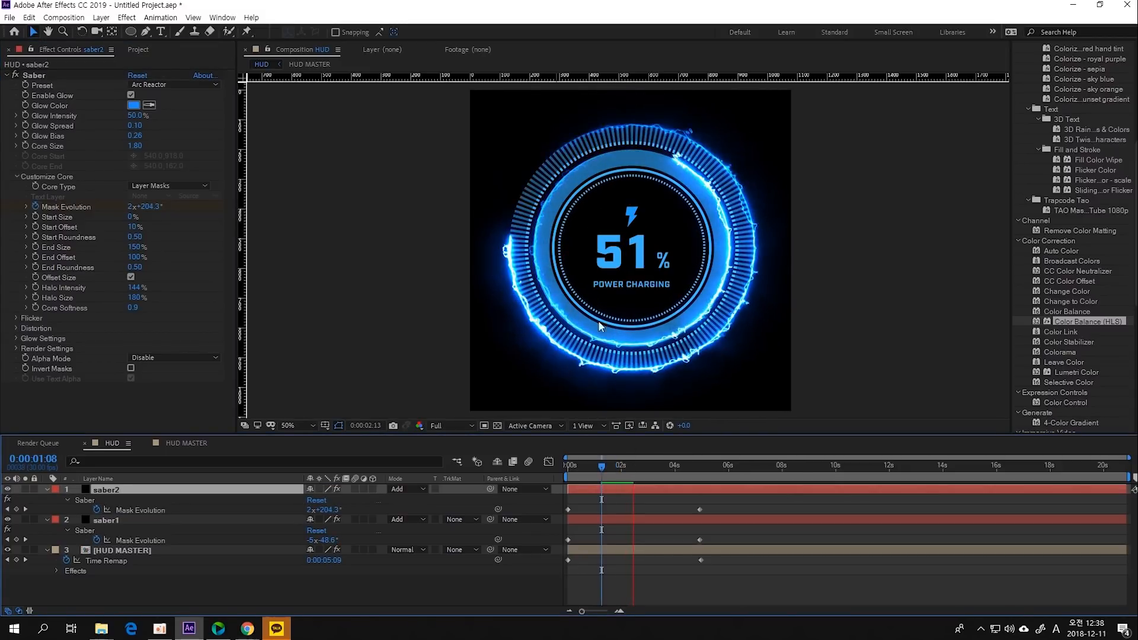
key("space")
key("Home")
key("space")
Try adding another ring by duplicating saber1 and scaling the copy down toward the wide inner band.
left_click(635, 515)
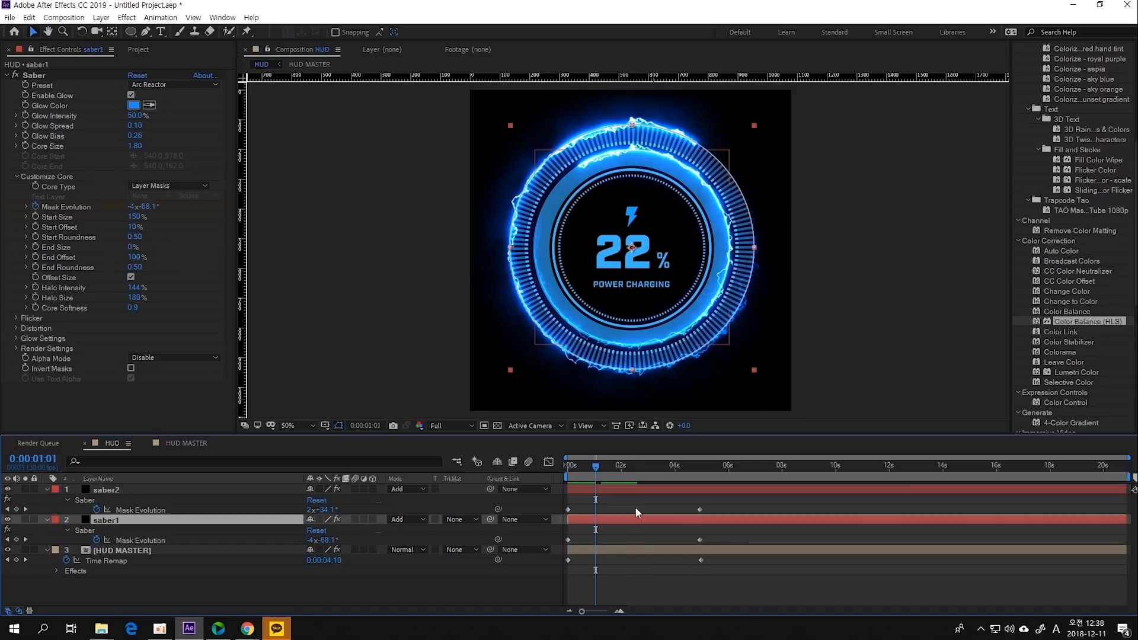
left_click(637, 514)
key("ctrl+d")
left_click_drag(753, 124, 727, 171)
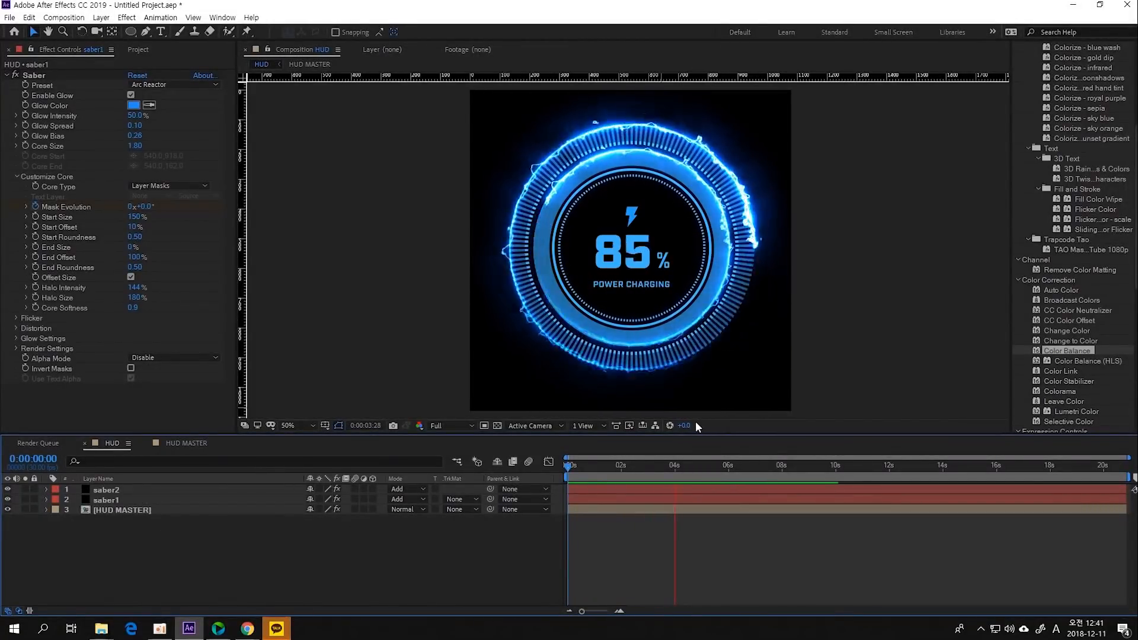
Play the composition from the first frame to review the charging readout together with both electric rings.
key("space")
left_click_drag(690, 466, 566, 473)
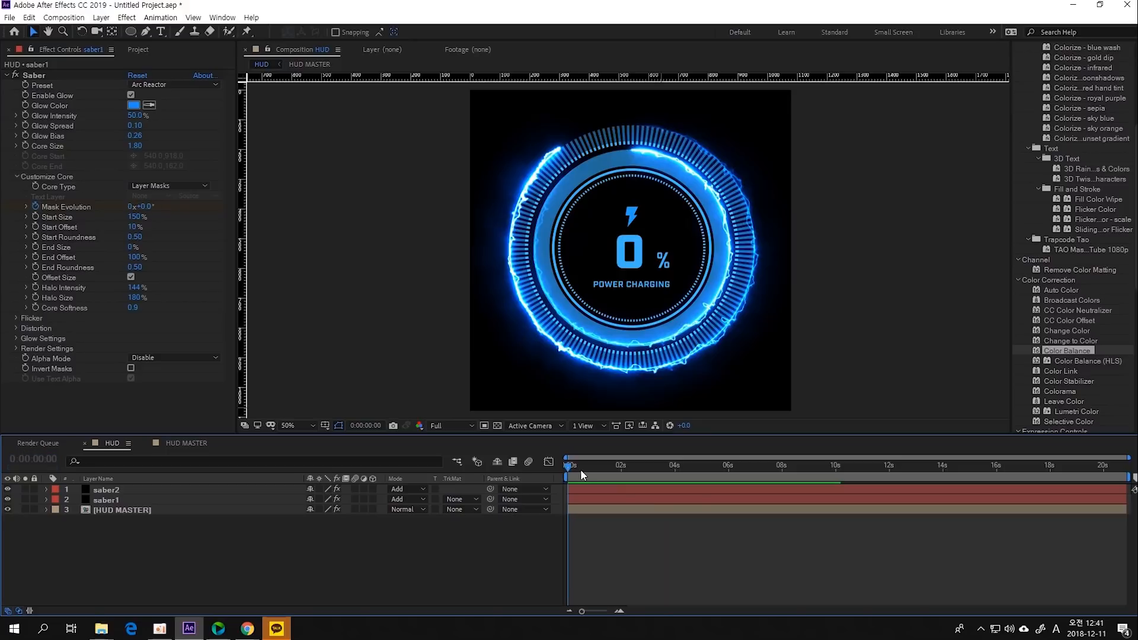
key("space")
key("space")
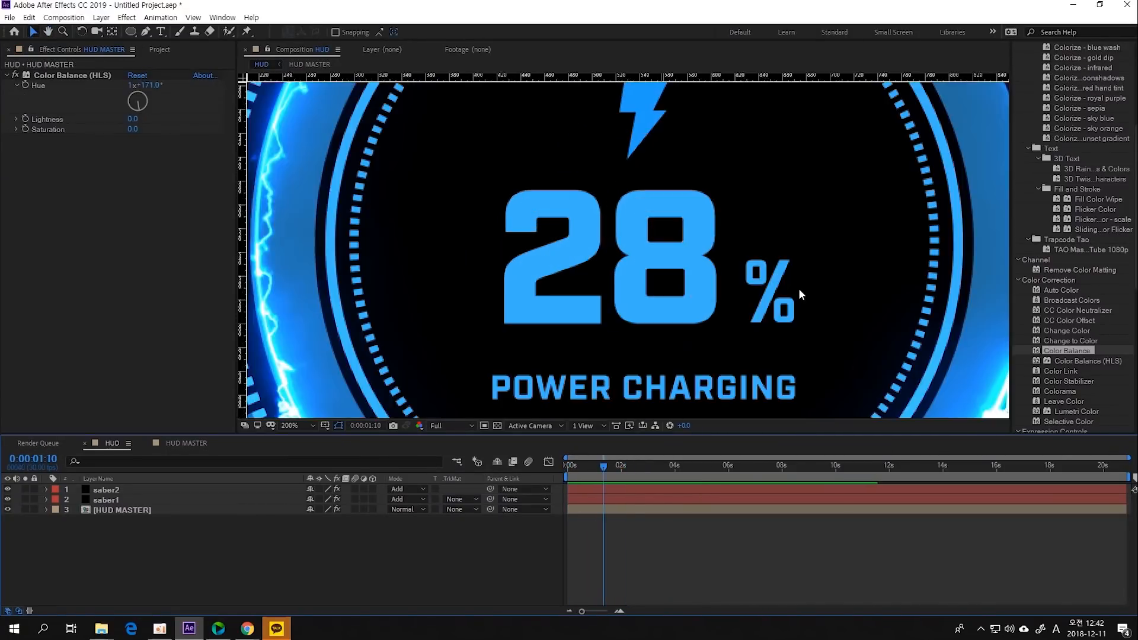
Duplicate the HUD MASTER layer and set the upper copy's blending mode to Add.
key("comma")
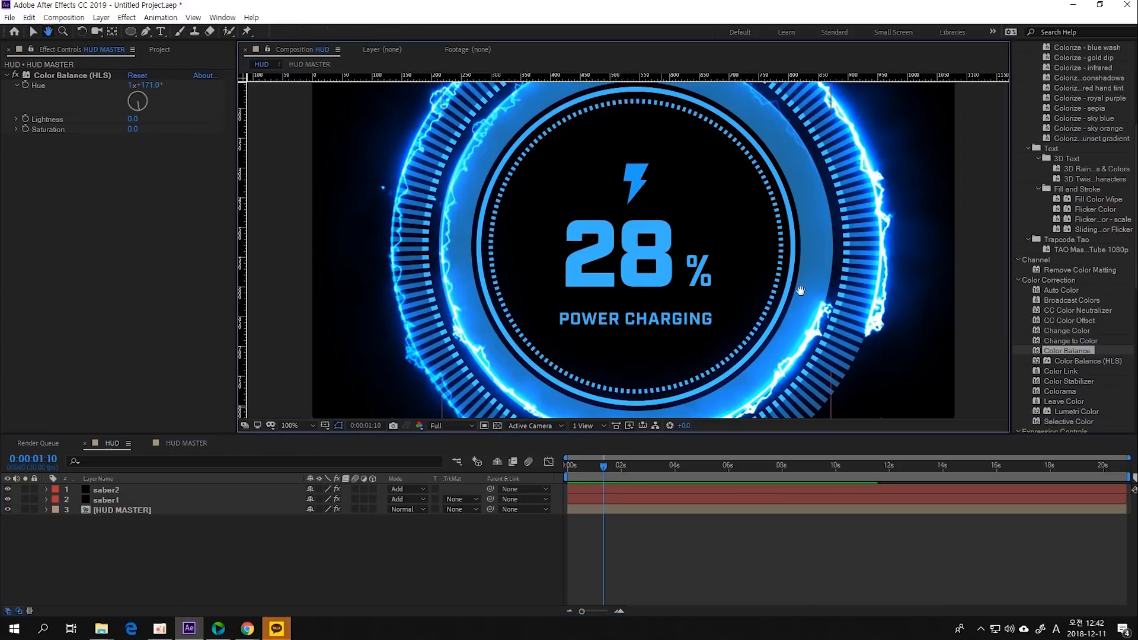
left_click_drag(800, 271, 808, 329)
key("comma")
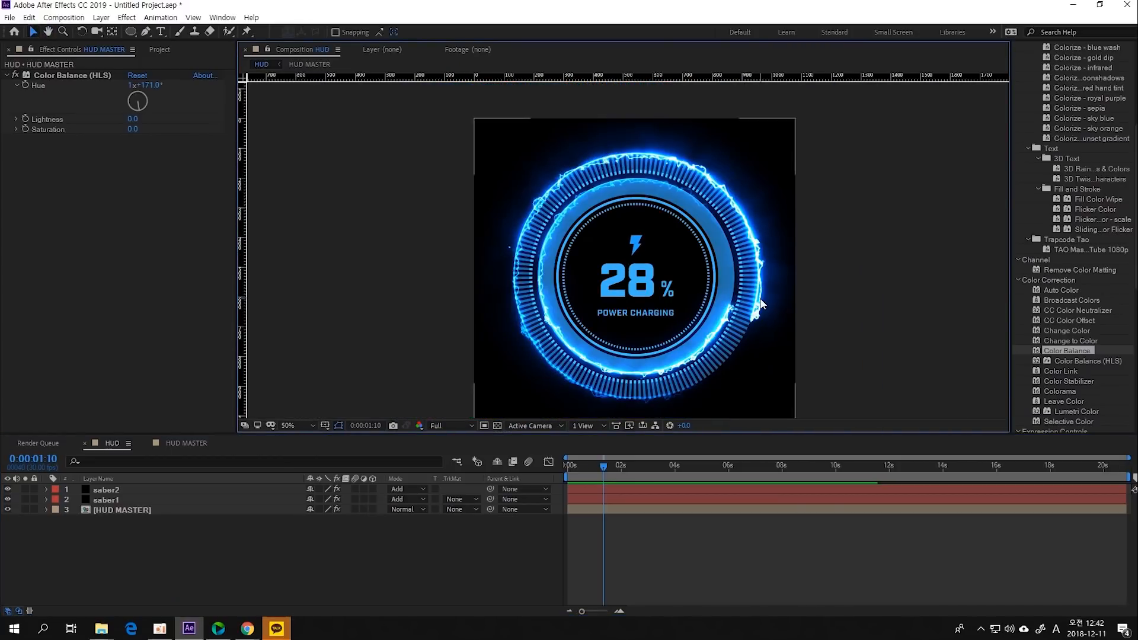
left_click(165, 512)
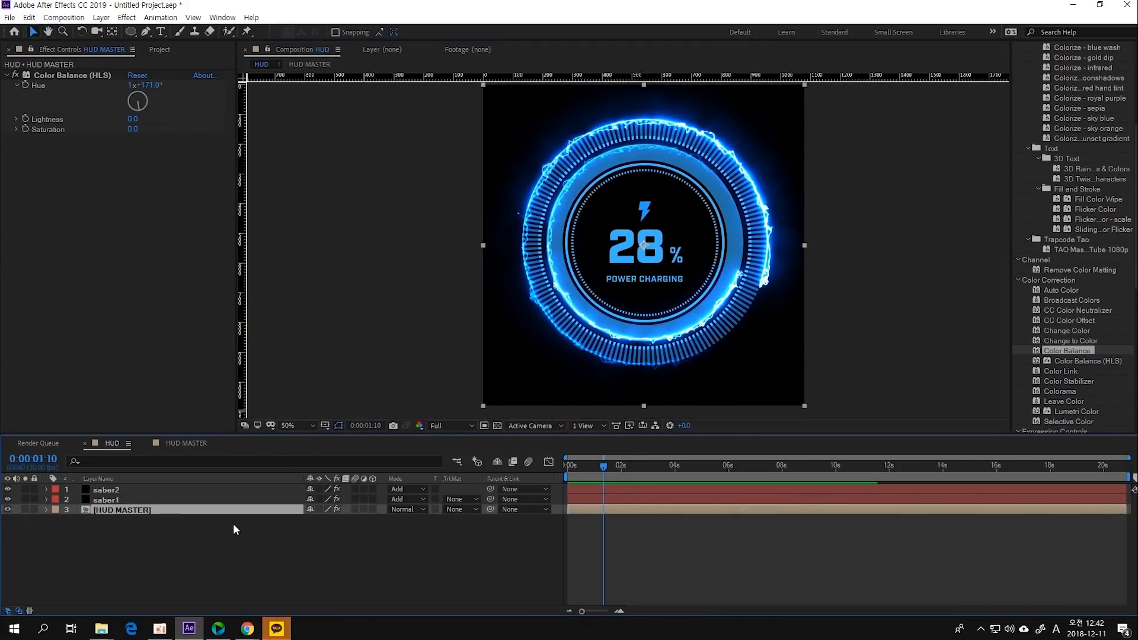
key("ctrl+d")
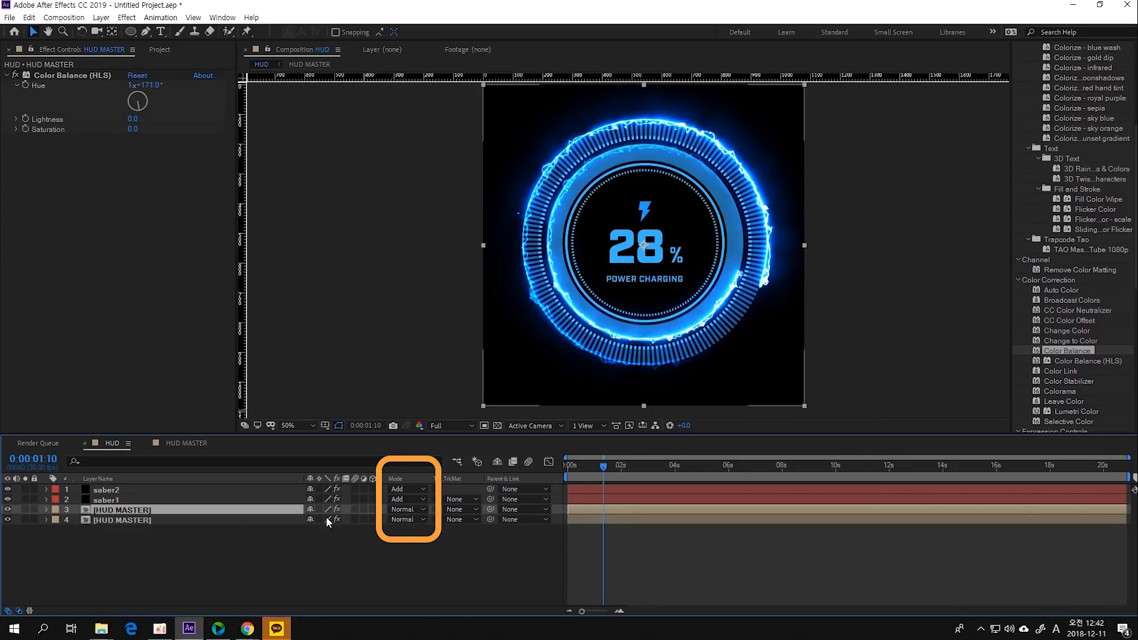
right_click(261, 511)
left_click(401, 535)
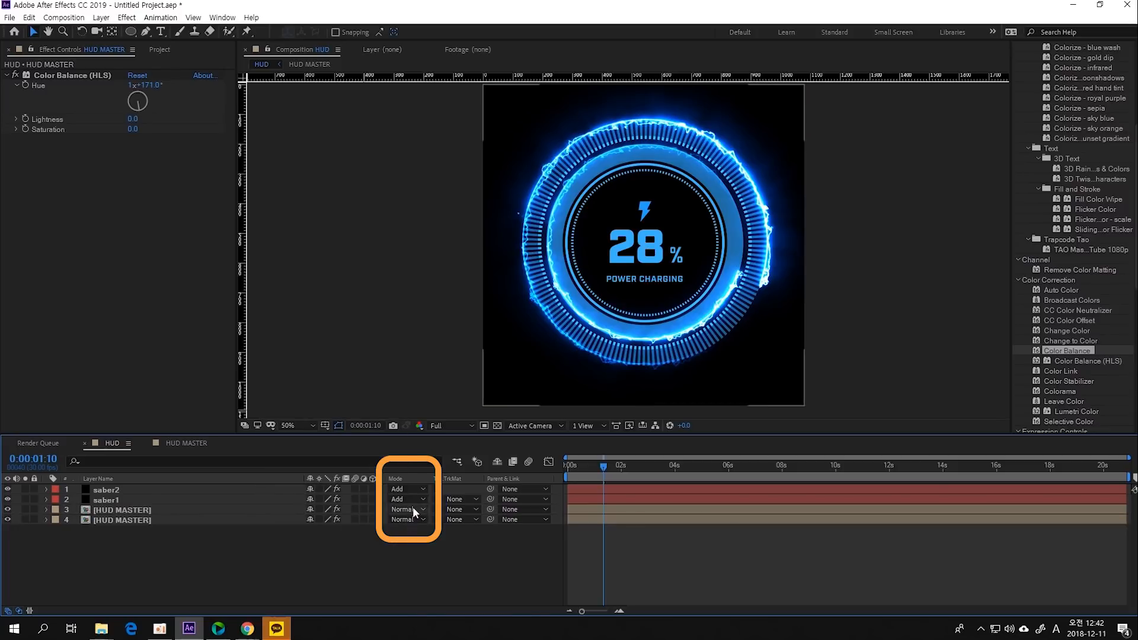
left_click(413, 506)
left_click(512, 226)
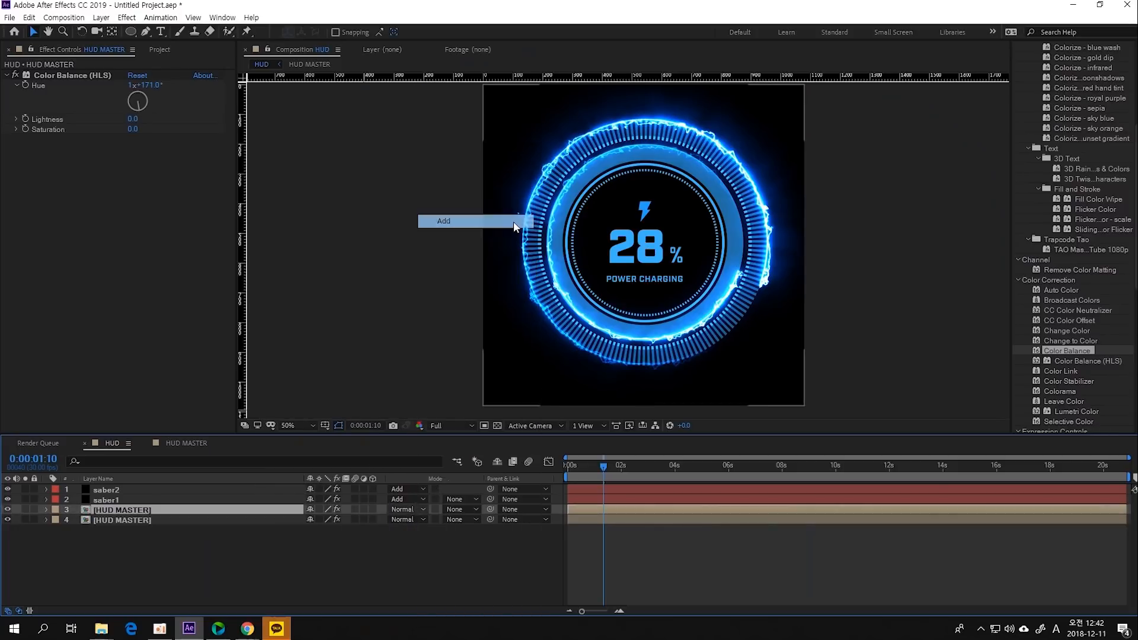
left_click(9, 511)
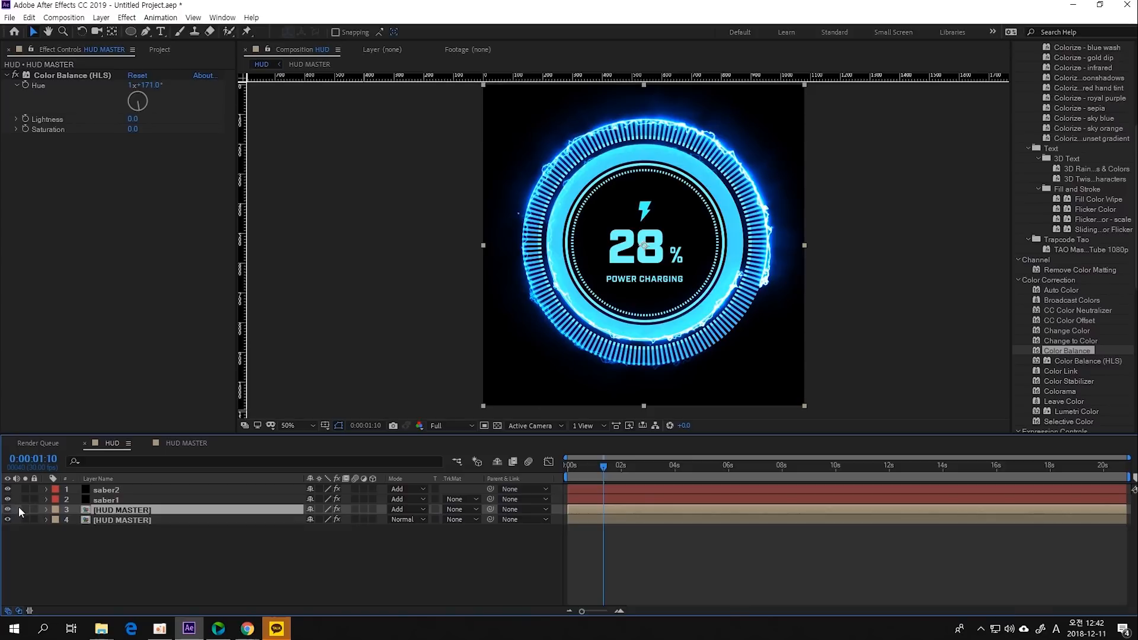
Draw an elliptical mask with the Ellipse Tool over the upper-left part of the HUD on the upper HUD MASTER copy.
mouse_move(694, 326)
left_mouse_down()
mouse_move(693, 308)
mouse_move(680, 333)
mouse_move(709, 330)
left_mouse_up()
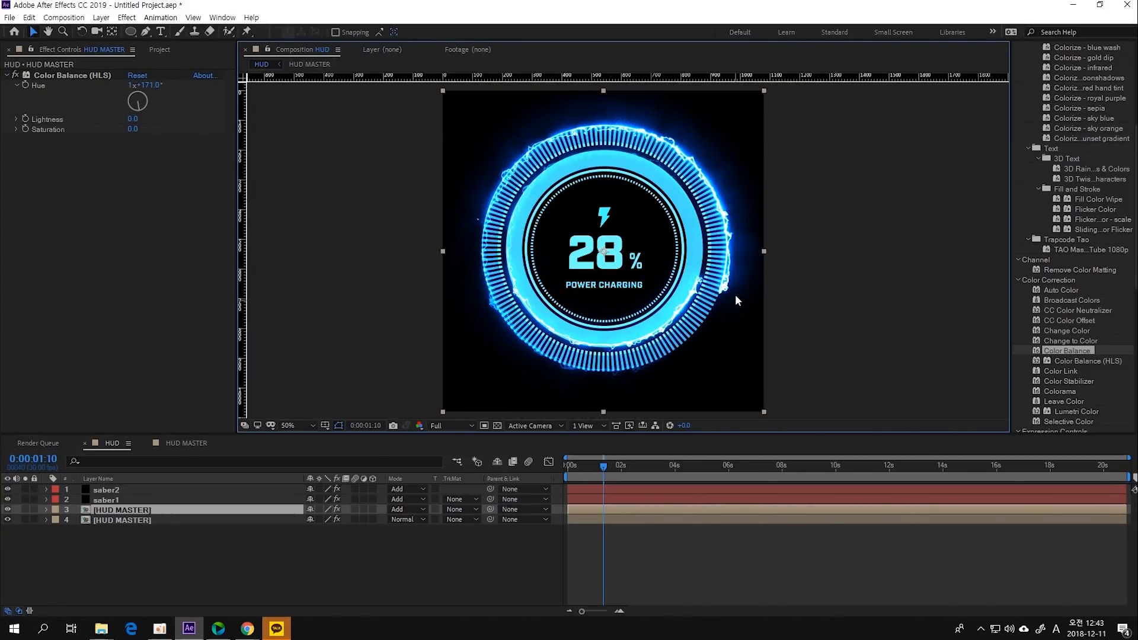
left_click(132, 32)
left_click_drag(132, 32, 183, 60)
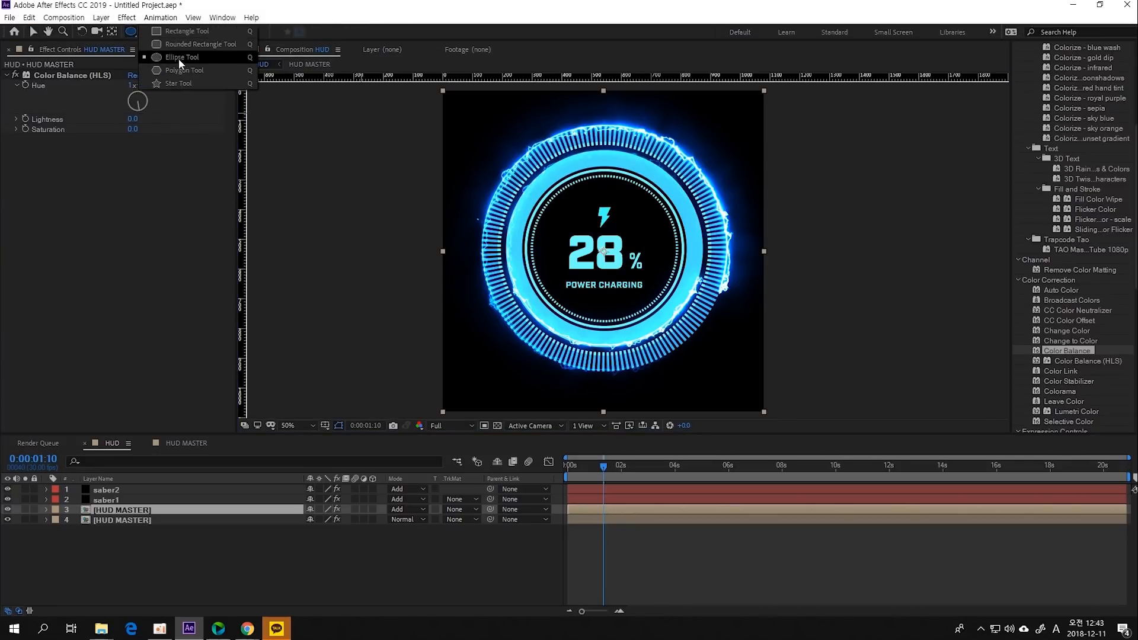
left_click(179, 55)
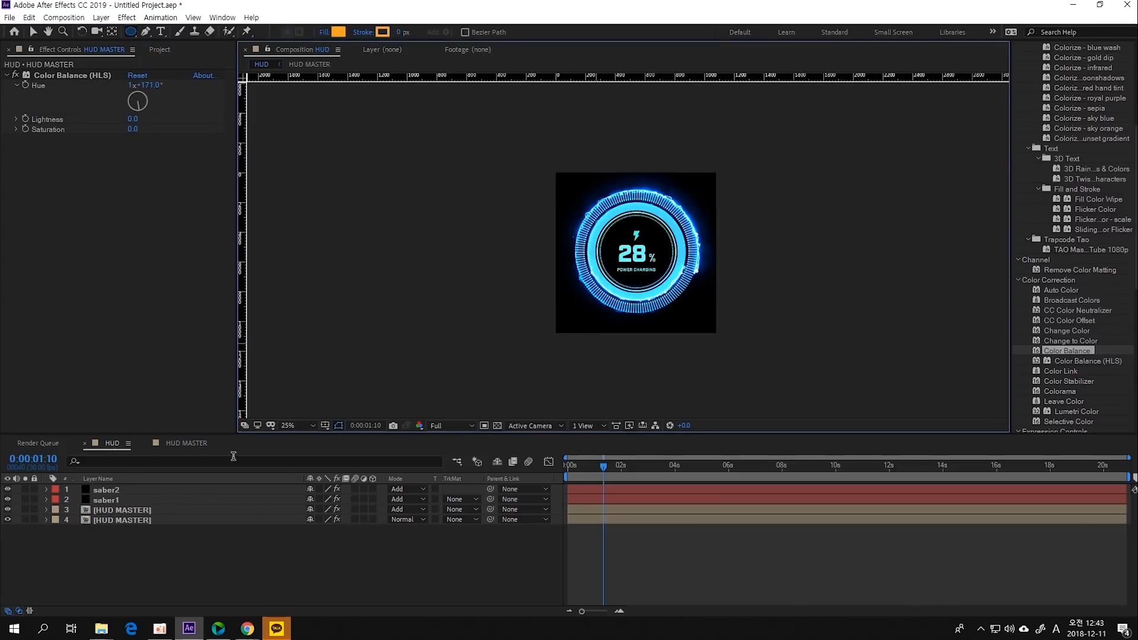
scroll(669, 242, "up", 2)
scroll(666, 254, "down", 2)
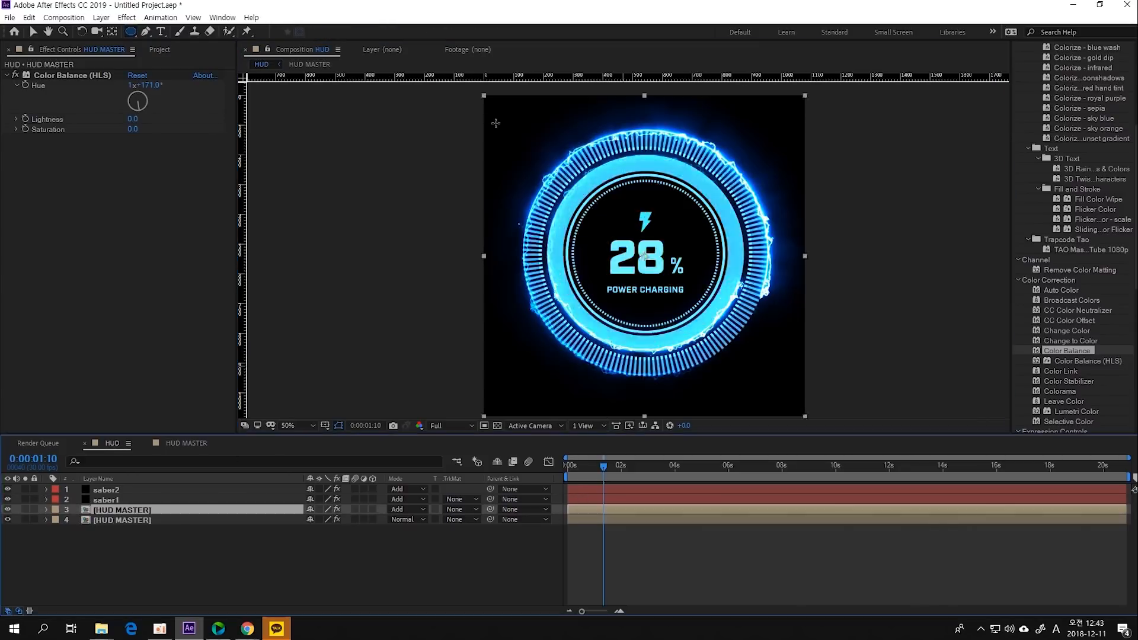
left_click_drag(489, 114, 688, 318)
Reshape the mask by moving its points outward so its edge crosses the HUD diagonally from lower left to upper right.
key("v")
left_click_drag(692, 221, 773, 128)
left_click_drag(495, 175, 338, 224)
left_click_drag(592, 275, 476, 321)
left_click_drag(773, 128, 832, 101)
left_click_drag(686, 220, 662, 229)
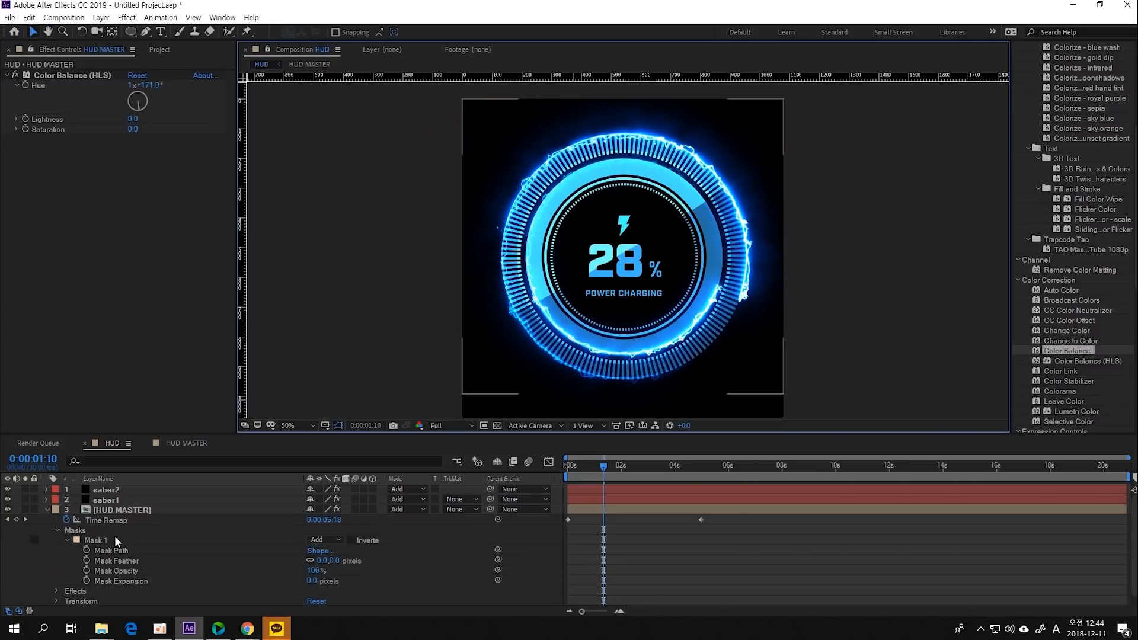
Set the Mask Feather of Mask 1 on the upper HUD MASTER copy to 250 pixels.
left_click(110, 541)
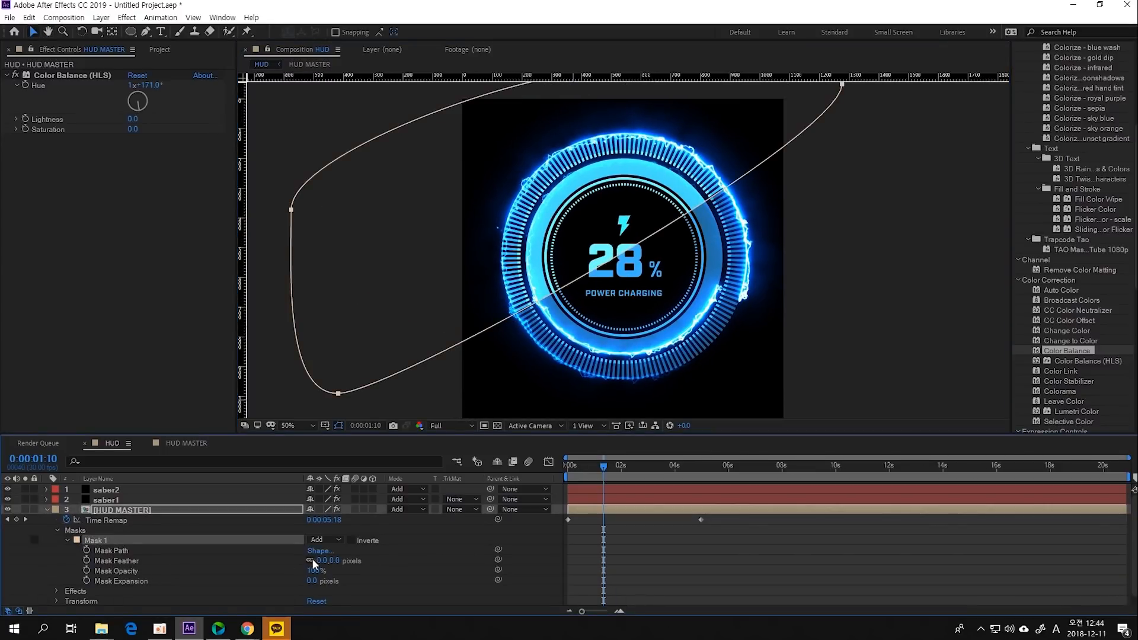
left_click_drag(315, 558, 434, 543)
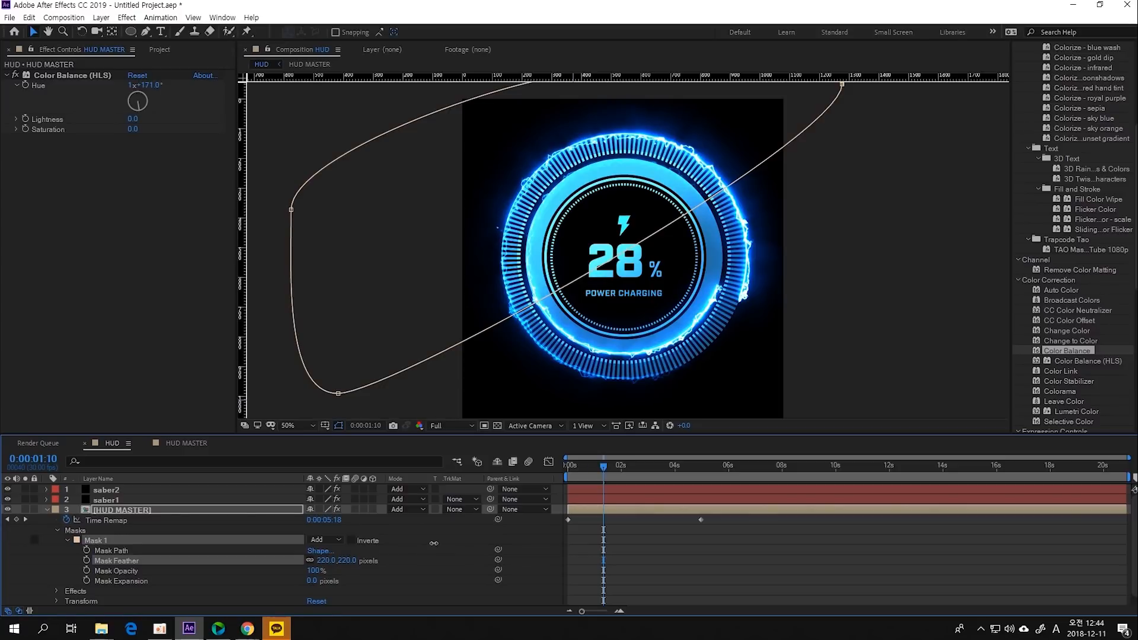
left_click(324, 561)
type("250")
key("Return")
left_click(824, 286)
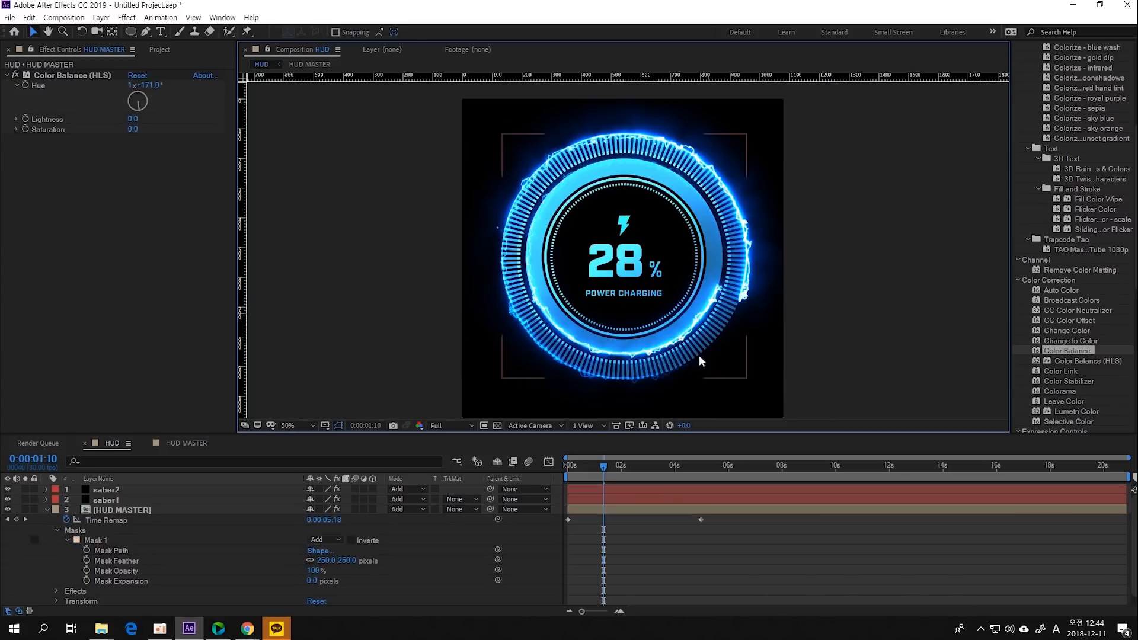
Toggle the visibility of the masked HUD MASTER copy to compare the HUD with and without its highlight.
left_click(8, 511)
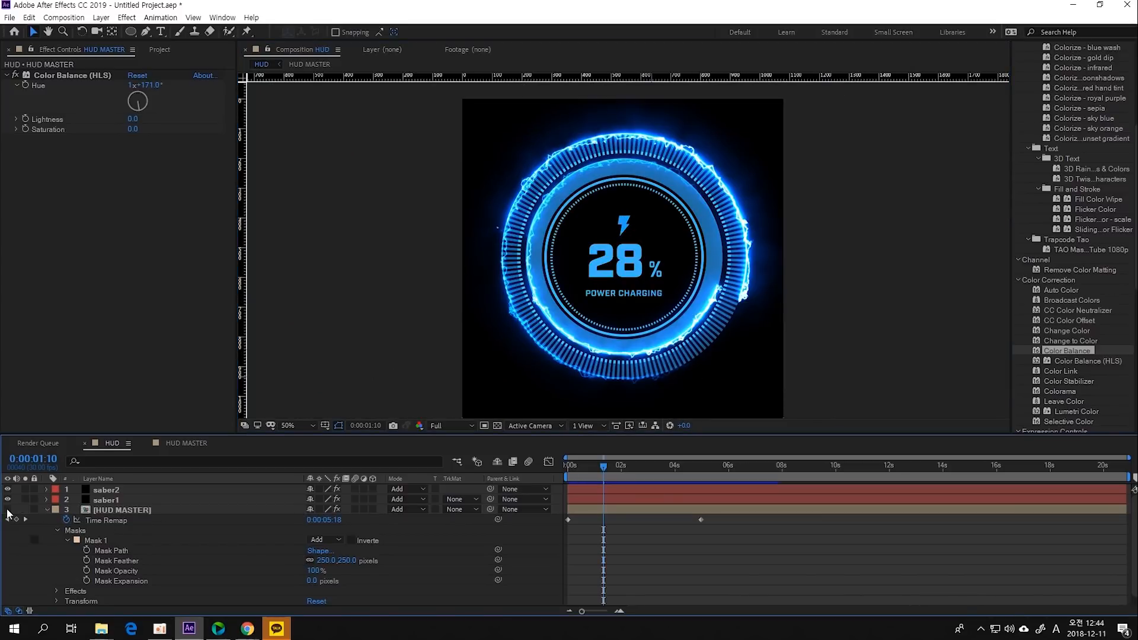
left_click(8, 510)
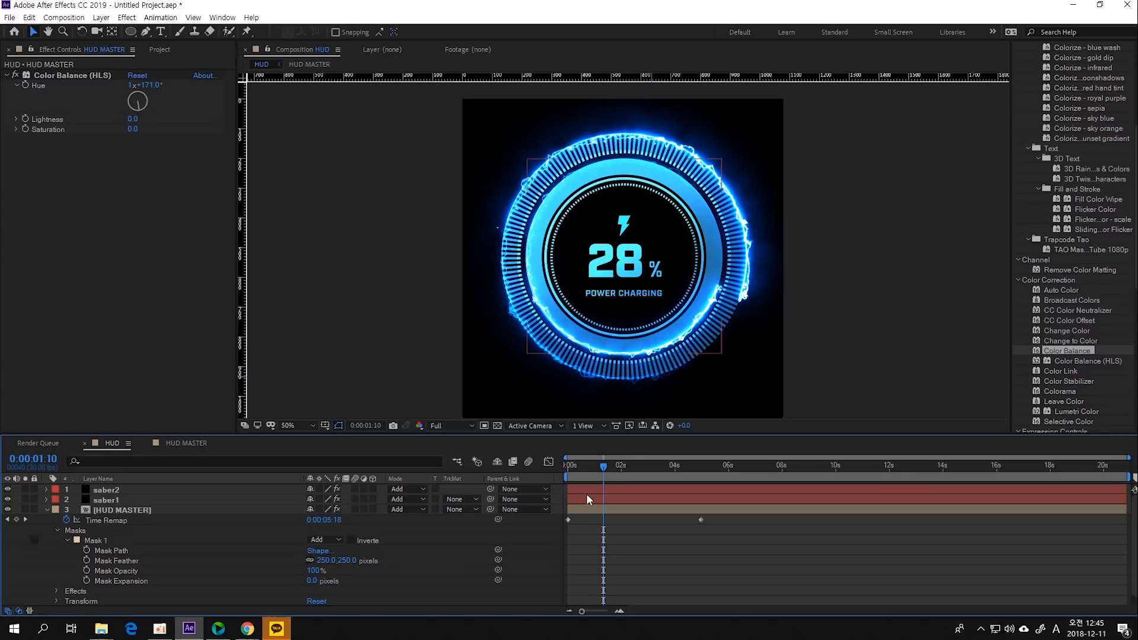
left_click(8, 510)
left_click(8, 510)
left_click(8, 511)
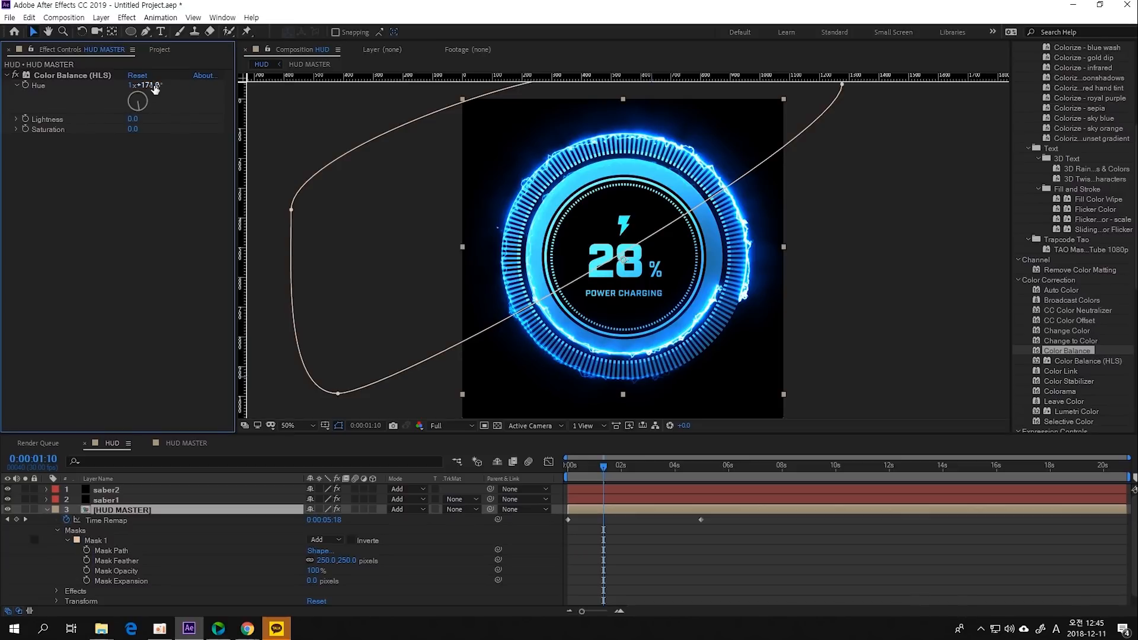
Set the Color Balance (HLS) Hue of the masked HUD MASTER copy to 2x+187.0° and preview the animation.
left_click_drag(155, 85, 397, 108)
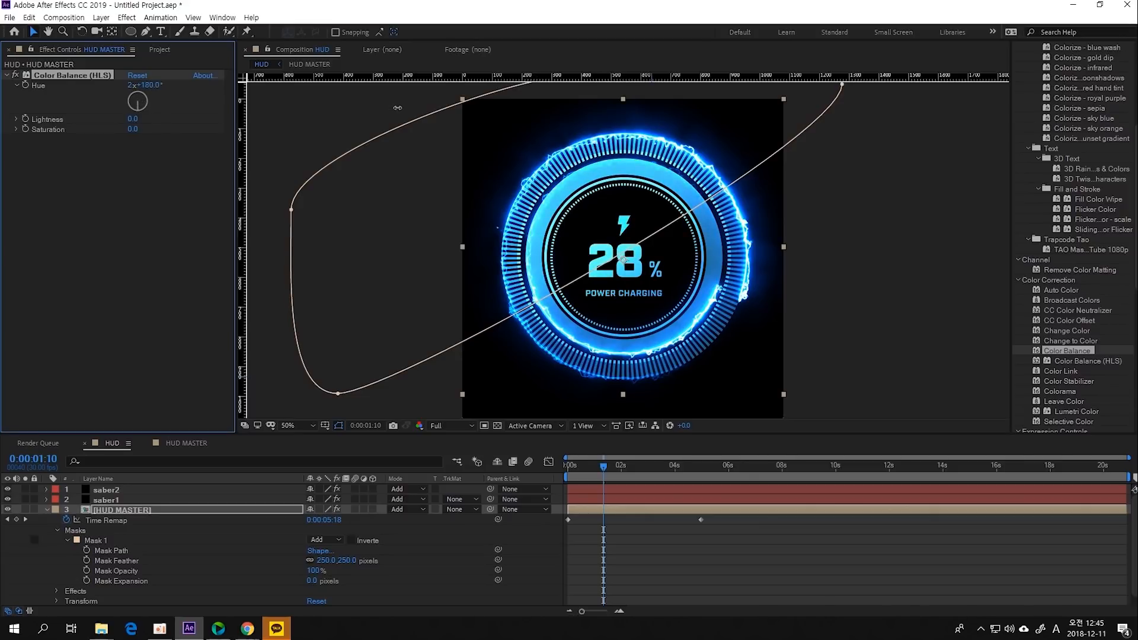
left_click(872, 576)
scroll(875, 350, "down", 2)
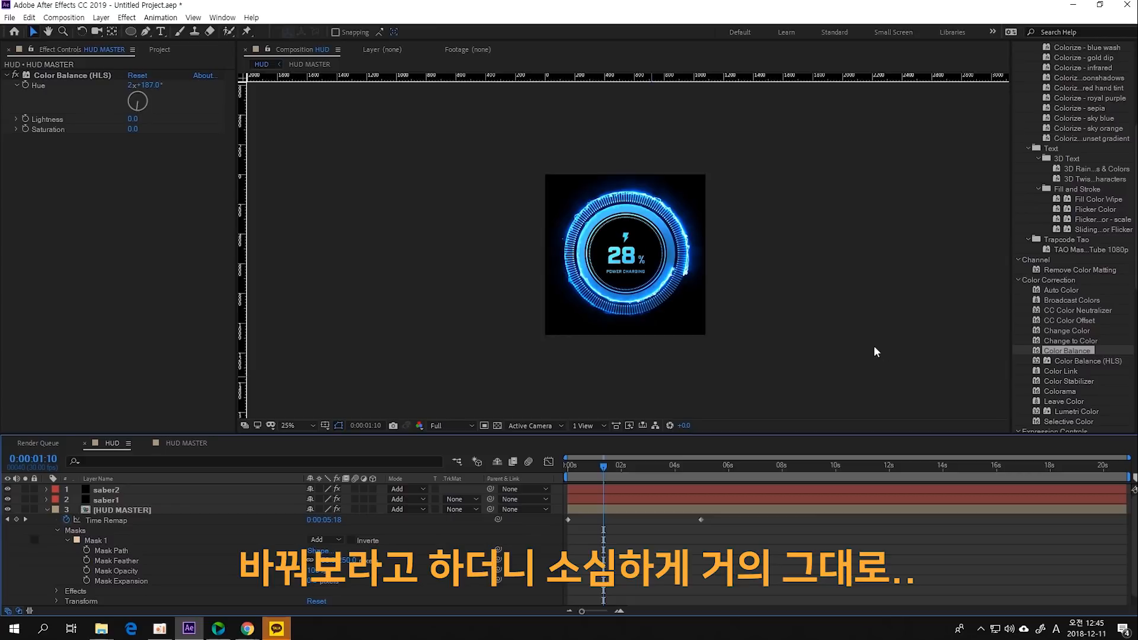
left_click_drag(734, 275, 630, 265)
scroll(630, 266, "up", 2)
left_click_drag(551, 269, 719, 295)
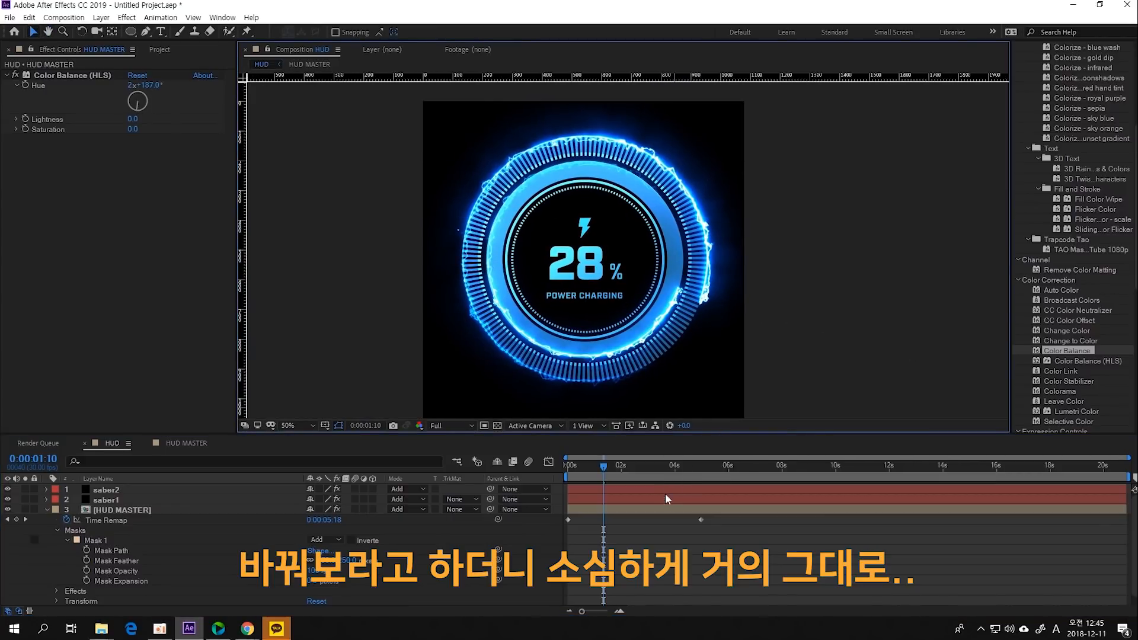
key("space")
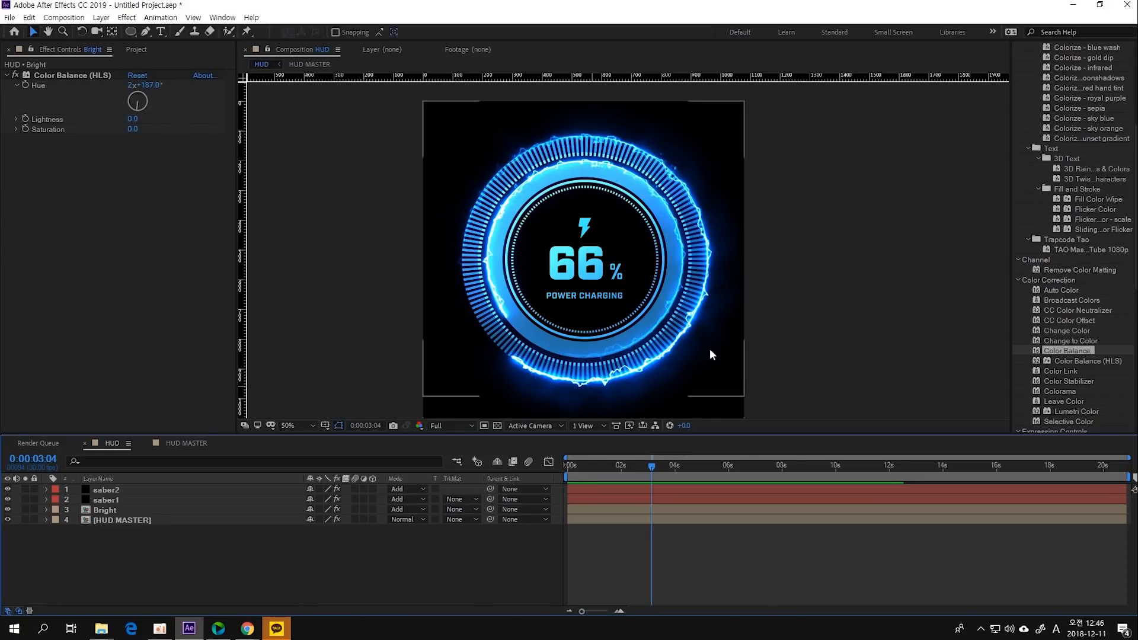
Add a null object to the HUD composition and rename it vibration.
right_click(198, 535)
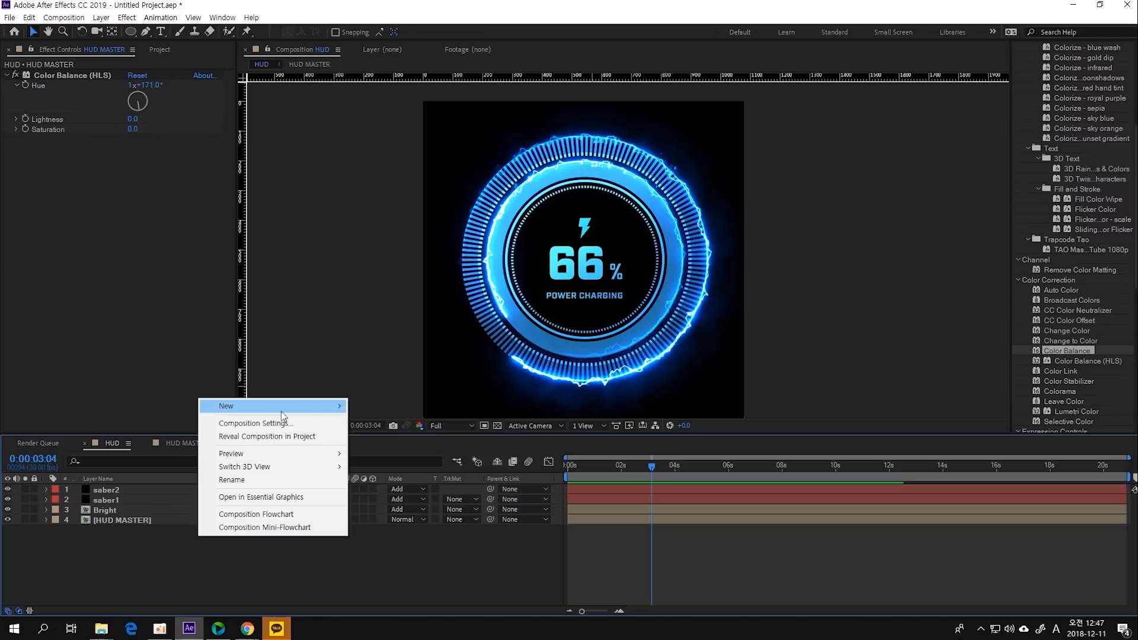
mouse_move(314, 407)
left_click(406, 478)
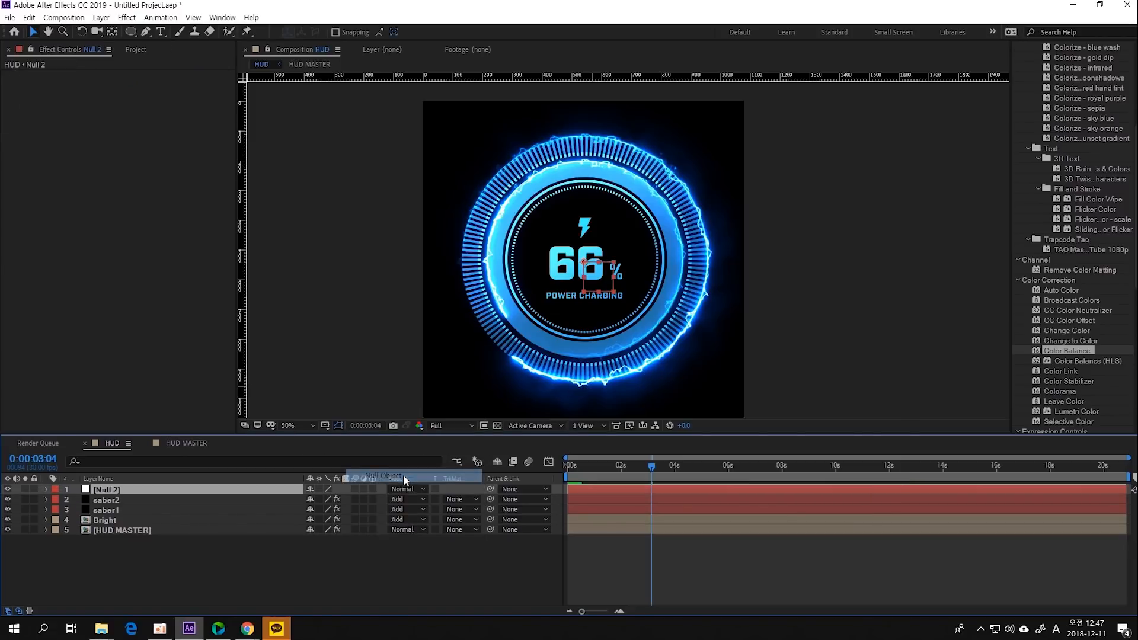
right_click(119, 488)
left_click(155, 481)
type("vibration")
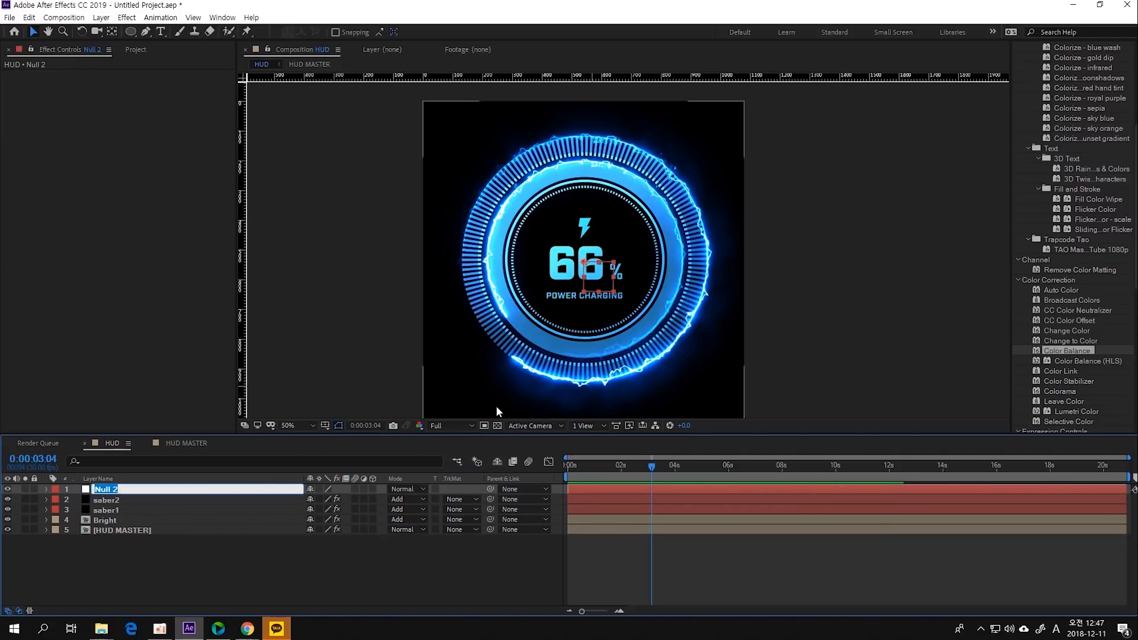
key("Return")
left_click(303, 583)
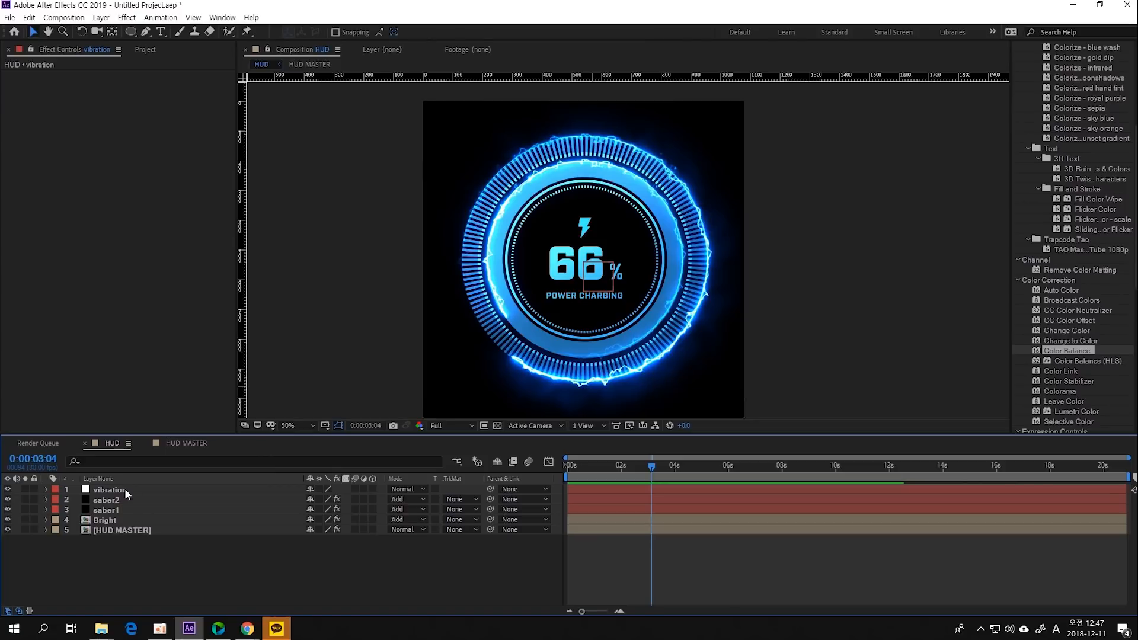
left_click(130, 500)
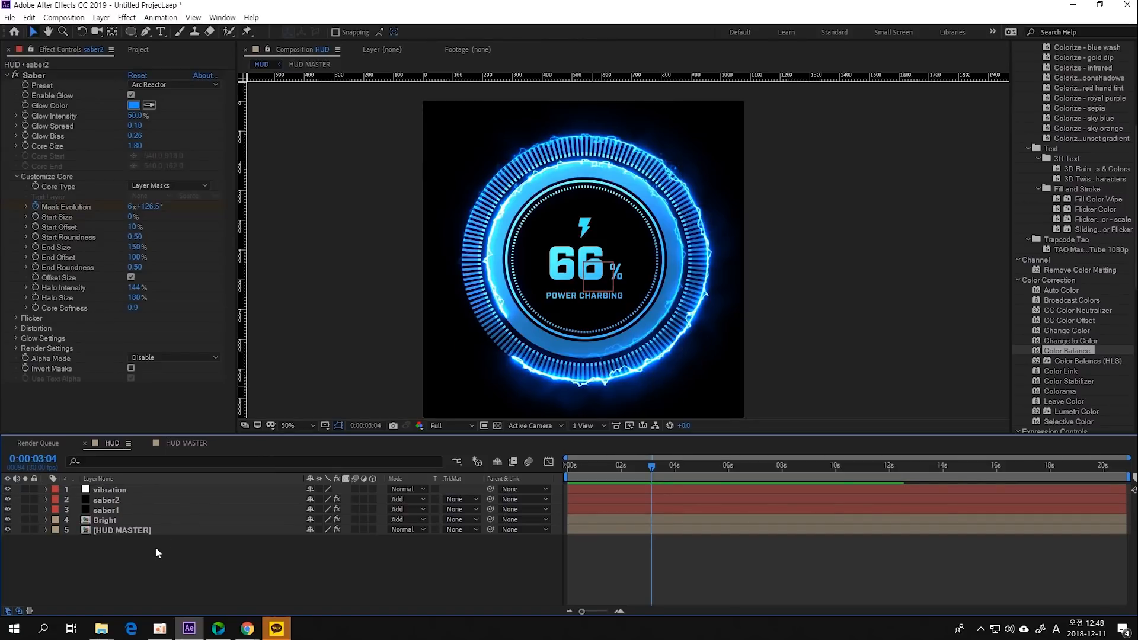
Try to parent the saber2, saber1, Bright and HUD MASTER layers to the vibration null with the pick whip, and undo it.
left_click(104, 499)
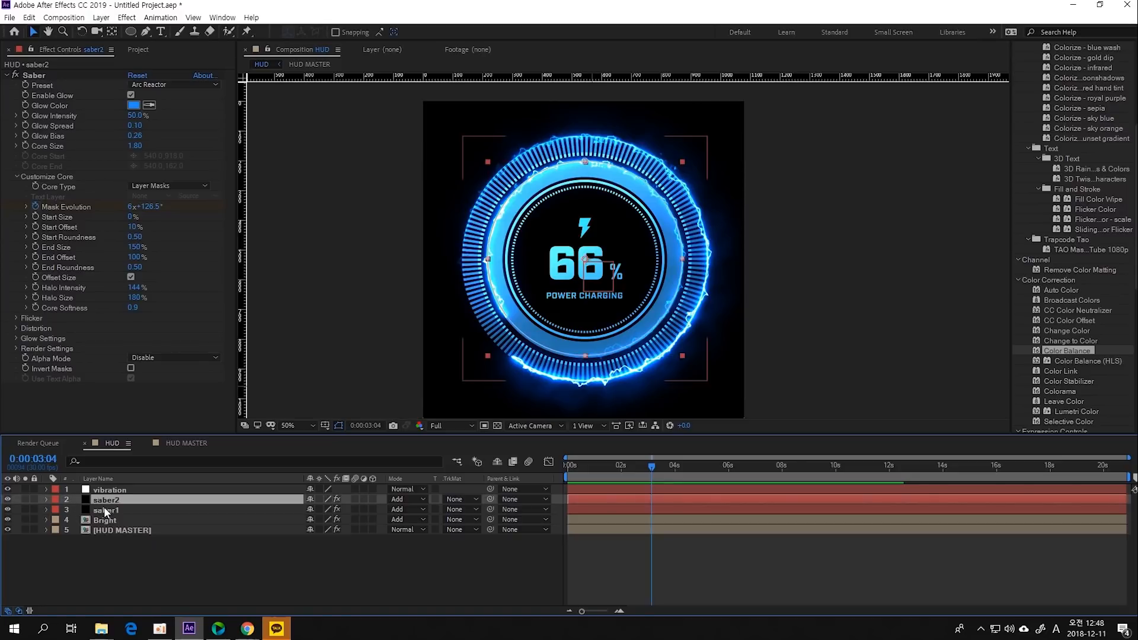
left_click(106, 510, "ctrl")
left_click(107, 520, "ctrl")
left_click(124, 531, "ctrl")
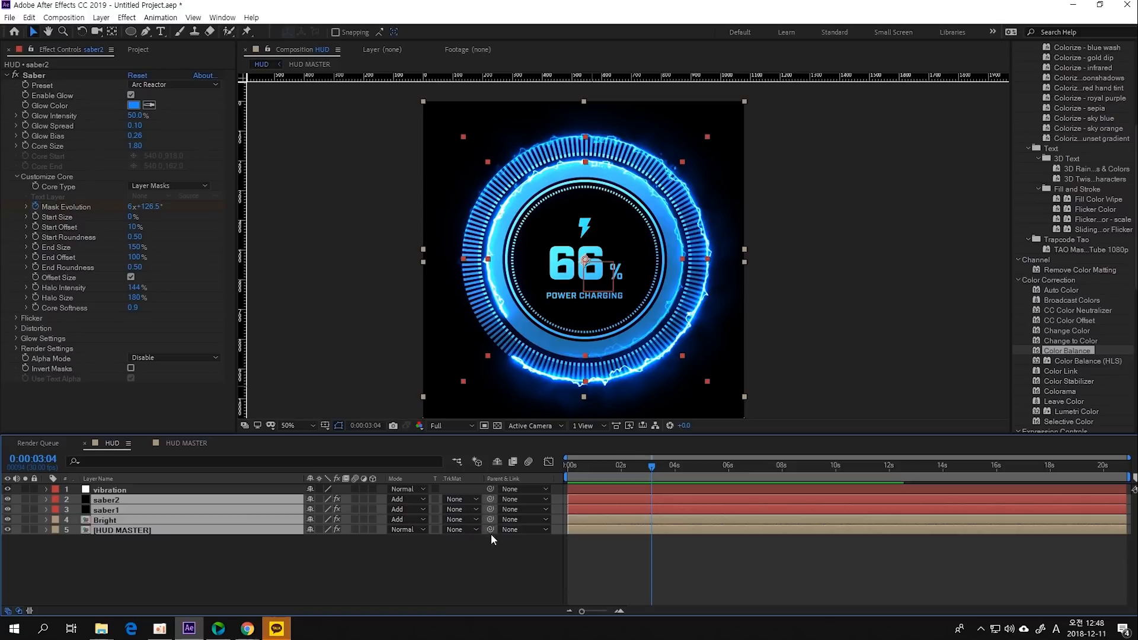
left_click_drag(491, 500, 129, 493)
key("ctrl+z")
Set vibration as the parent of the saber2, saber1, Bright and HUD MASTER layers.
left_click(108, 500)
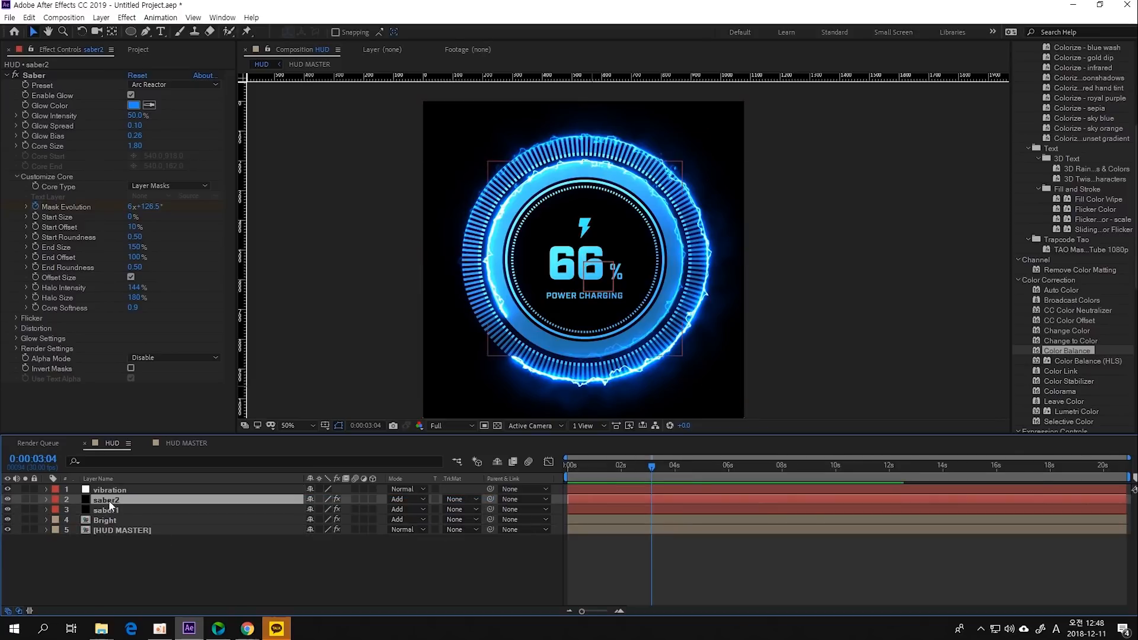
left_click(121, 529, "shift")
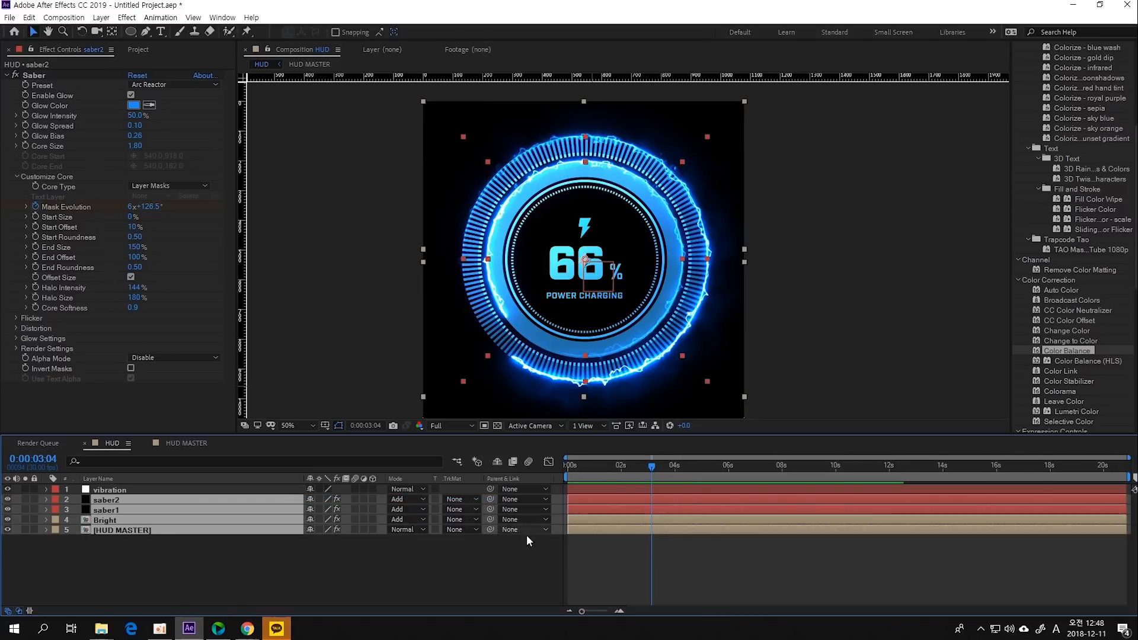
left_click(518, 498)
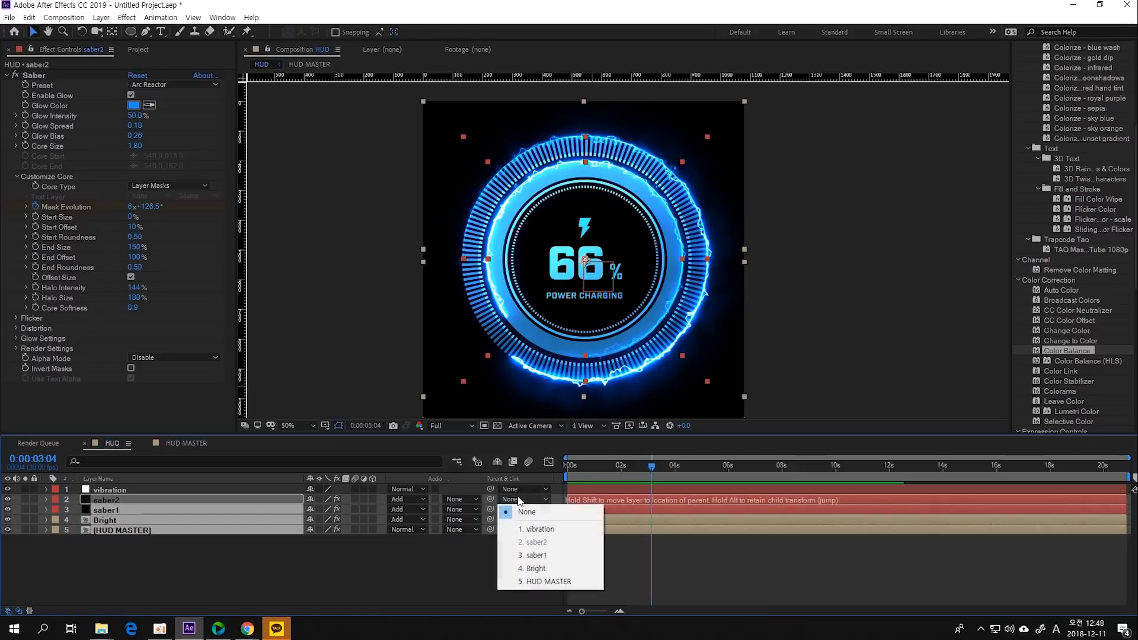
left_click(540, 530)
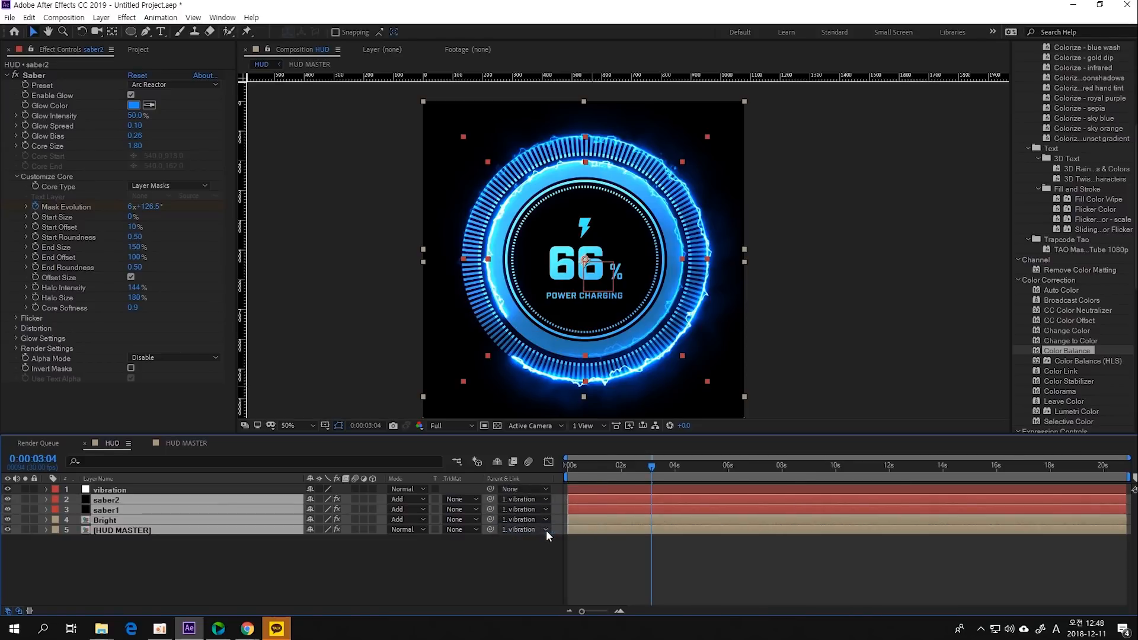
left_click(490, 569)
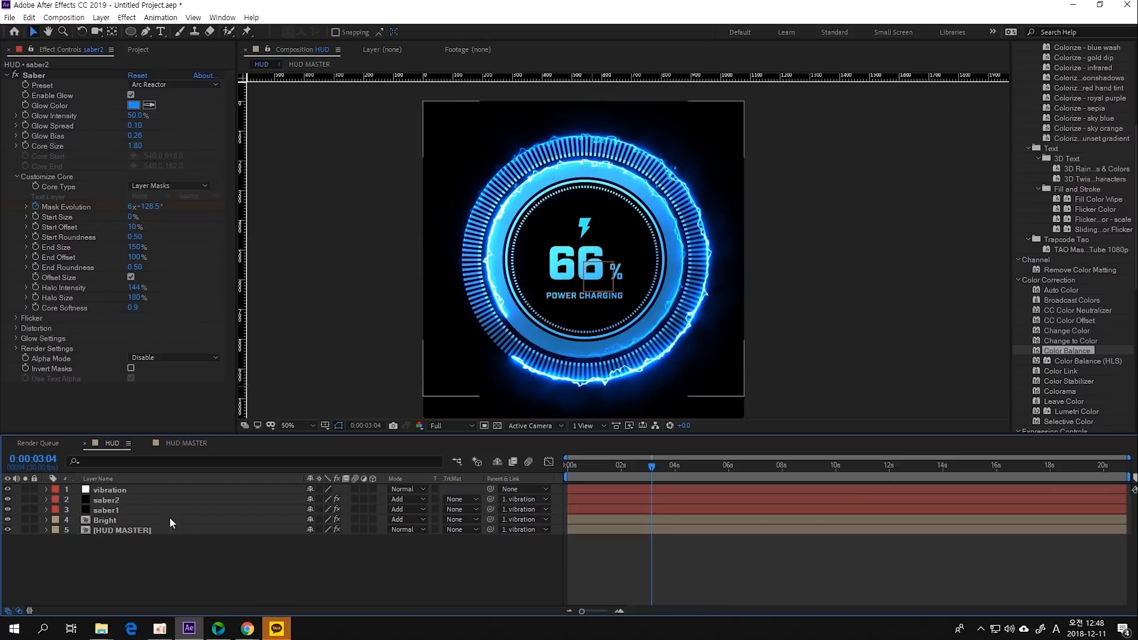
Test the parenting by moving the vibration null in the composition, and undo the move.
left_click(119, 488)
left_click(123, 502)
left_click(124, 532, "shift")
left_click(126, 552)
left_click(128, 490)
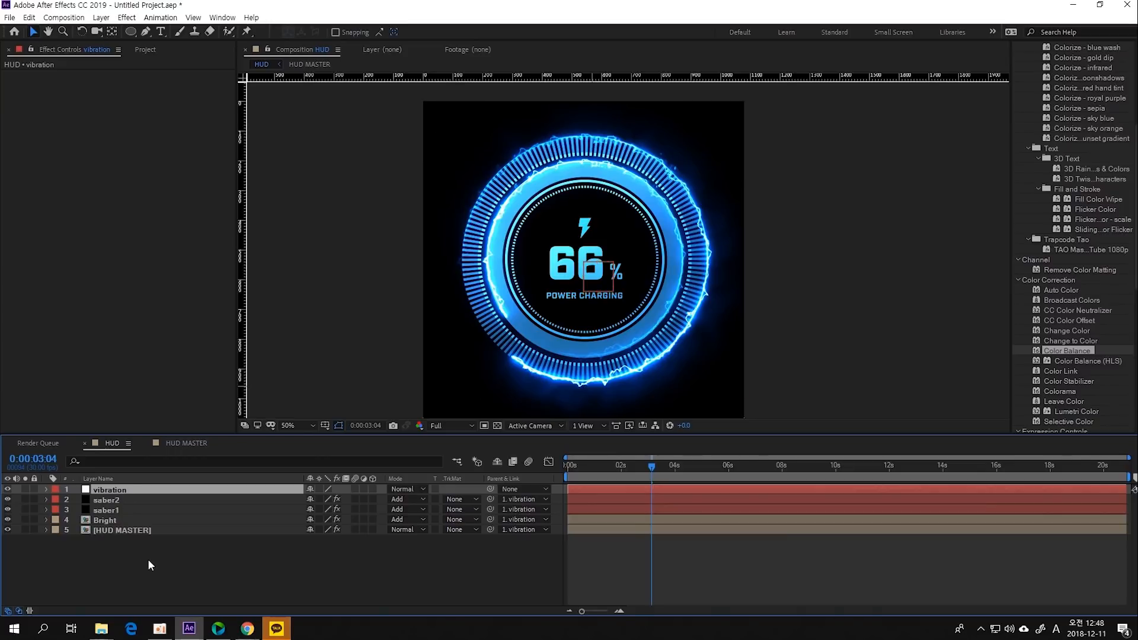
left_click(148, 560)
left_click(119, 490)
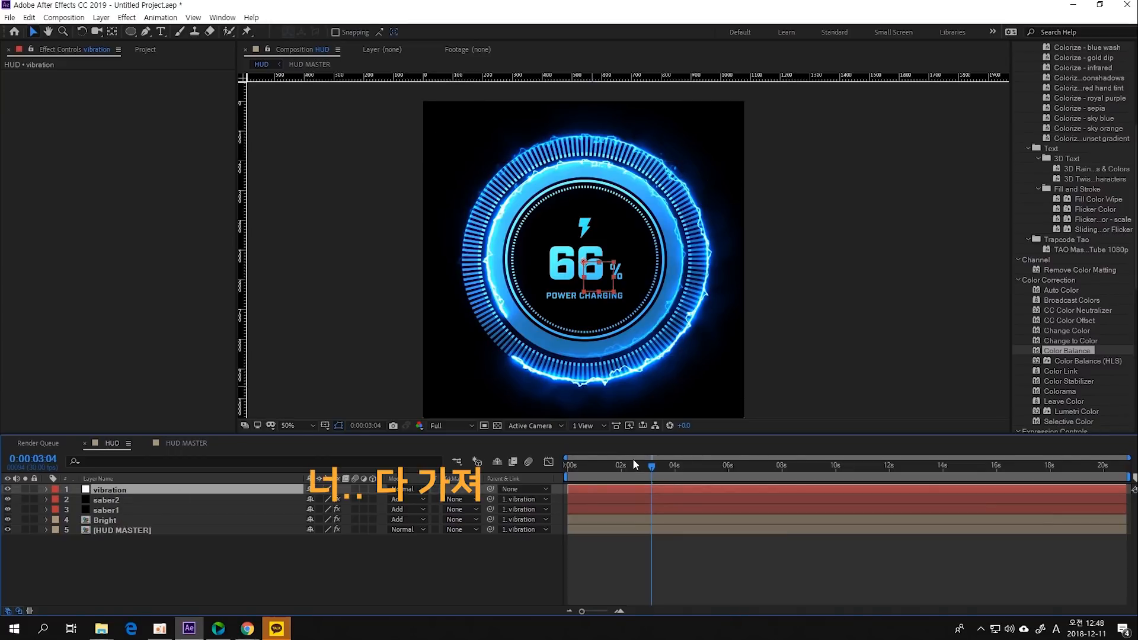
left_click_drag(660, 284, 623, 309)
key("ctrl+z")
Add the expression wiggle(5,20) to the Position of the vibration null.
left_click(122, 490)
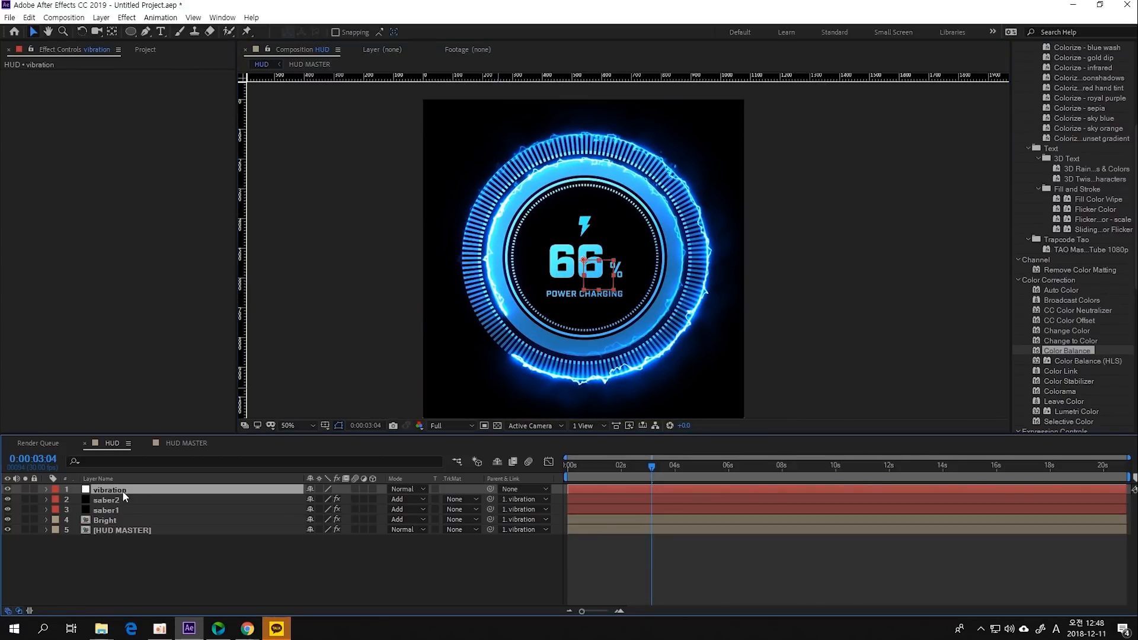
key("p")
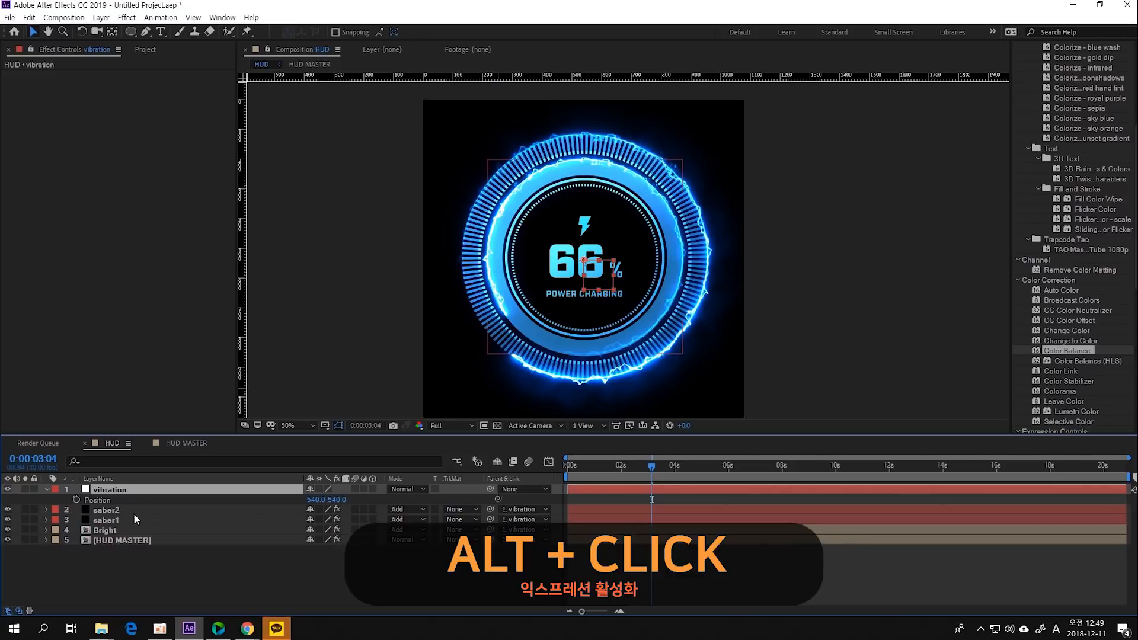
left_click(76, 501, "alt")
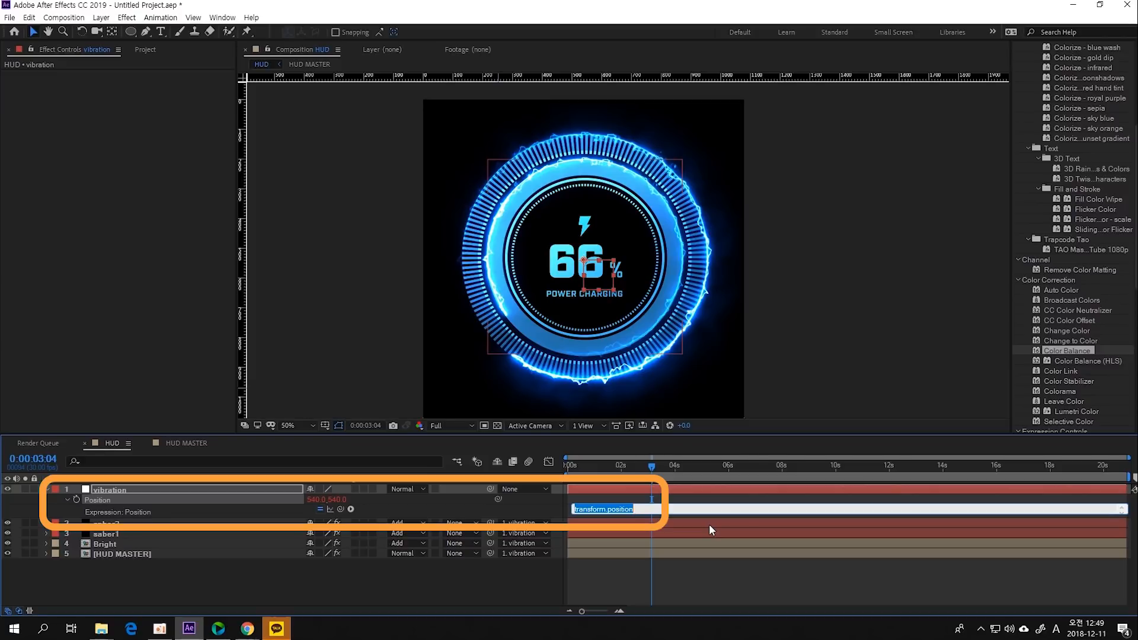
left_click_drag(637, 511, 455, 507)
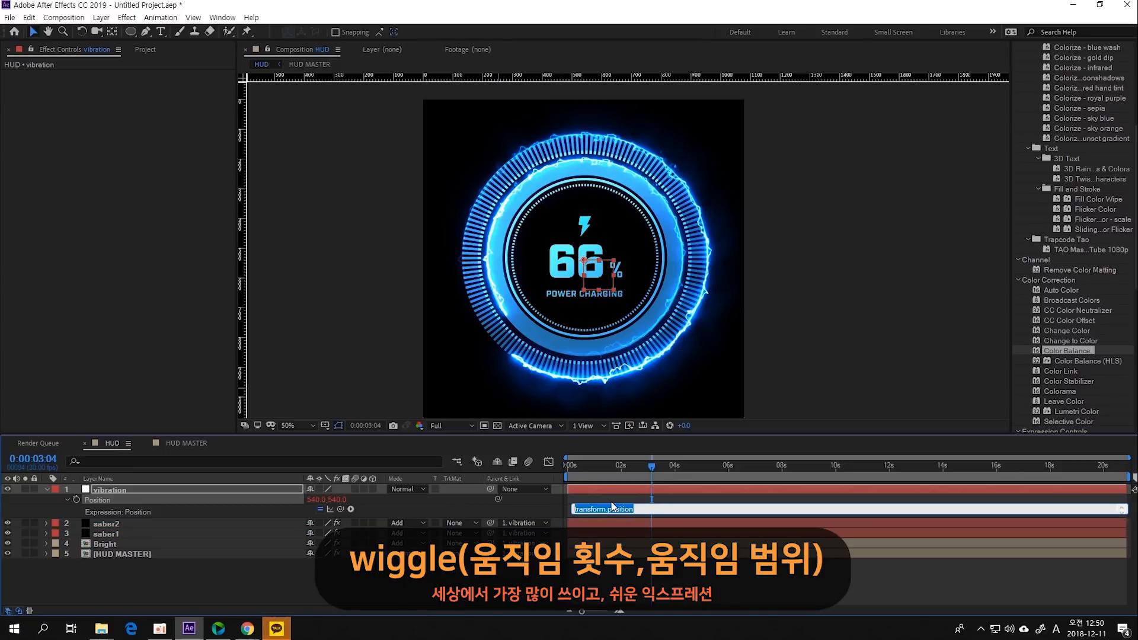
type("wiggle(5,20)")
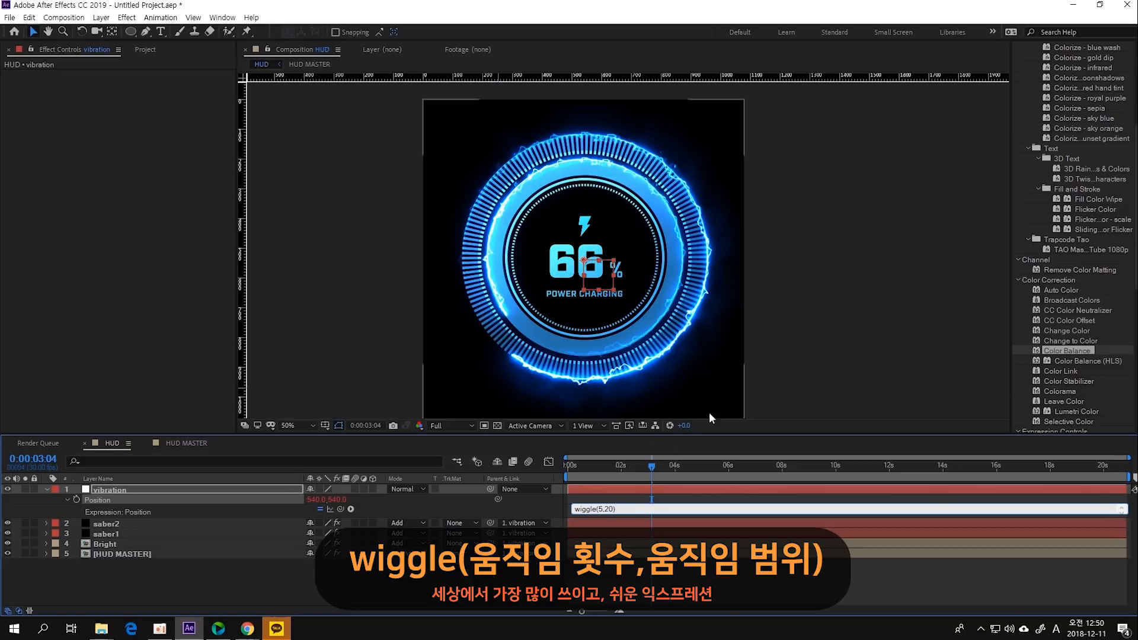
left_click(844, 318)
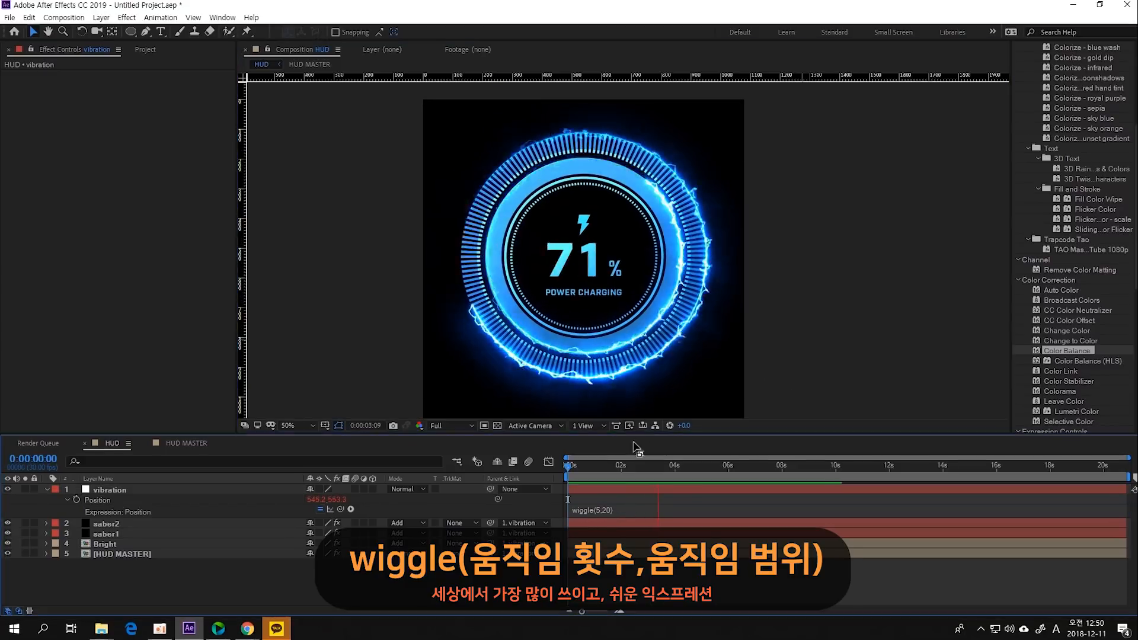
Preview the HUD animation from the start several times to examine the wiggle motion, and return to the first frame.
key("space")
key("space")
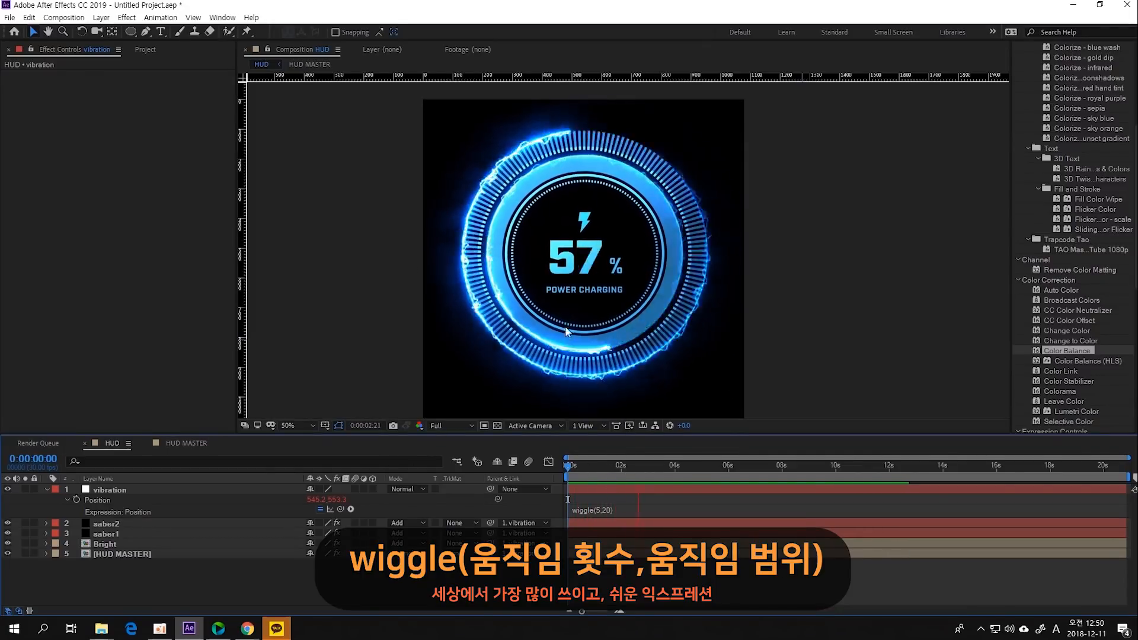
left_click(633, 462)
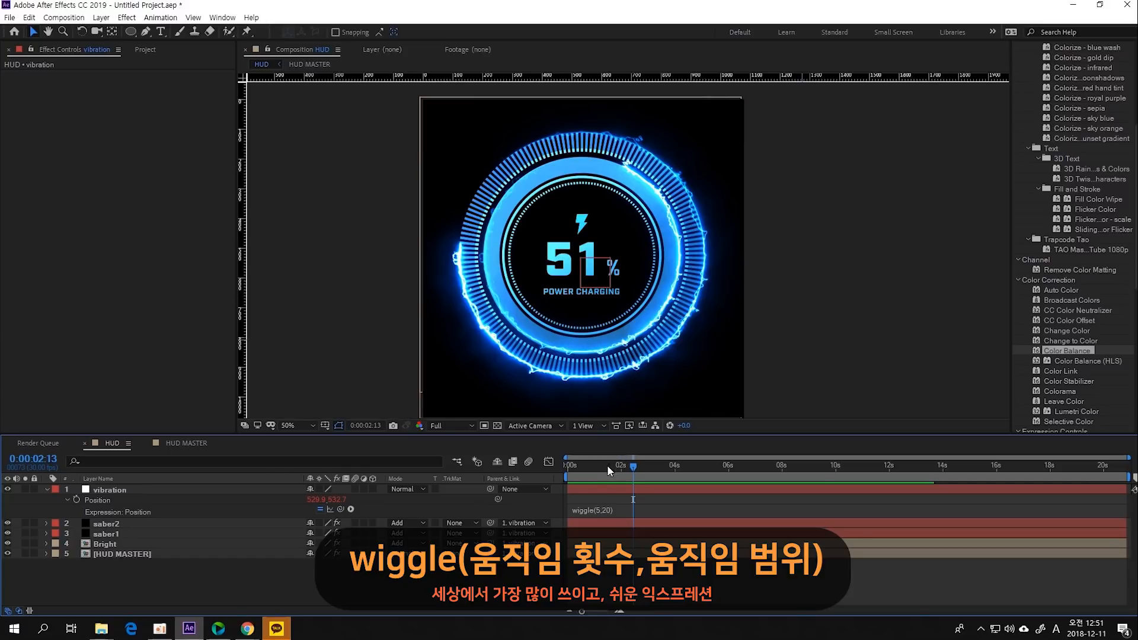
left_click_drag(608, 465, 524, 473)
key("space")
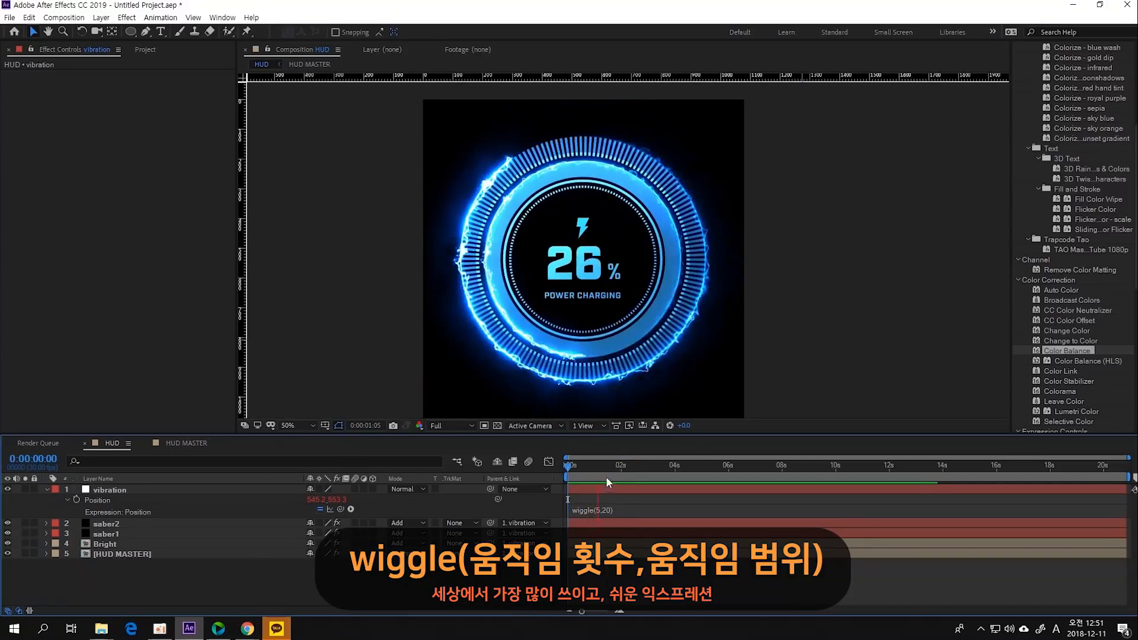
key("space")
key("space")
key("space")
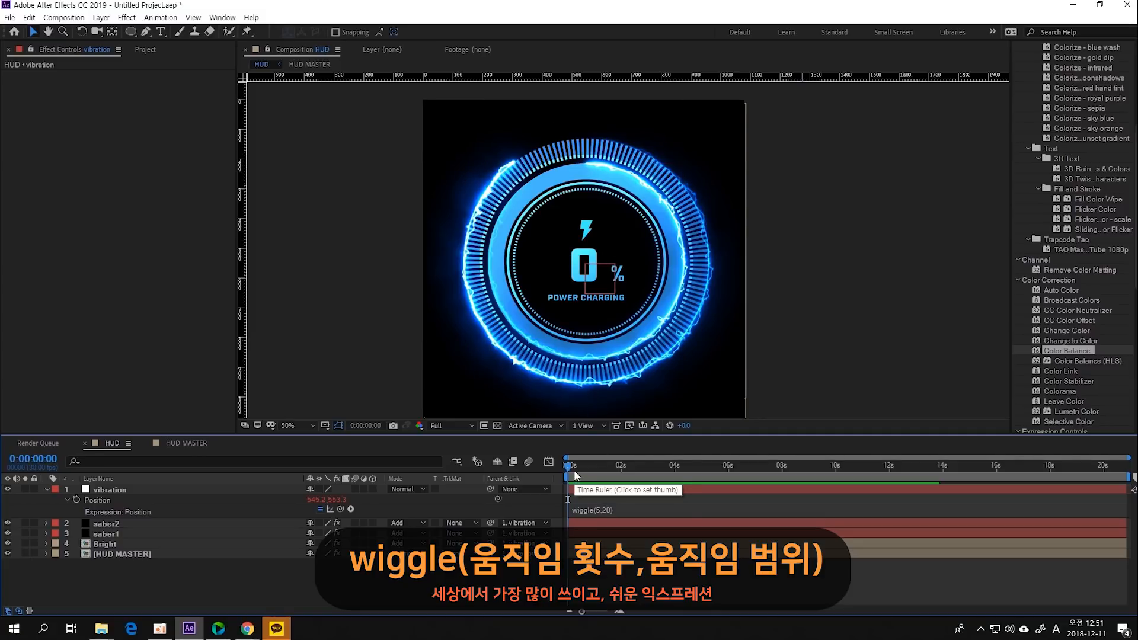
key("space")
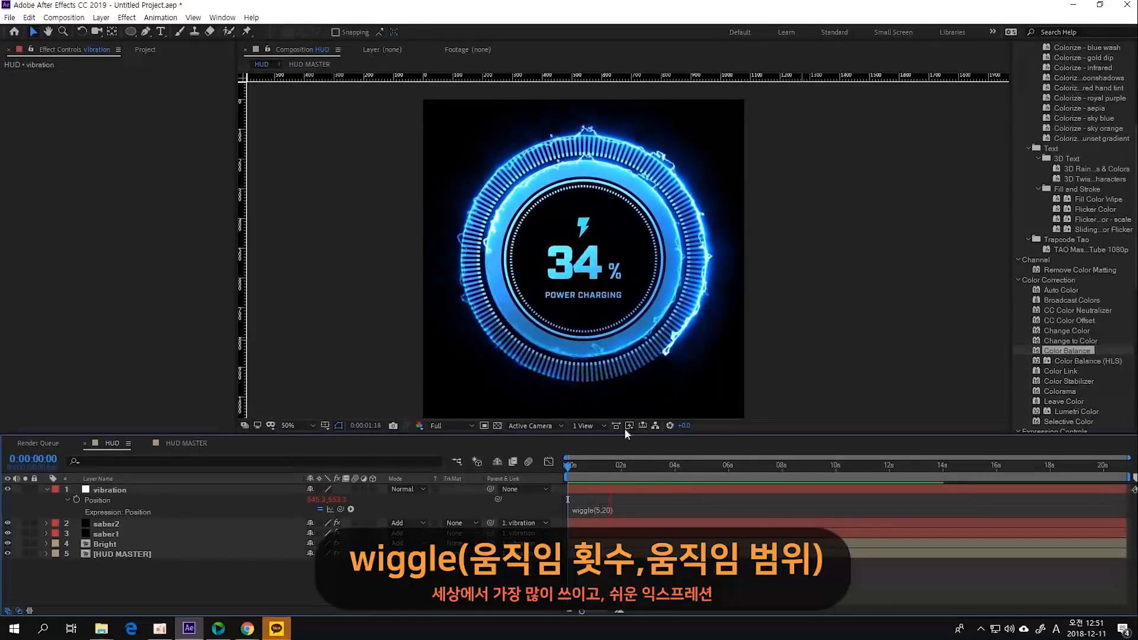
left_click(609, 474)
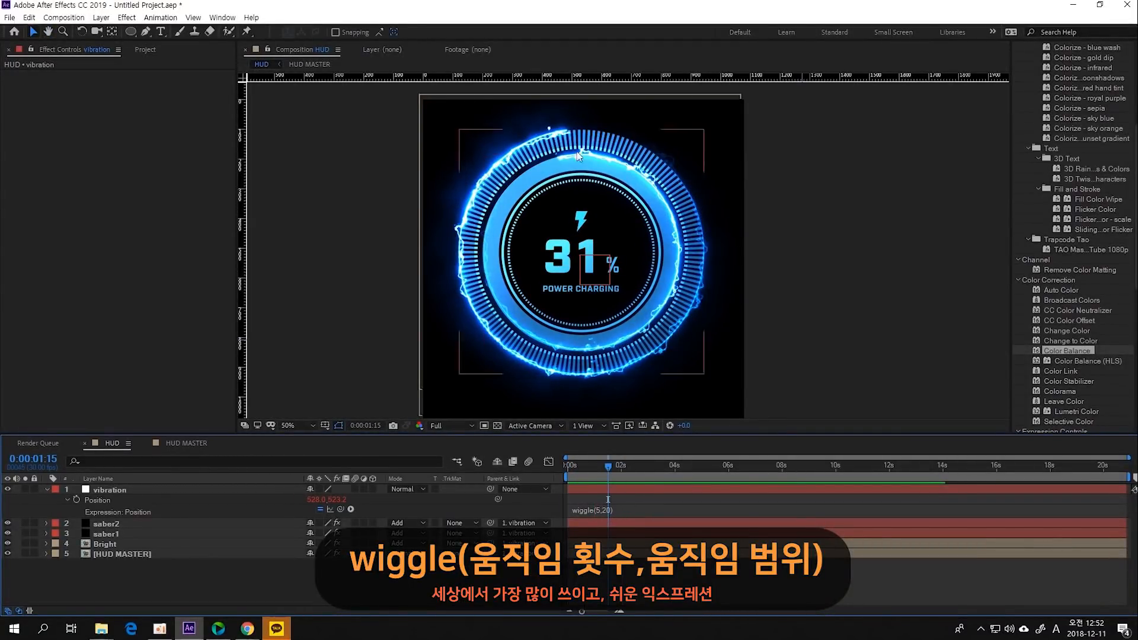
left_click_drag(607, 468, 537, 467)
Change the vibration null's Position expression to wiggle(30,5).
left_click(595, 511)
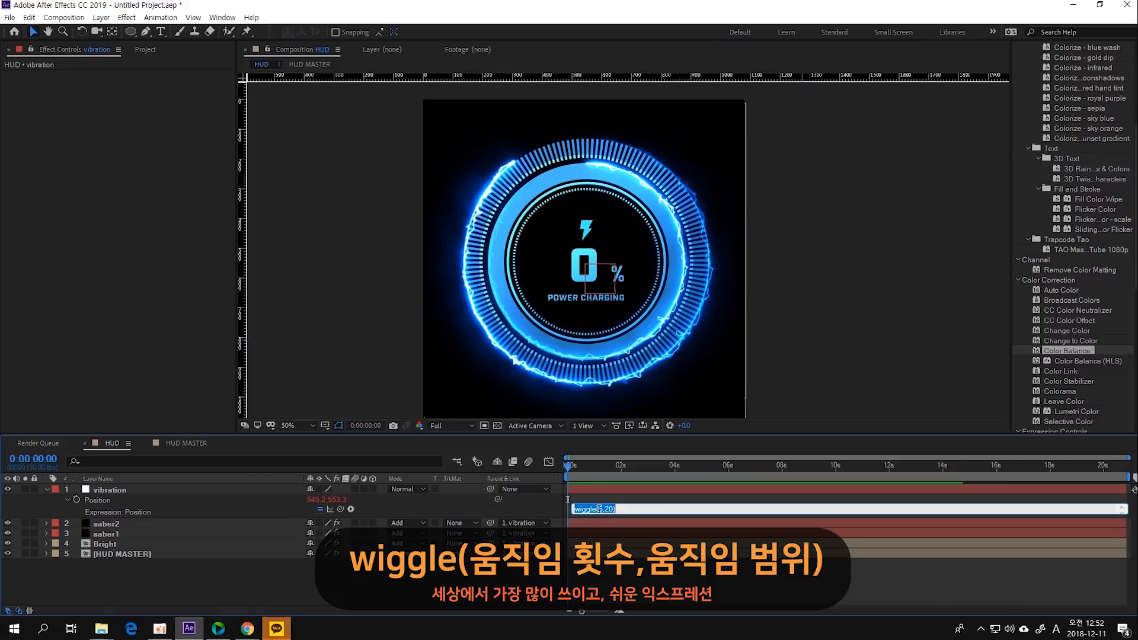
key("Right")
key("BackSpace")
type("30")
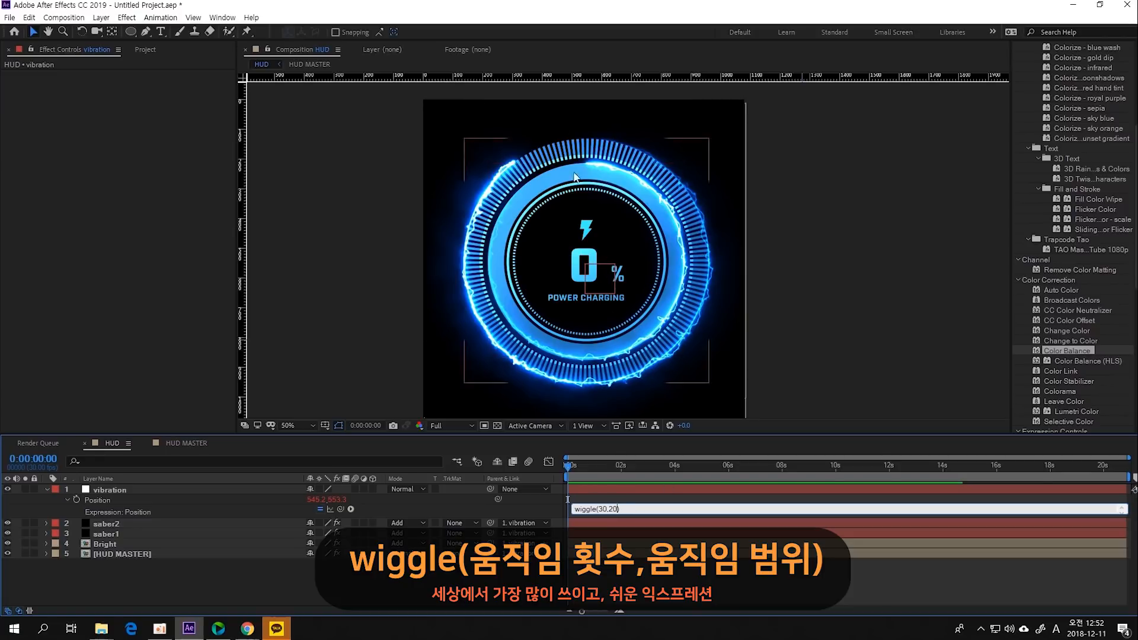
key("BackSpace")
key("BackSpace")
type("5")
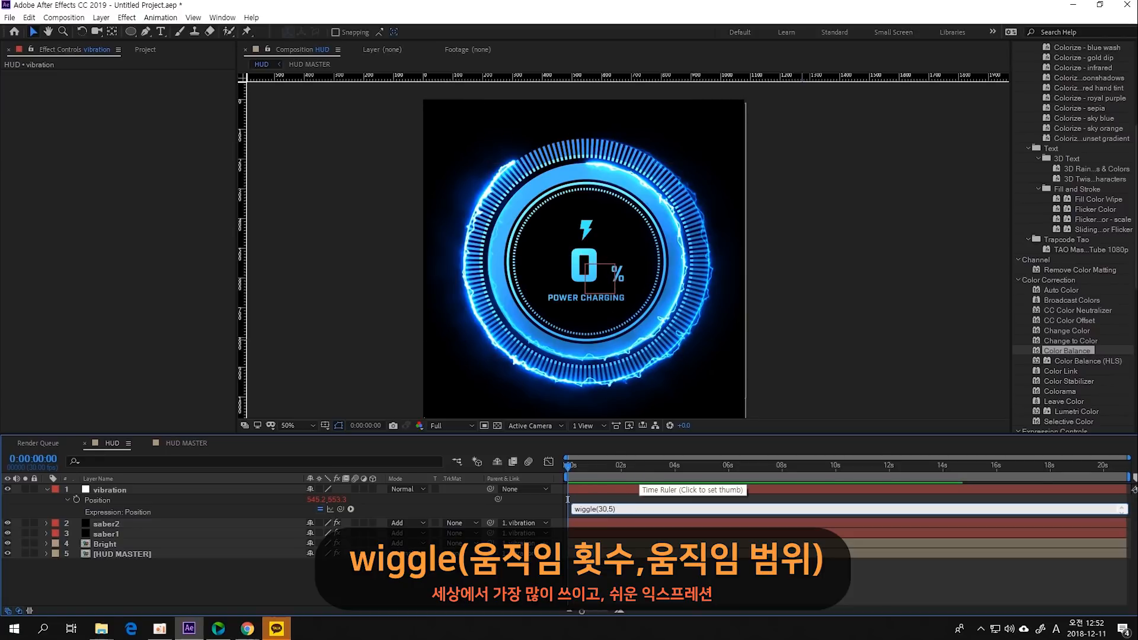
left_click(645, 578)
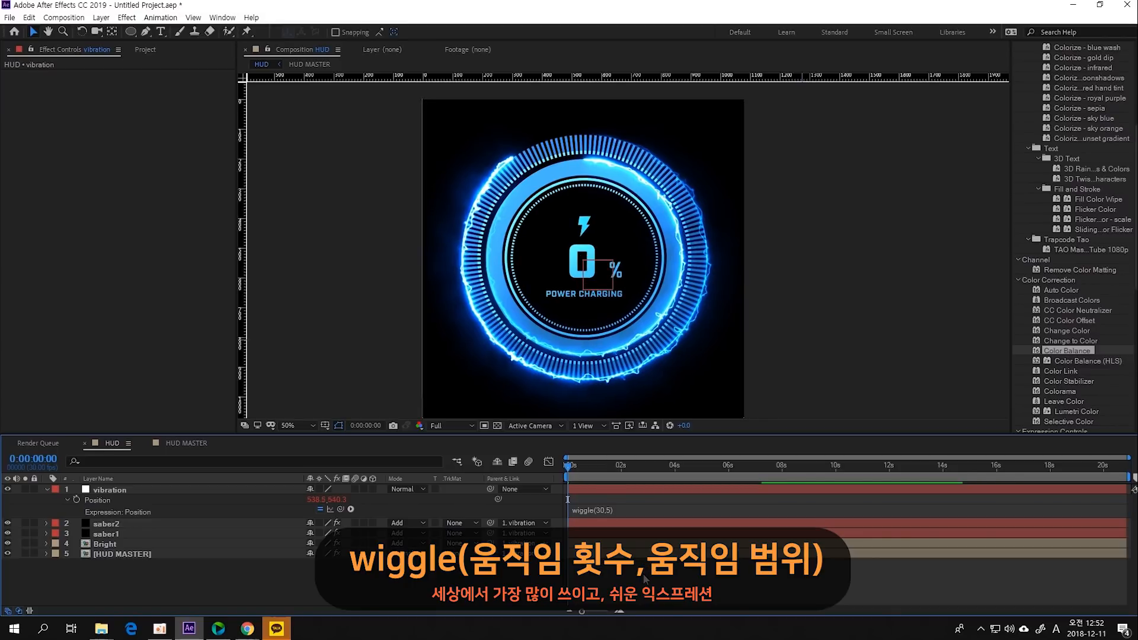
Play the HUD animation from the first frame to examine the faster, smaller vibration.
key("space")
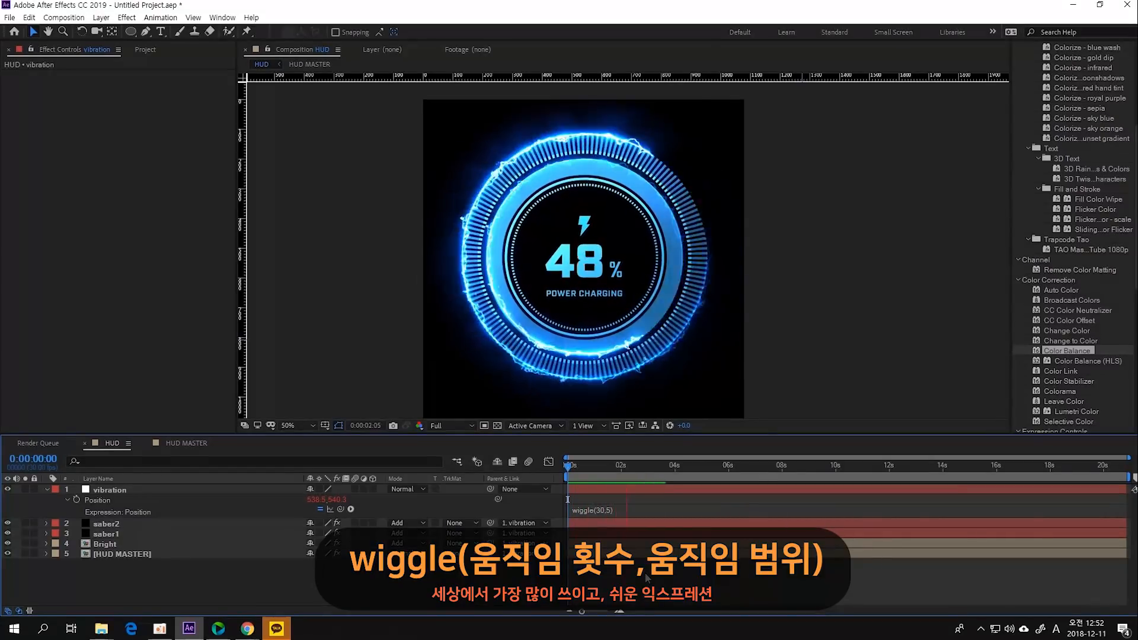
left_click(577, 469)
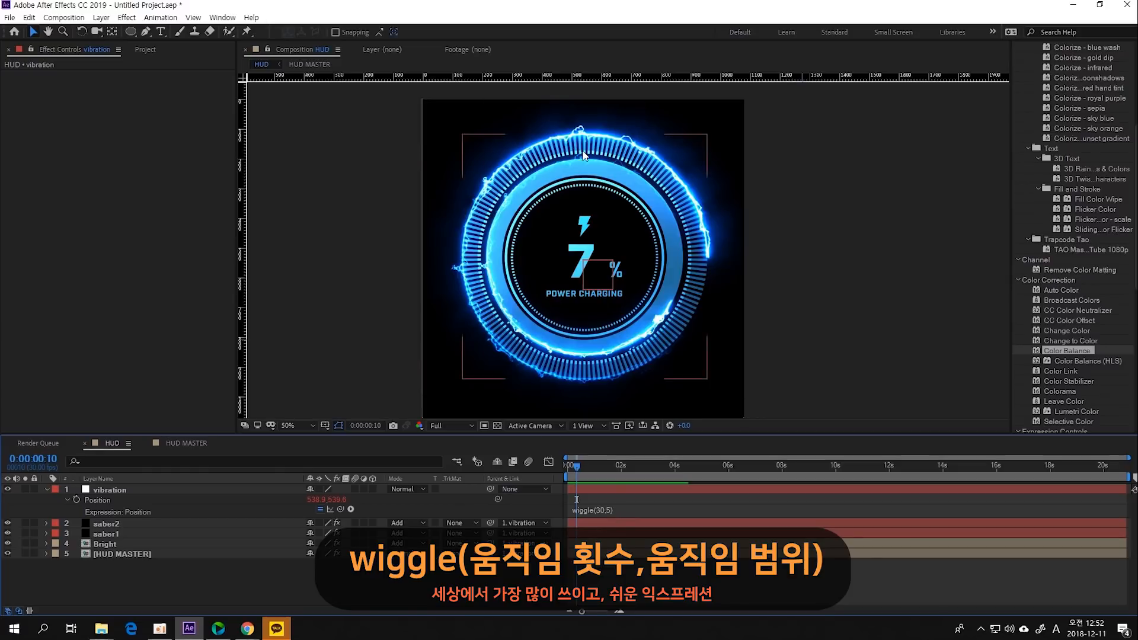
left_click_drag(573, 470, 549, 472)
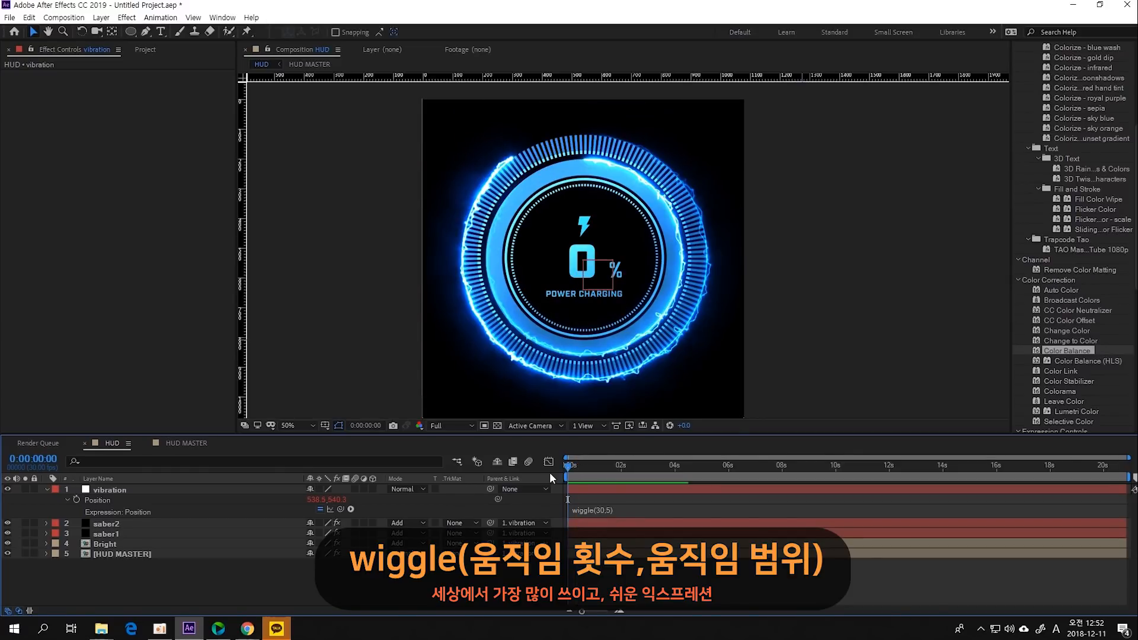
key("space")
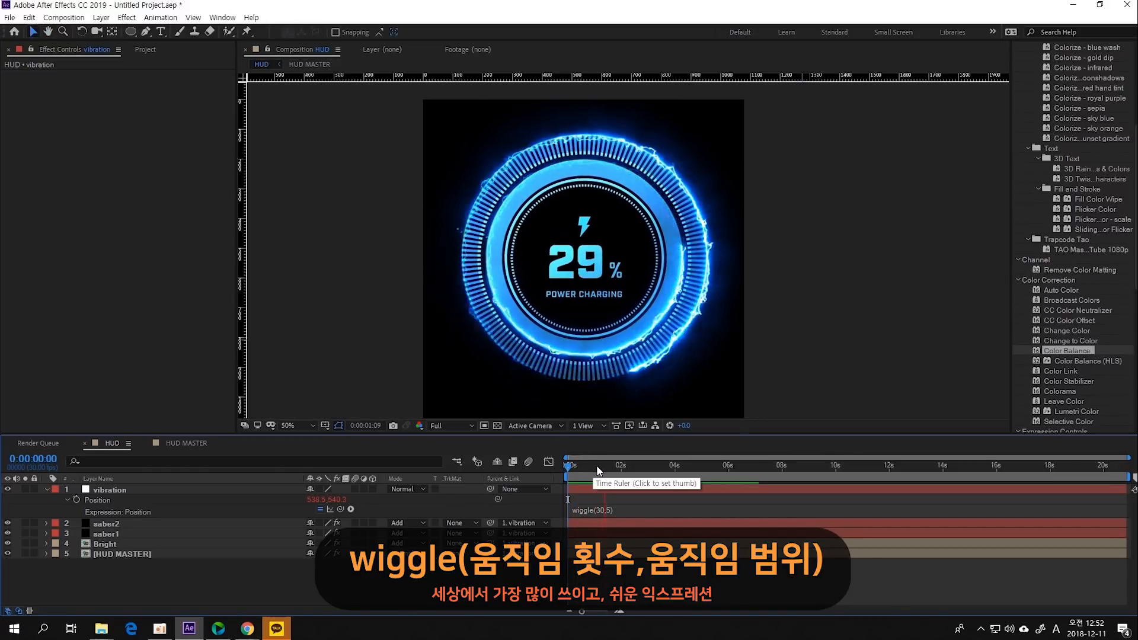